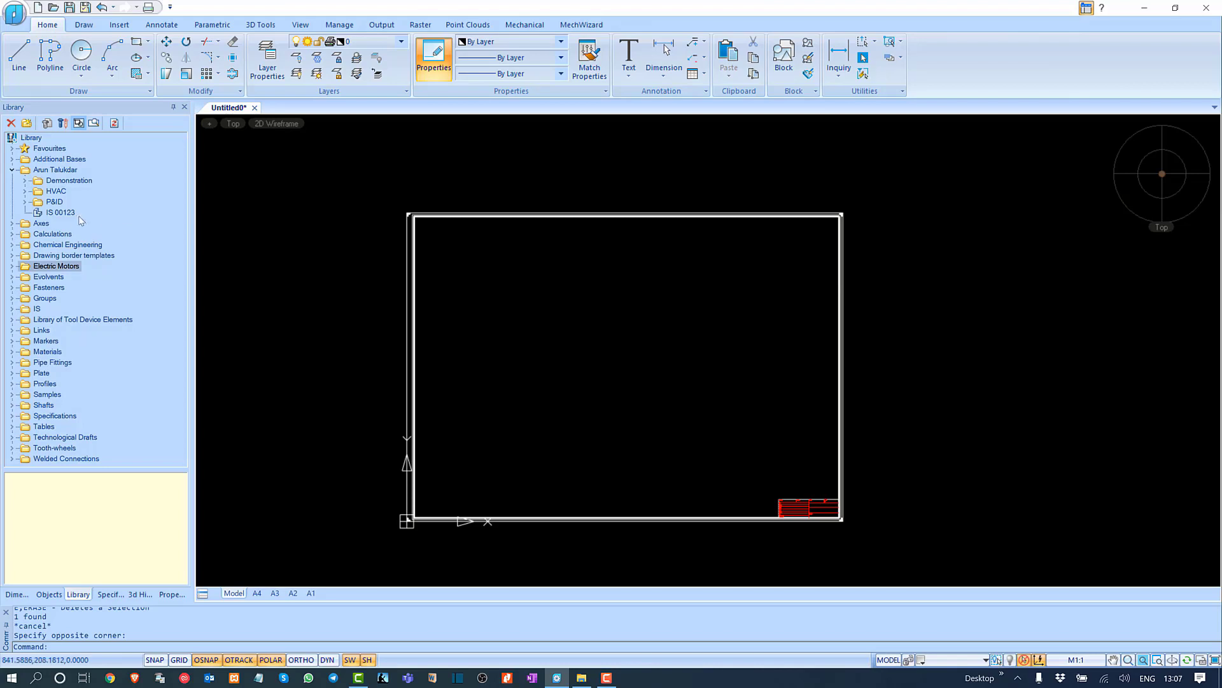
Step: Insert the ISO 4014 (Regular Thread) hex head bolt from the ISO fasteners library, oriented vertically with its head up
left_click(12, 170)
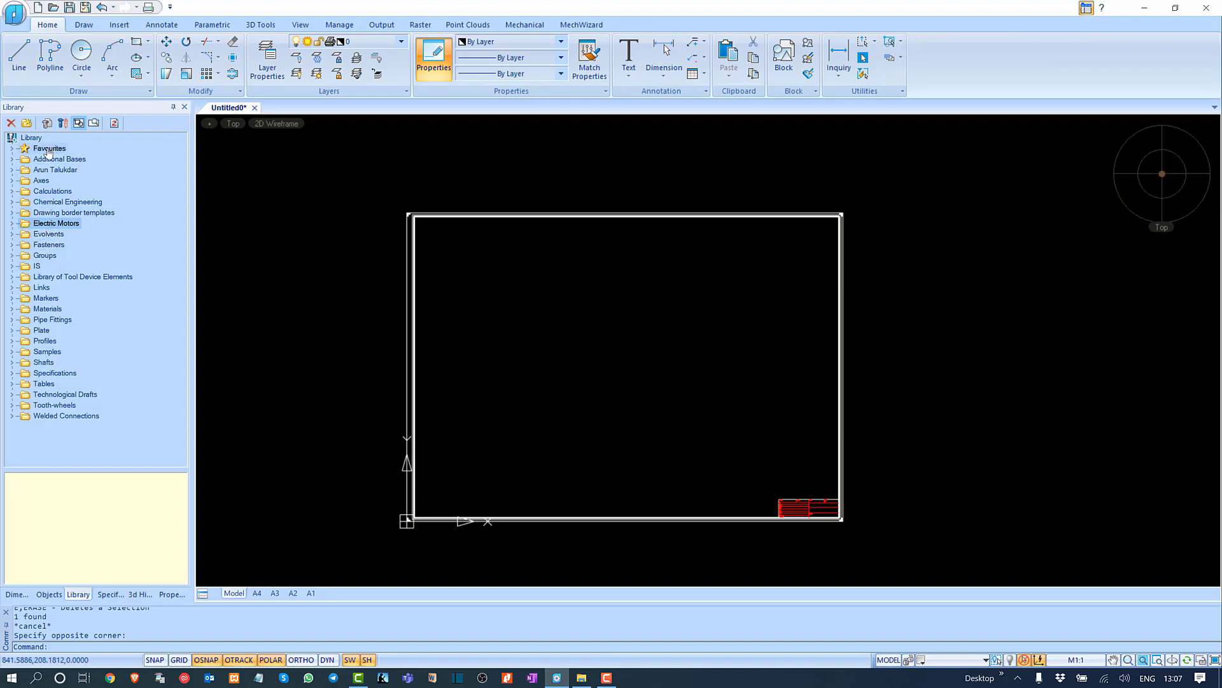
left_click(12, 235)
left_click(12, 235)
left_click(12, 277)
left_click(12, 276)
left_click(12, 244)
double_click(101, 255)
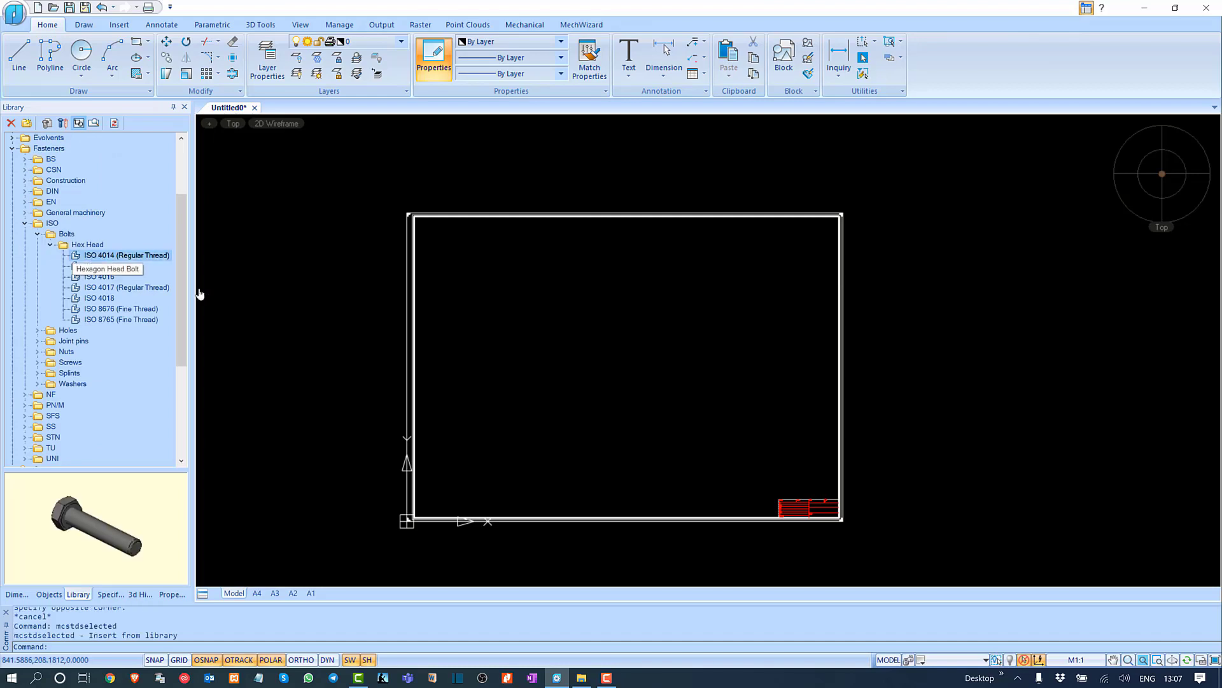
mouse_move(115, 529)
left_mouse_down()
mouse_move(128, 491)
mouse_move(129, 549)
mouse_move(123, 533)
left_mouse_up()
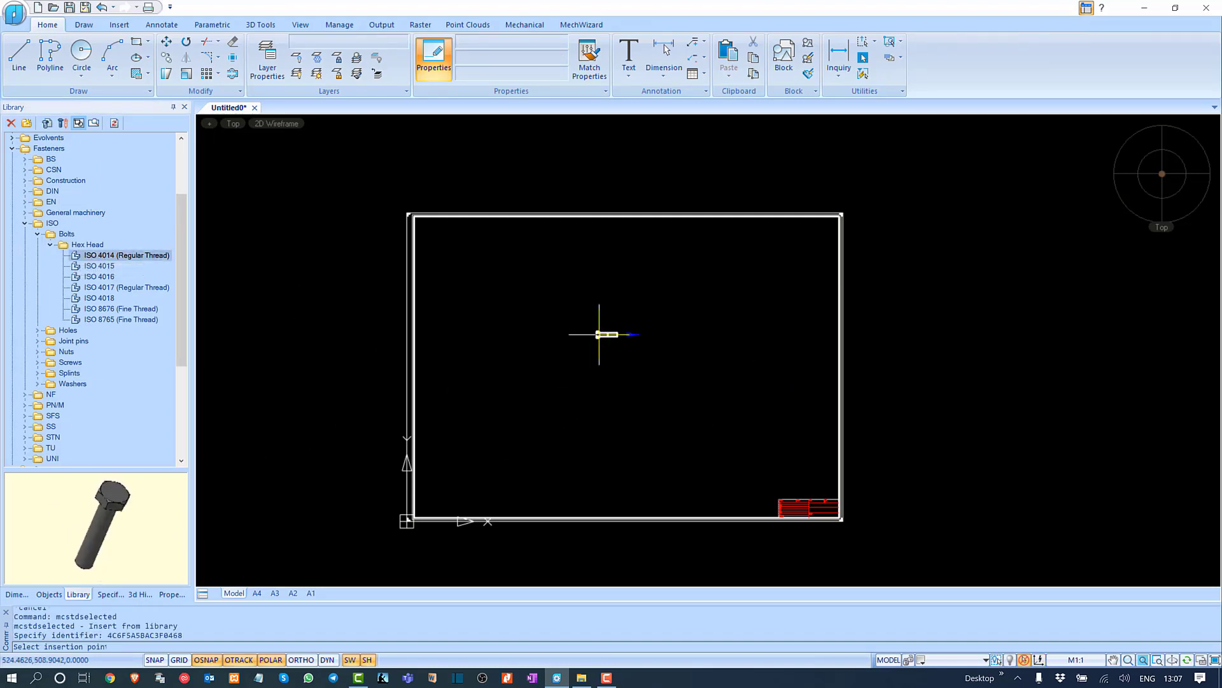
scroll(548, 328, "up", 5)
left_click(594, 255)
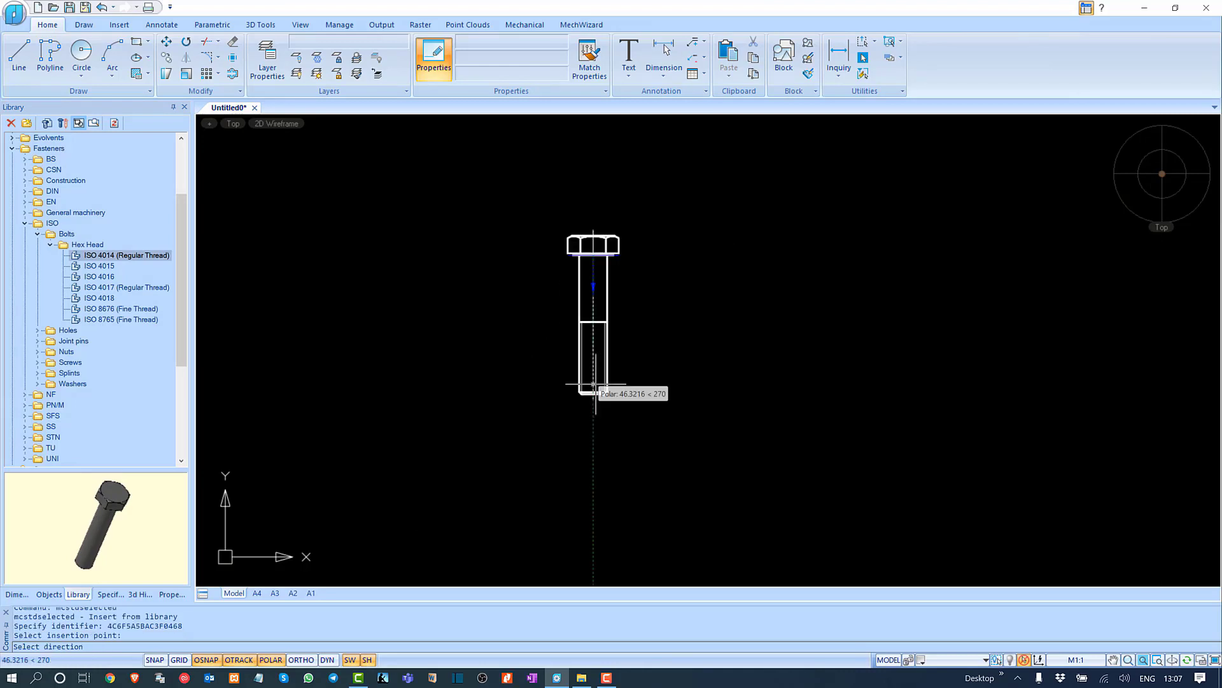
left_click(594, 385)
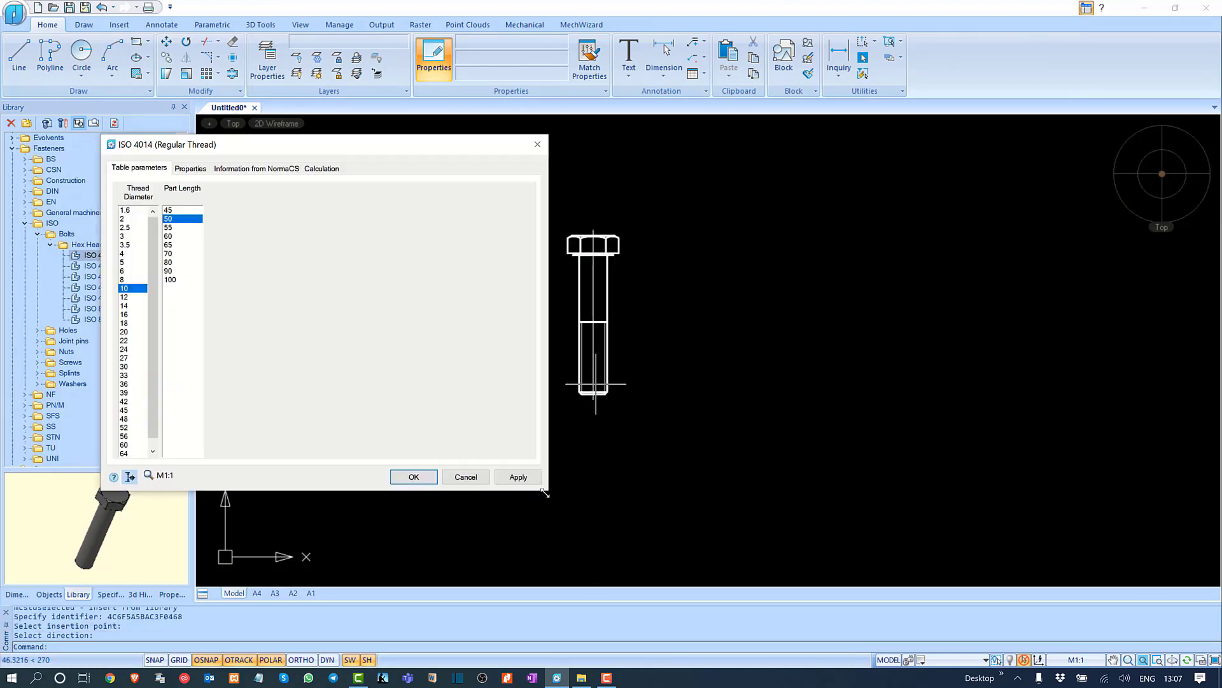
Step: Set the bolt's thread diameter to 16 and its part length to 150, and apply the size to the drawing
left_click_drag(544, 492, 504, 422)
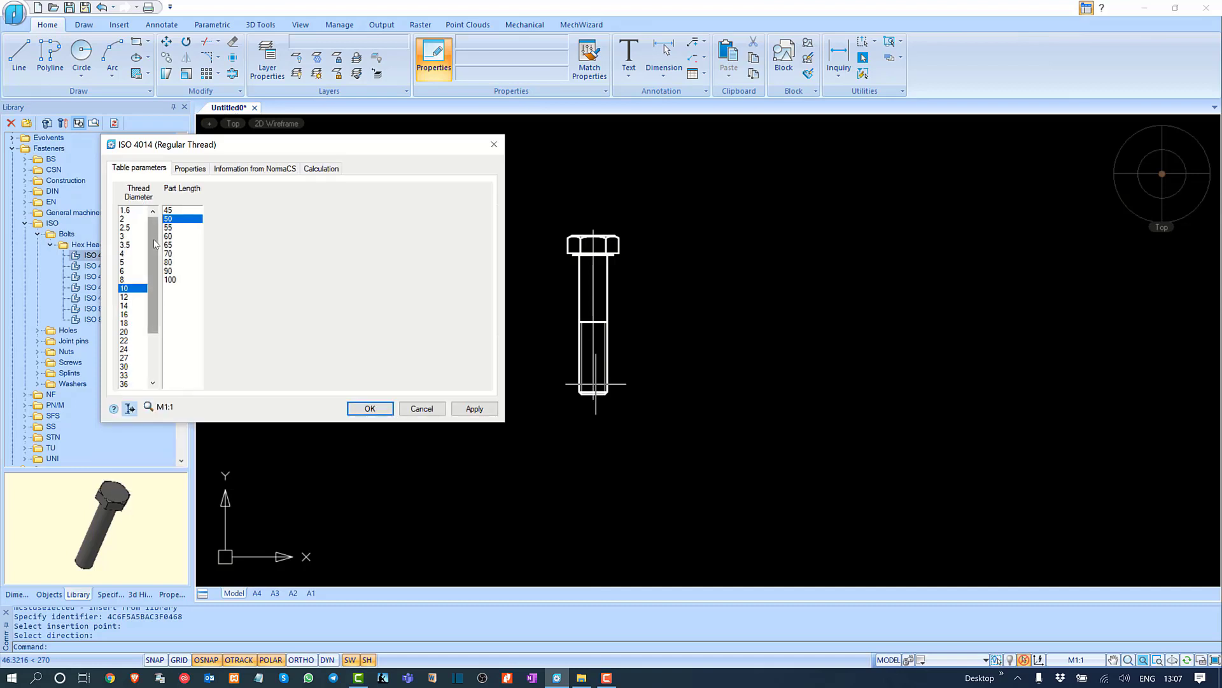
left_click_drag(155, 243, 148, 208)
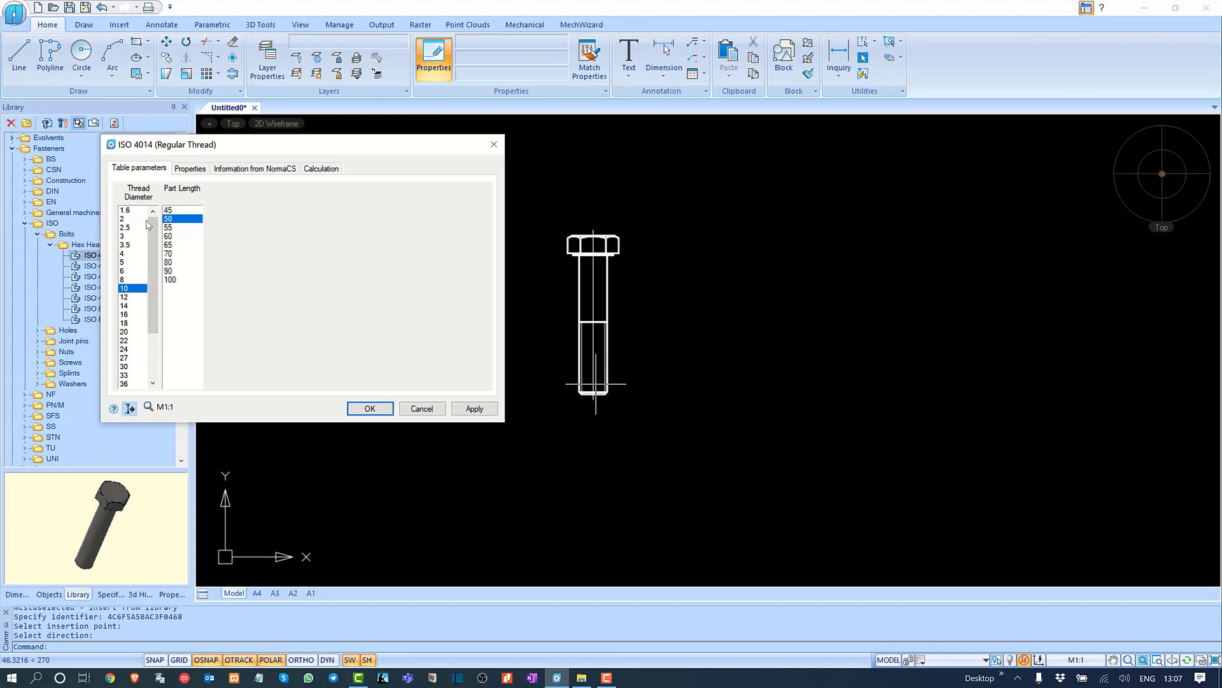
left_click(129, 315)
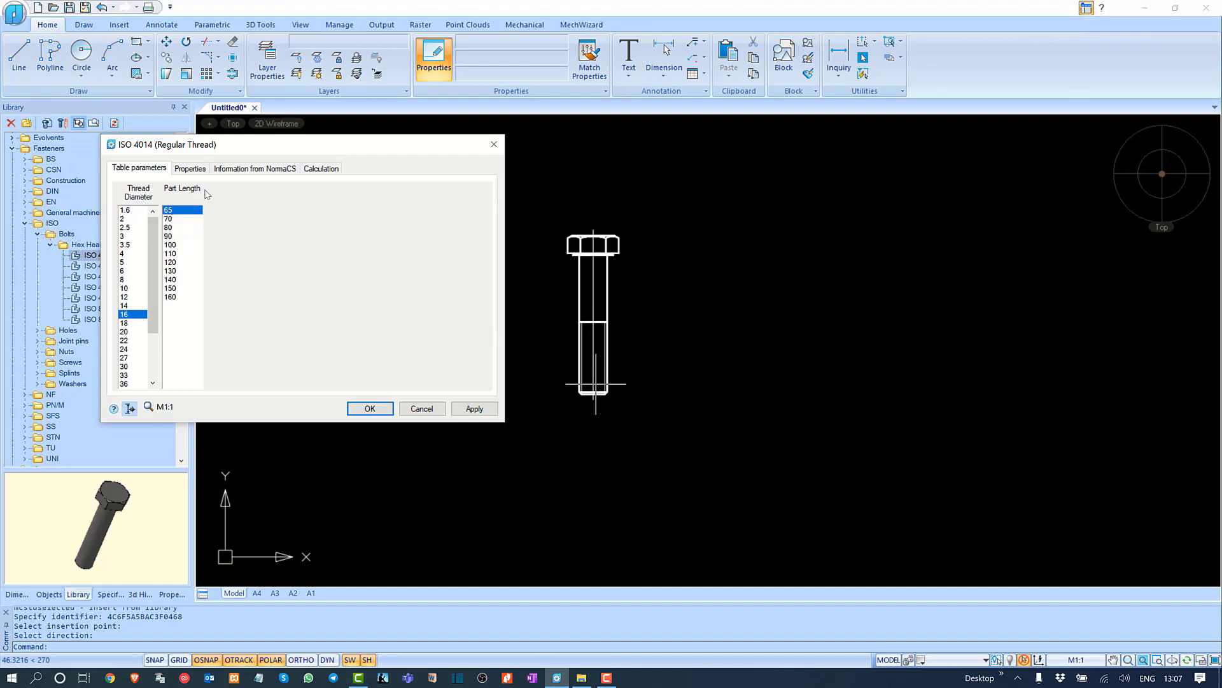
left_click(171, 288)
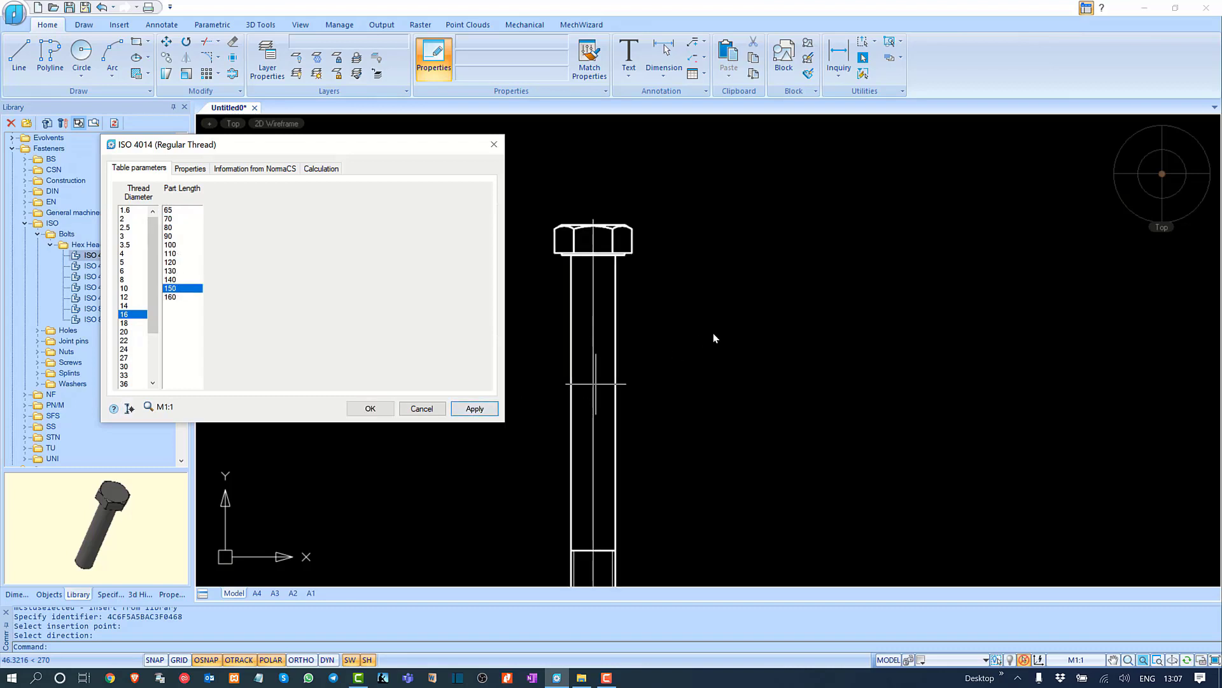
middle_click_drag(714, 334, 775, 228)
scroll(775, 227, "down", 3)
scroll(731, 261, "up", 1)
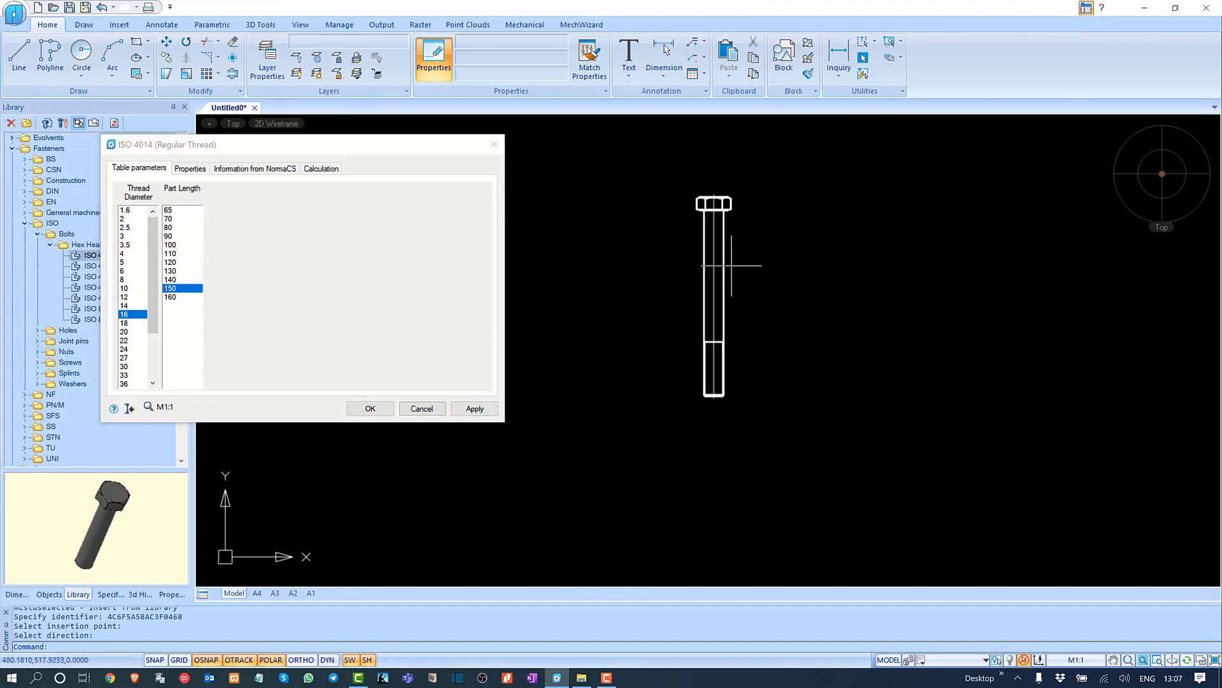
Step: Apply the bolt's different projections one after another: hexagonal head view, both side views, and the hexagonal head view again
left_click(191, 169)
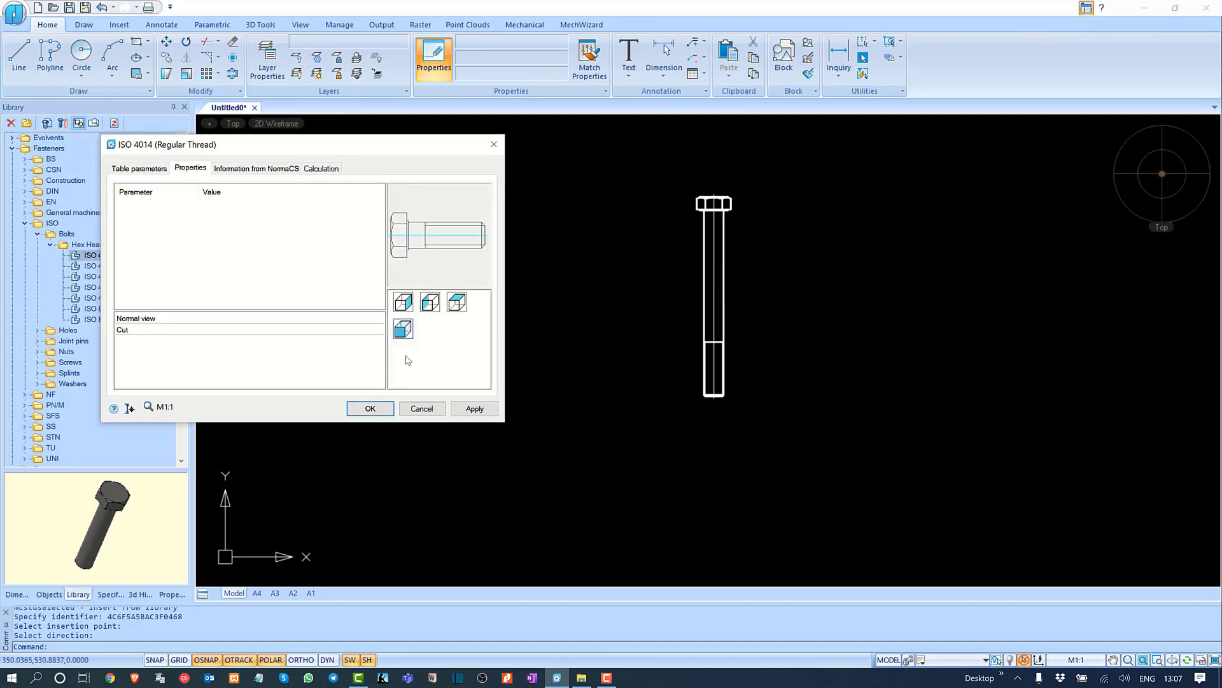
left_click(433, 309)
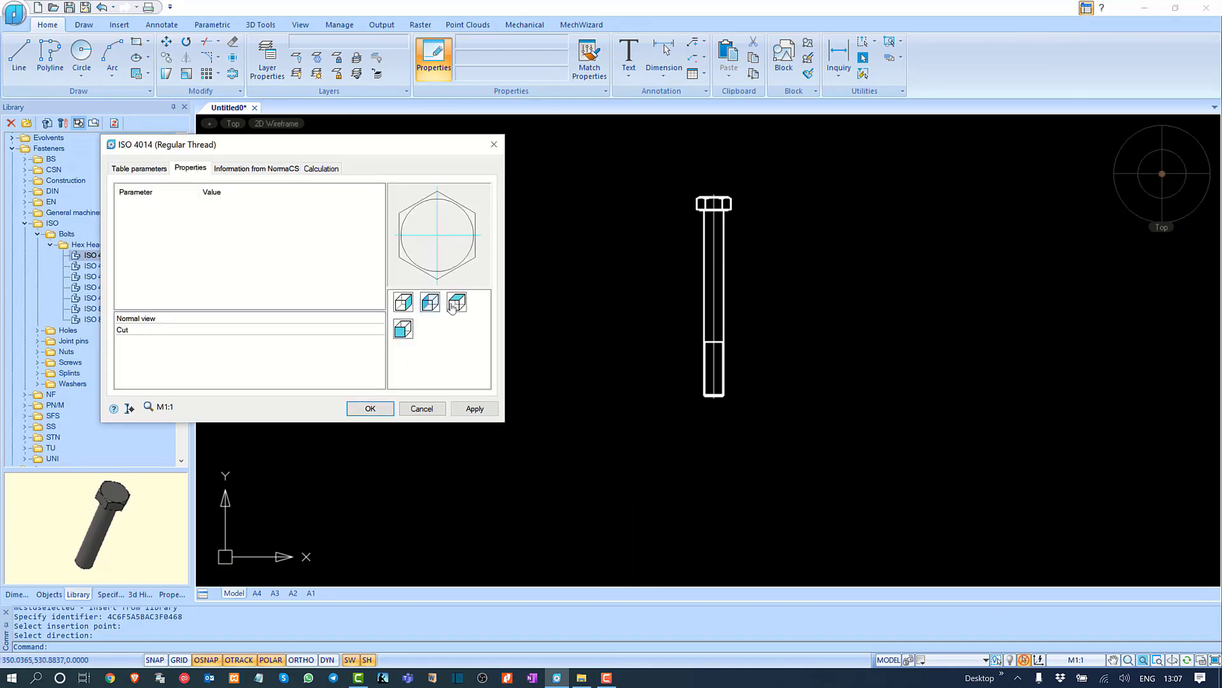
left_click(472, 411)
scroll(700, 210, "up", 6)
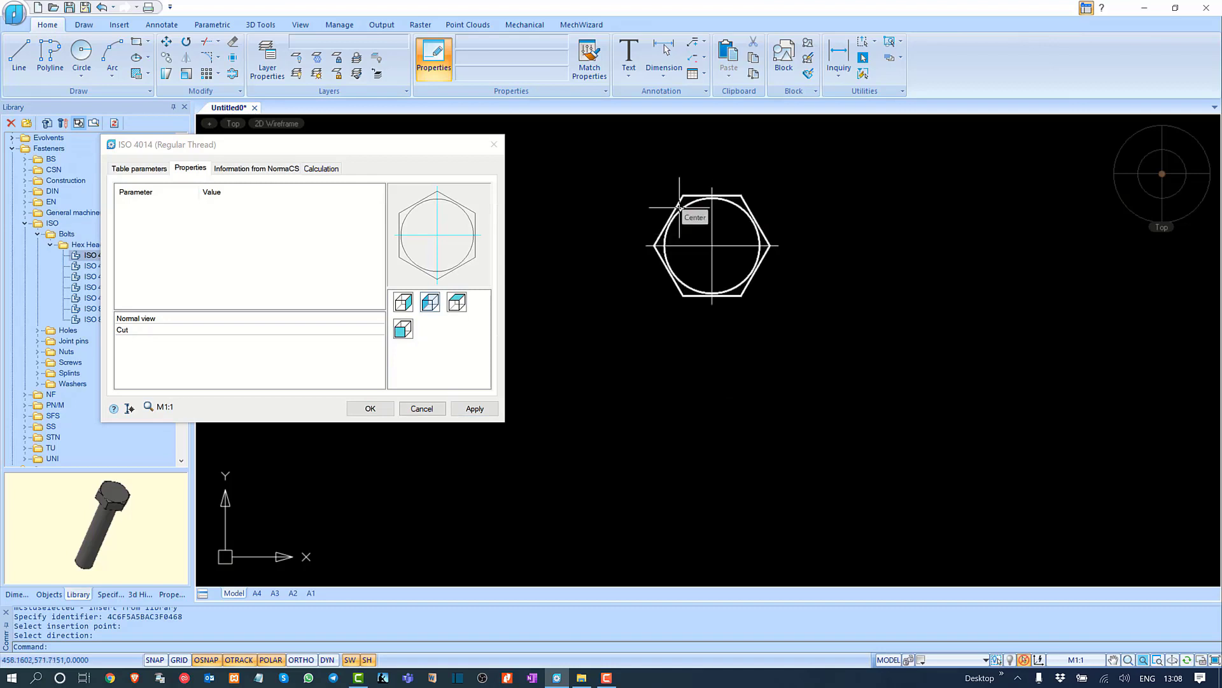
left_click(456, 303)
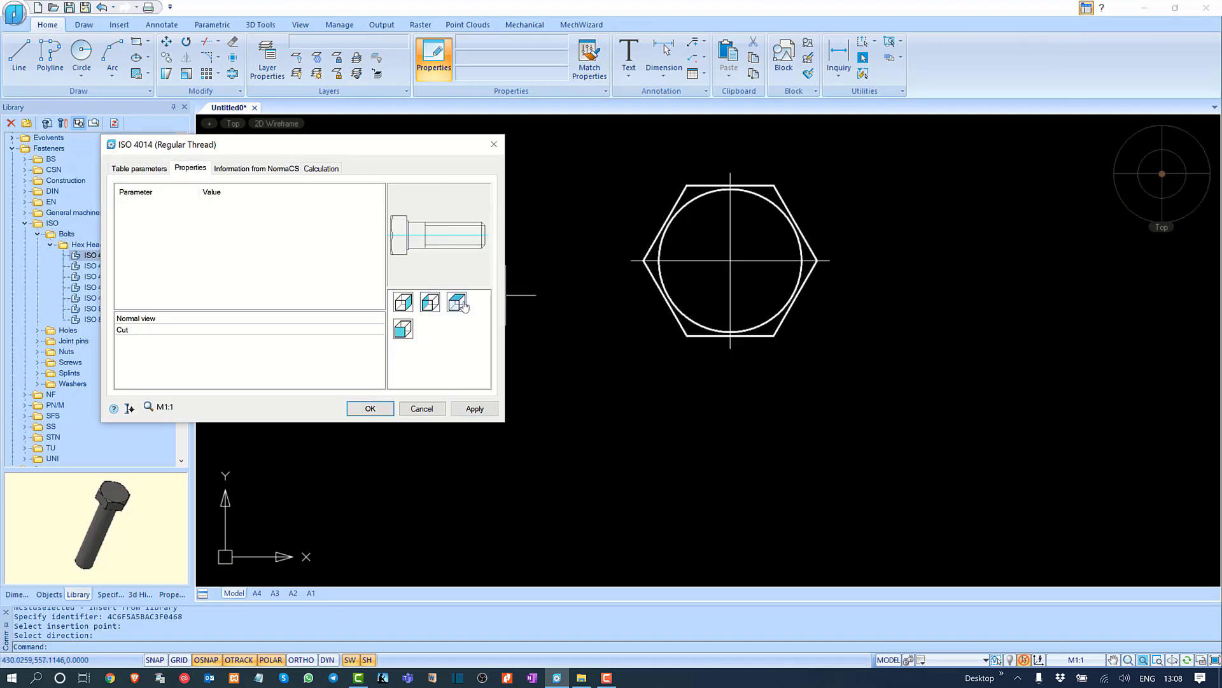
left_click(468, 409)
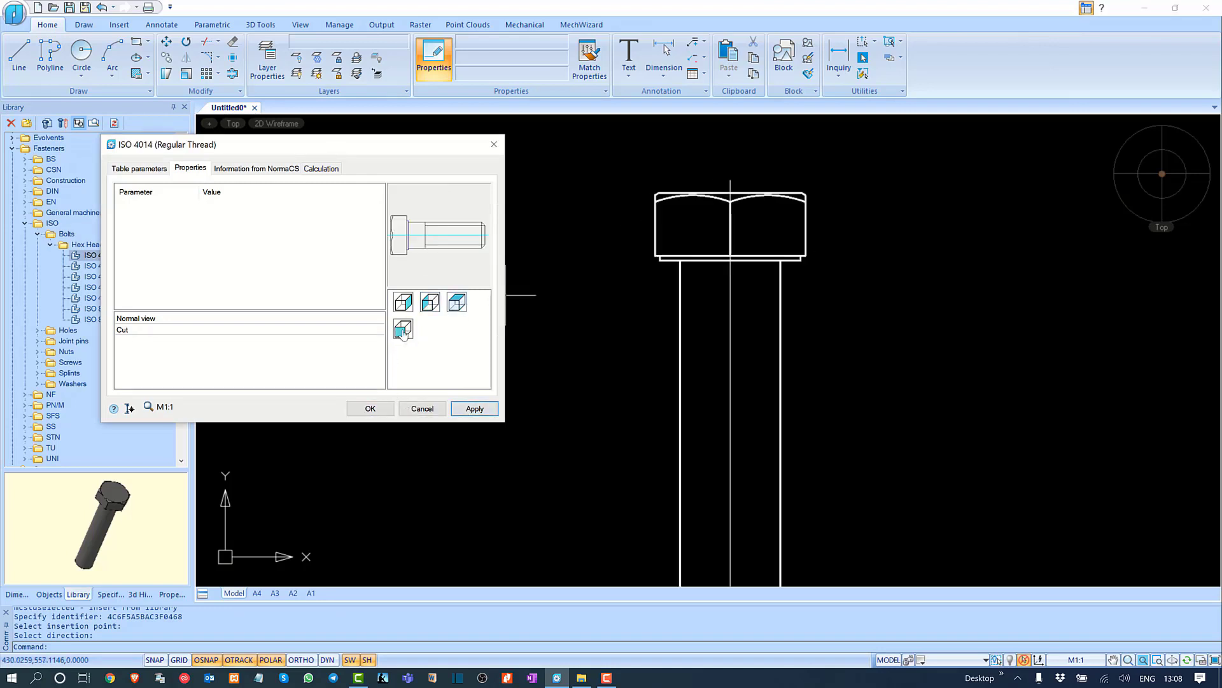
left_click(459, 406)
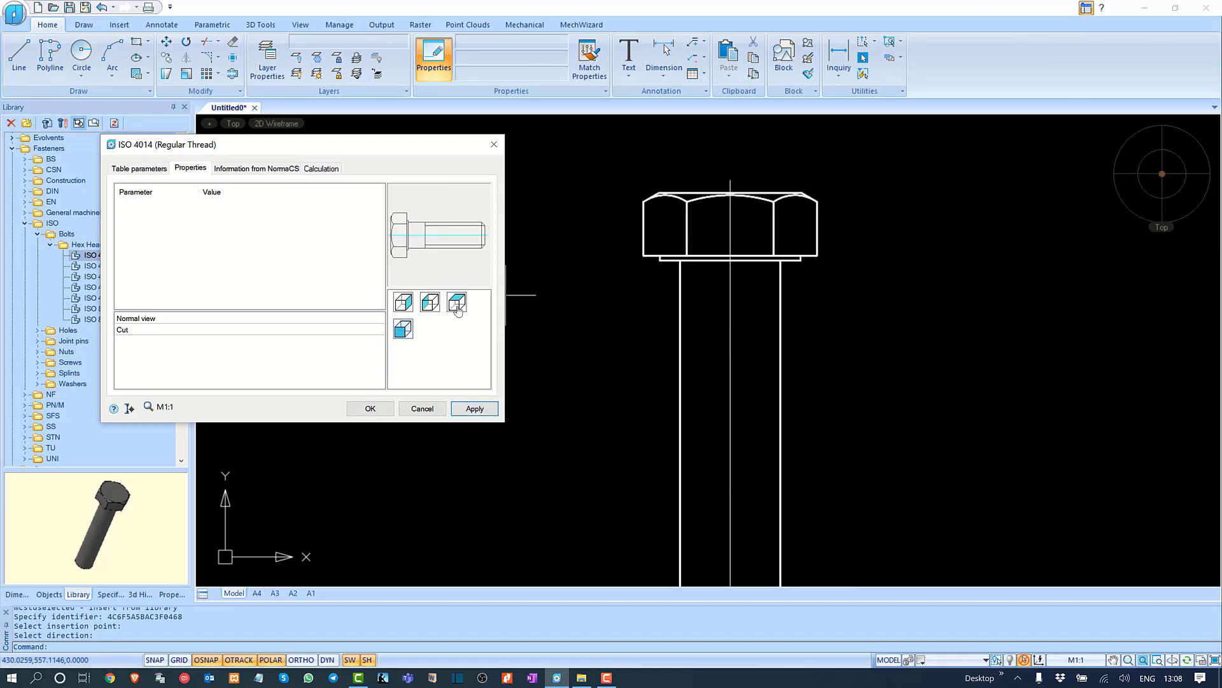
left_click(431, 303)
left_click(487, 409)
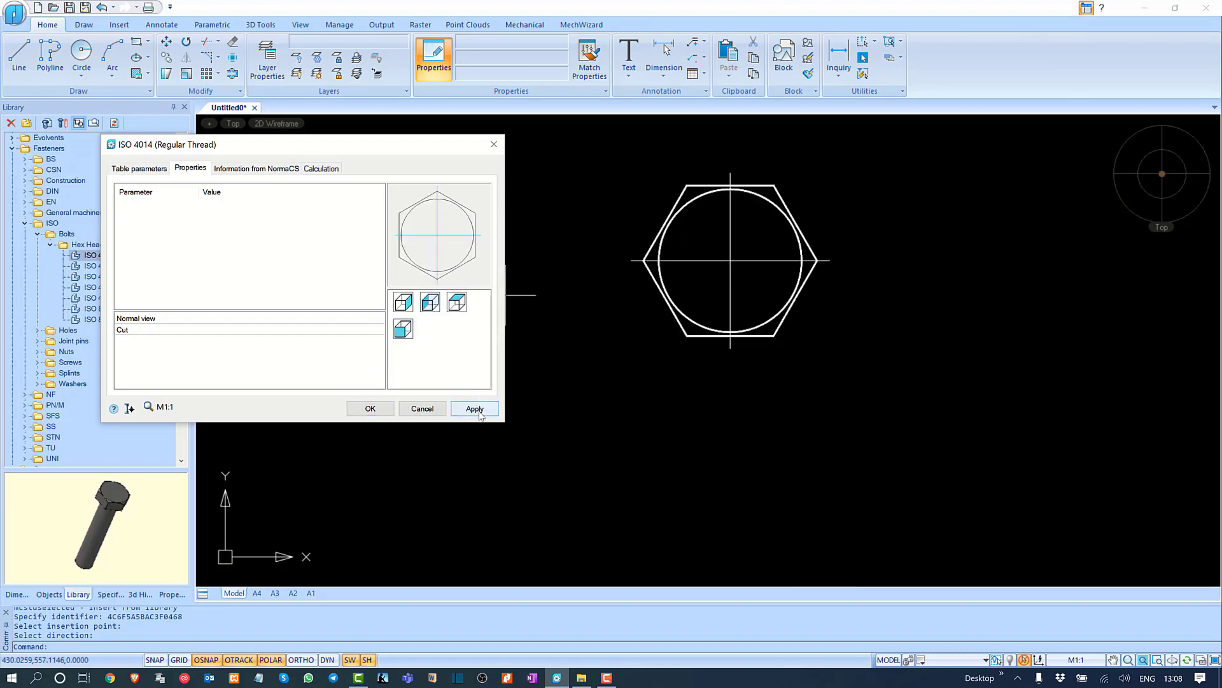
Step: View the bolt's calculation settings, cancel its insertion and collapse the Fasteners library folders
left_click(323, 169)
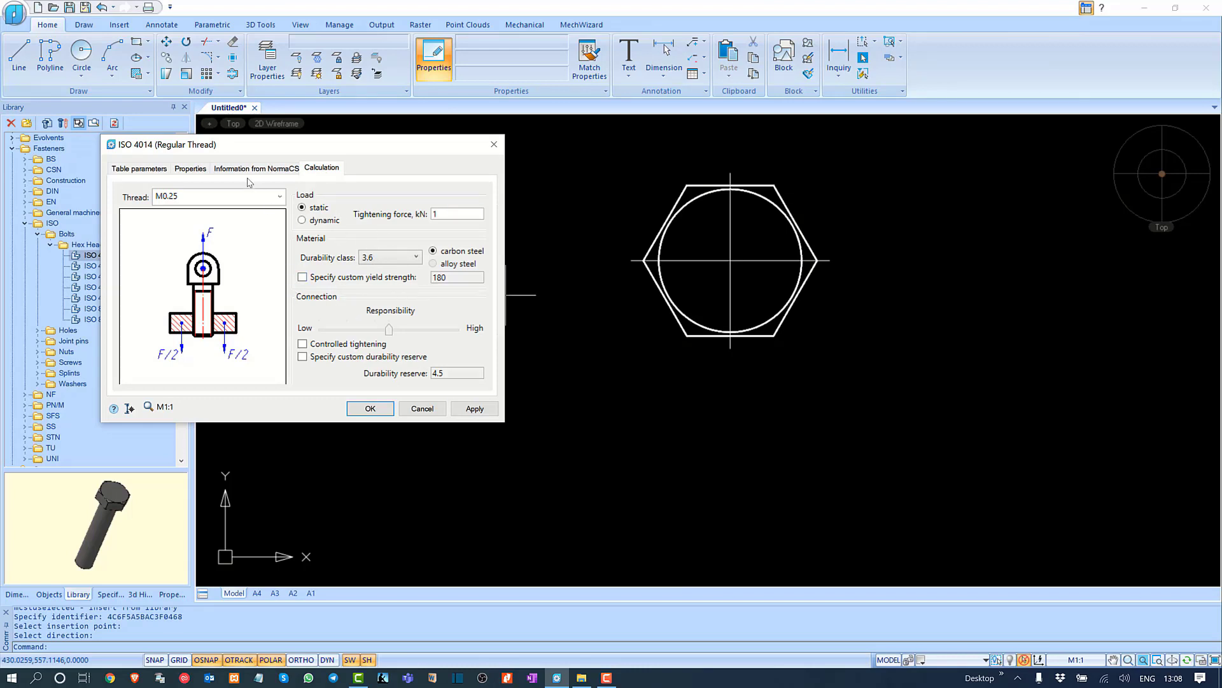
left_click(422, 408)
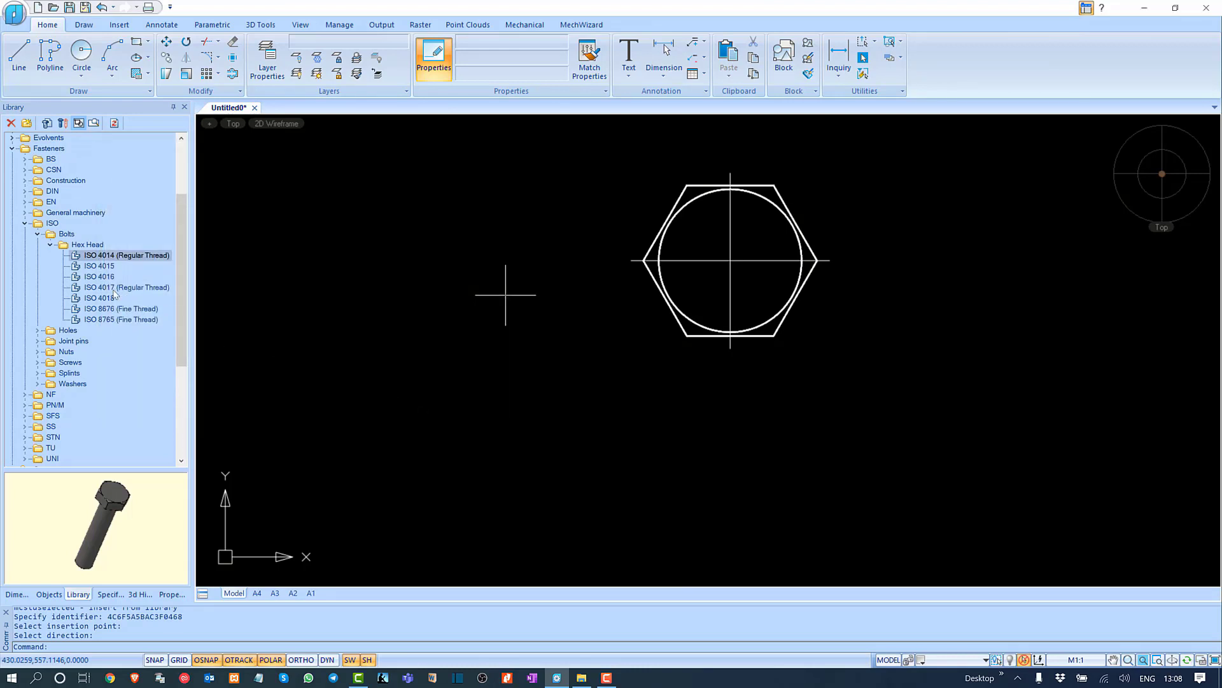
left_click(37, 234)
left_click(24, 223)
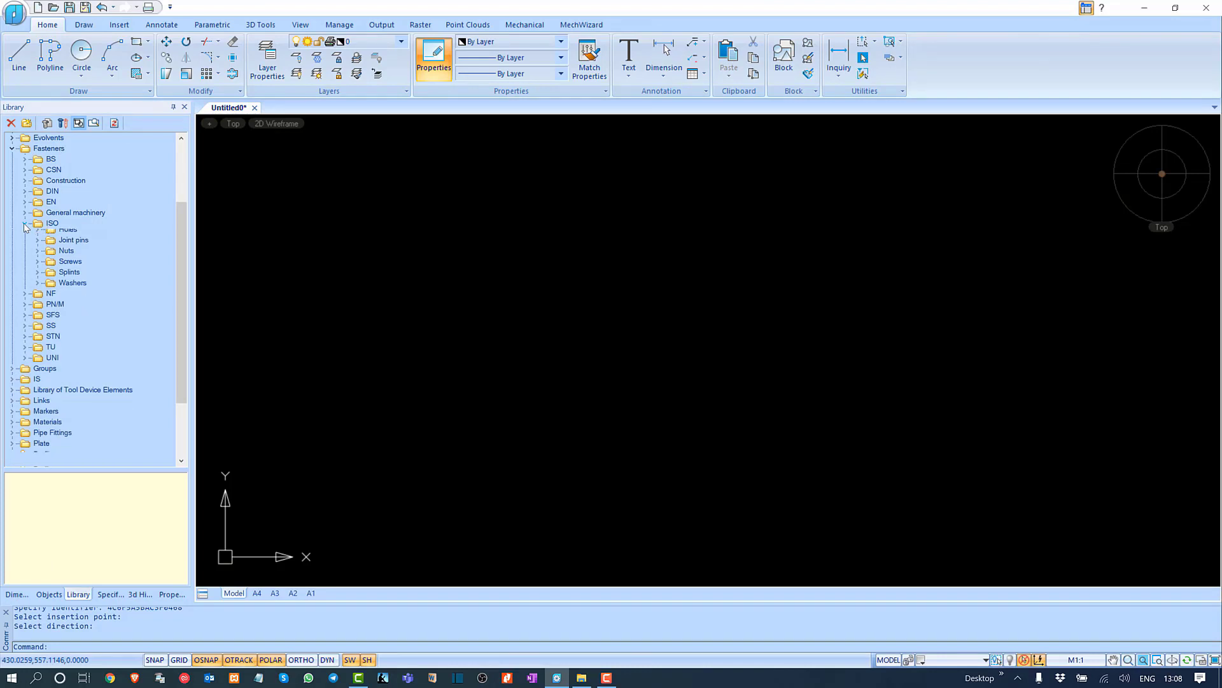
left_click(11, 149)
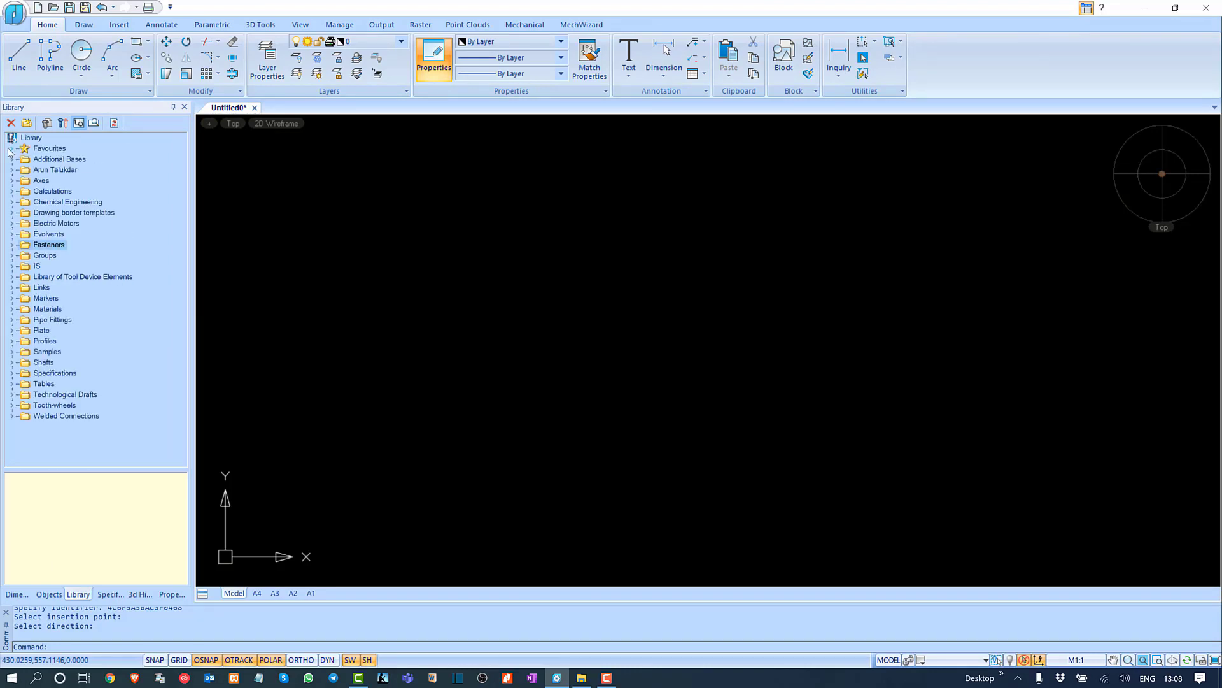
Step: Insert the IM 1001, 1002 electric motor from the 4A series to the right of the drawing border, with its axis horizontal
left_click(26, 226)
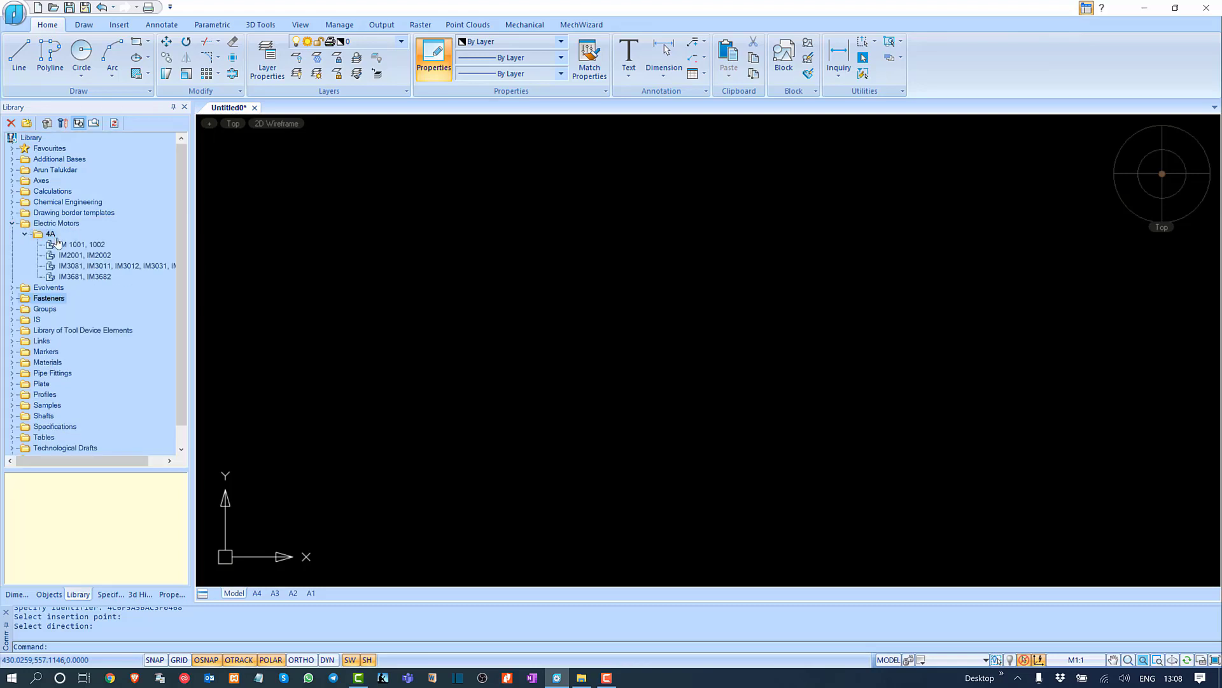
double_click(59, 244)
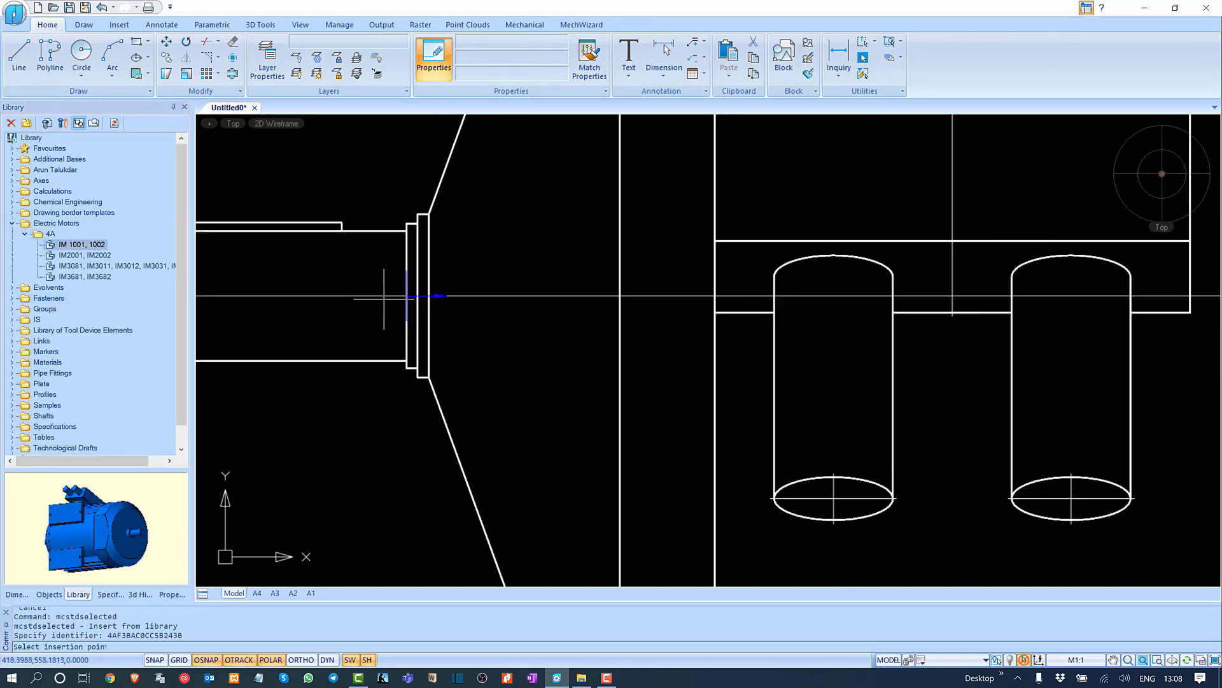
scroll(384, 298, "down", 8)
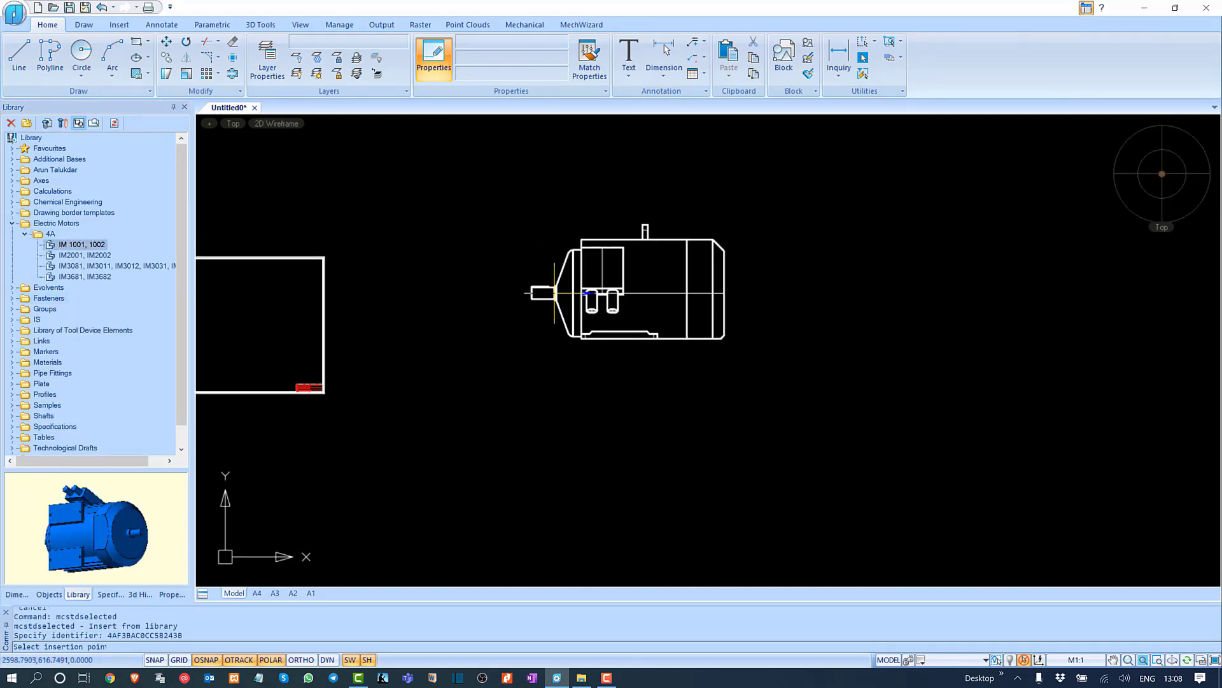
left_click(637, 279)
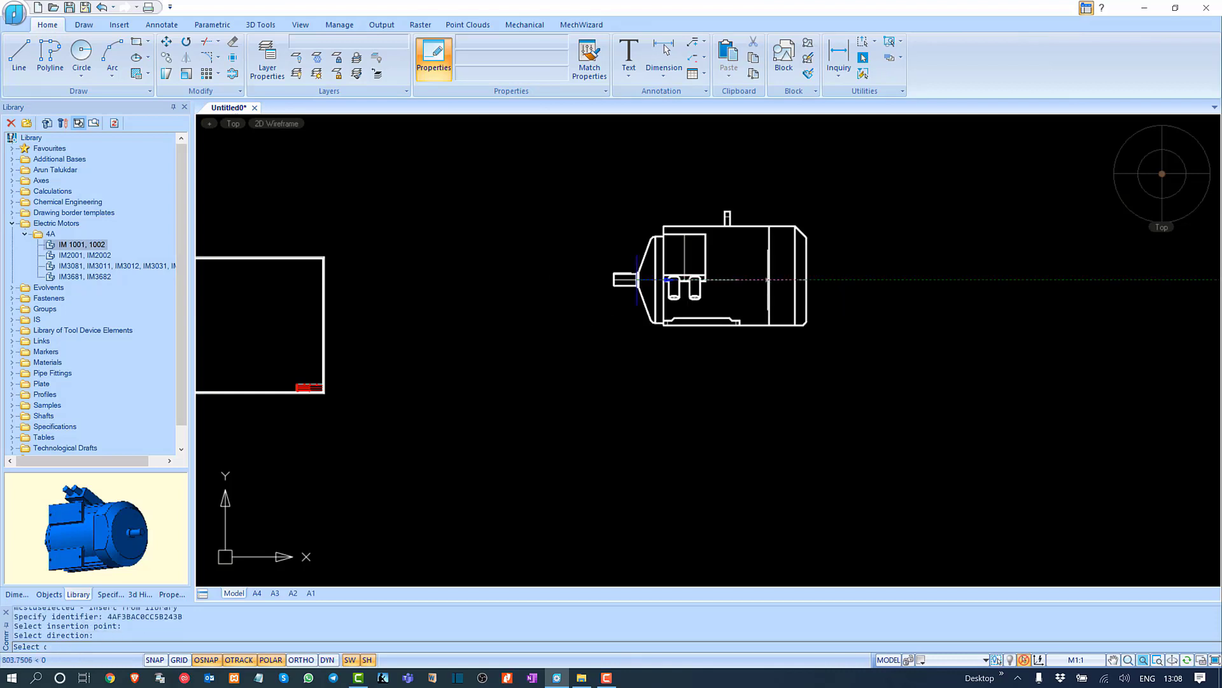
left_click(768, 279)
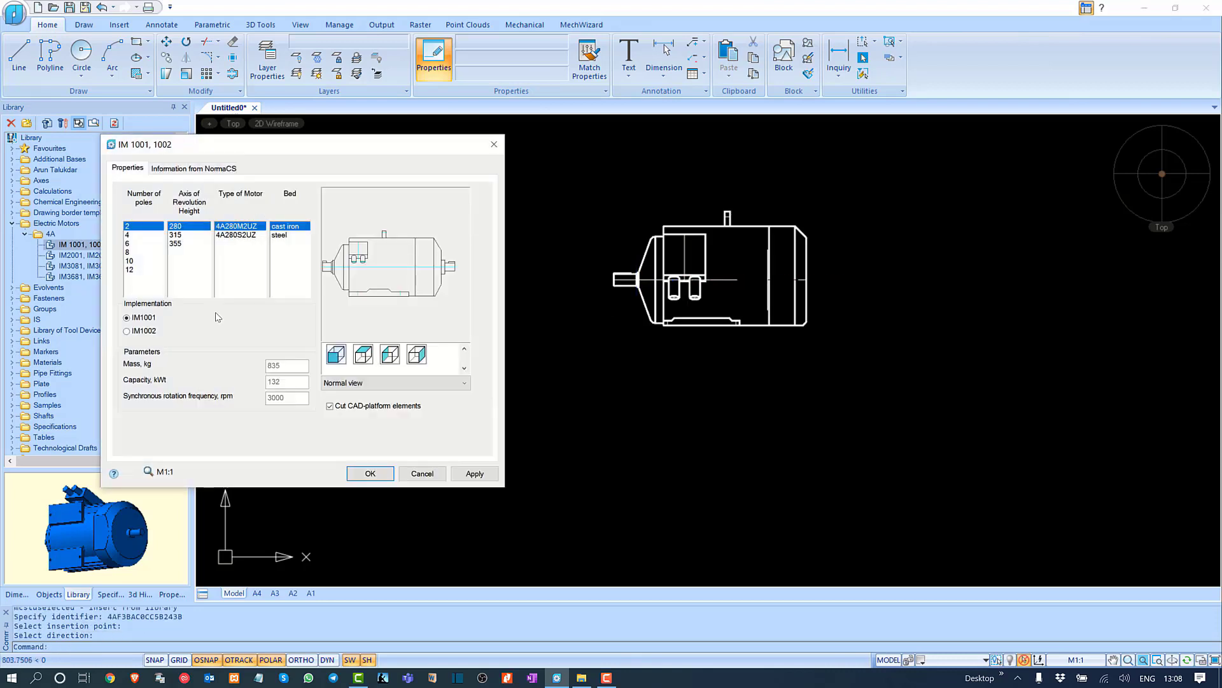
Step: Set the motor to 8 poles with the circular end view, and finish after placing this single copy
left_click_drag(259, 146, 342, 144)
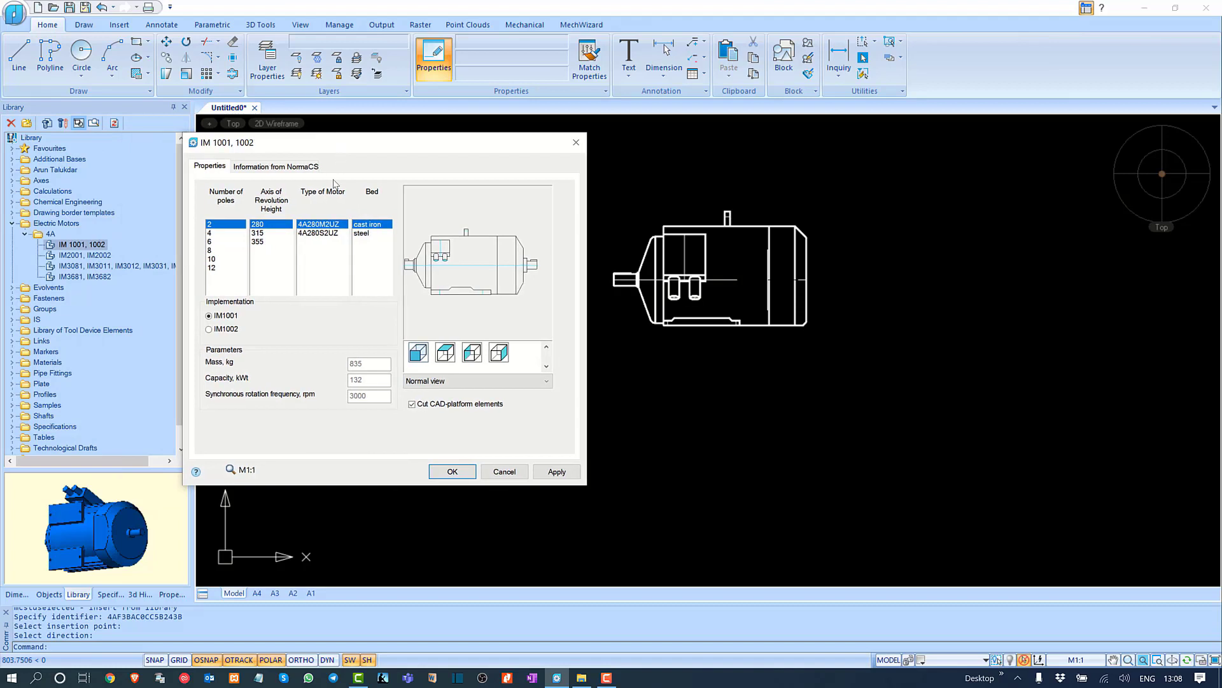
left_click(212, 233)
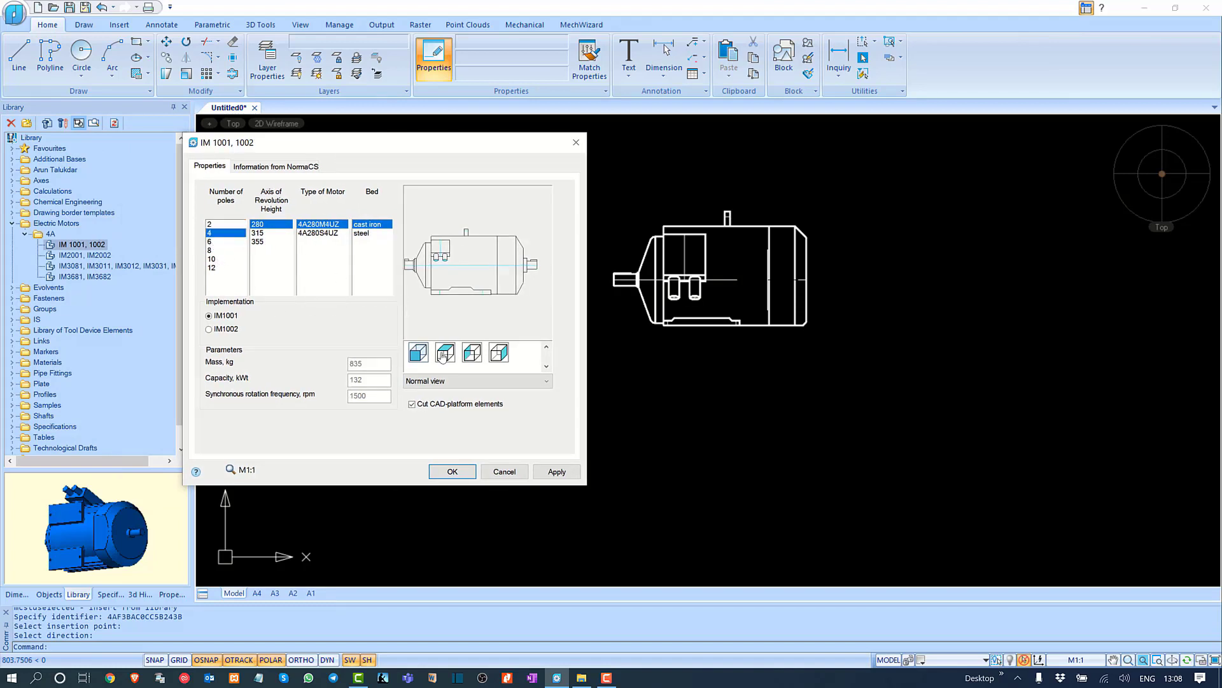
left_click(483, 356)
left_click(217, 250)
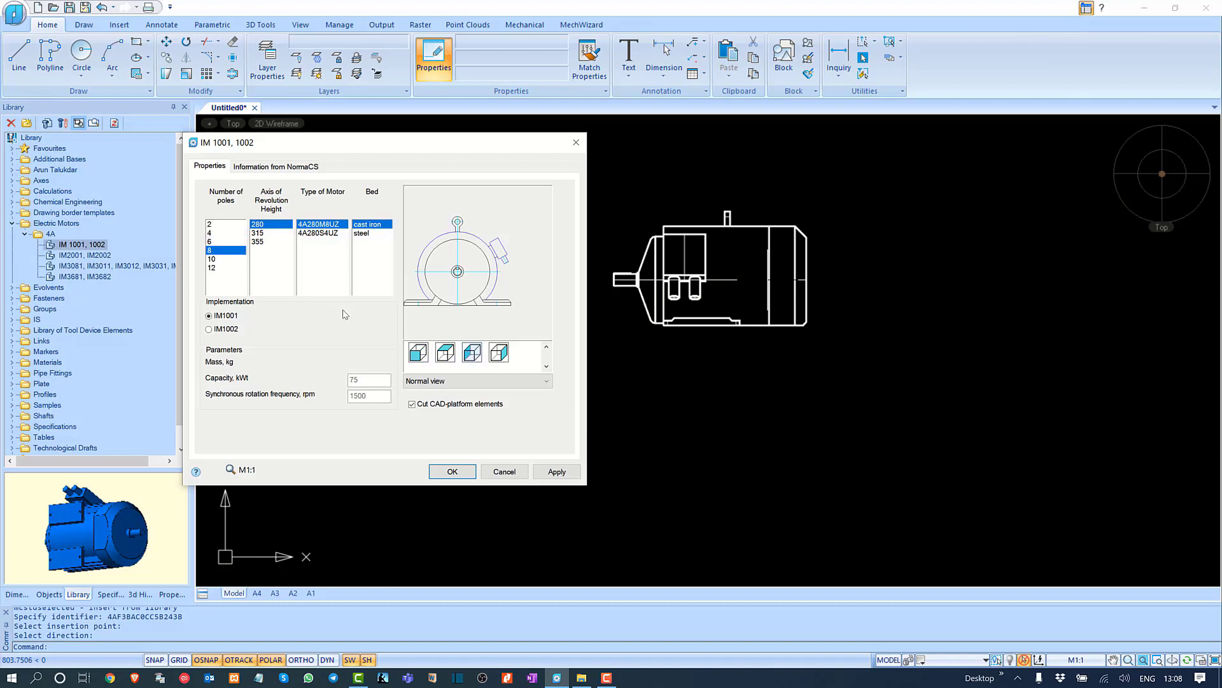
left_click(557, 472)
left_click(453, 472)
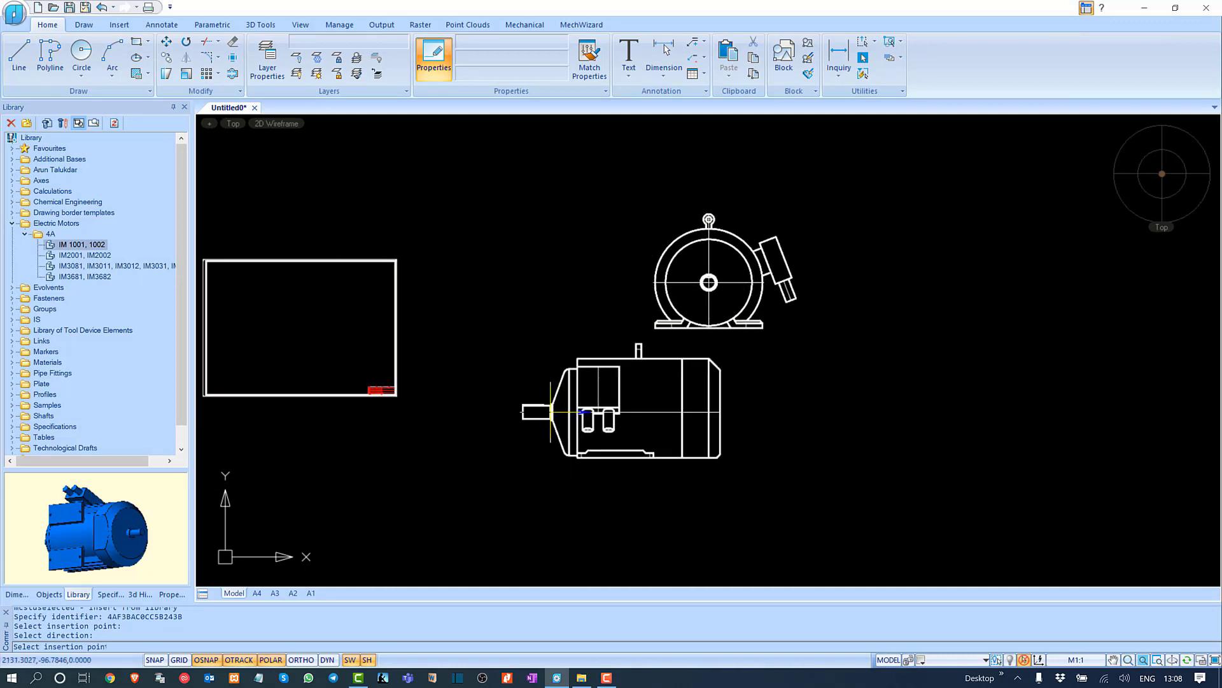
key("Escape")
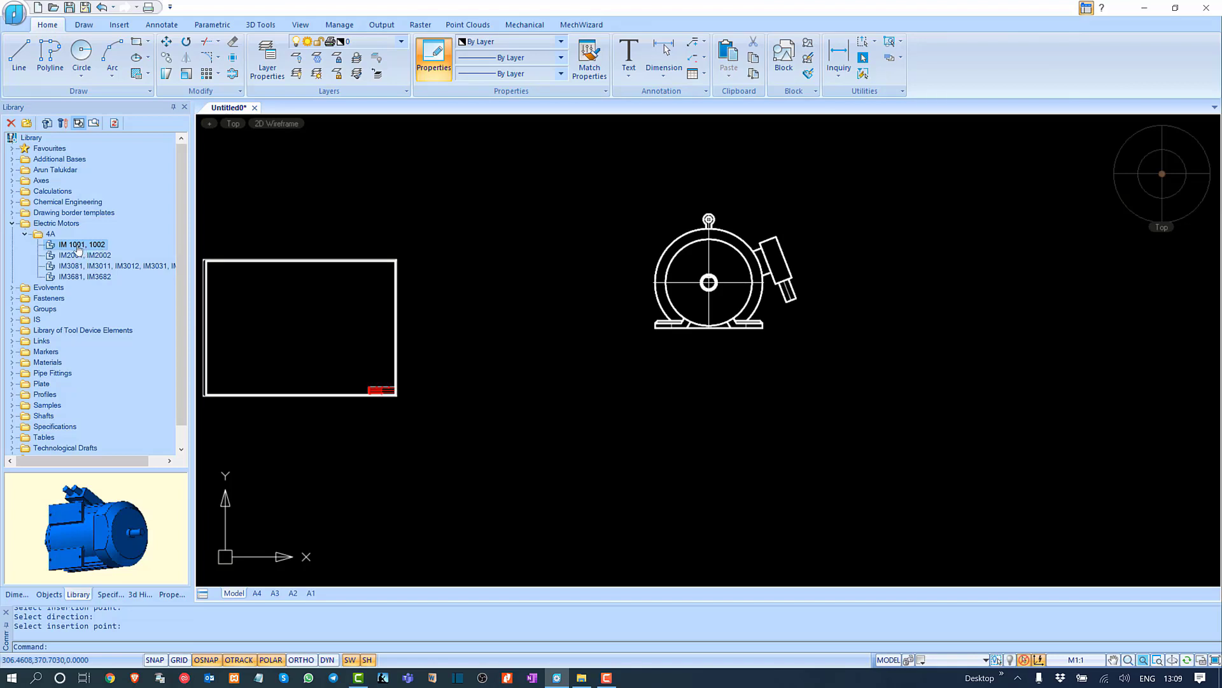
Step: Open the IM 1001, 1002 library motor with ScriptMaster and examine the parameter rows in its Table0
right_click(78, 249)
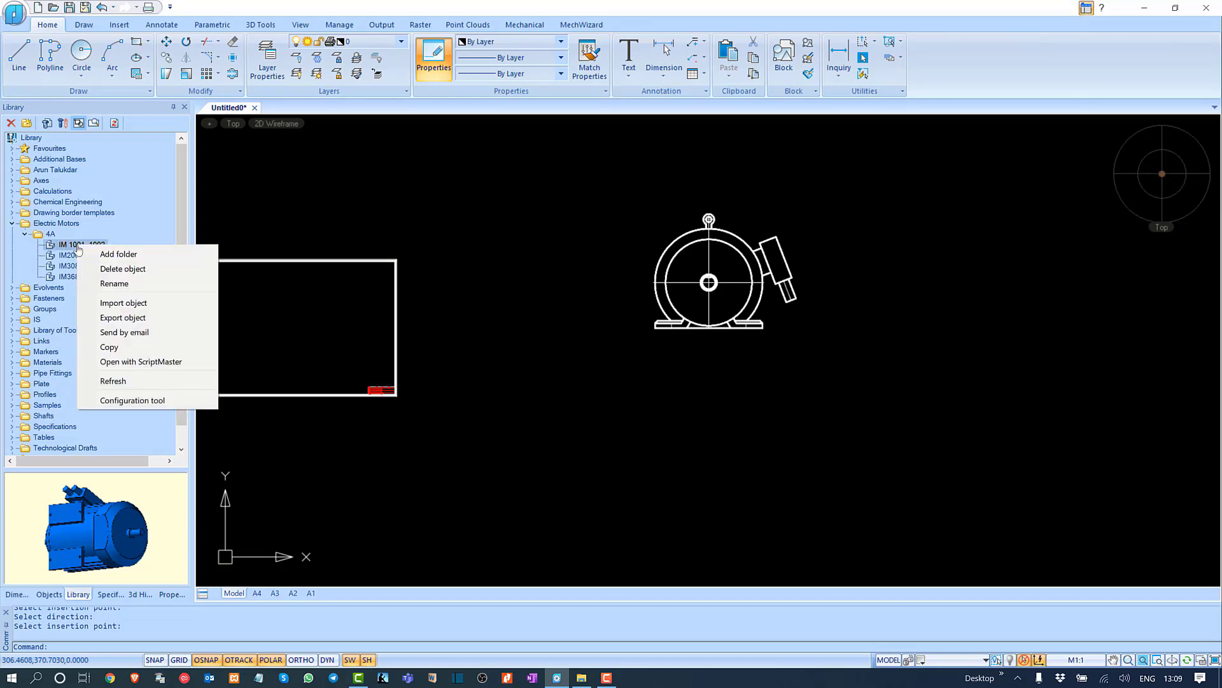
left_click(130, 361)
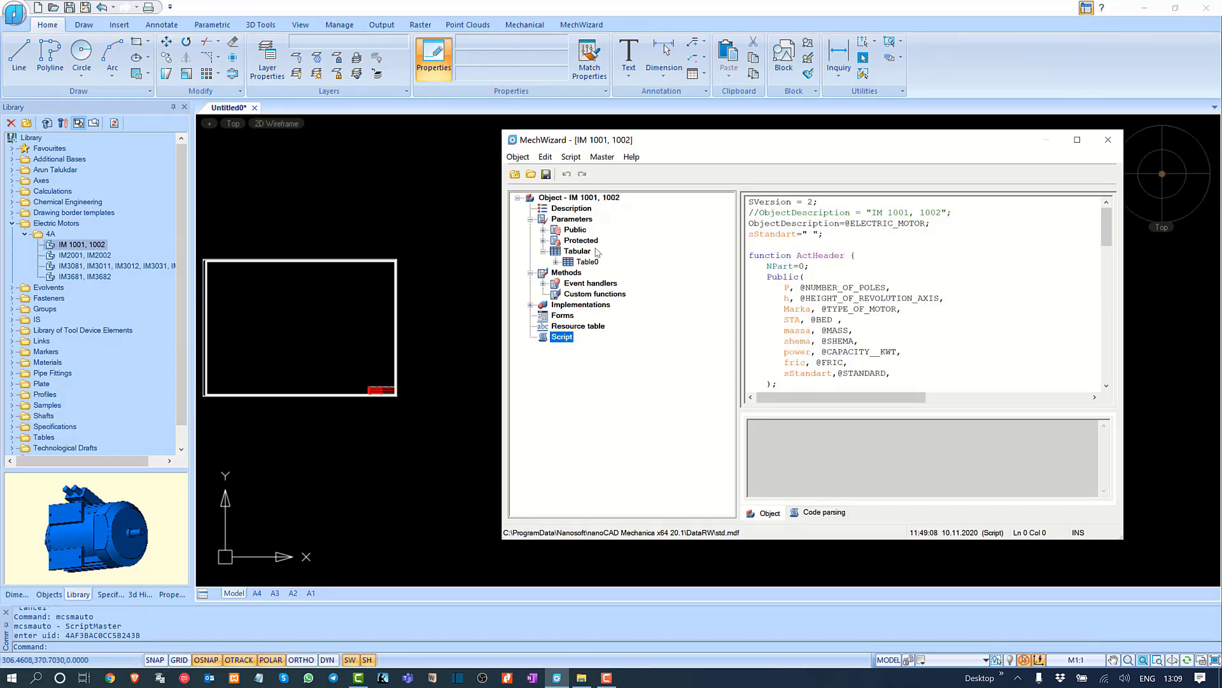
left_click(589, 264)
right_click(589, 262)
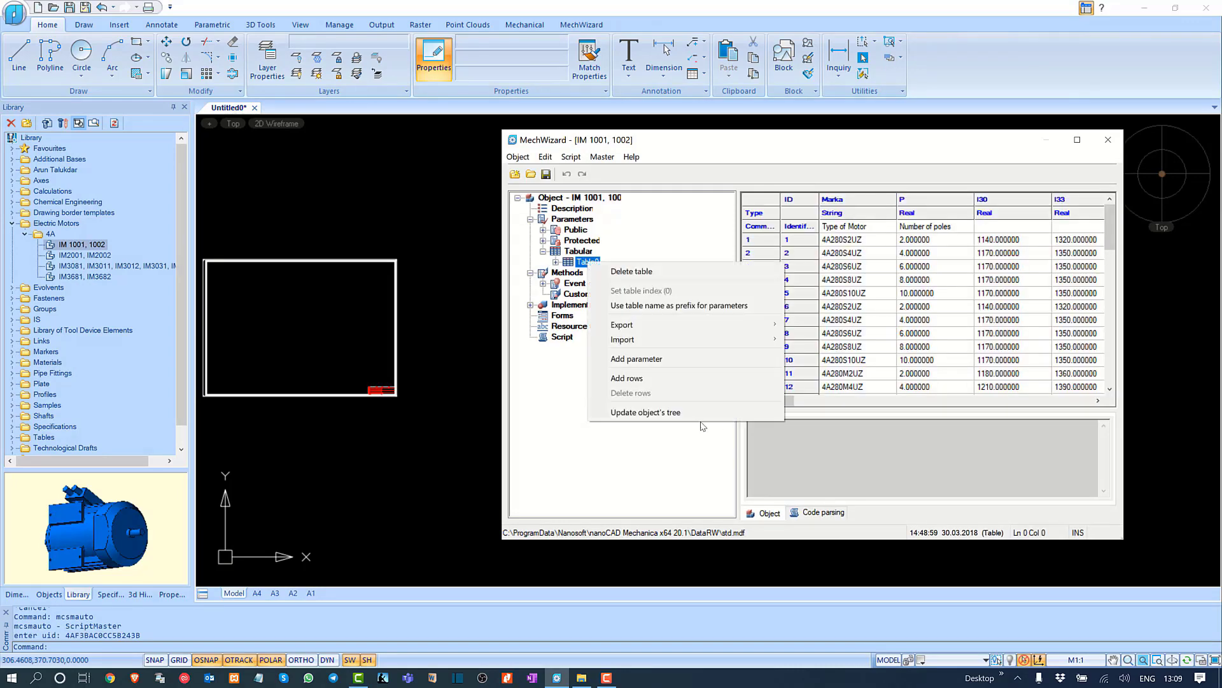
left_click(925, 337)
scroll(926, 344, "down", 10)
scroll(927, 344, "up", 10)
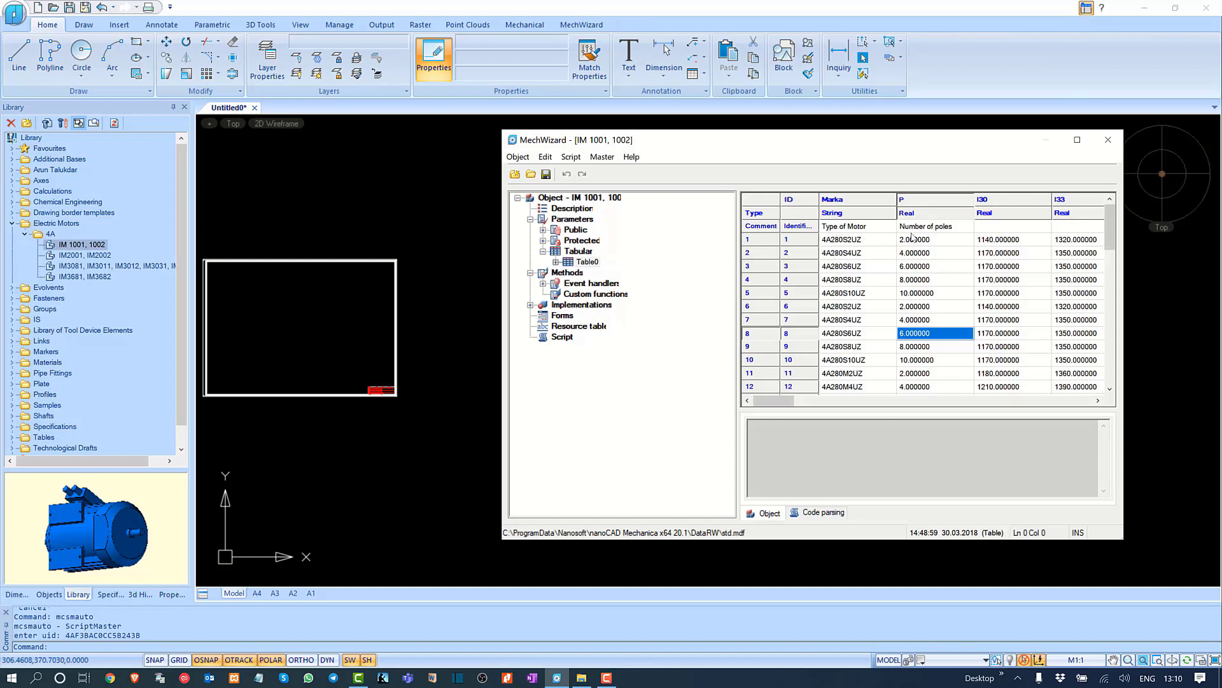
Step: Add one row at the end of the motor's Table0 and select its Marka cell
scroll(851, 309, "down", 11)
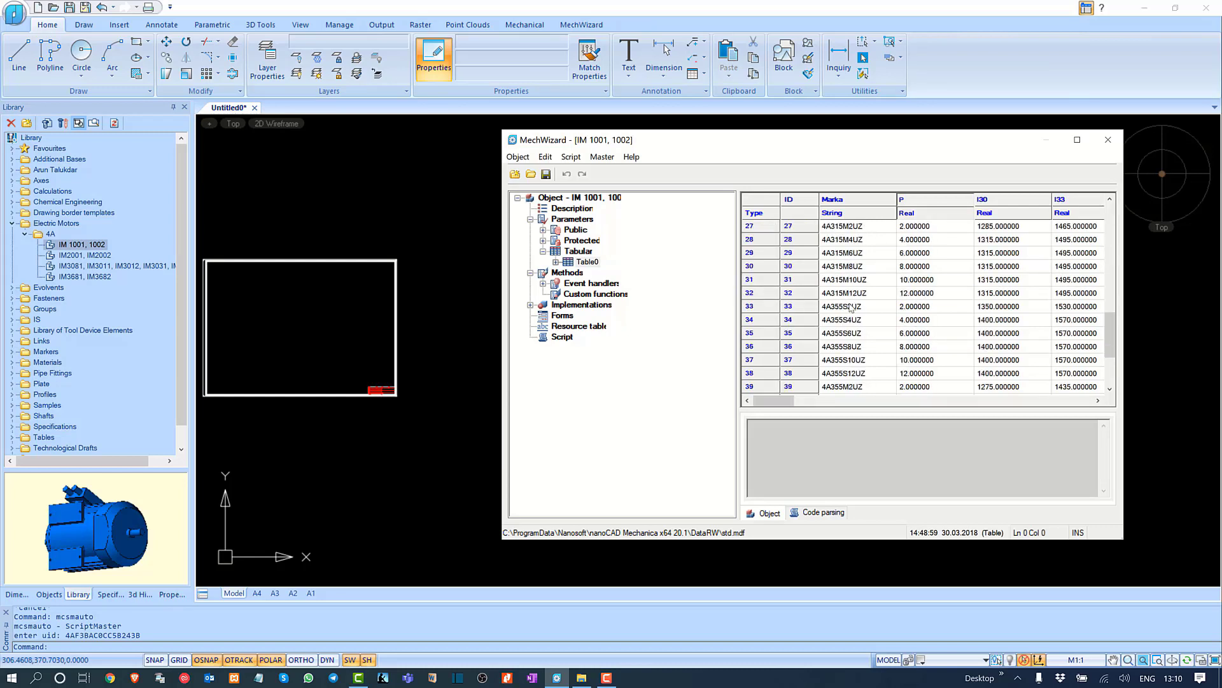
right_click(805, 376)
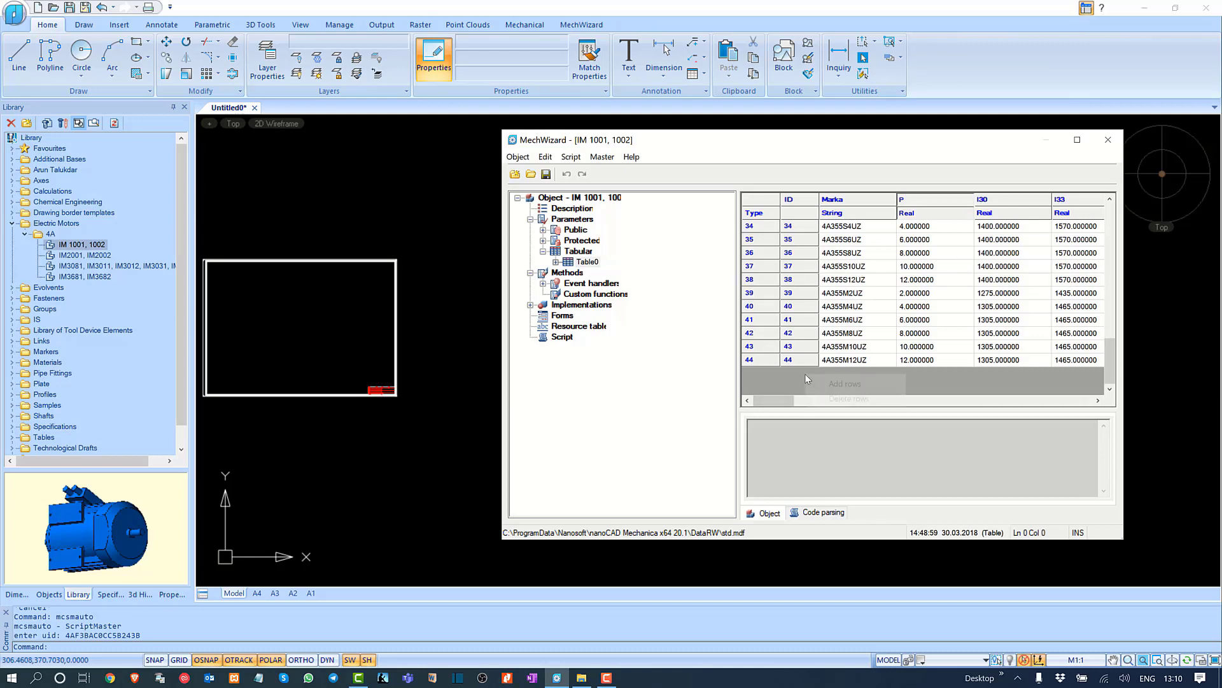
left_click(844, 380)
left_click(842, 362)
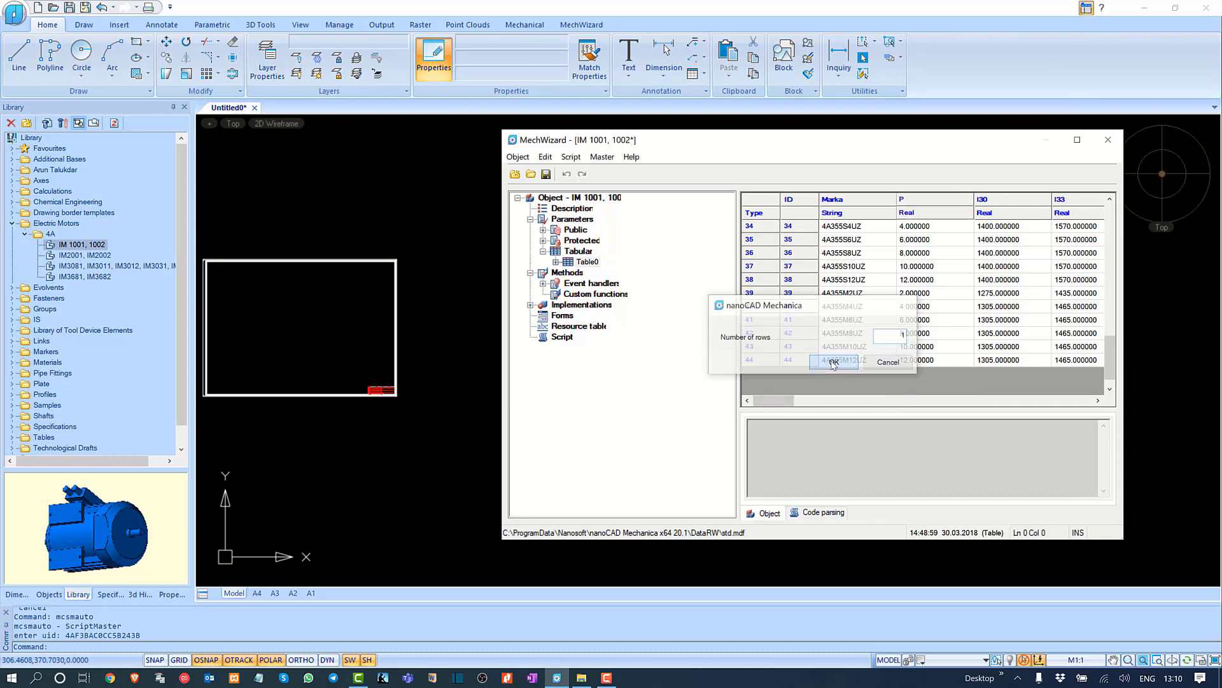
left_click(850, 375)
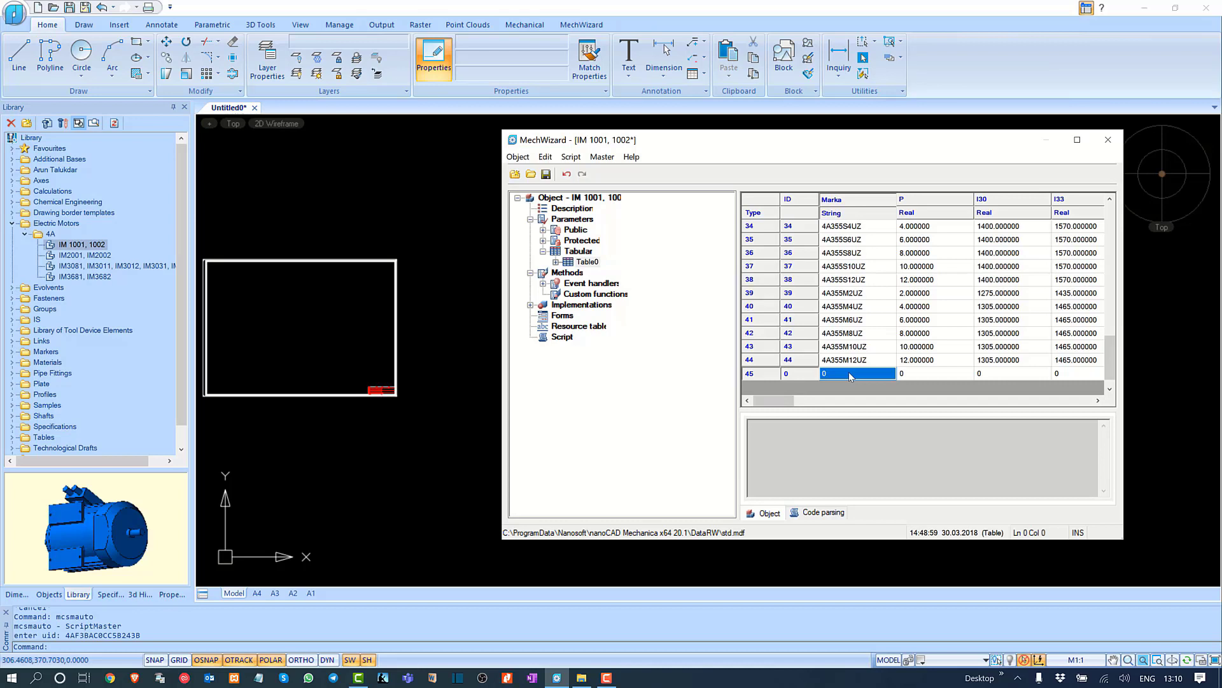
Step: Examine the P, I30 and I33 cells of the added table row, and close MechWizard without saving the changes
scroll(858, 316, "up", 7)
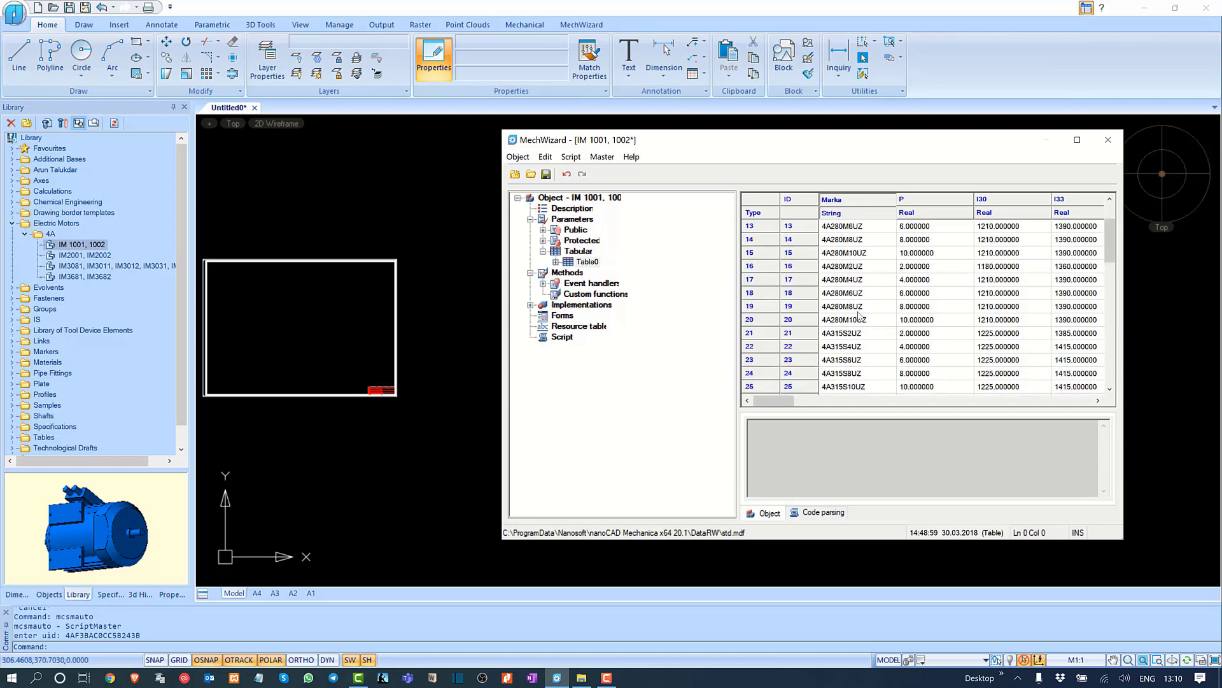
scroll(858, 316, "down", 7)
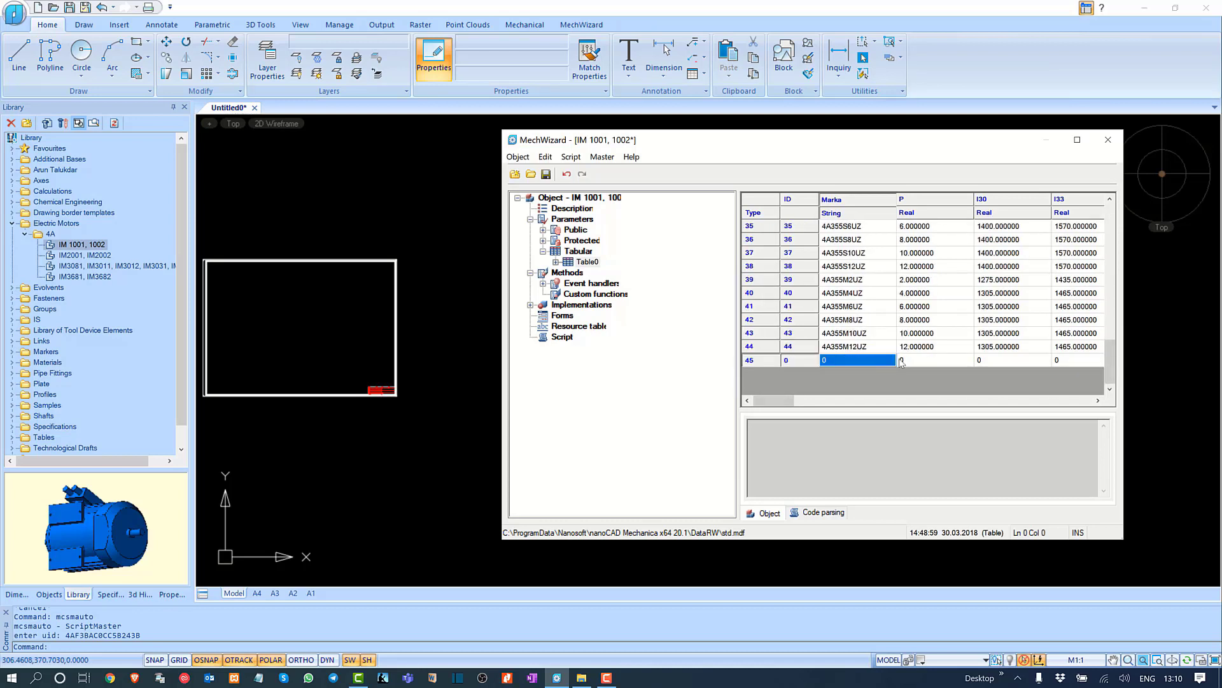
left_click(905, 361)
left_click(986, 362)
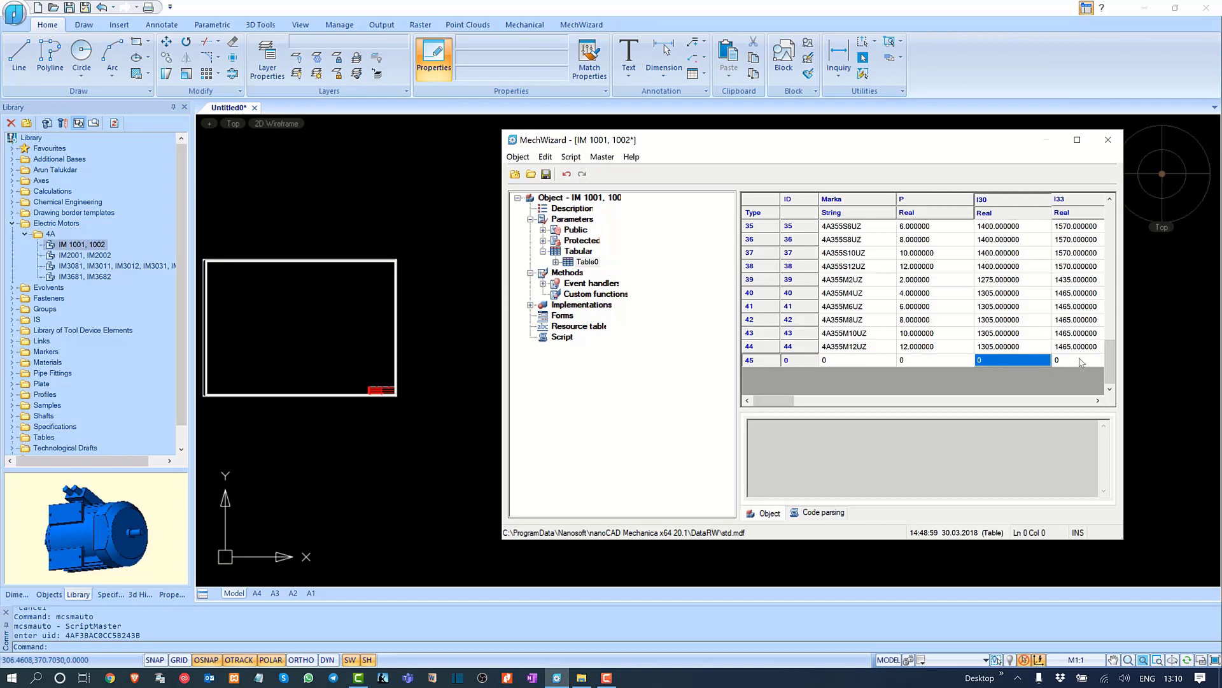
left_click(1079, 362)
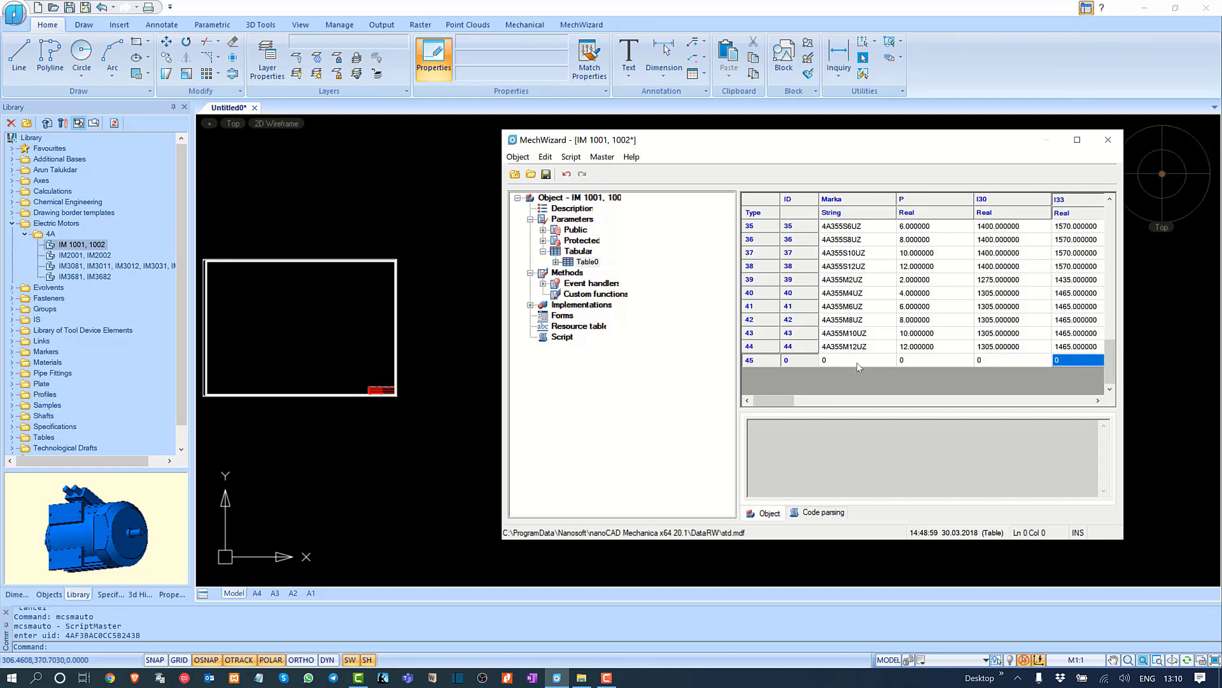
left_click(1108, 139)
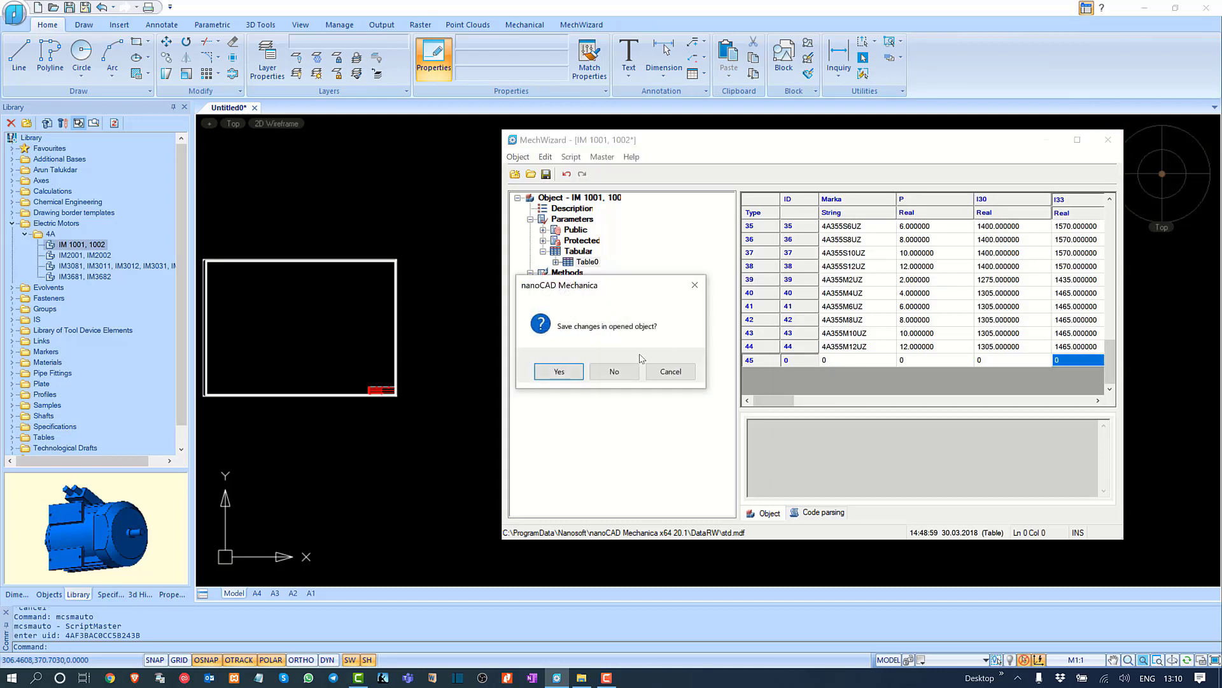
left_click(615, 371)
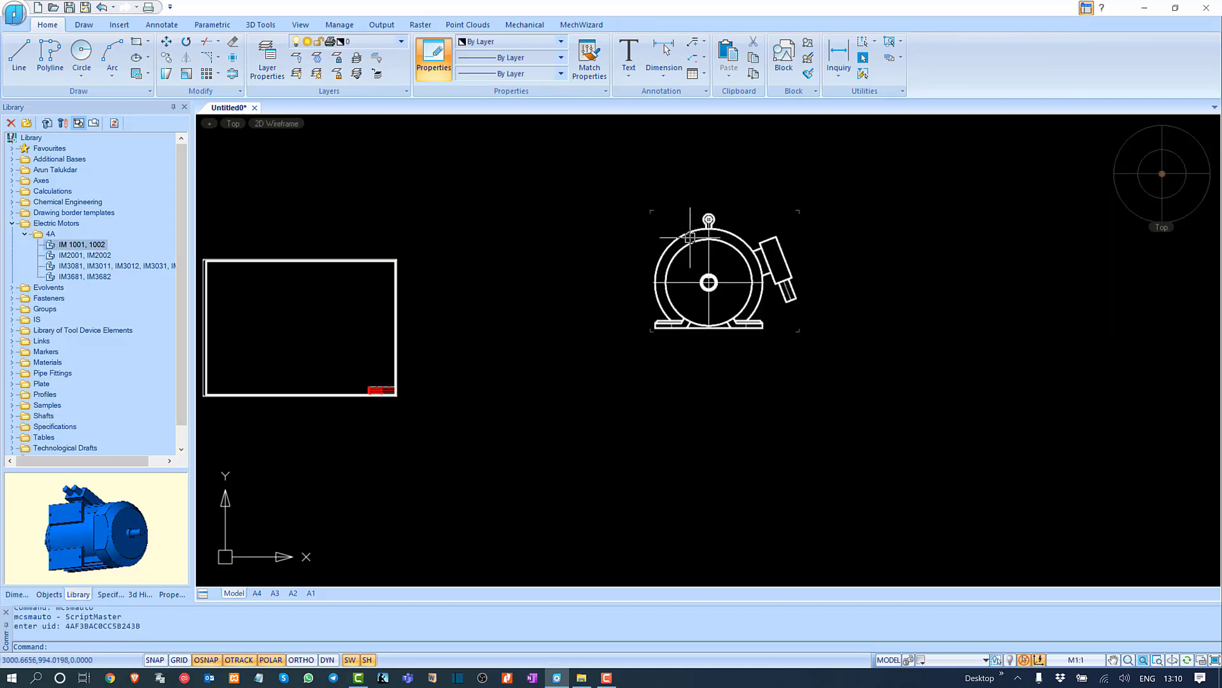
Step: Review the placed motor's properties without changing them, and delete the motor from the drawing
double_click(695, 230)
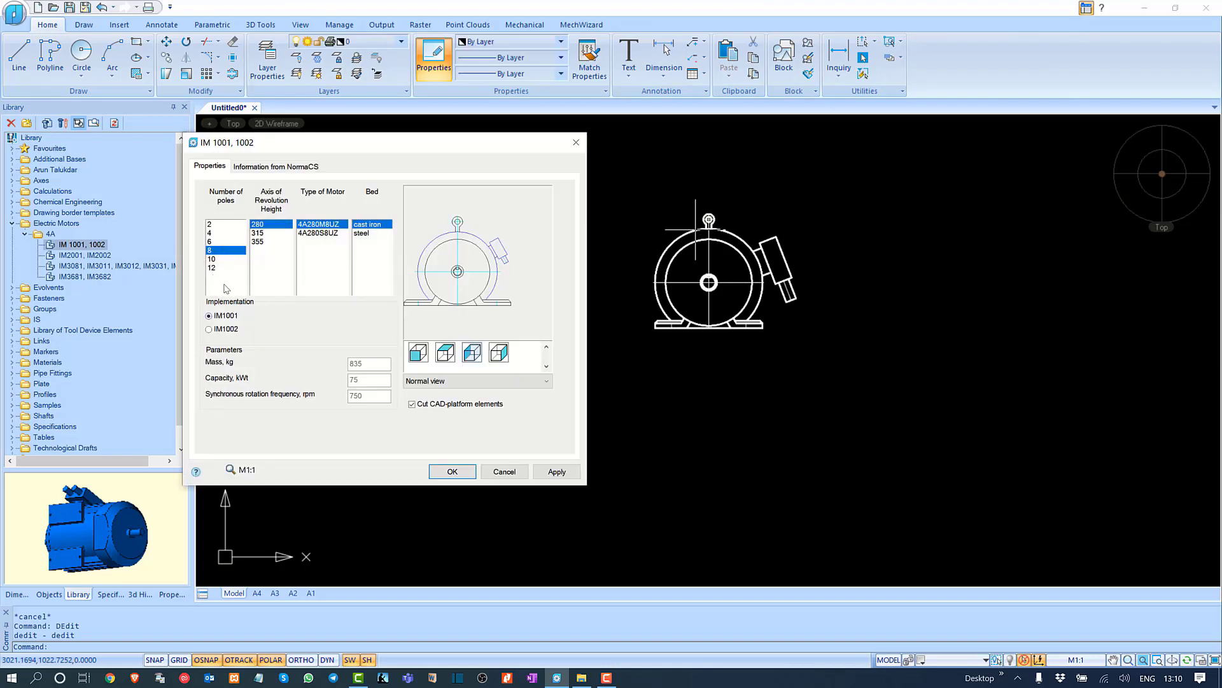
left_click(507, 476)
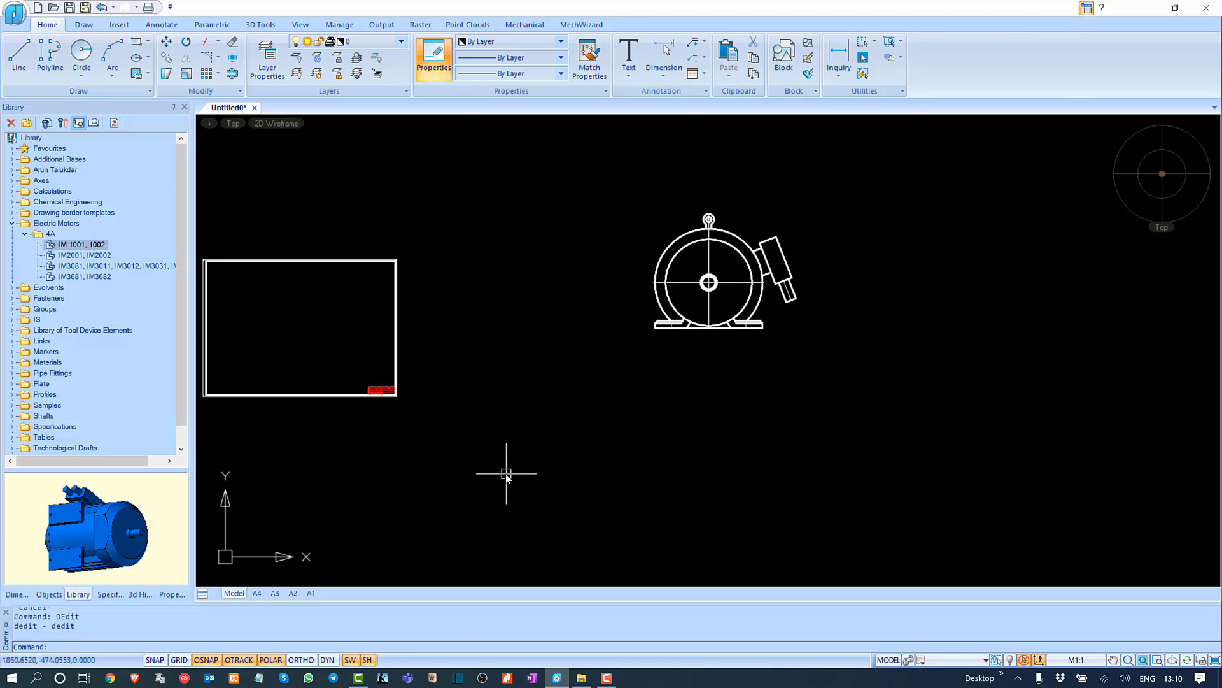
left_click(961, 244)
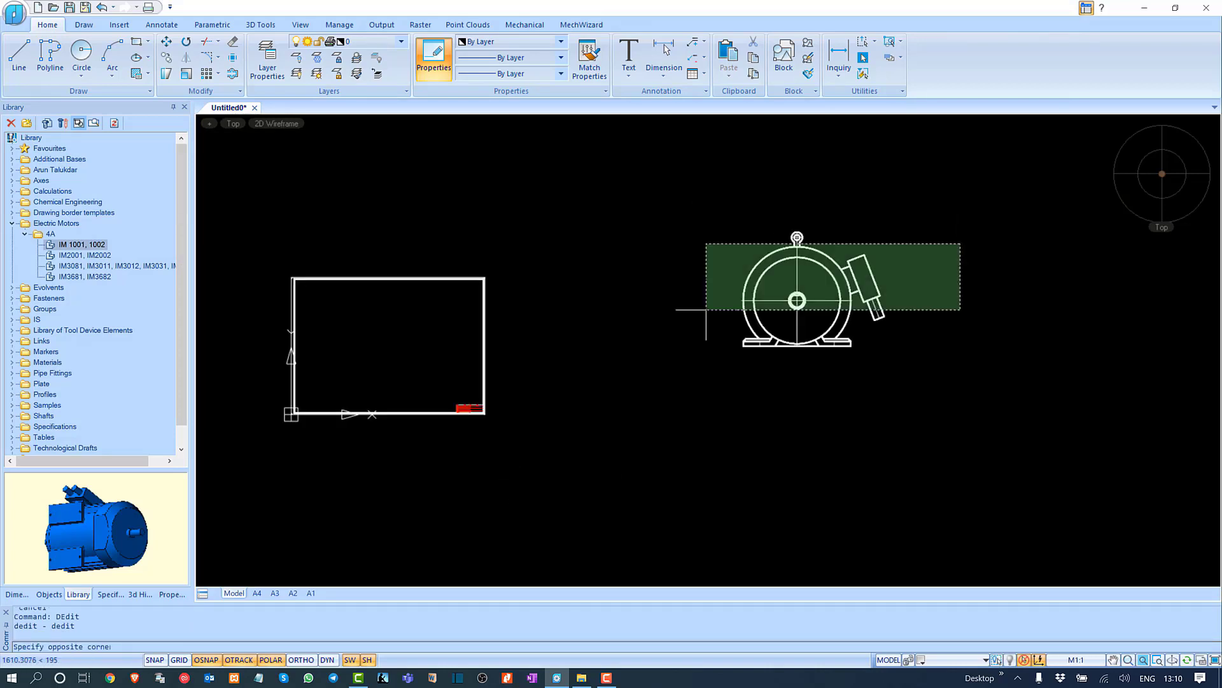
left_click(657, 341)
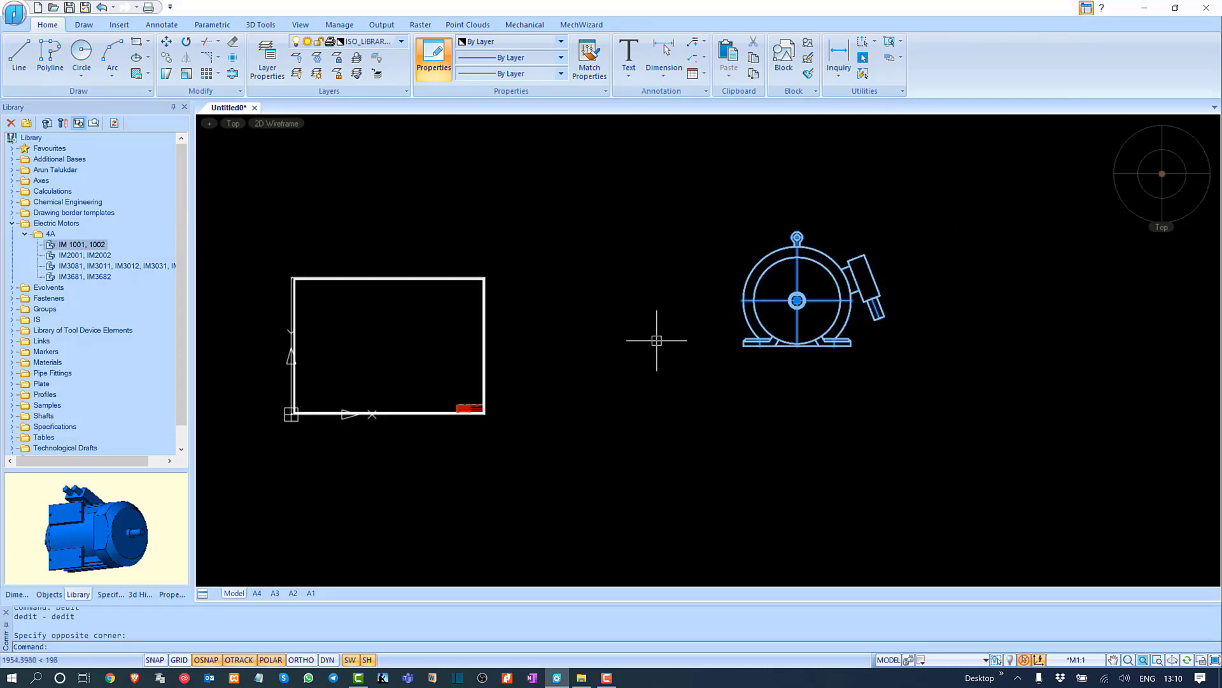
key("Delete")
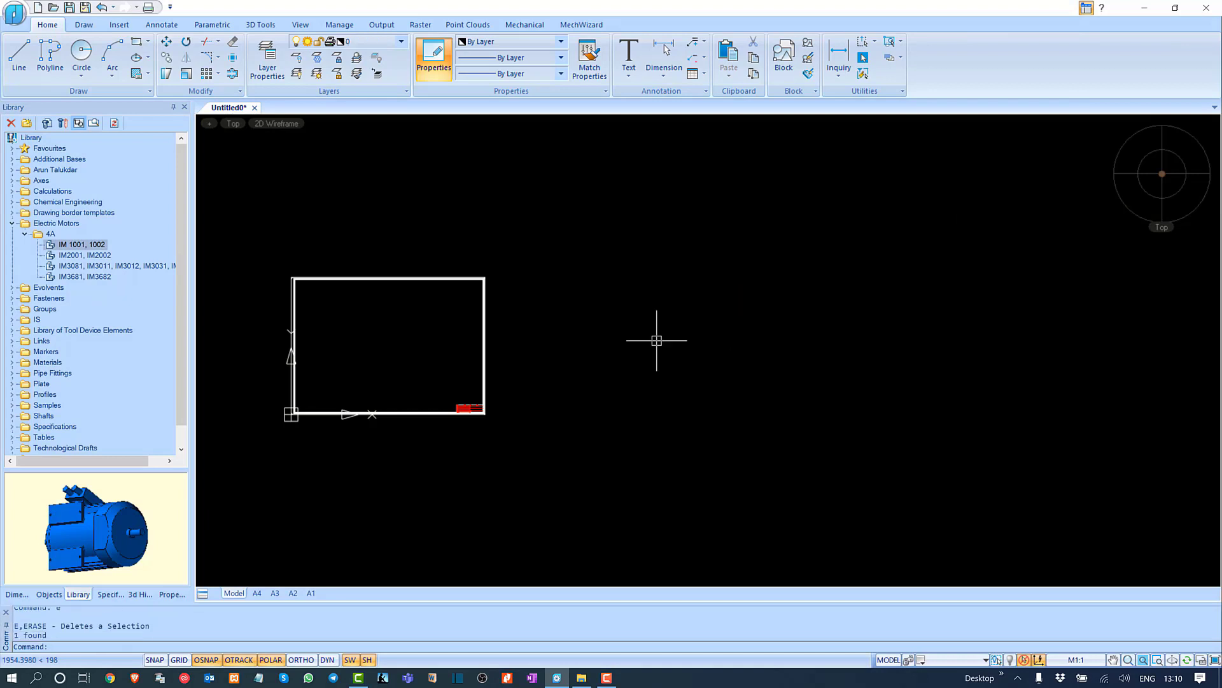
type("z")
key("Return")
type("e")
key("Return")
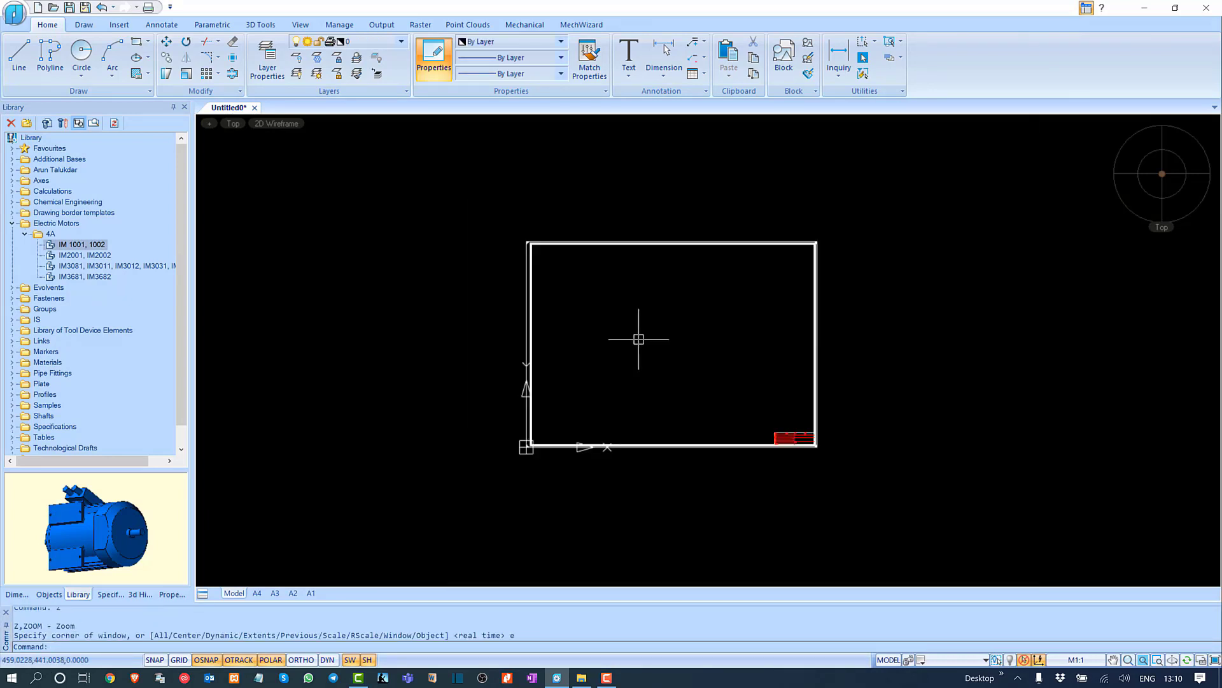
middle_click_drag(660, 370, 587, 381)
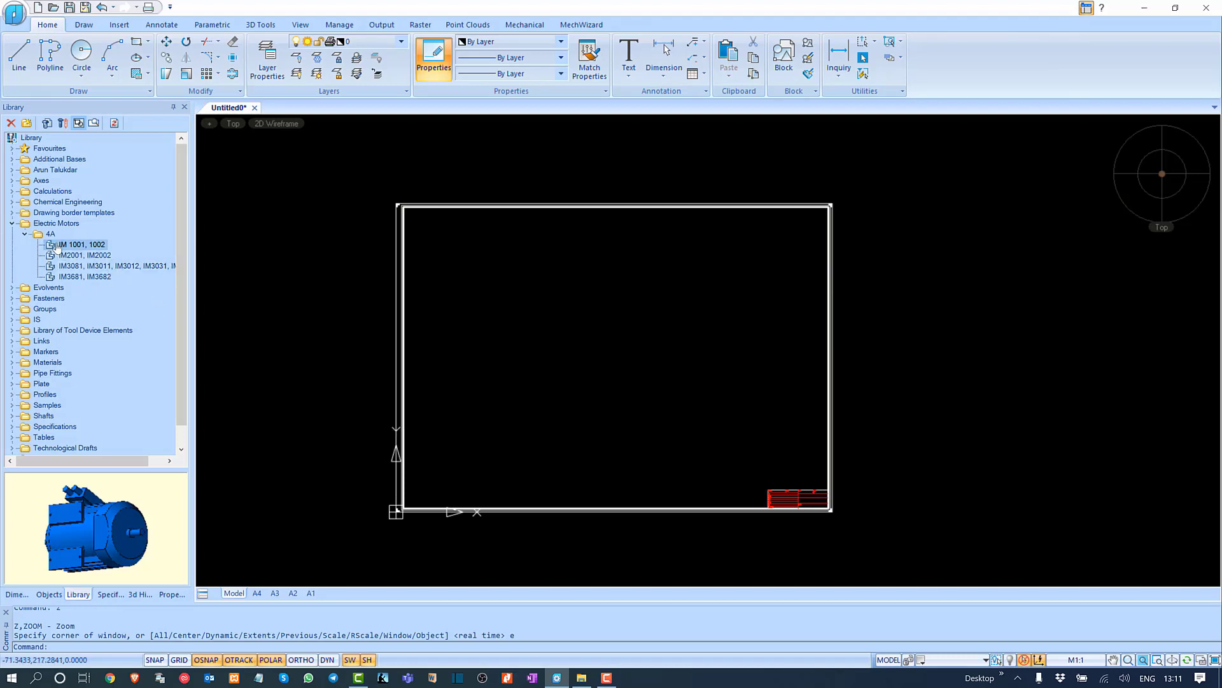
Step: Collapse the Electric Motors folder in the library tree
left_click(13, 224)
left_click(12, 224)
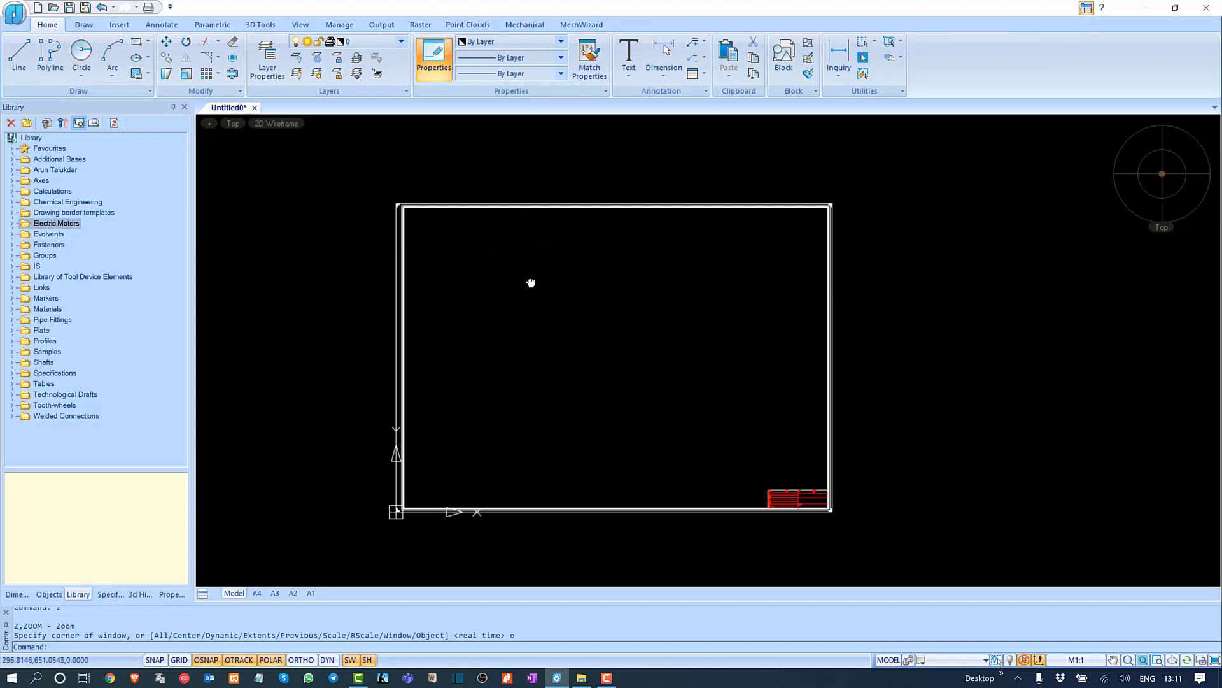
middle_click_drag(529, 281, 556, 277)
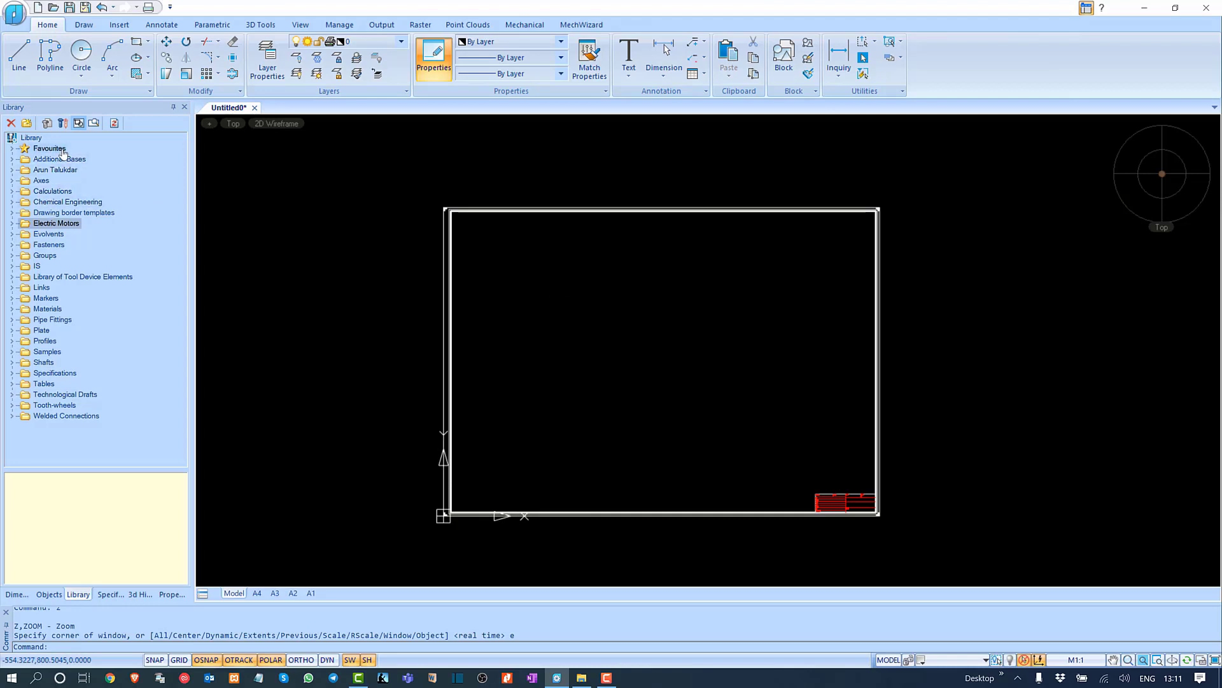
Step: Review the add-folder and import commands of the library root and the personal folder, and expand the personal folder's contents
right_click(65, 171)
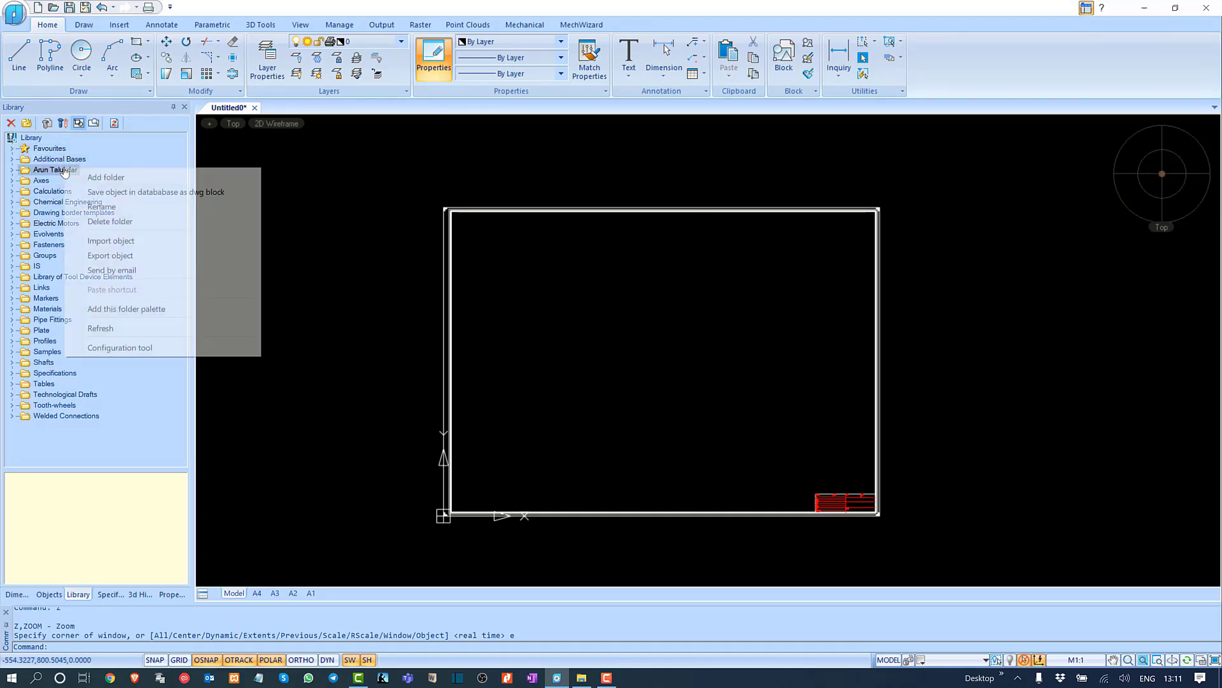
right_click(44, 139)
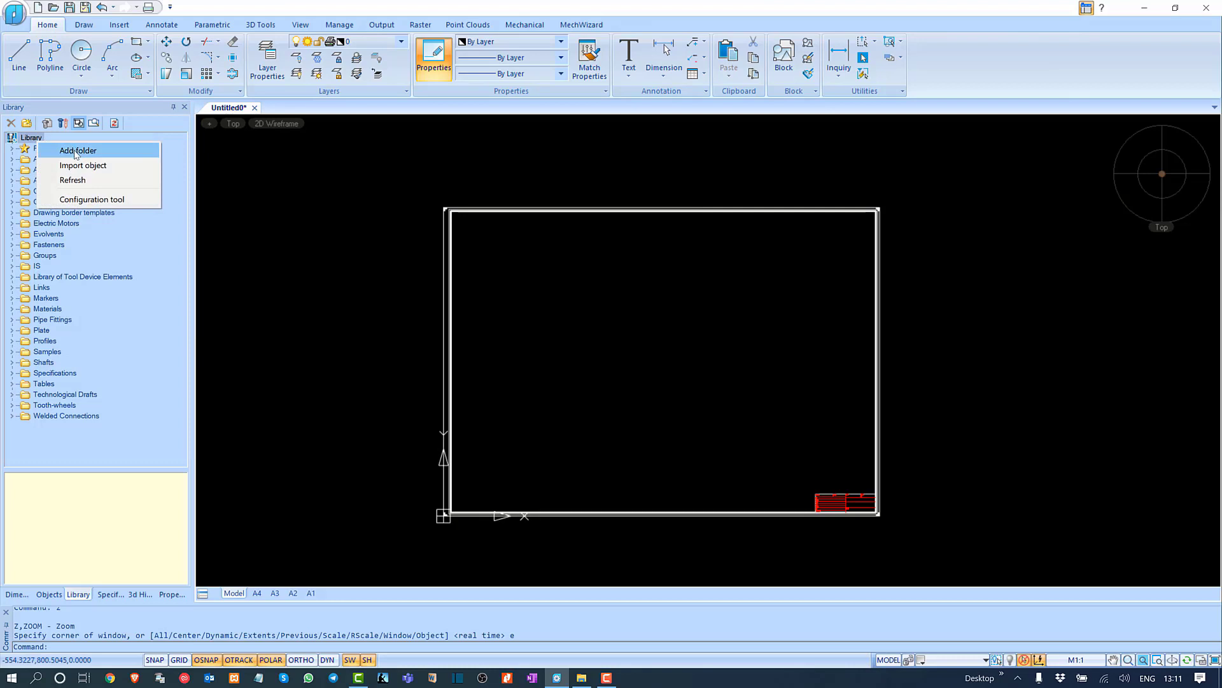
left_click(151, 399)
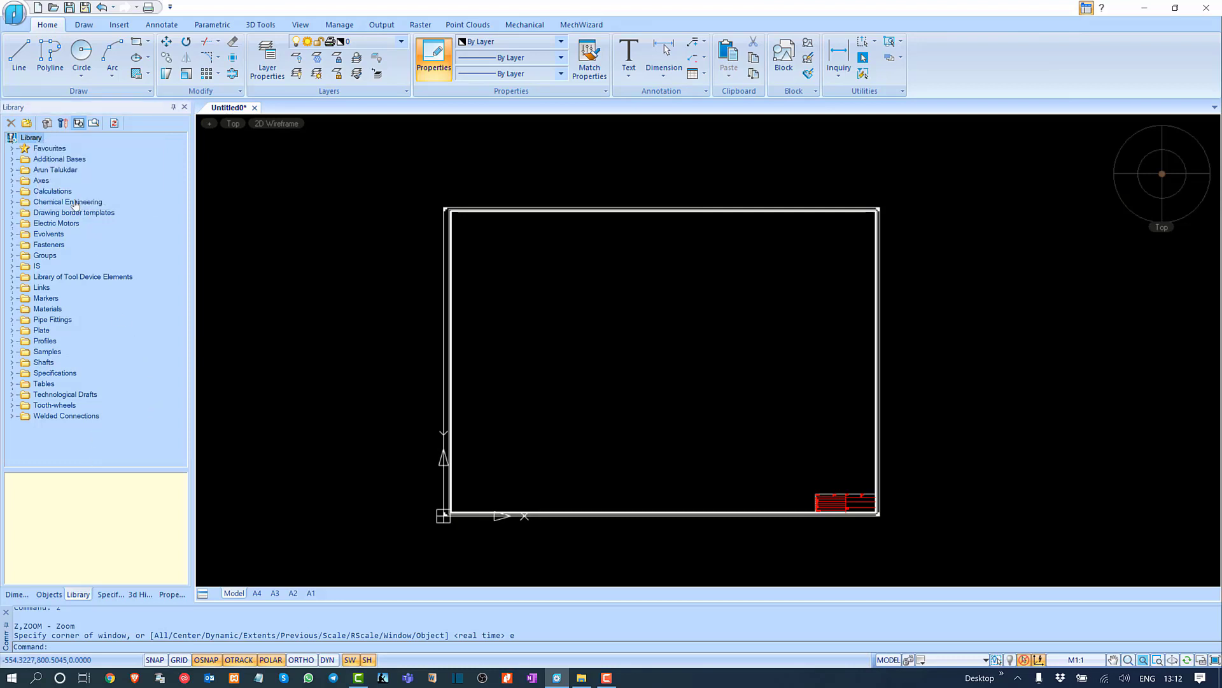
left_click(12, 170)
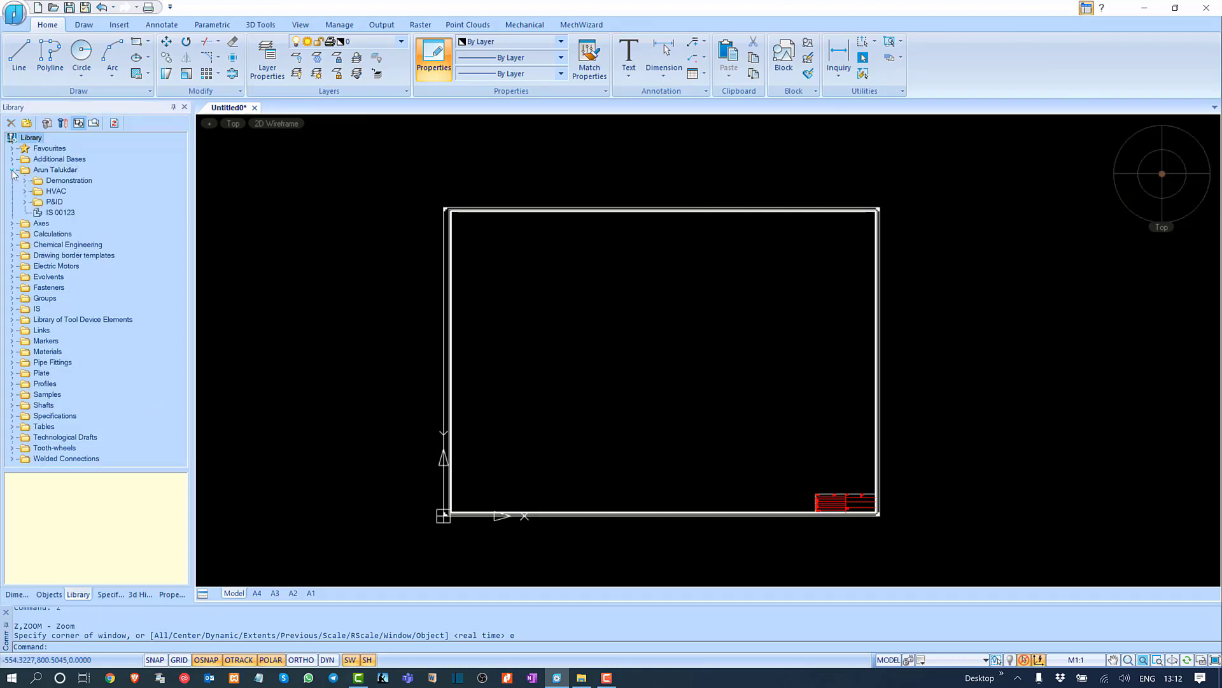
left_click(57, 170)
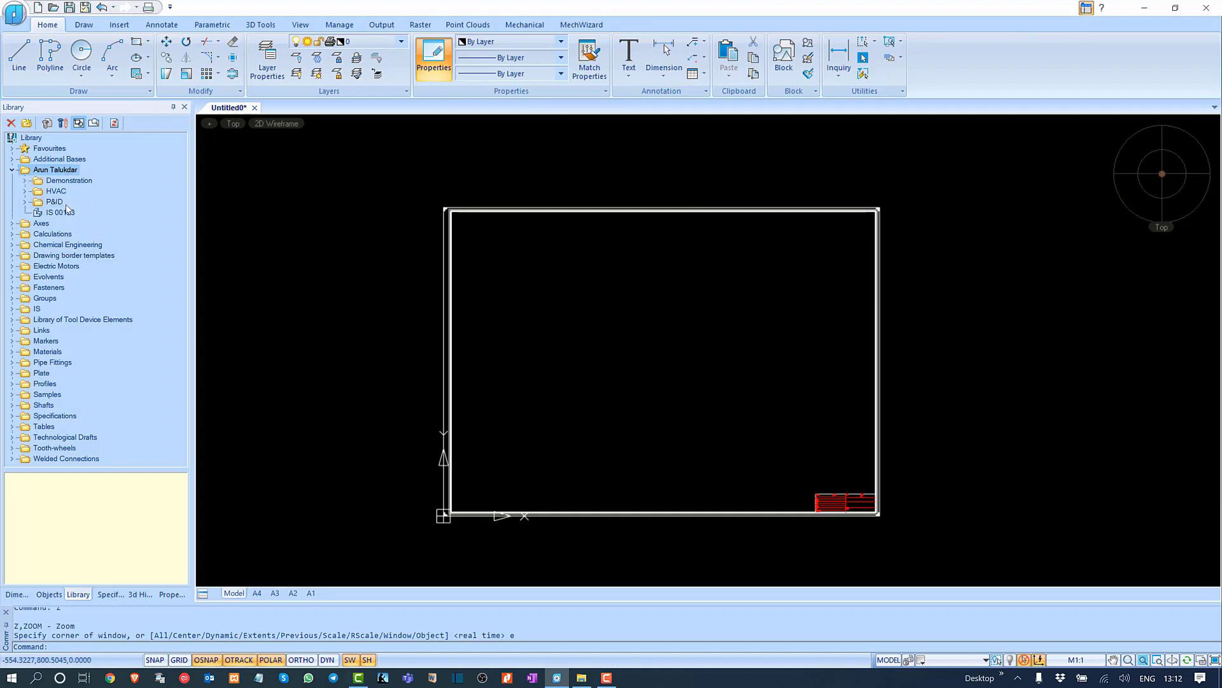
right_click(64, 171)
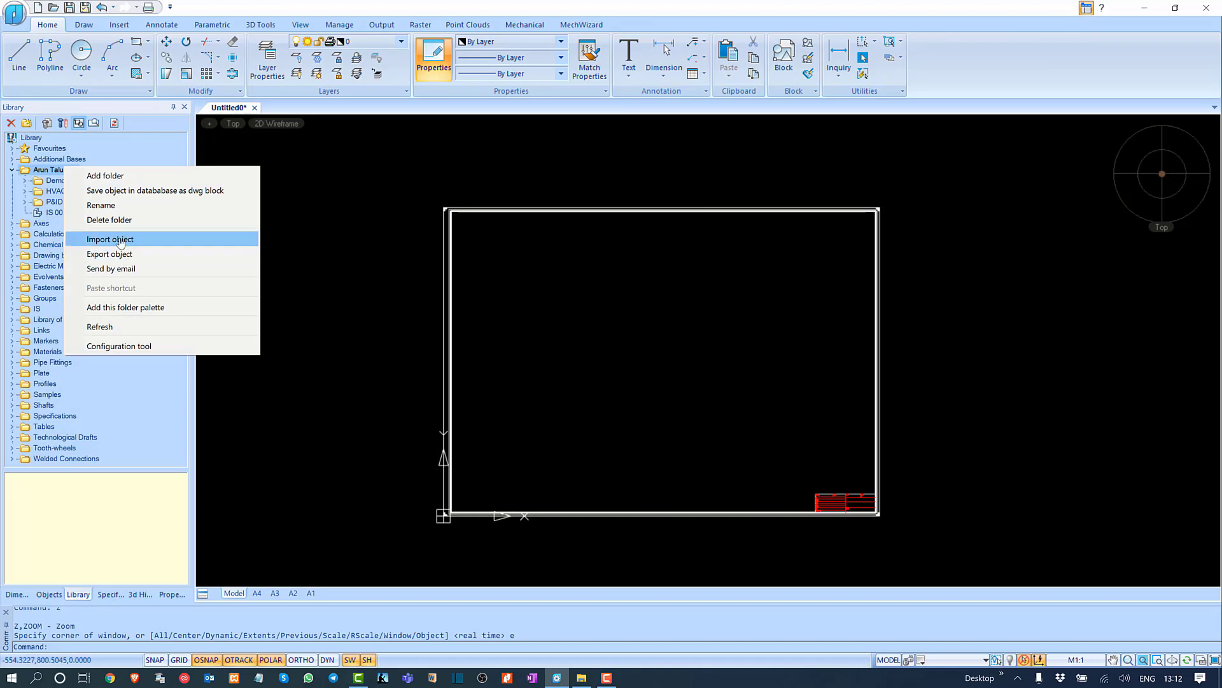
left_click(109, 524)
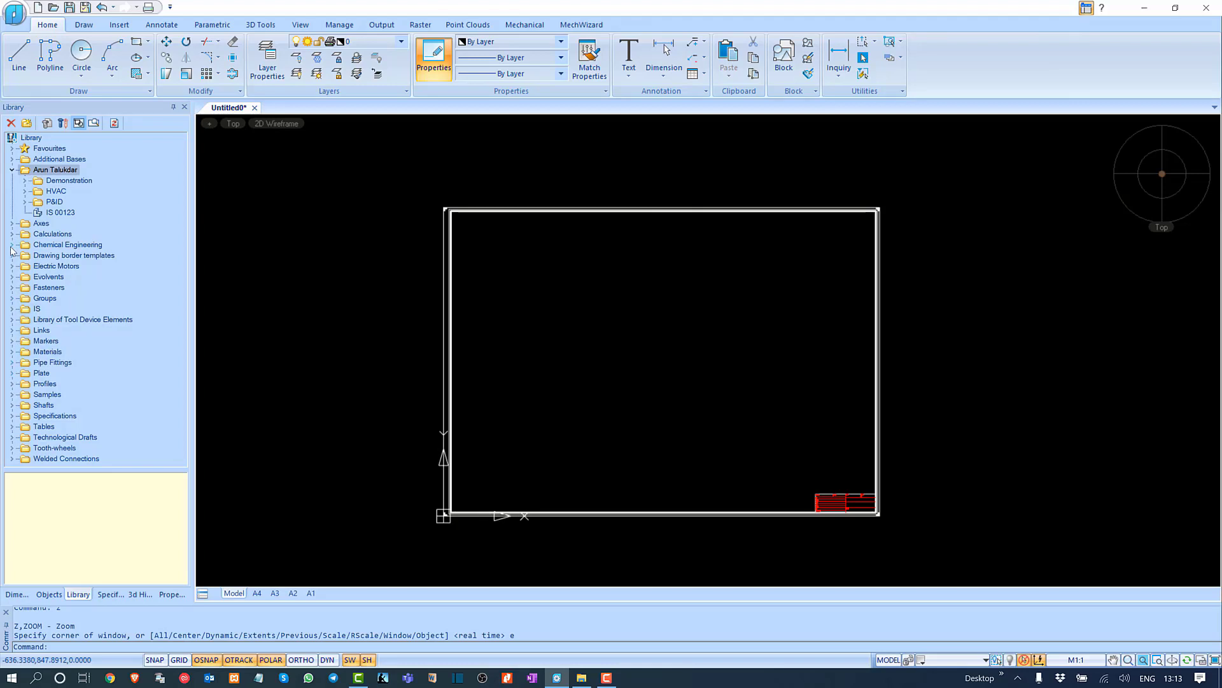
Step: View the export command for the BS EN 24014 hex head bolt in the BS fasteners, and collapse the Fasteners folder
left_click(12, 288)
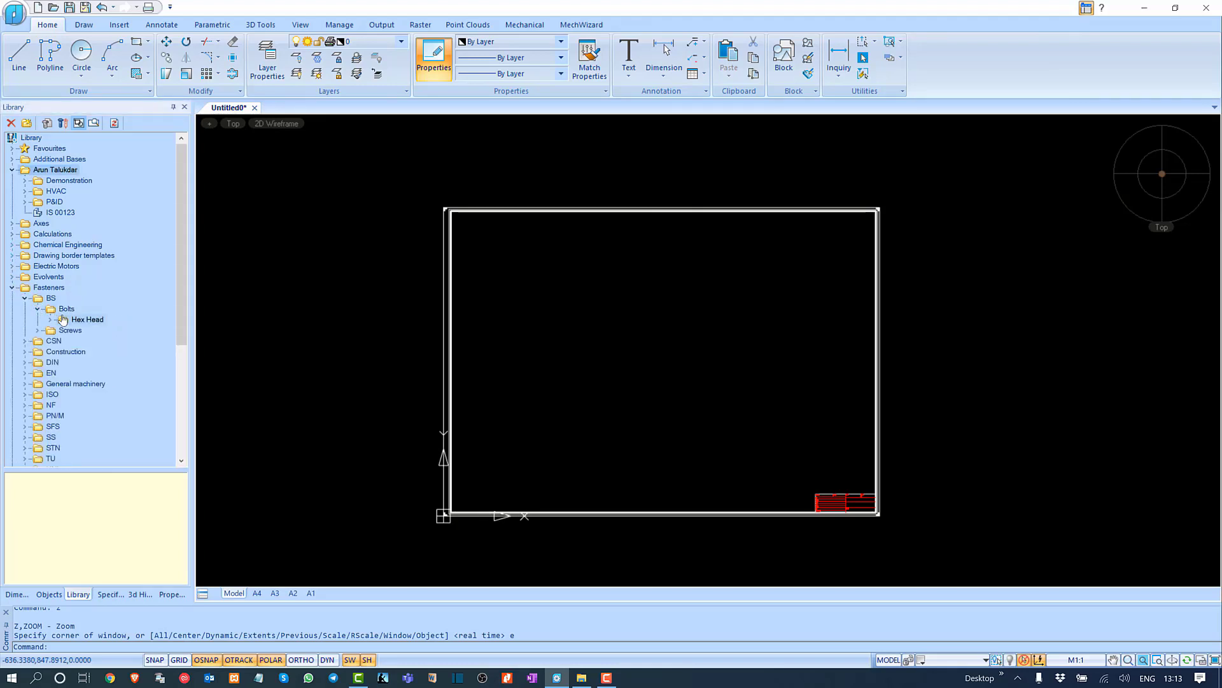
left_click(51, 319)
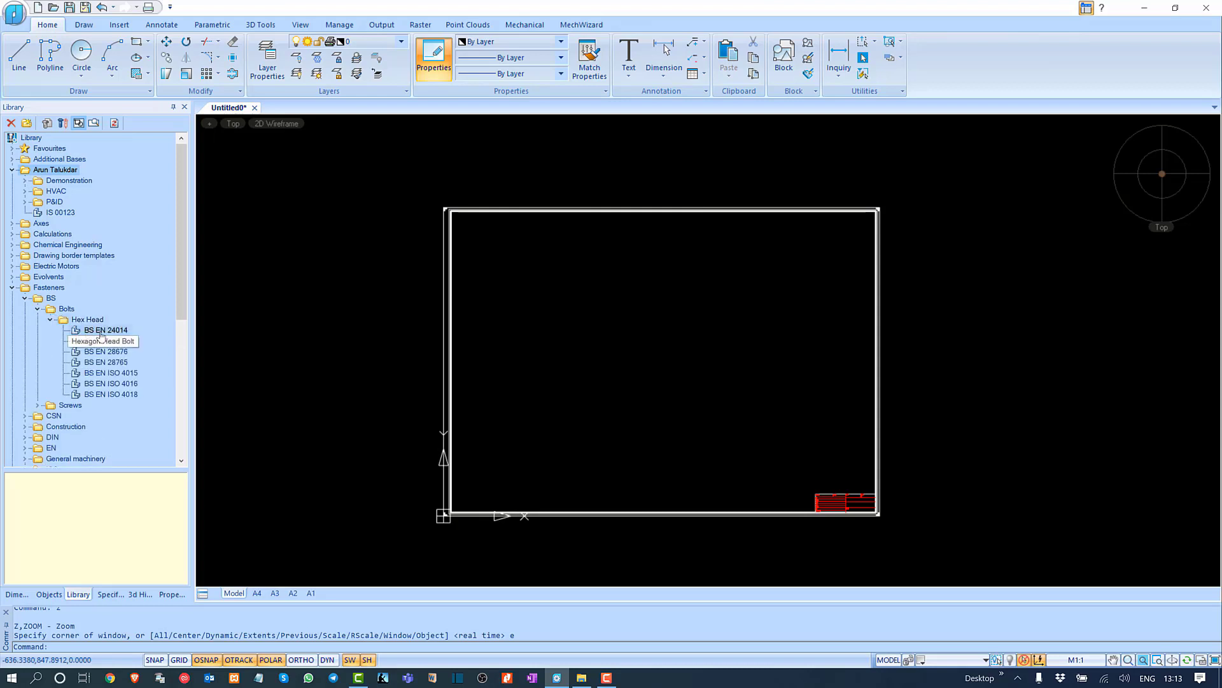
left_click(101, 336)
right_click(100, 336)
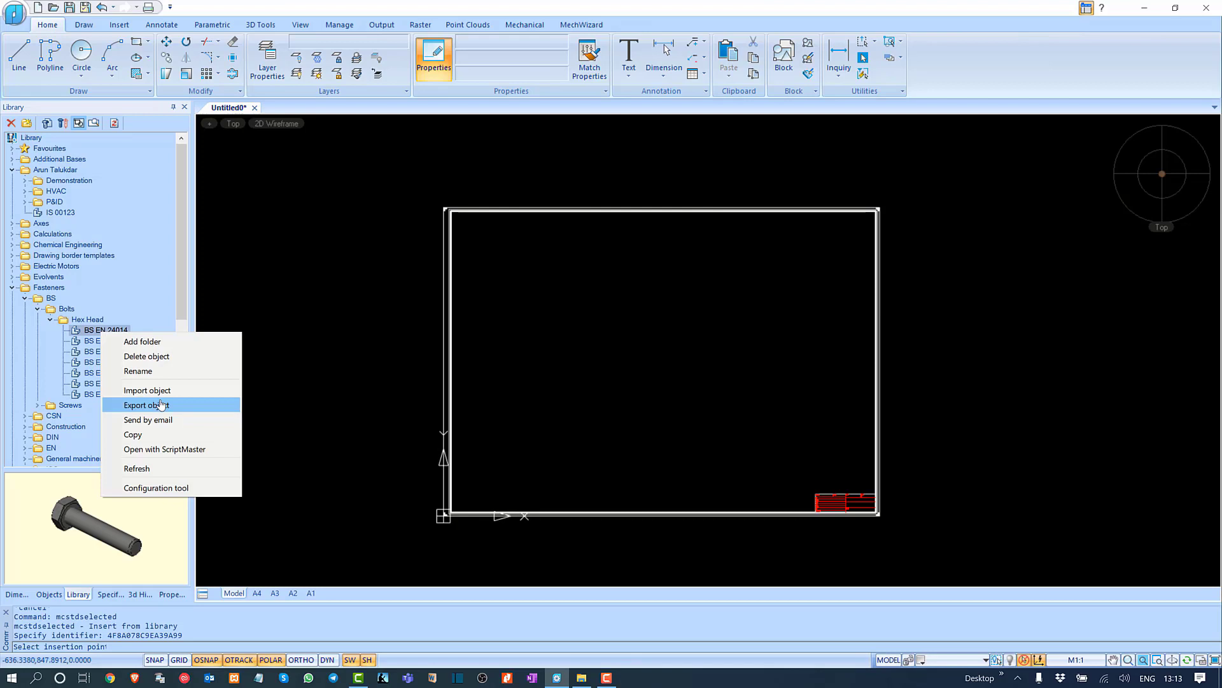
left_click(12, 287)
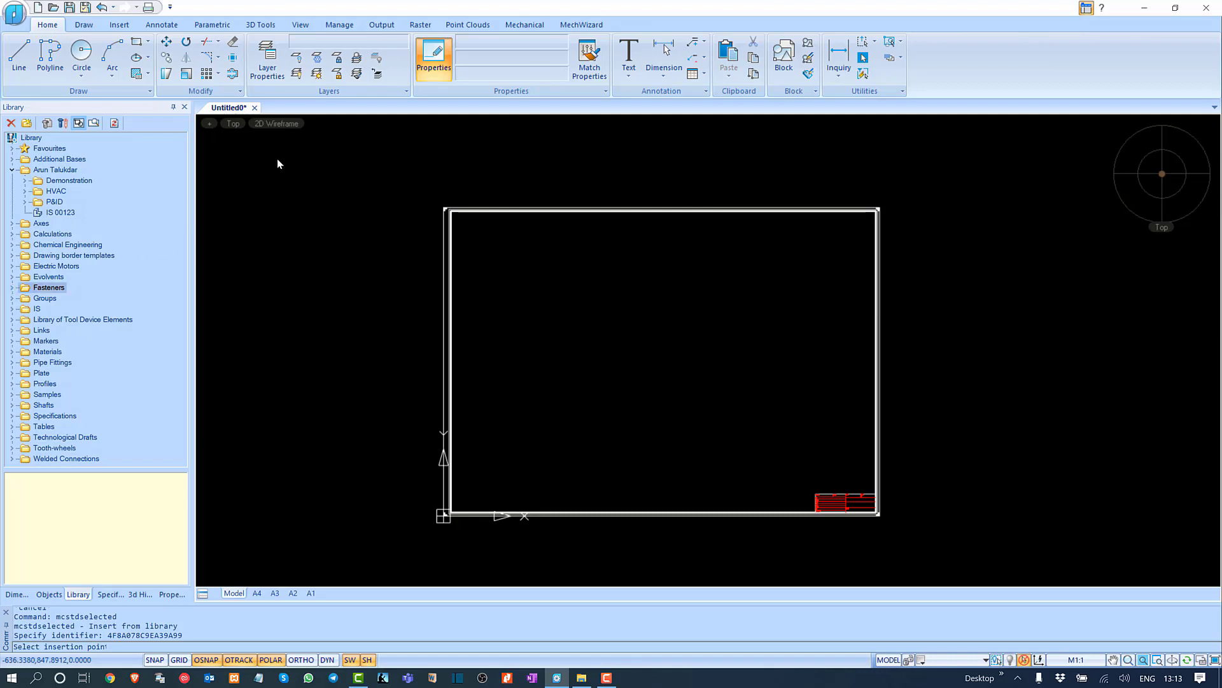
Step: View the main options in Design Settings and close them without applying changes
left_click(339, 25)
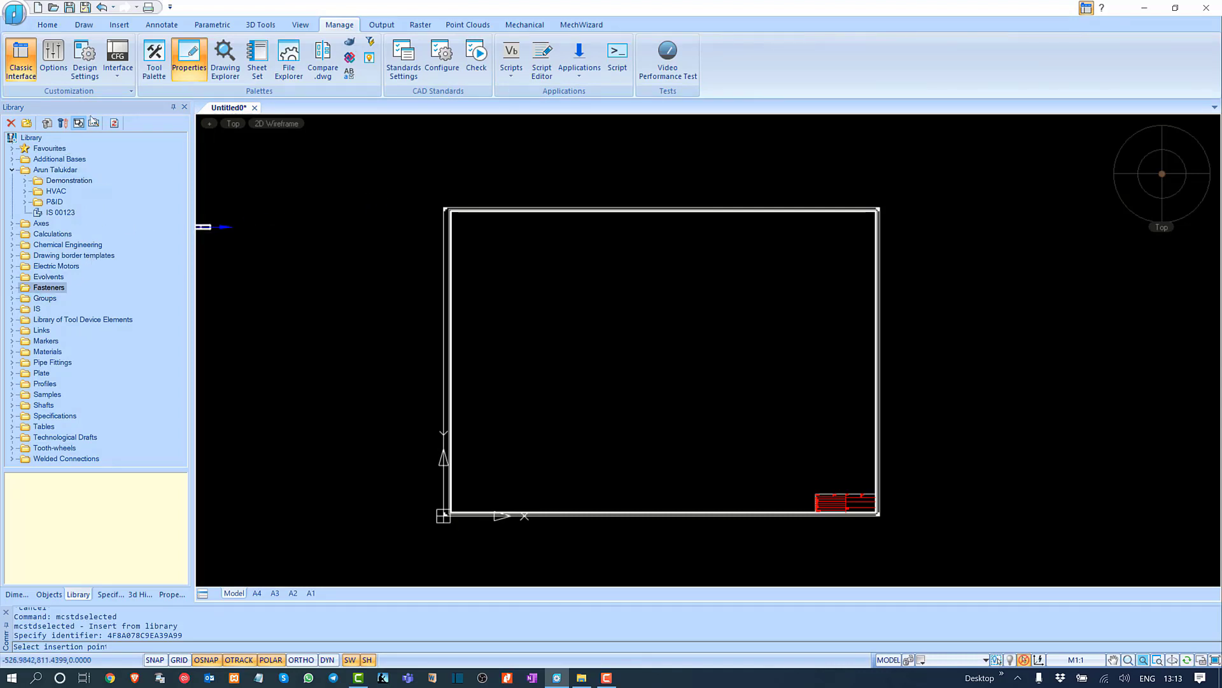
left_click(85, 58)
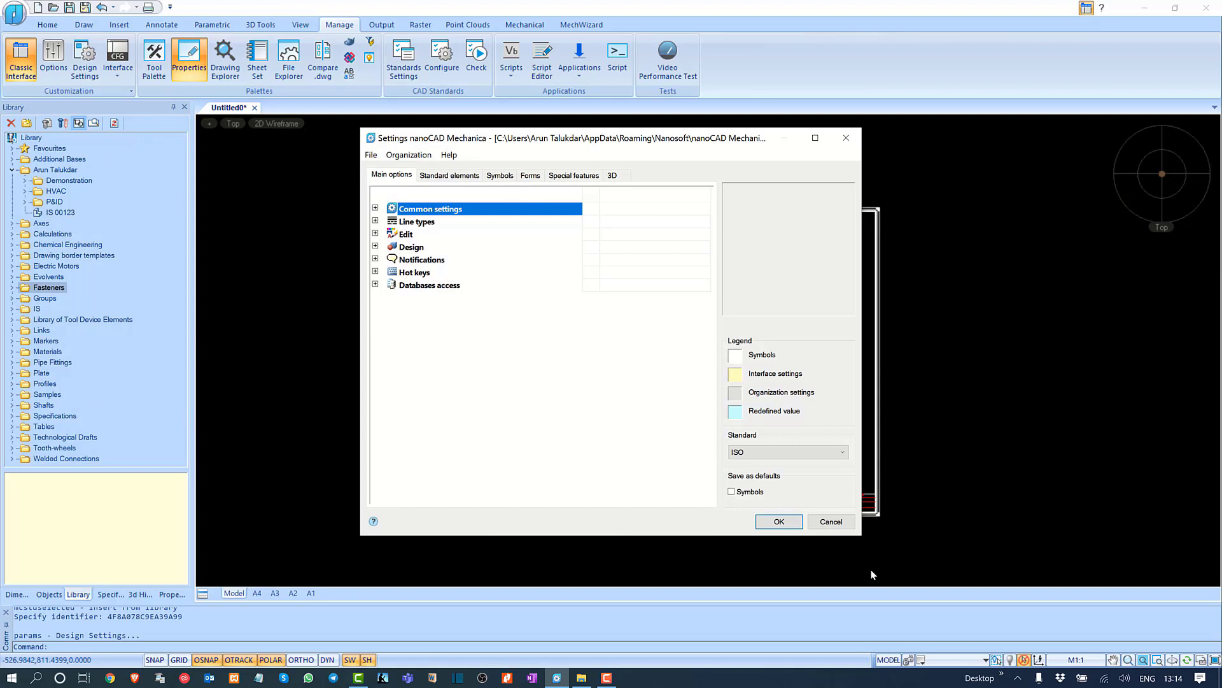
left_click(836, 527)
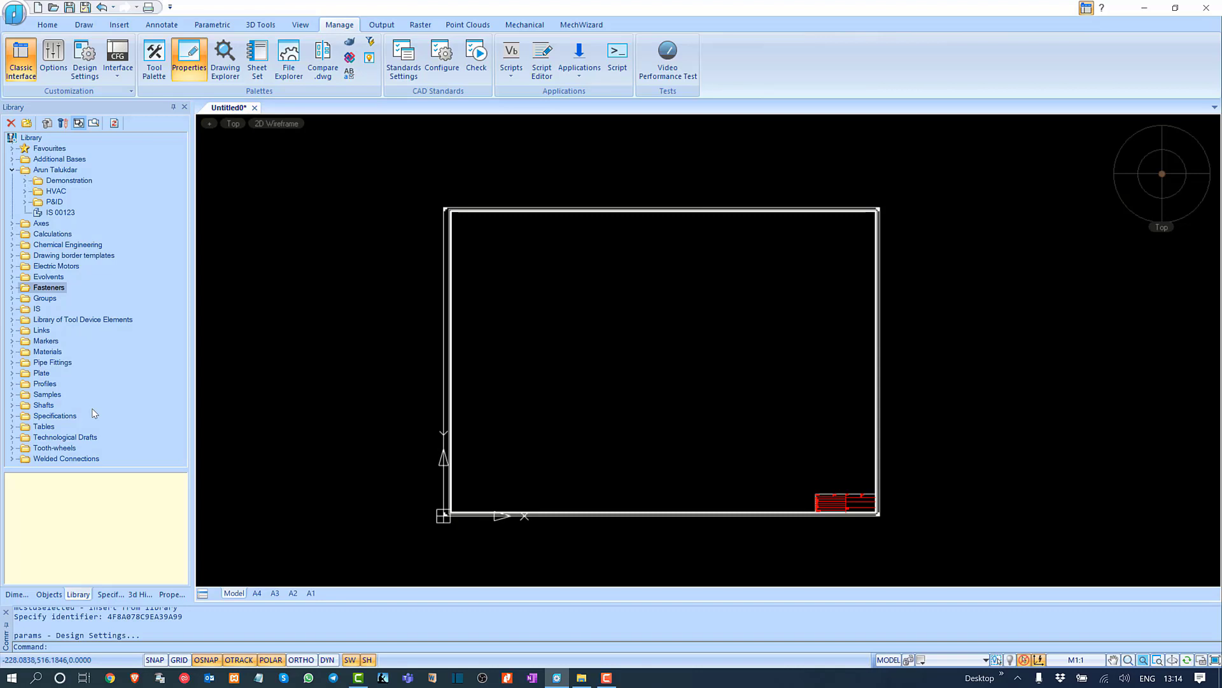
Step: Draw a two-point rectangle about 346 by 188 mm in the upper-left part of the sheet frame
middle_click_drag(538, 338, 521, 342)
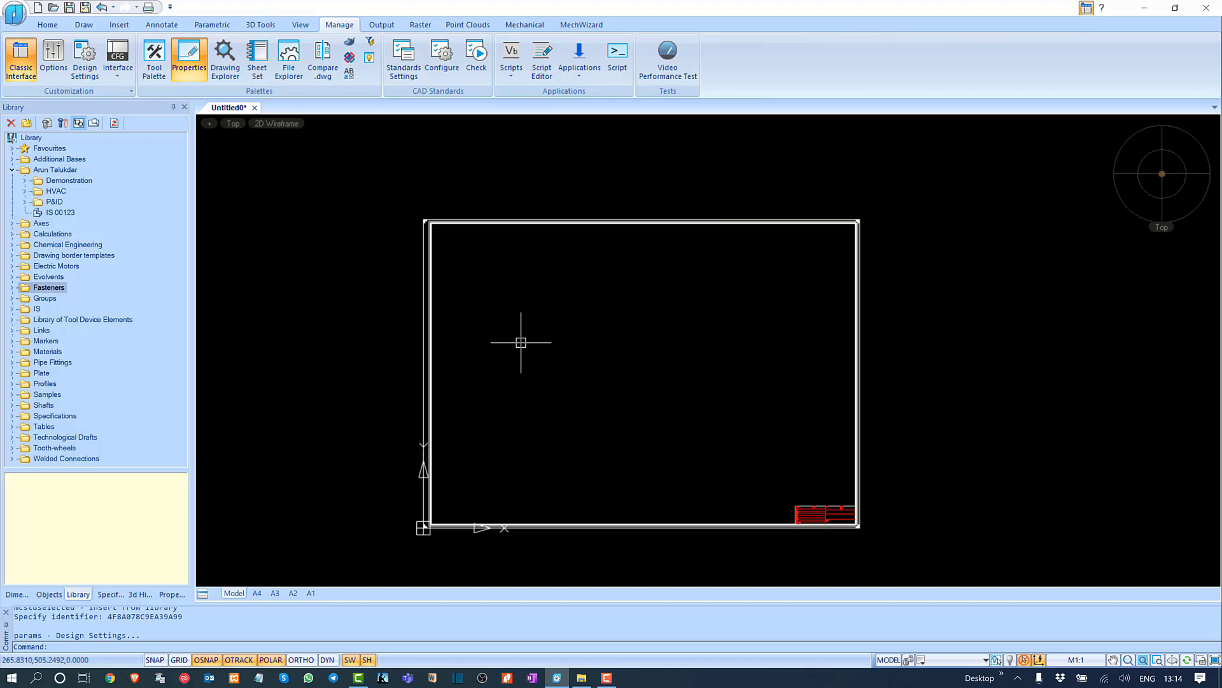
type("rect")
key("Return")
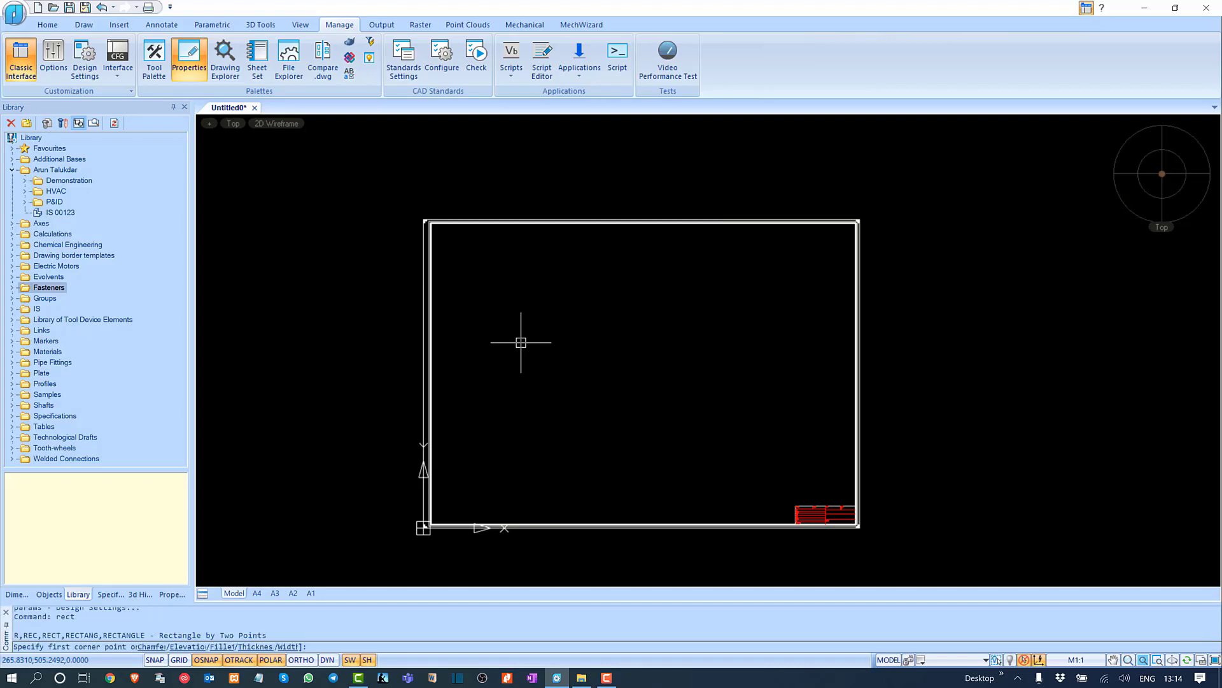
left_click(500, 287)
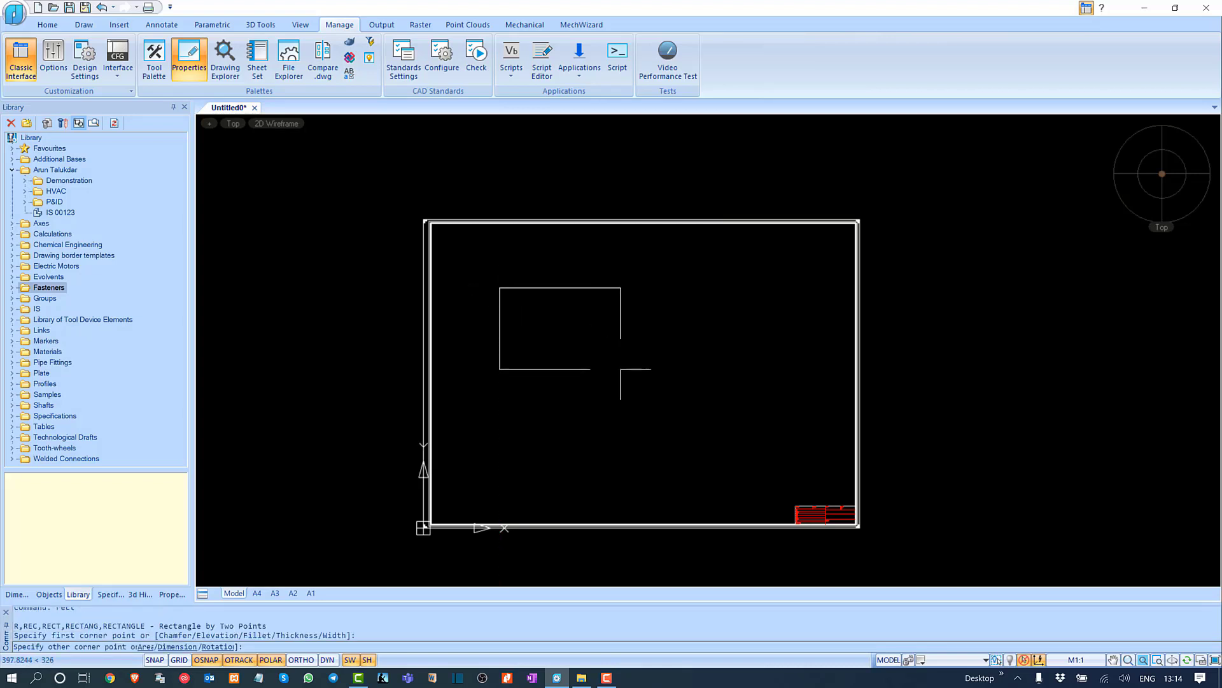
left_click(627, 357)
scroll(614, 382, "up", 3)
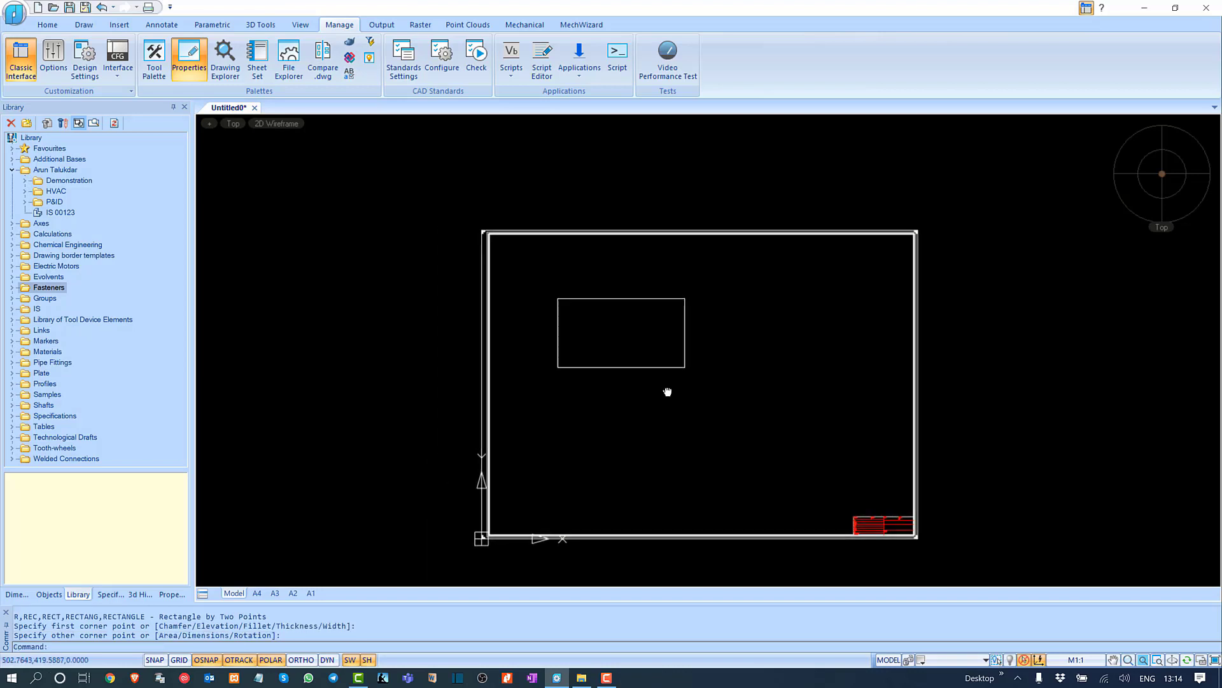
scroll(644, 341, "up", 2)
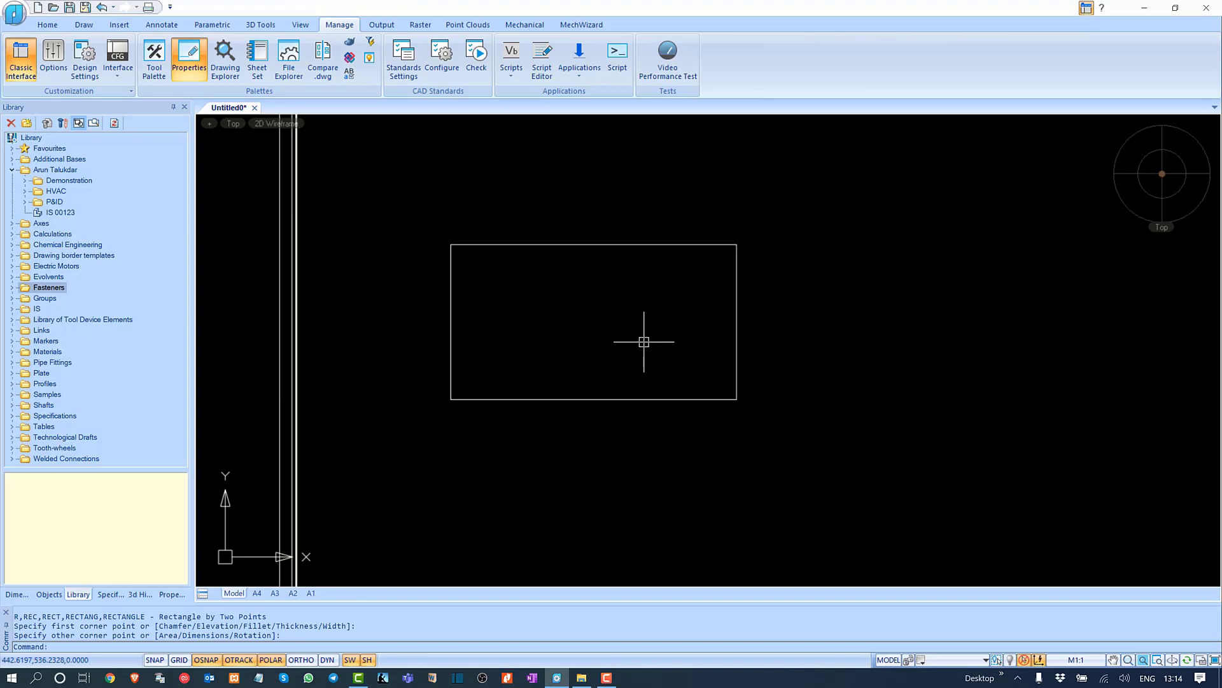
Step: Try stretching the rectangle's upper-right corner inward, and undo the stretch
left_click(785, 292)
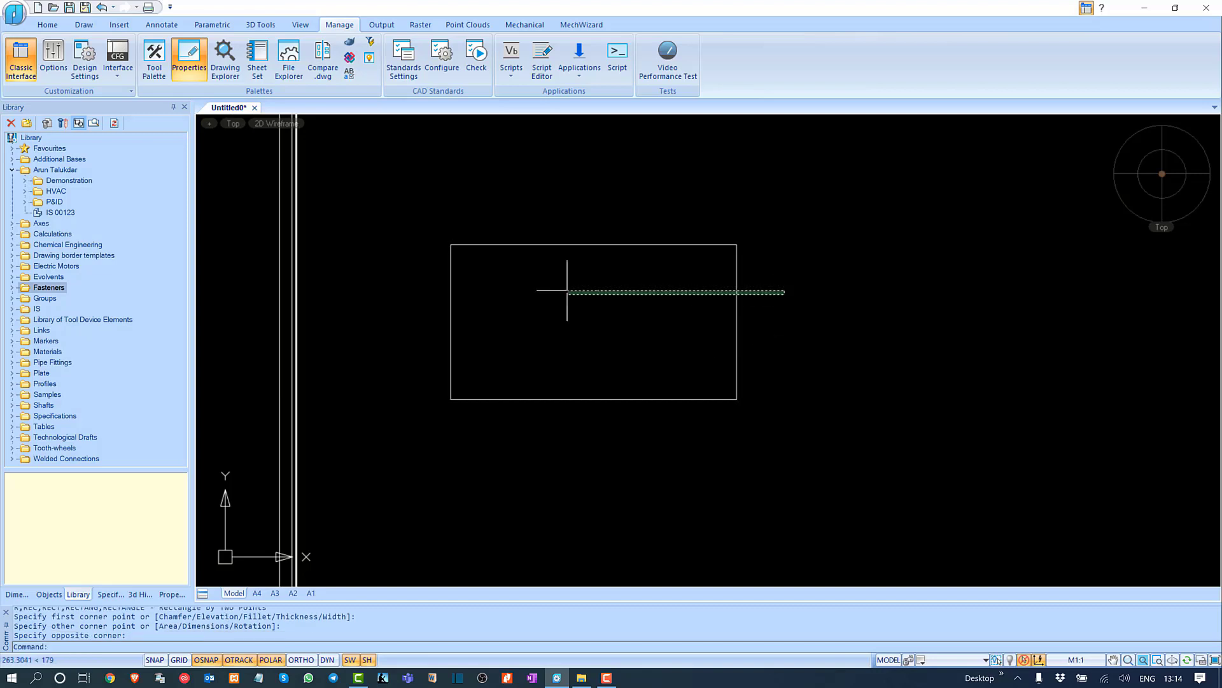
left_click(567, 291)
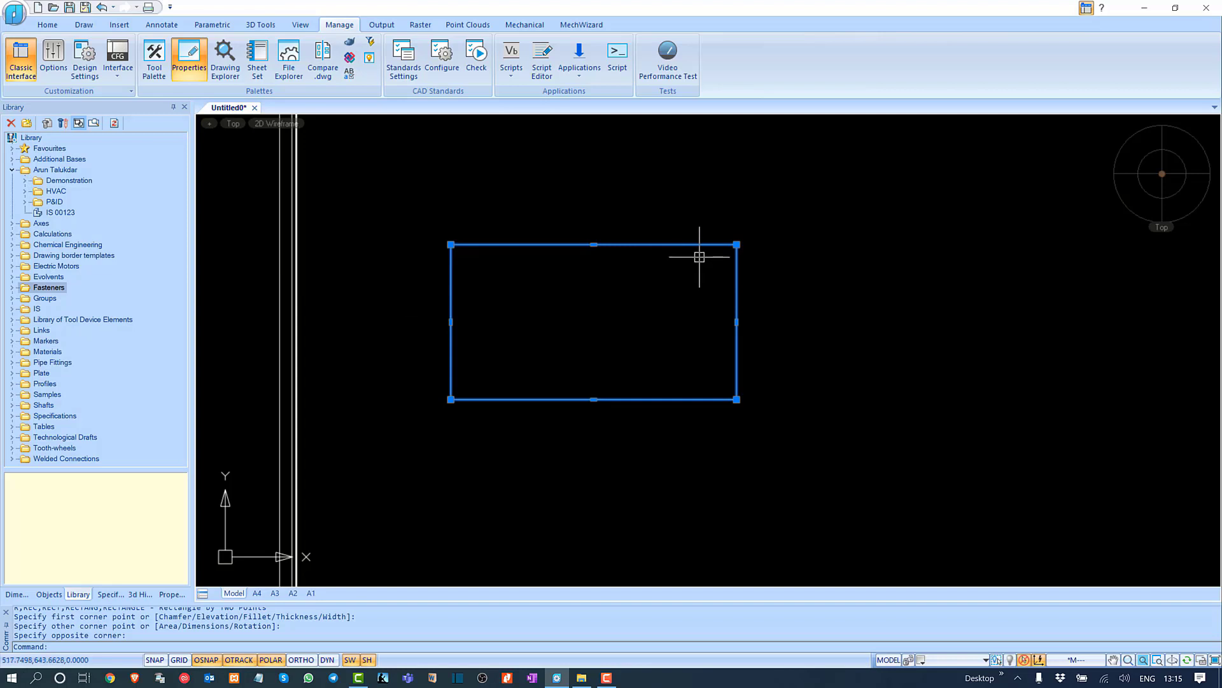
left_click(737, 244)
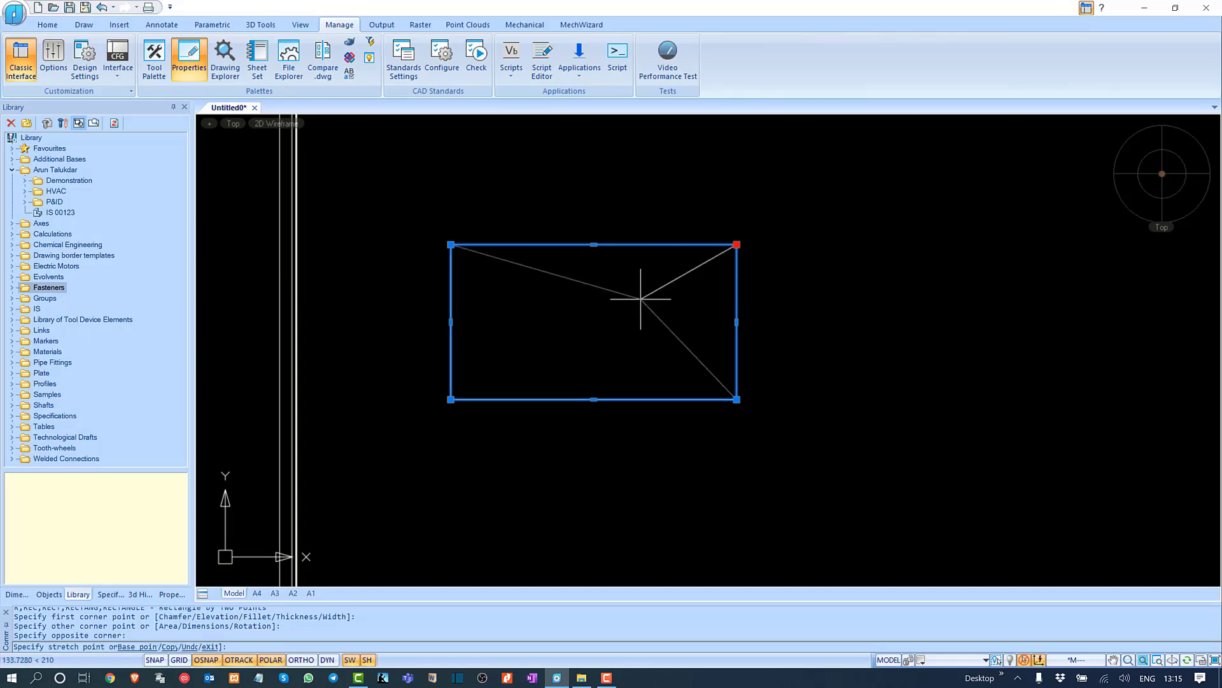
left_click(641, 298)
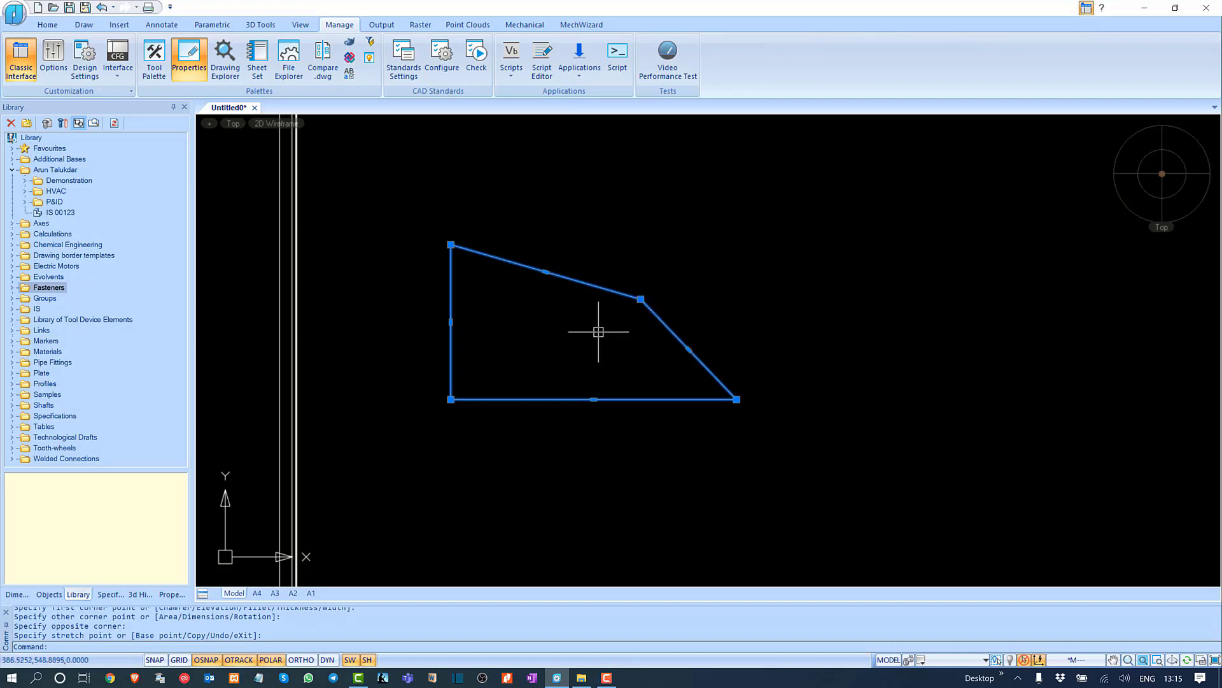
key("ctrl+z")
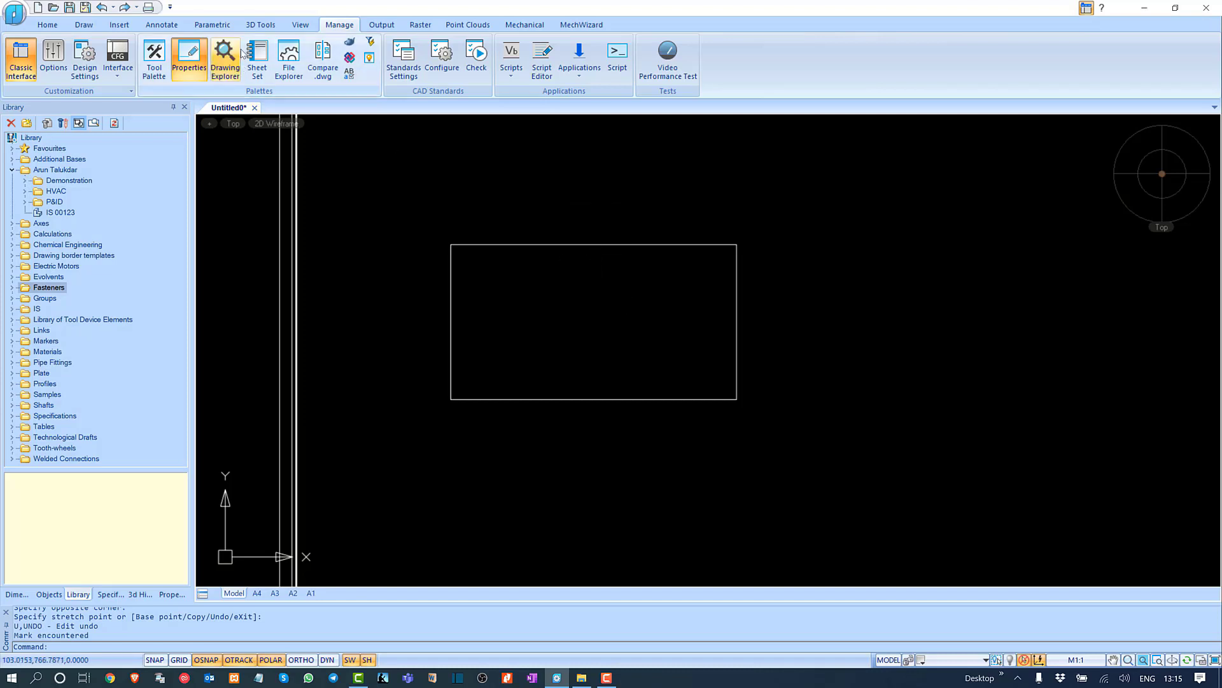
Step: Review the available parametric constraint tools and the MechWizard tools for building parametric objects
left_click(212, 24)
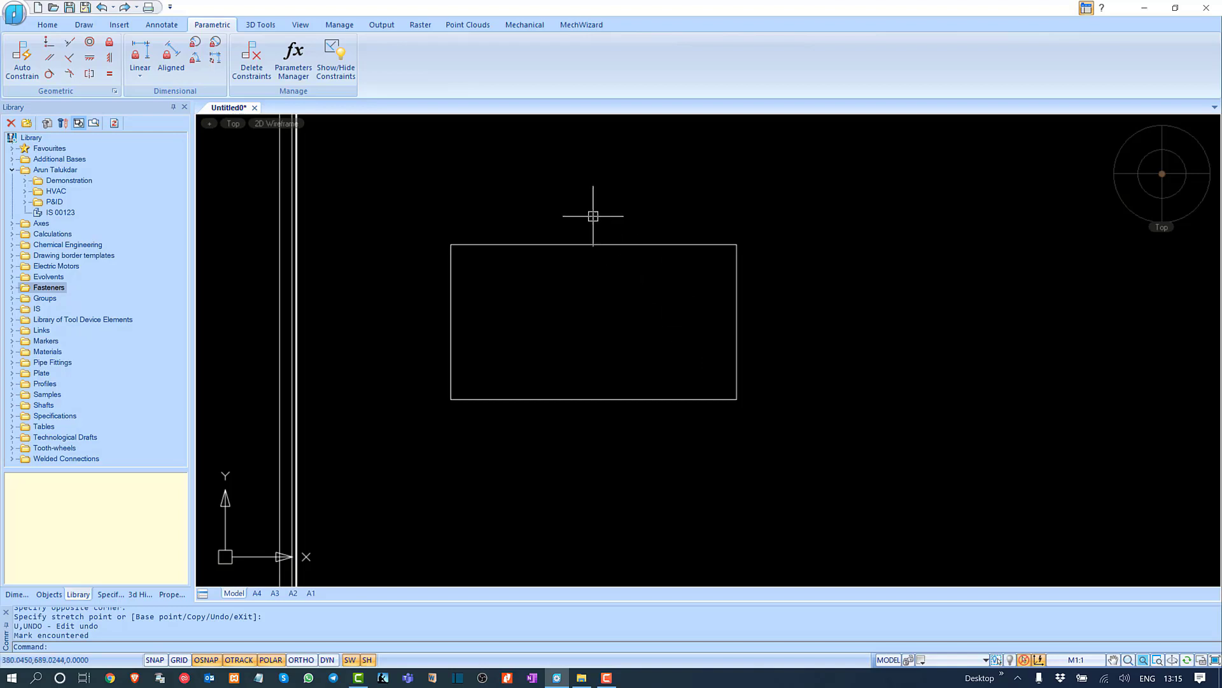
left_click(588, 28)
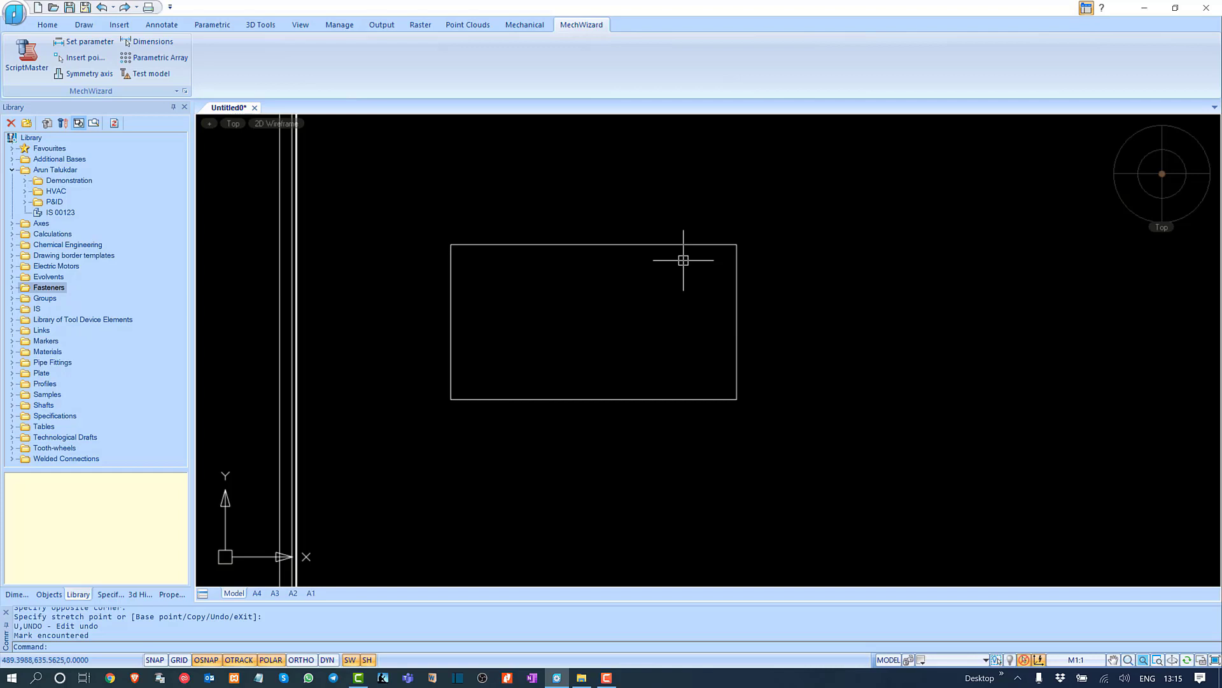
mouse_move(713, 265)
middle_mouse_down()
mouse_move(704, 230)
mouse_move(630, 261)
mouse_move(633, 273)
middle_mouse_up()
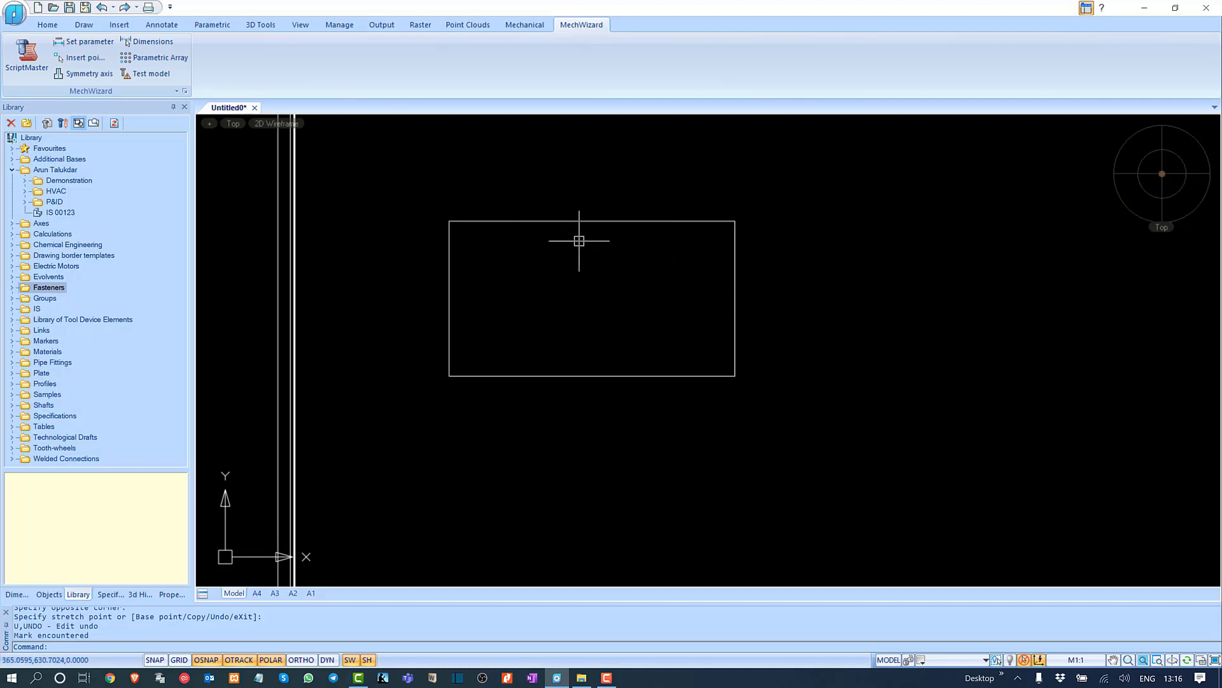
middle_click_drag(588, 278, 539, 259)
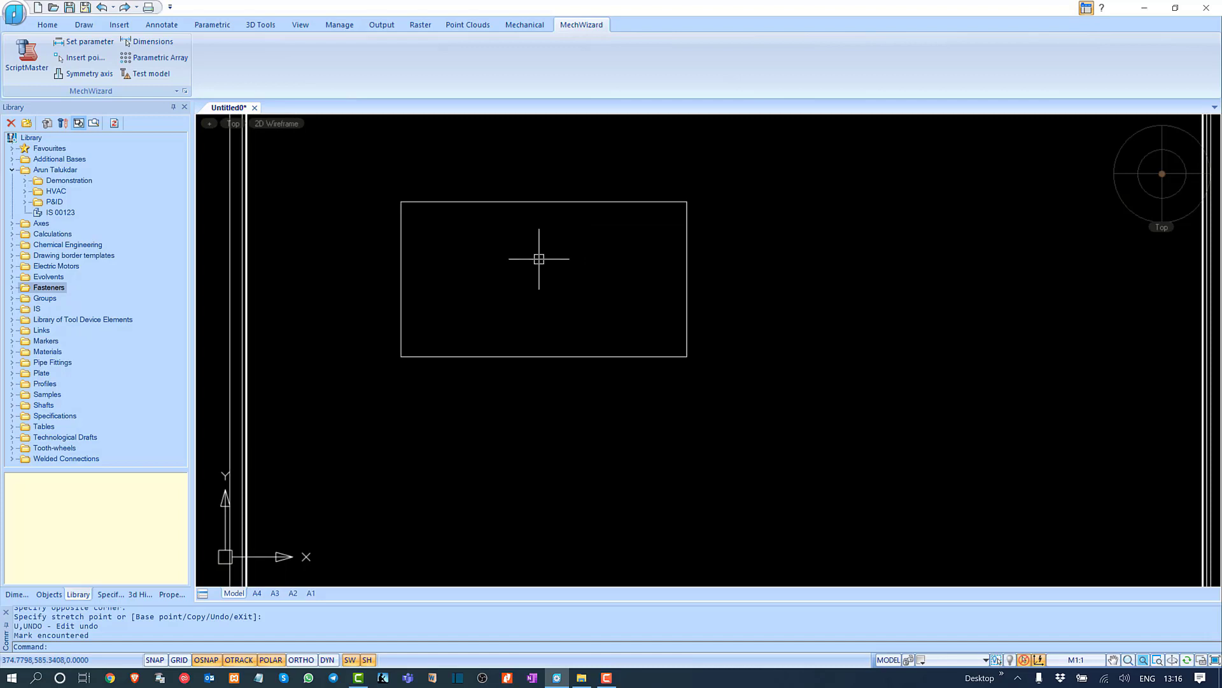
scroll(540, 259, "down", 2)
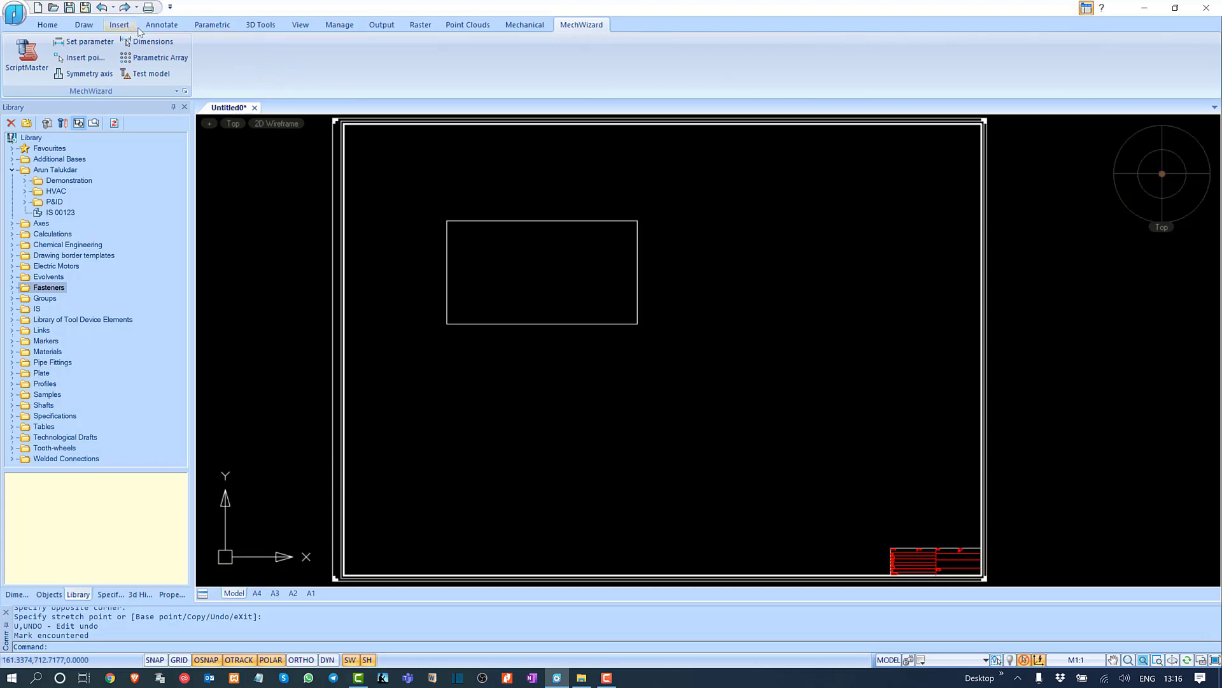
Step: Dimension the rectangle's length above its upper edge and its height beside its right edge
left_click(160, 27)
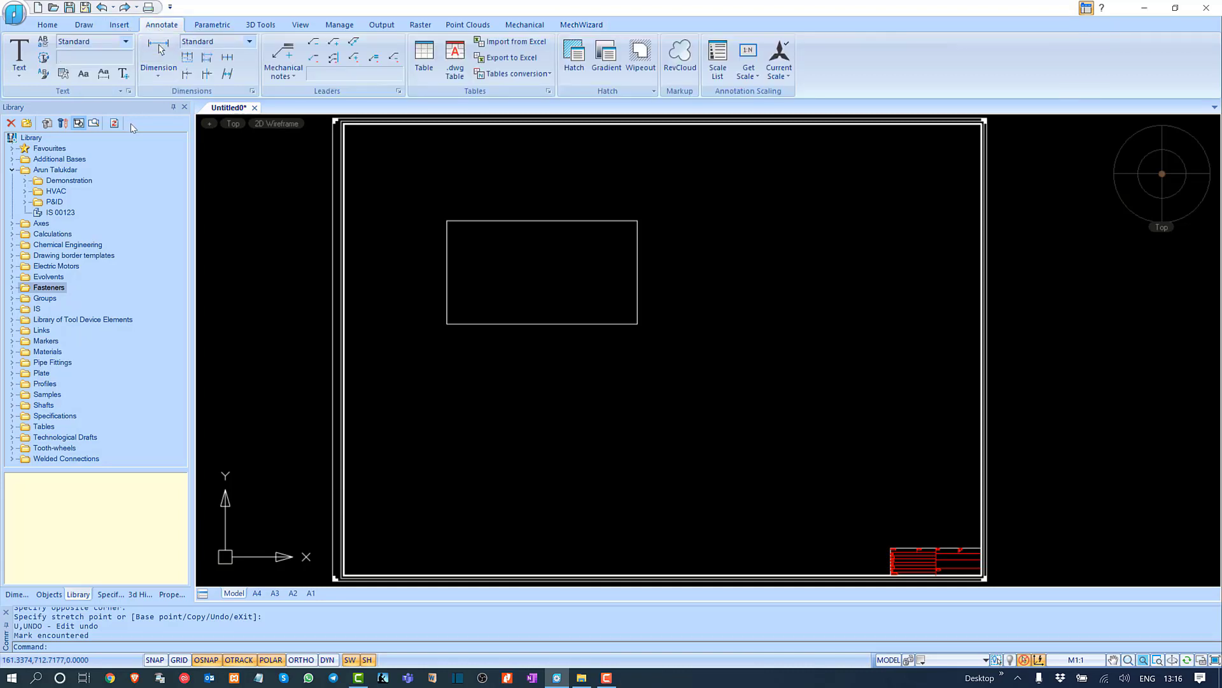
left_click(159, 73)
left_click(175, 97)
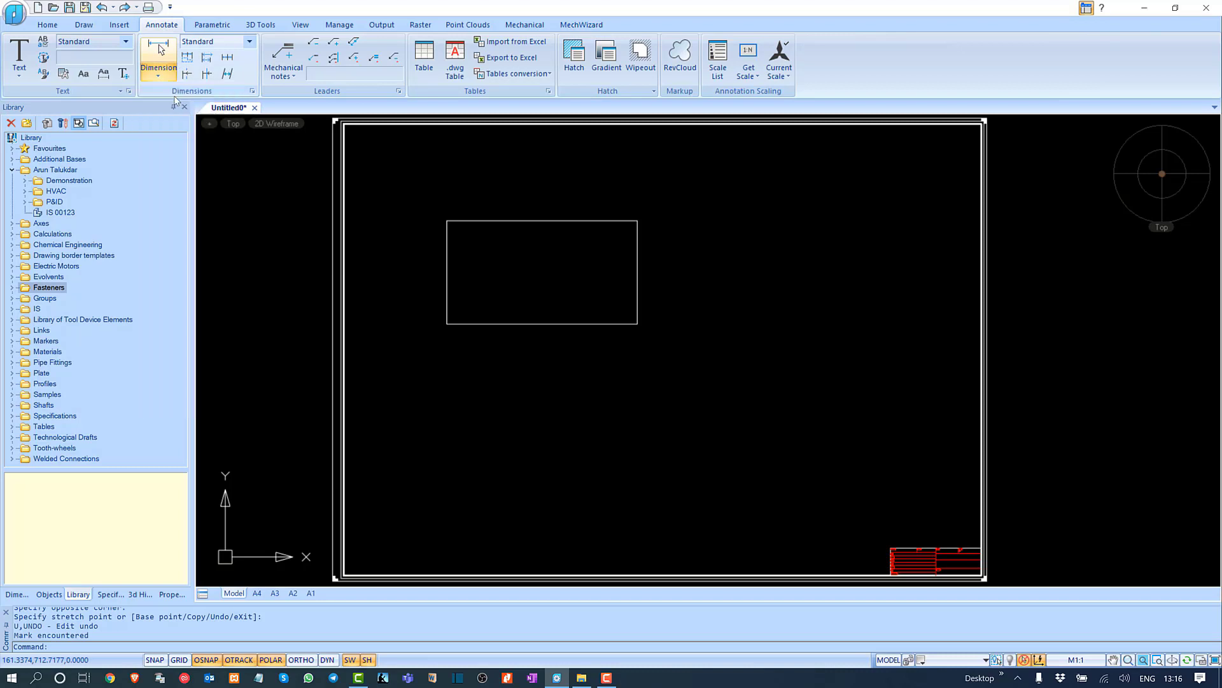
left_click(492, 223)
left_click(499, 198)
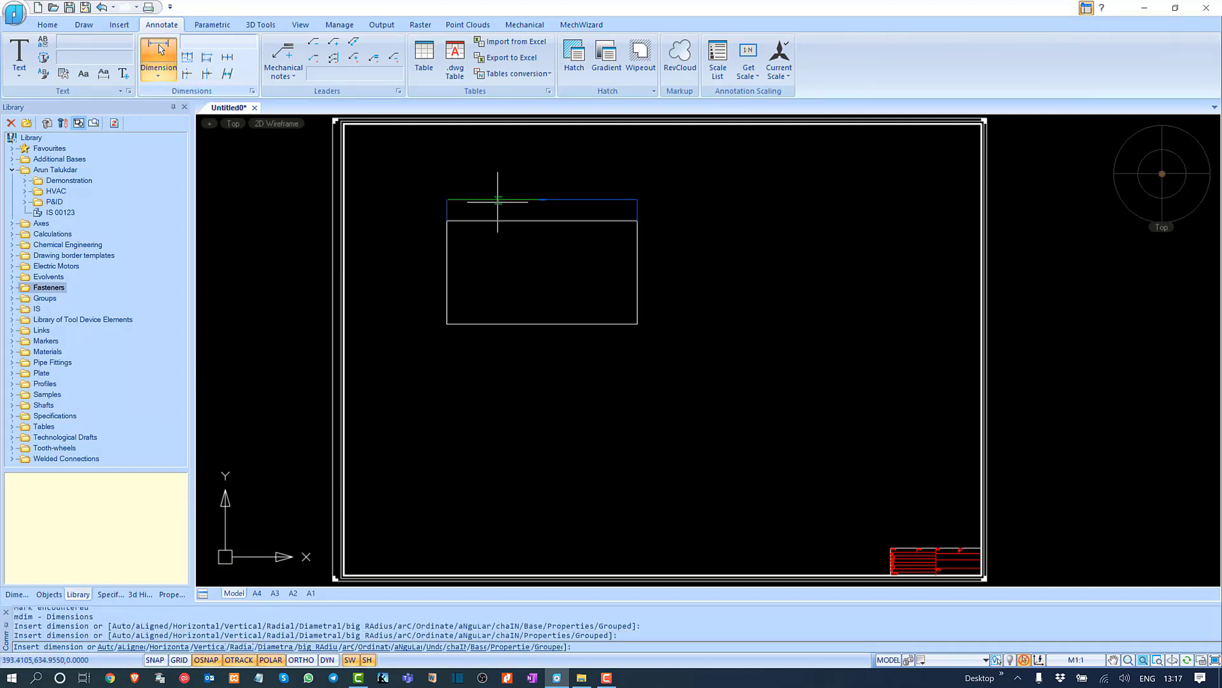
left_click(636, 249)
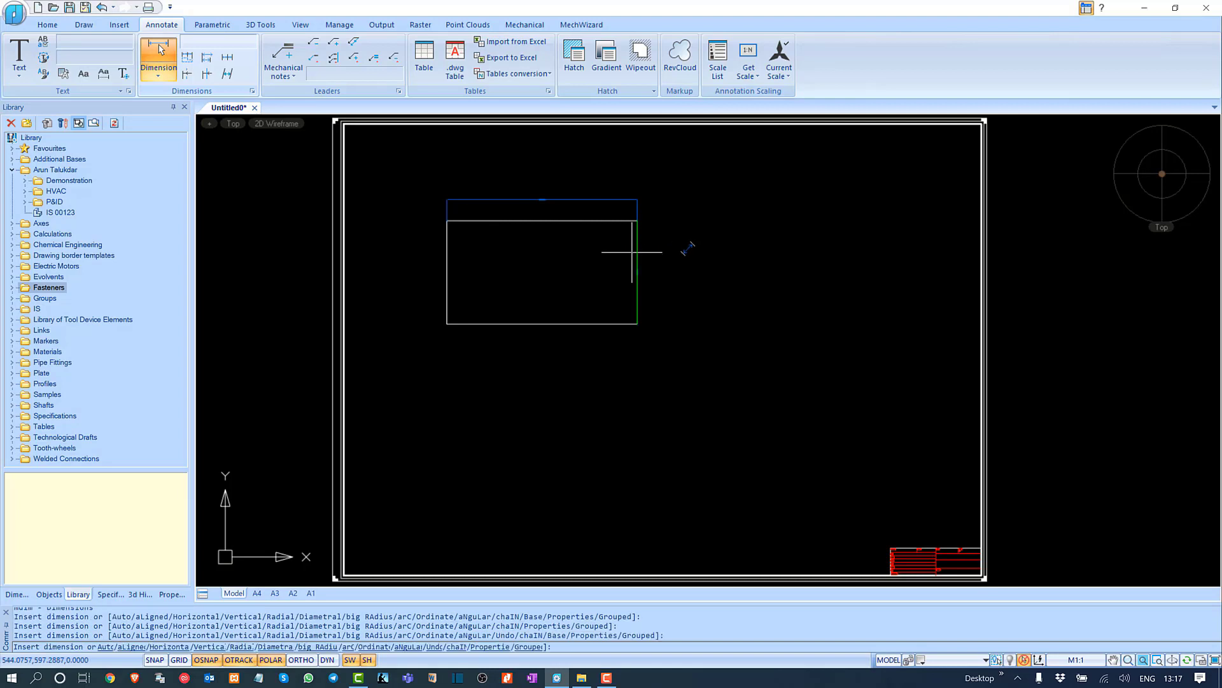
left_click(680, 250)
key("Escape")
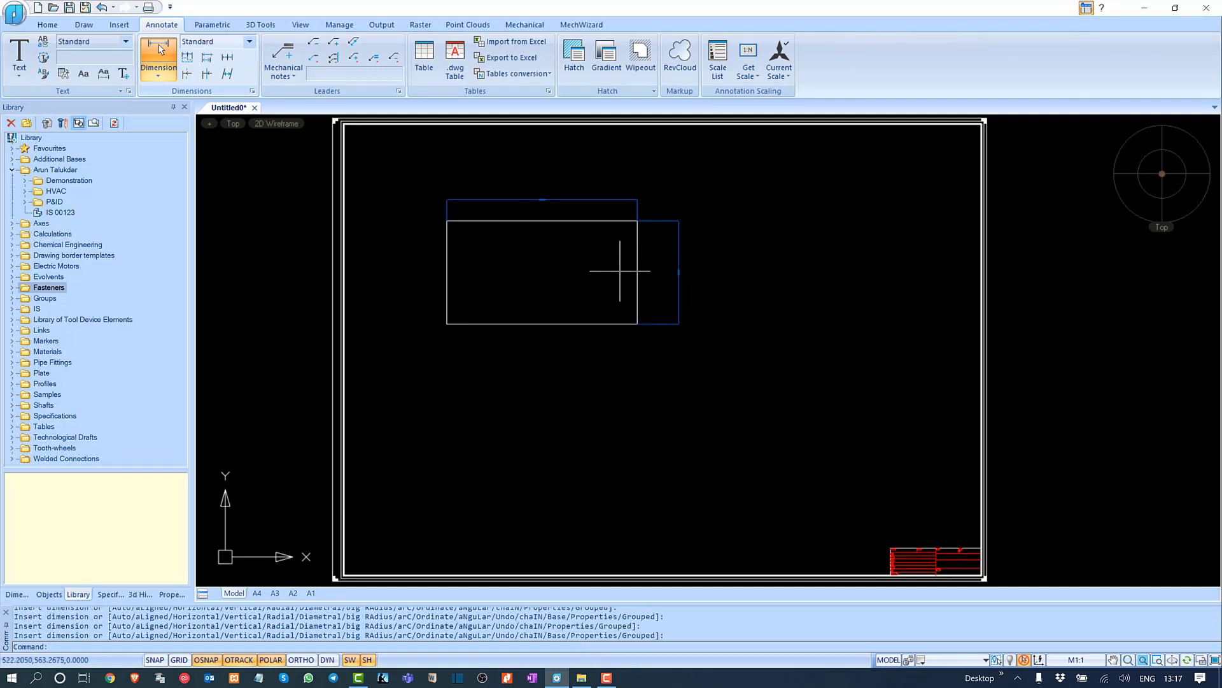
Step: Replace the text of the horizontal dimension above the rectangle with L
middle_click_drag(571, 243, 598, 286)
scroll(598, 286, "up", 6)
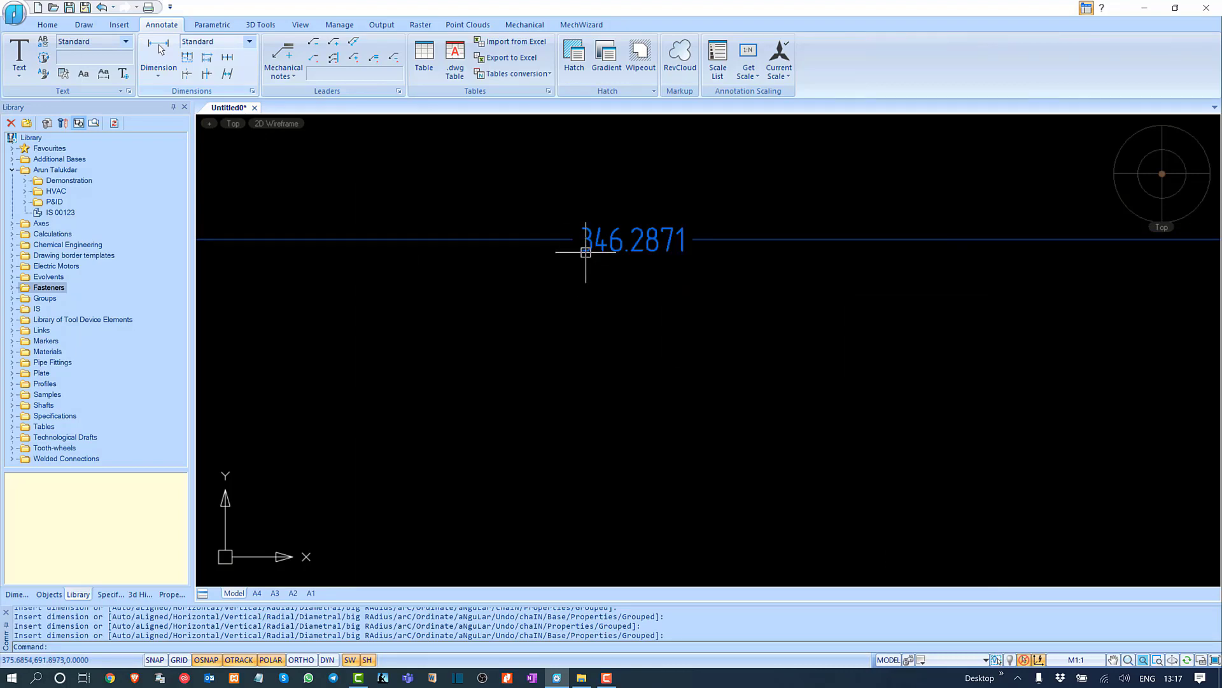
scroll(582, 250, "down", 1)
double_click(591, 246)
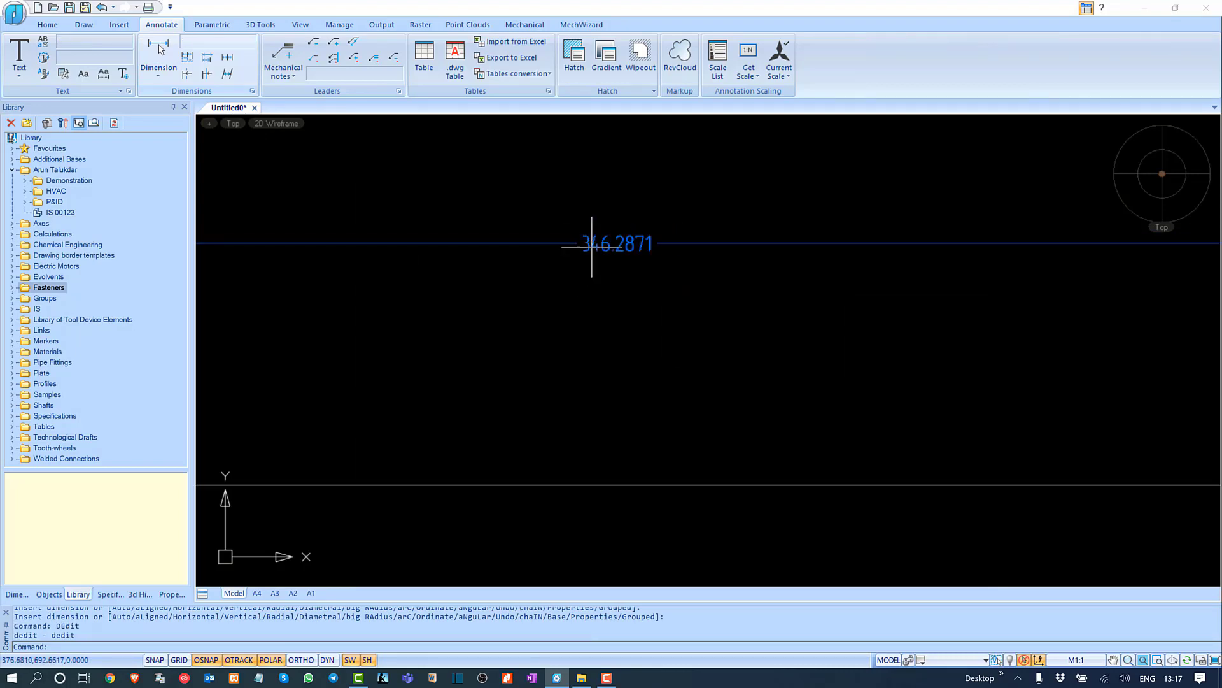
type("L")
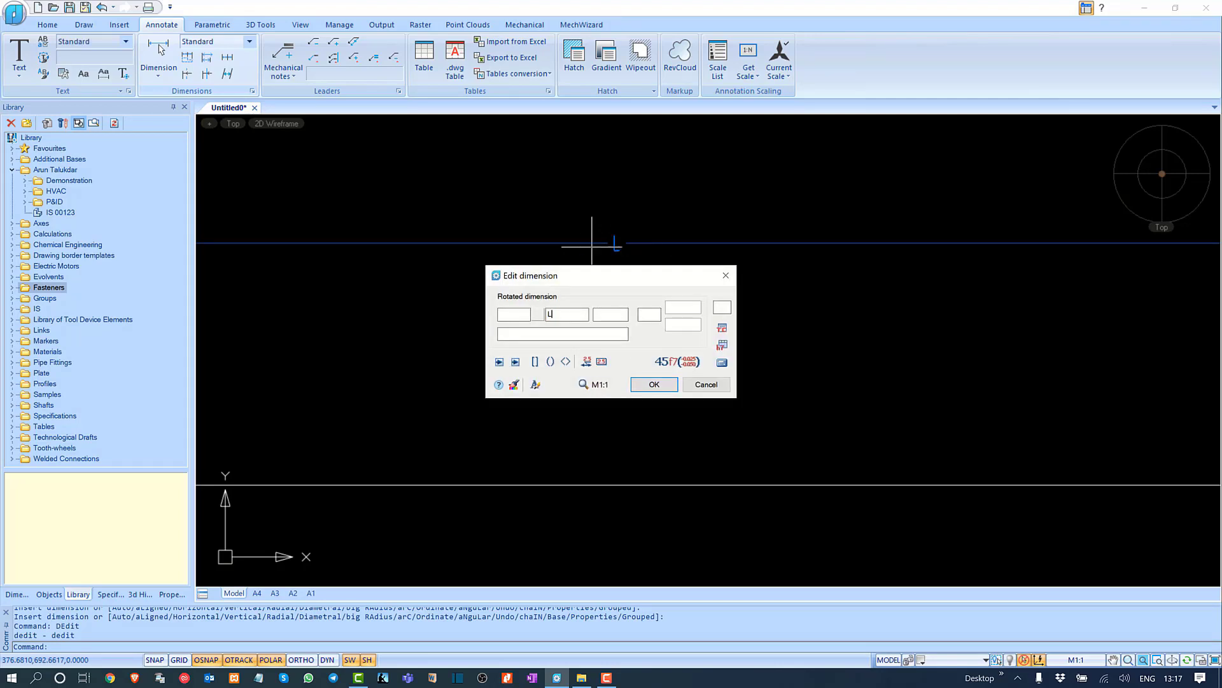
left_click(656, 383)
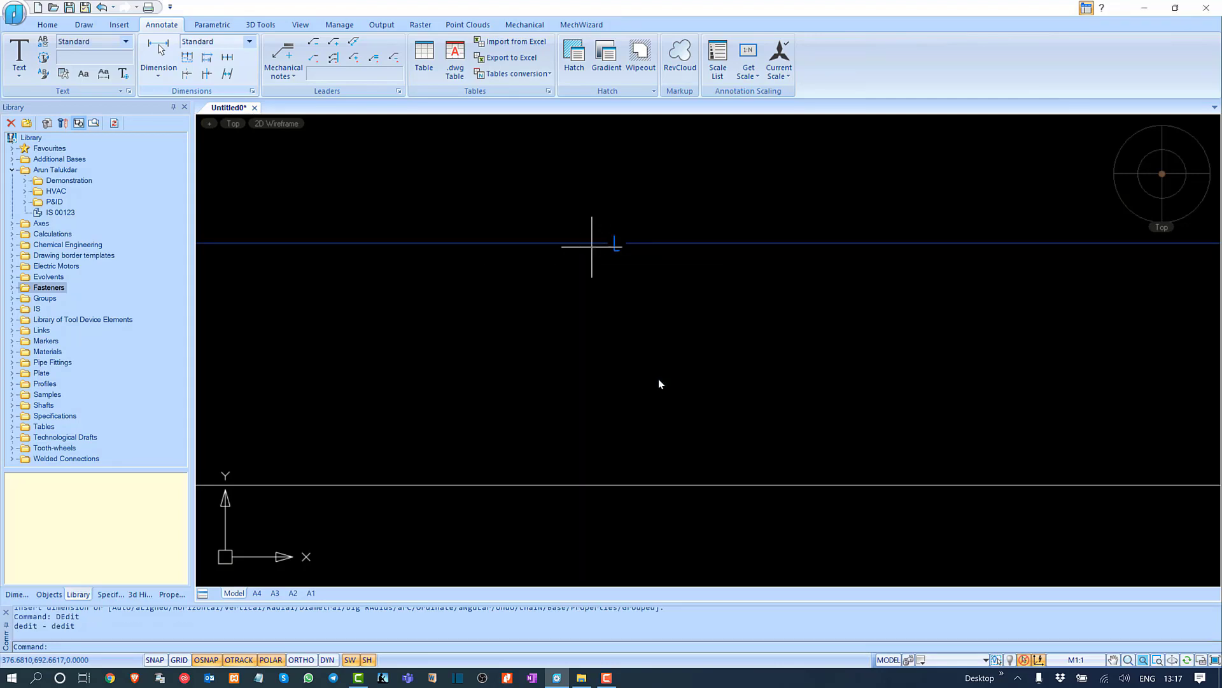
scroll(606, 268, "down", 2)
scroll(563, 230, "down", 5)
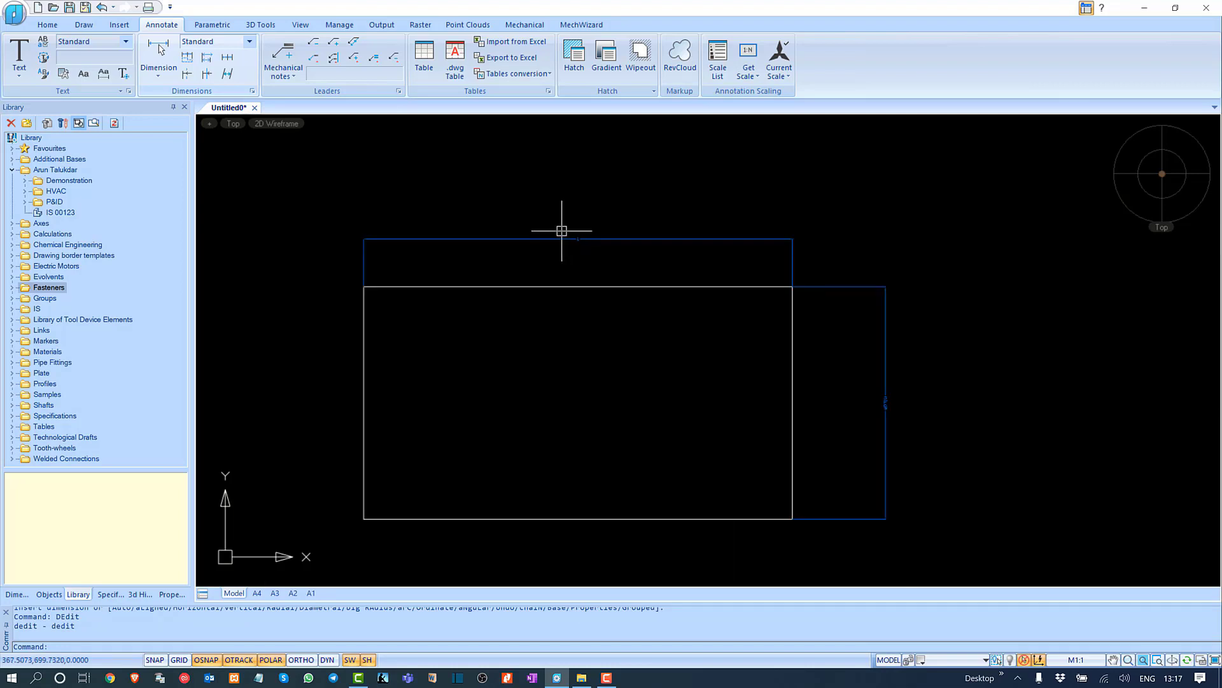
Step: Replace the text of the vertical dimension beside the rectangle with W
middle_click_drag(622, 343, 611, 309)
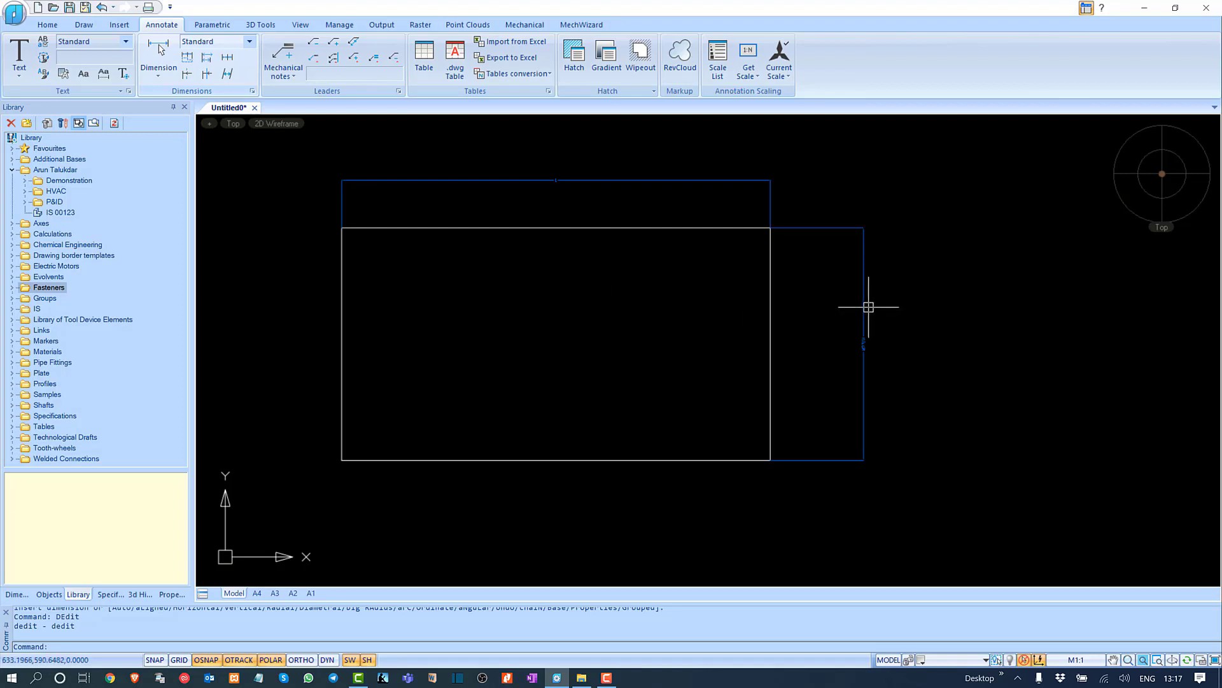
key("Escape")
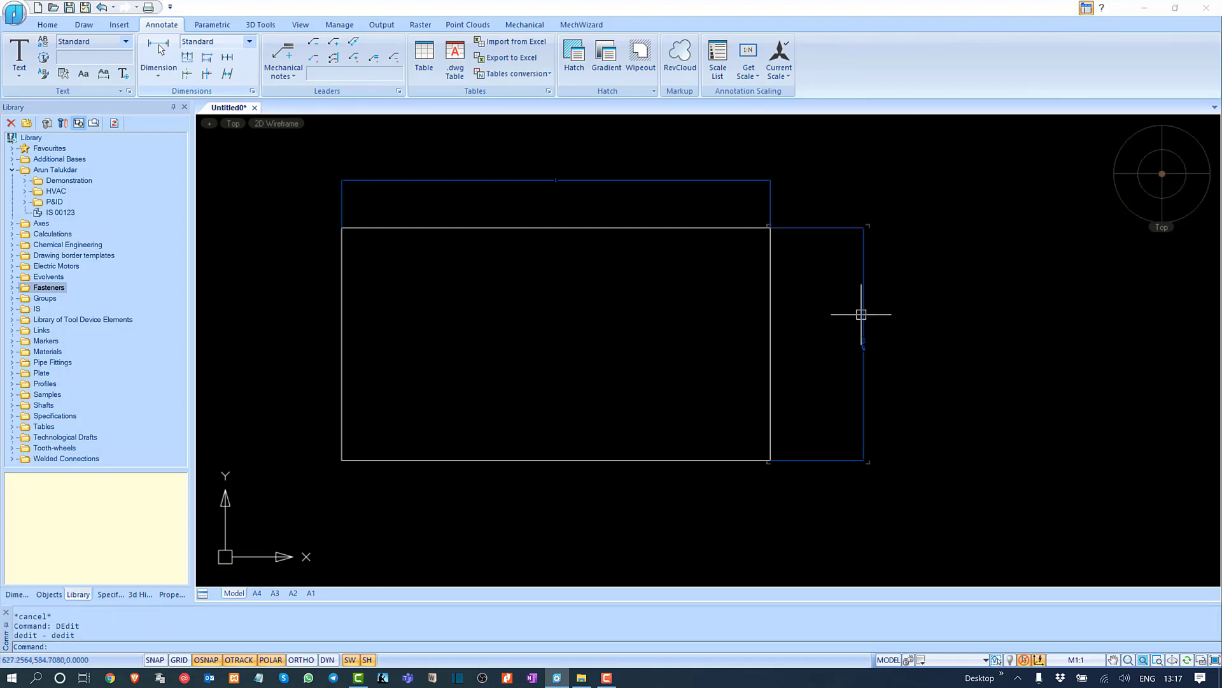
double_click(861, 314)
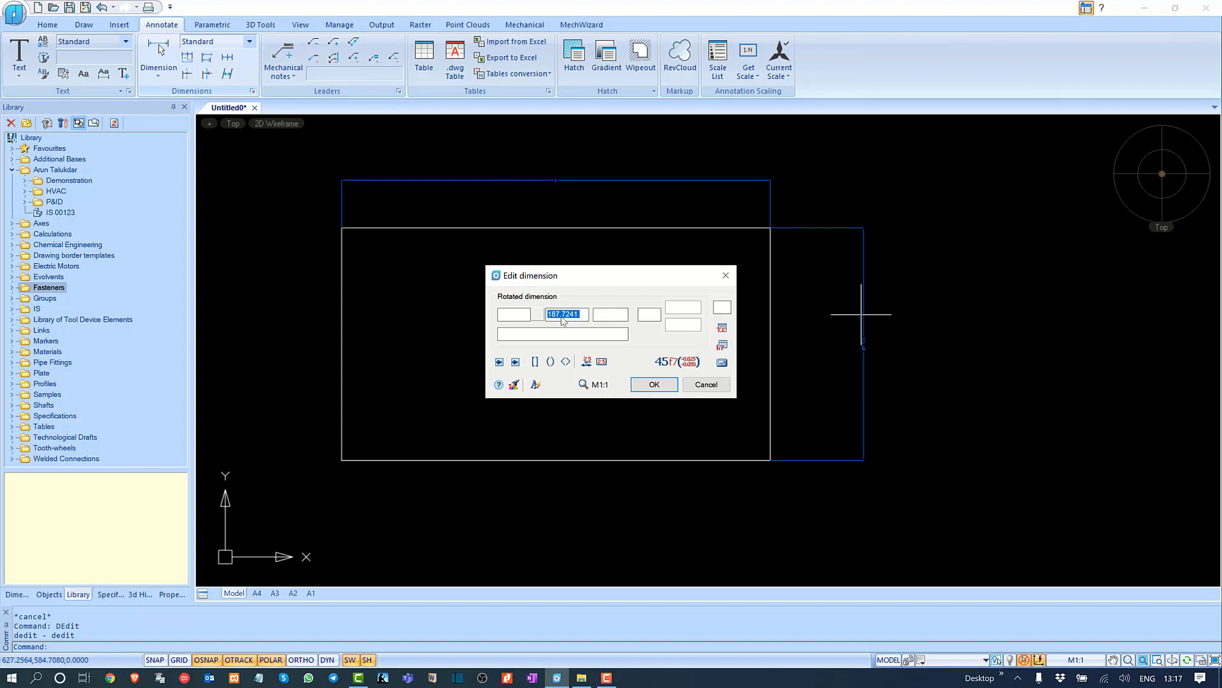
type("W")
left_click(654, 386)
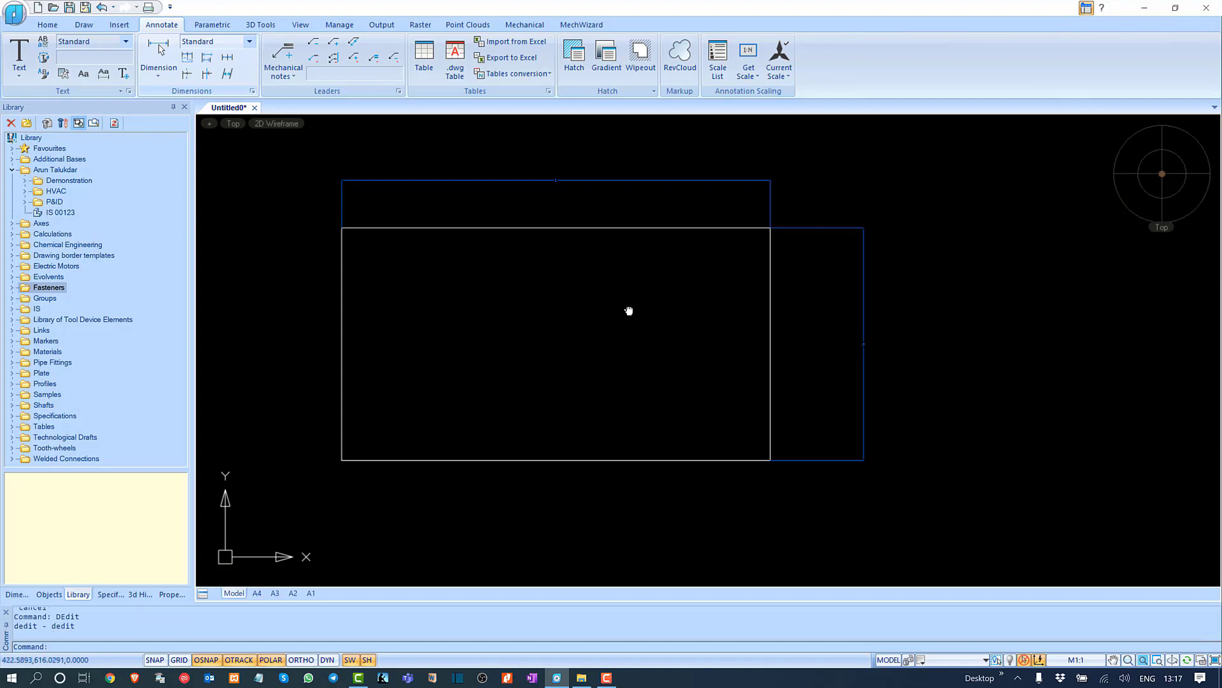
Step: Open MechWizard's ScriptMaster, widen its window and move it up toward the upper-right corner of the drawing area
middle_click_drag(629, 311, 634, 320)
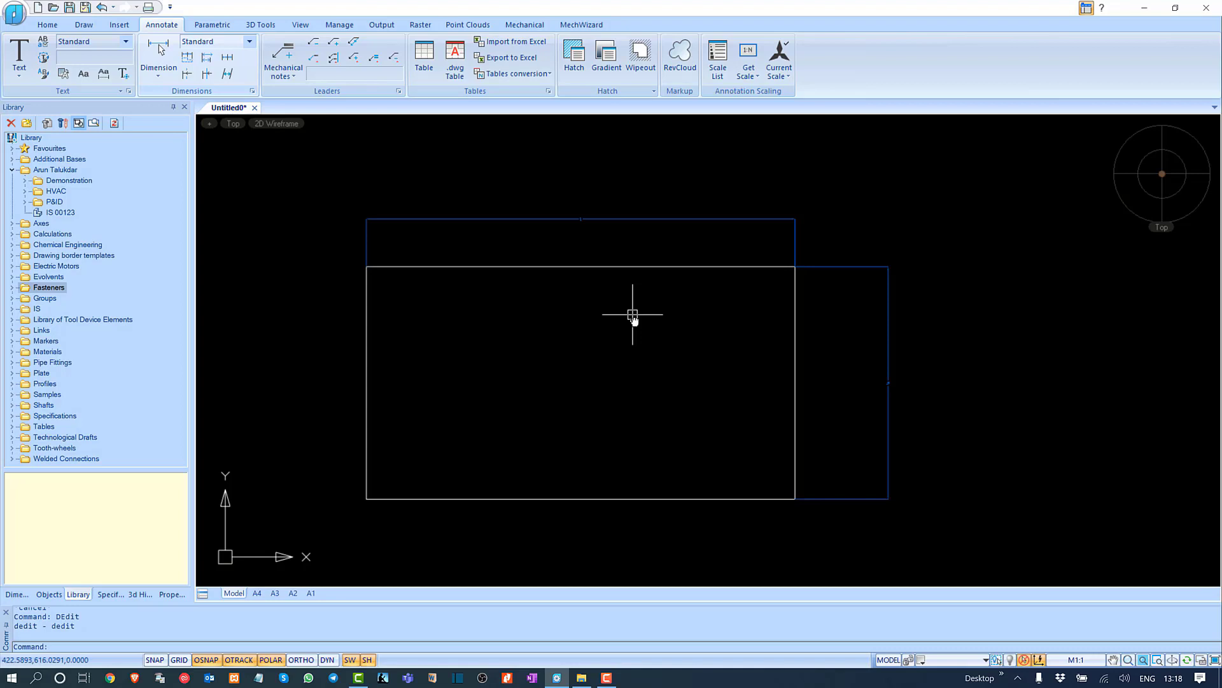
middle_click_drag(634, 320, 624, 302)
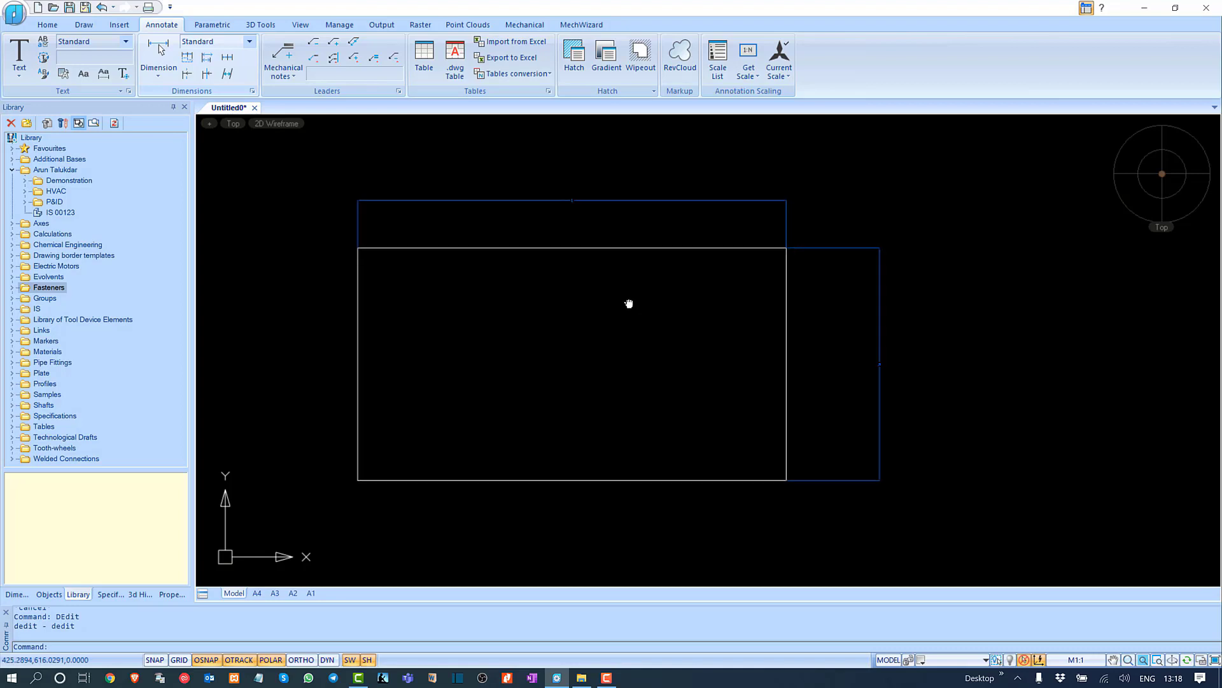
left_click(587, 25)
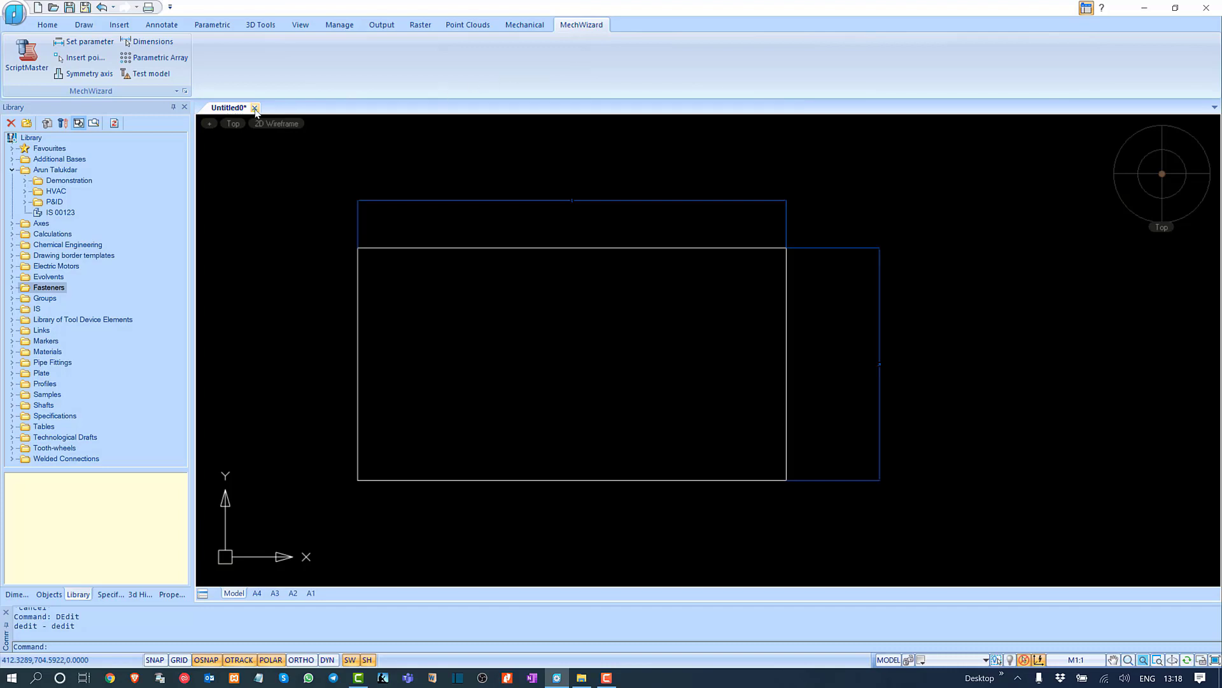
left_click(35, 66)
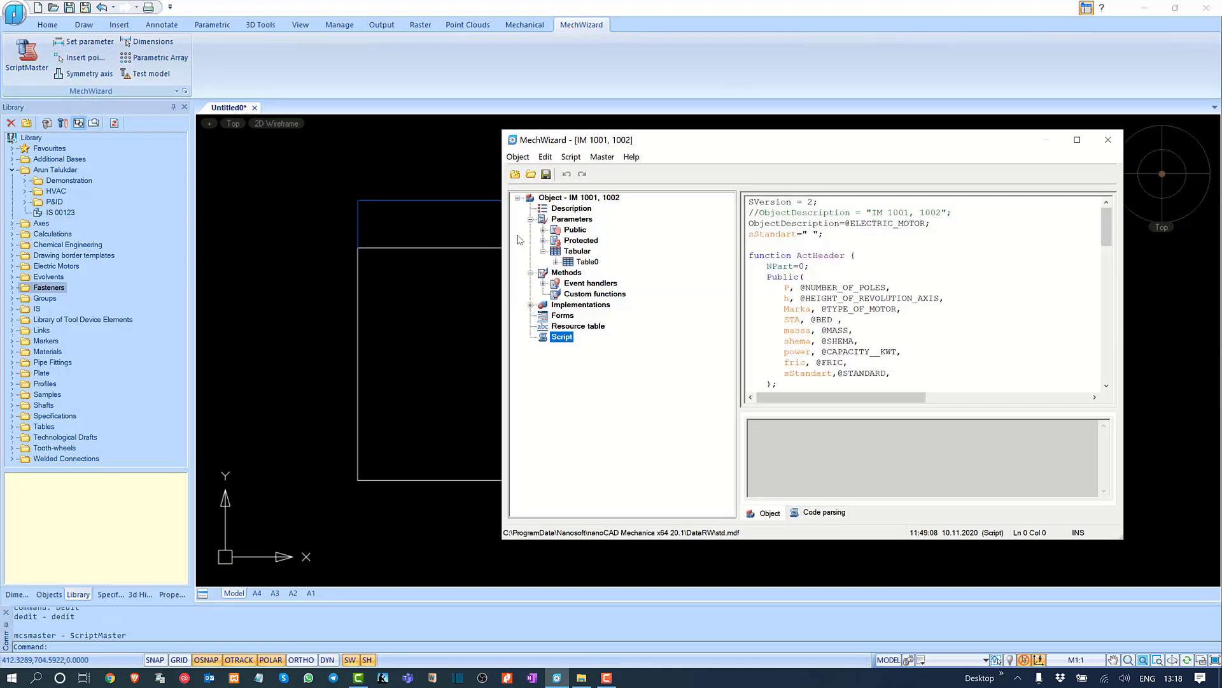
mouse_move(503, 127)
left_mouse_down()
mouse_move(531, 130)
mouse_move(479, 129)
left_mouse_up()
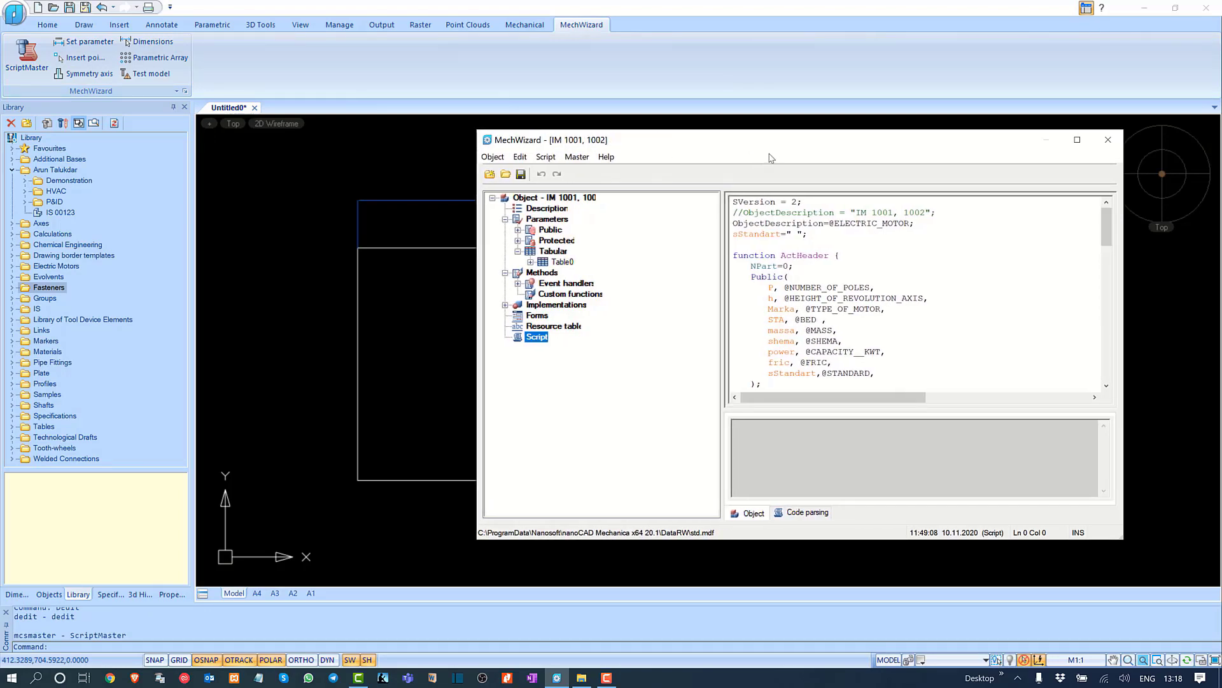
left_click_drag(783, 144, 859, 69)
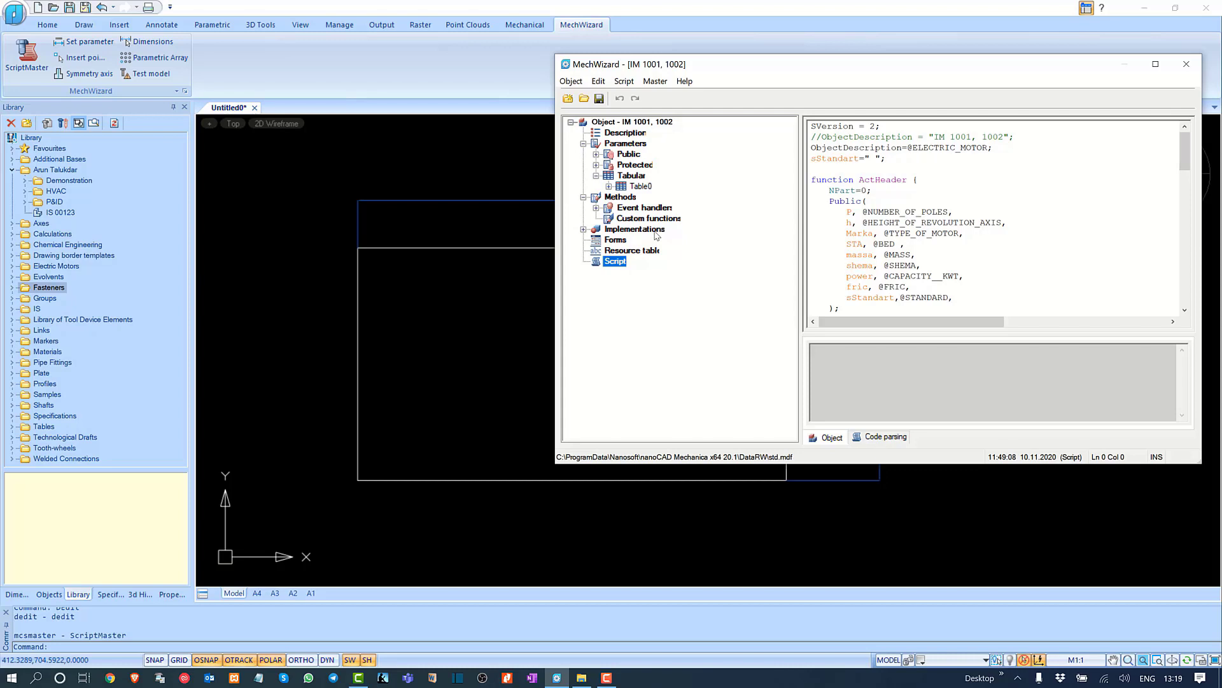
Step: Start a new object and set its destination to the user's personal top-level folder in the library
left_click(571, 83)
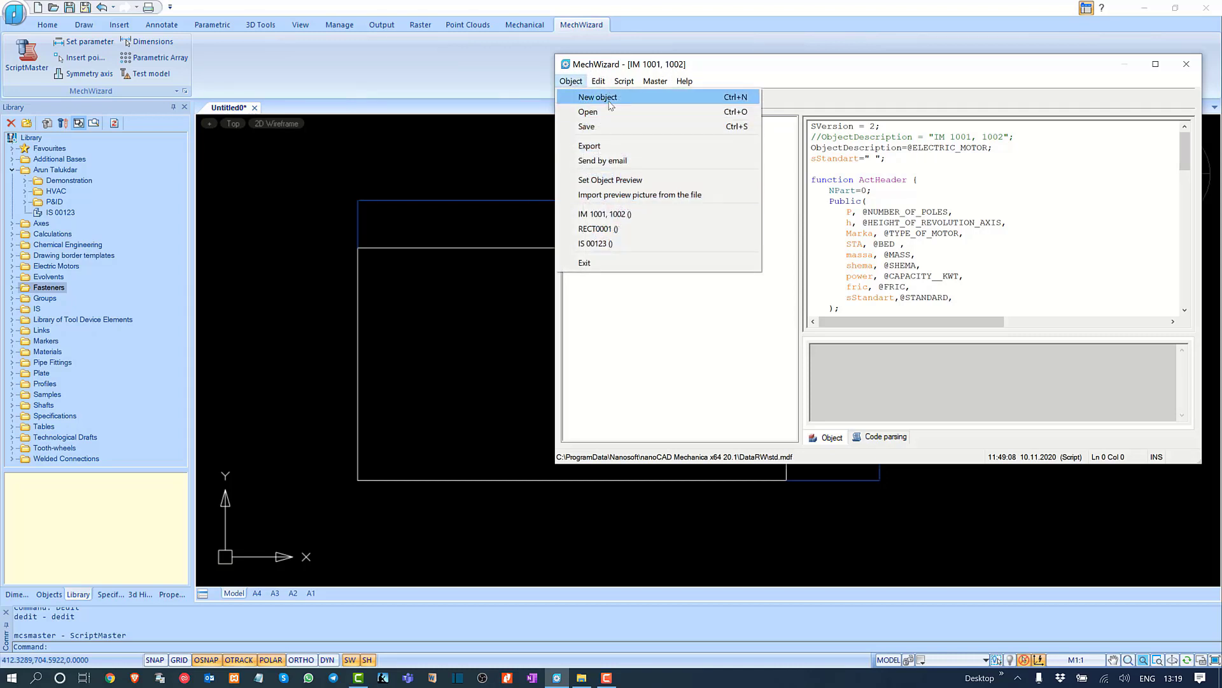
left_click(610, 99)
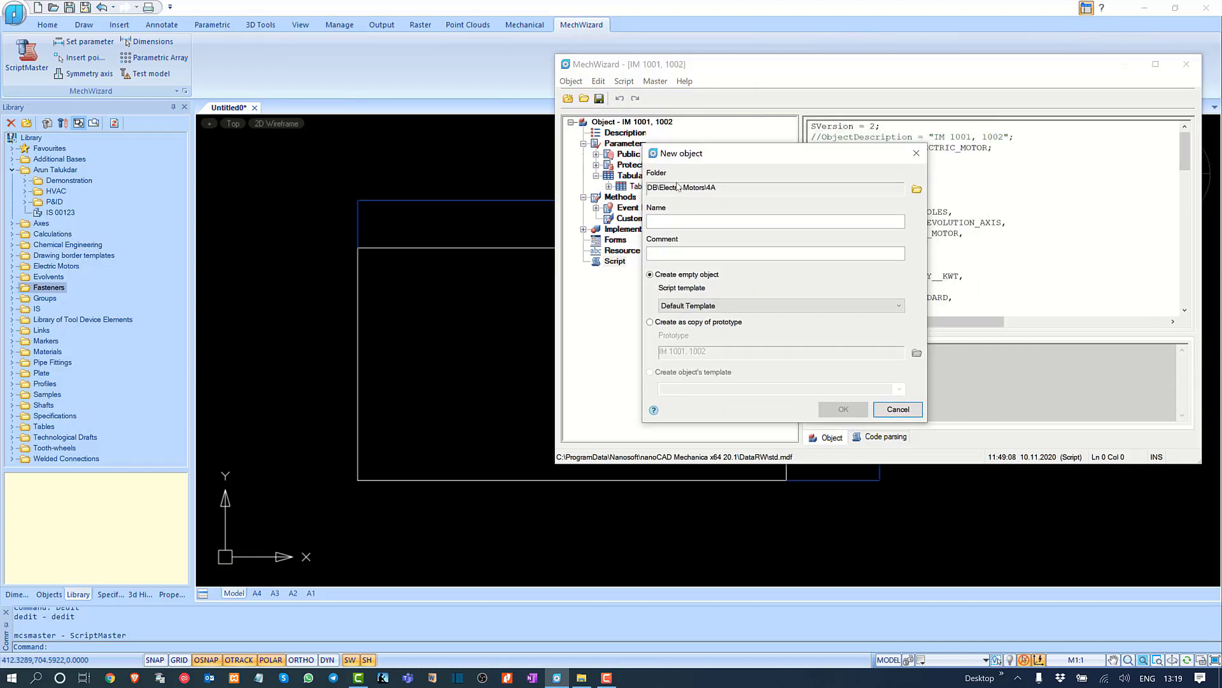
left_click(918, 190)
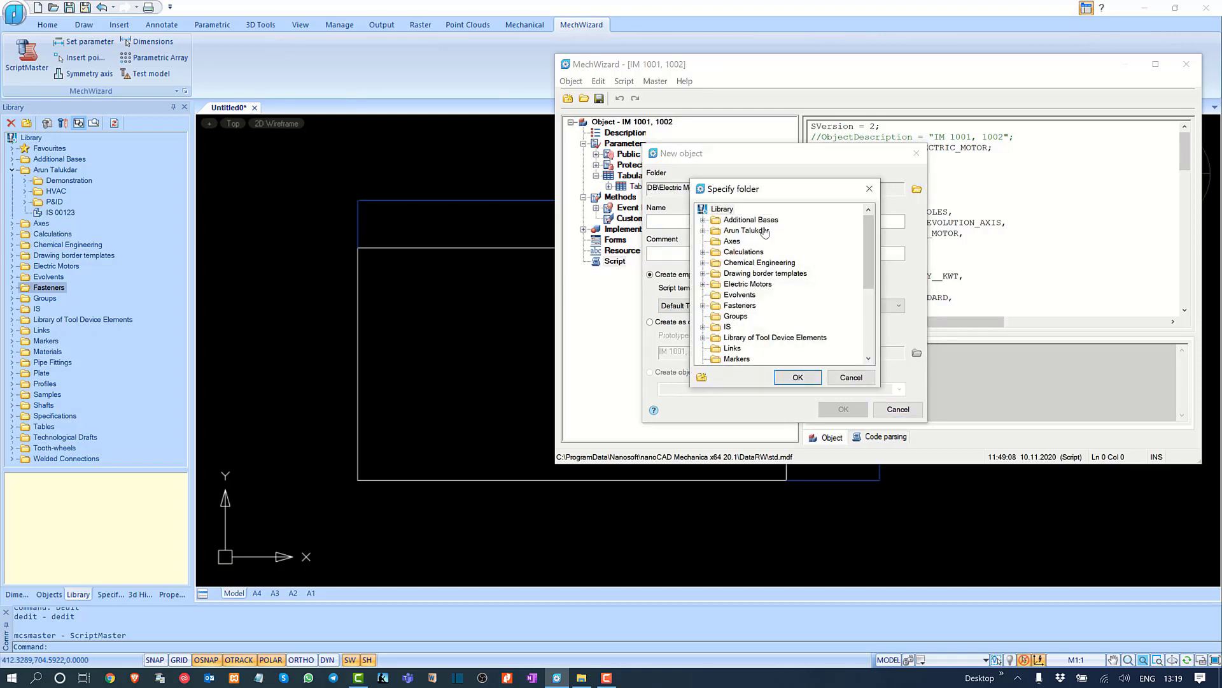
left_click(703, 231)
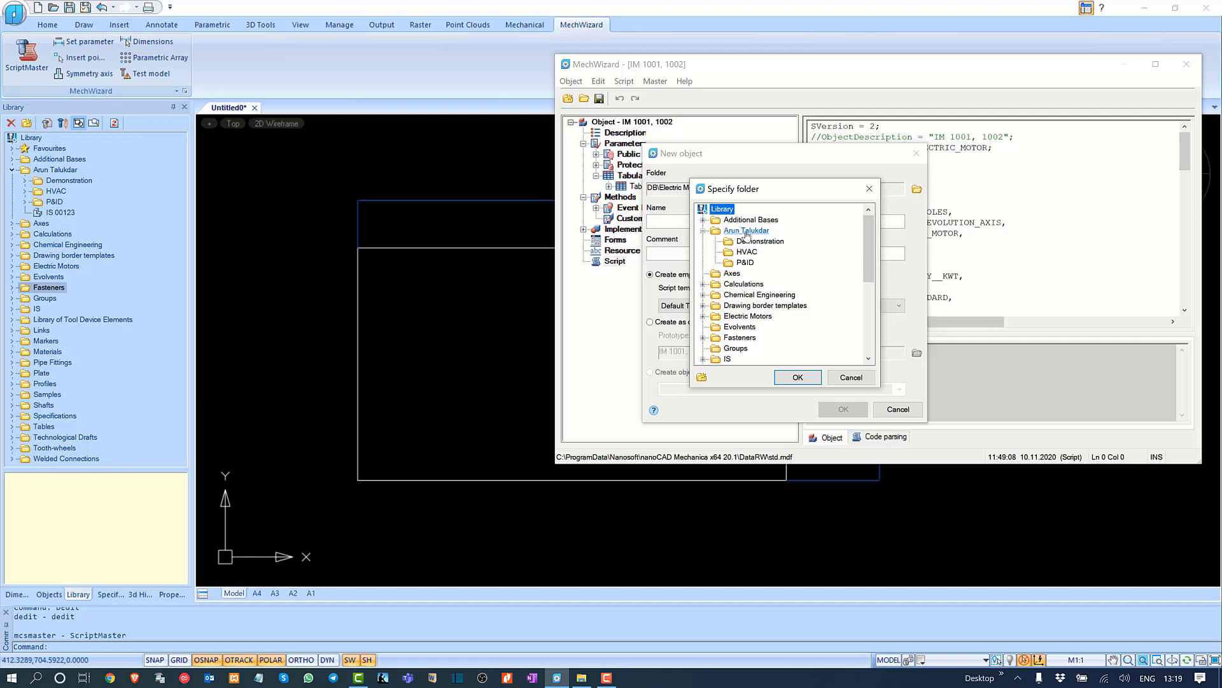
left_click(754, 233)
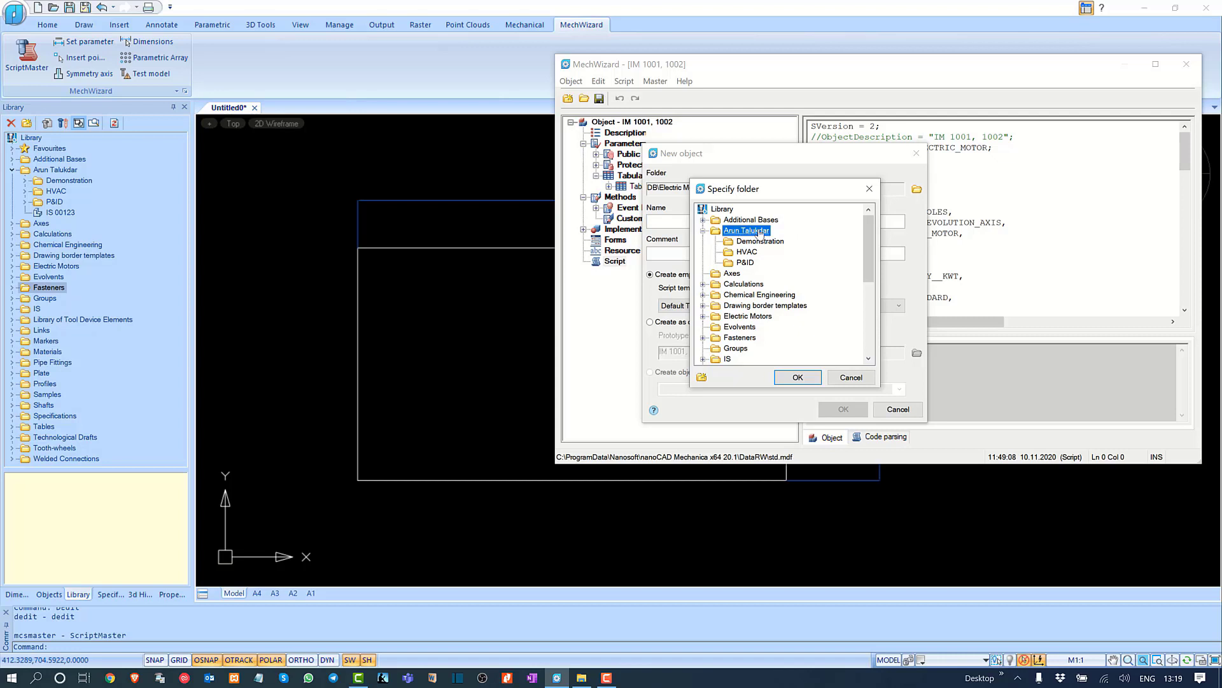
left_click(794, 377)
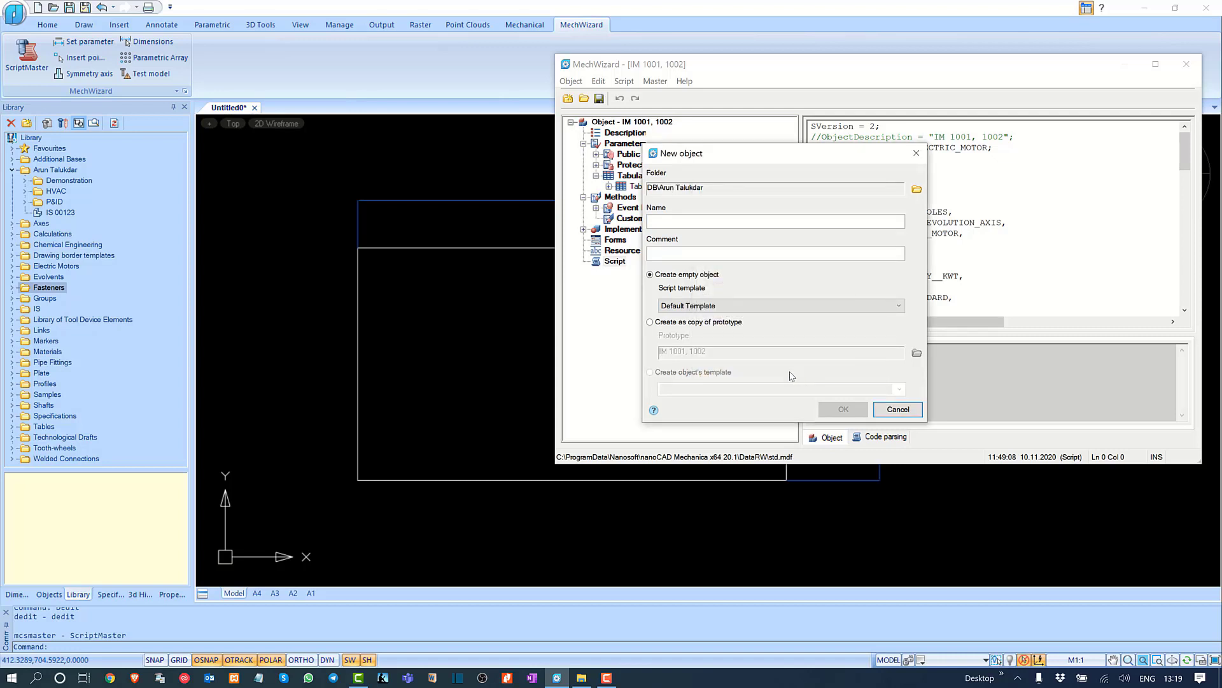
Step: Name the new object RECT00001 and leave its comment empty
left_click(678, 223)
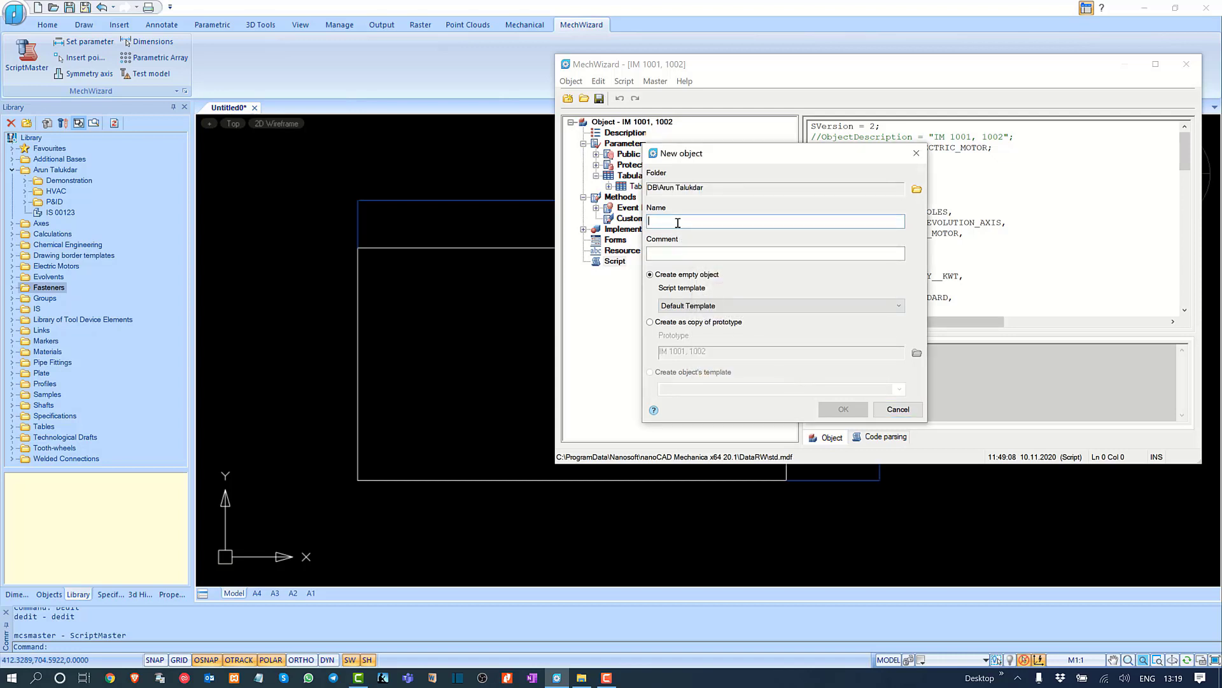
type("RECT00001")
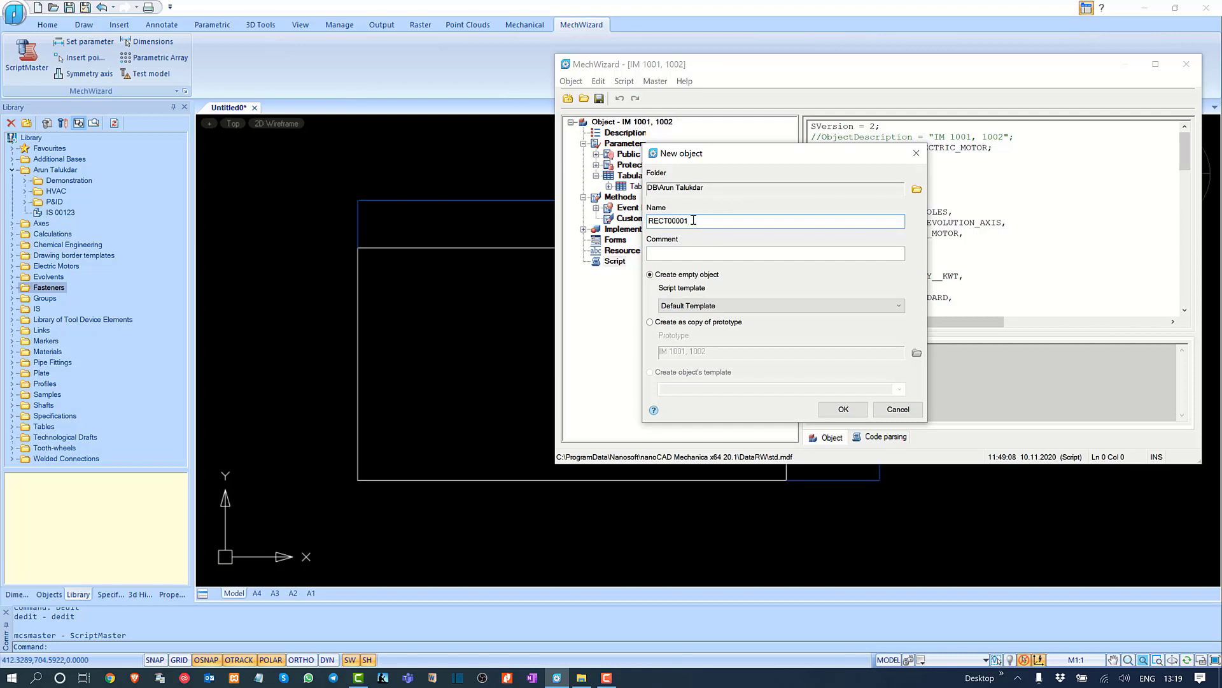
left_click(698, 253)
left_click(697, 253)
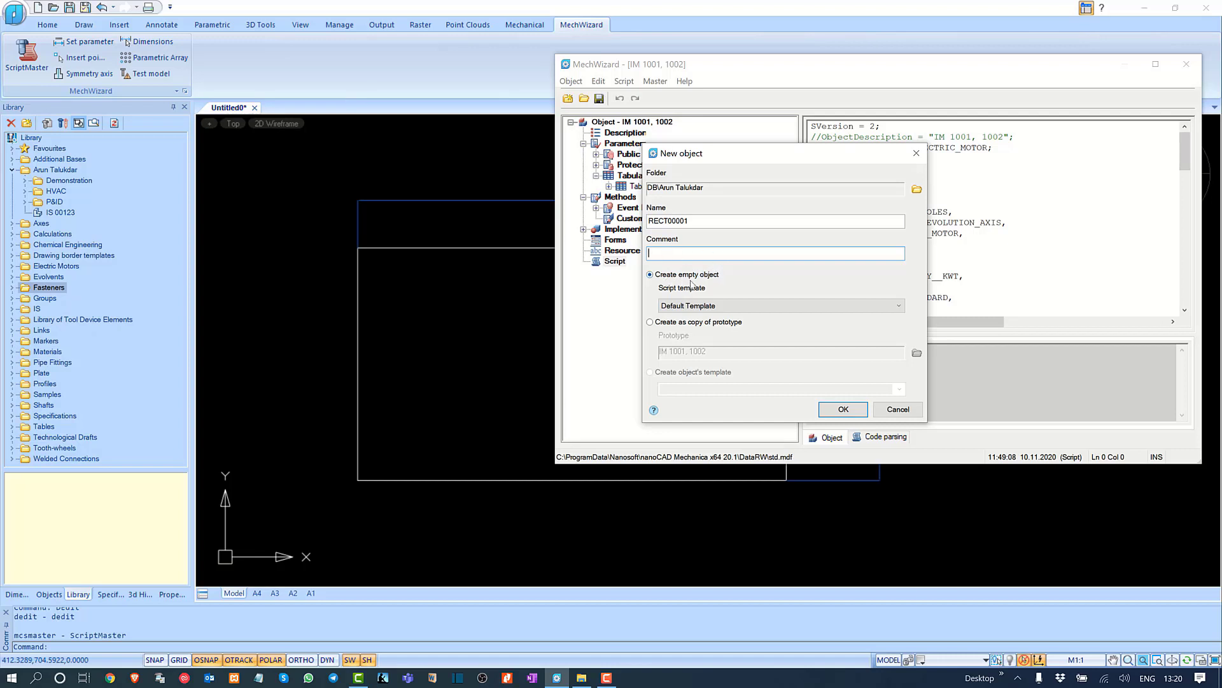
Step: Create the object as an empty object based on the Default Template script
left_click(659, 323)
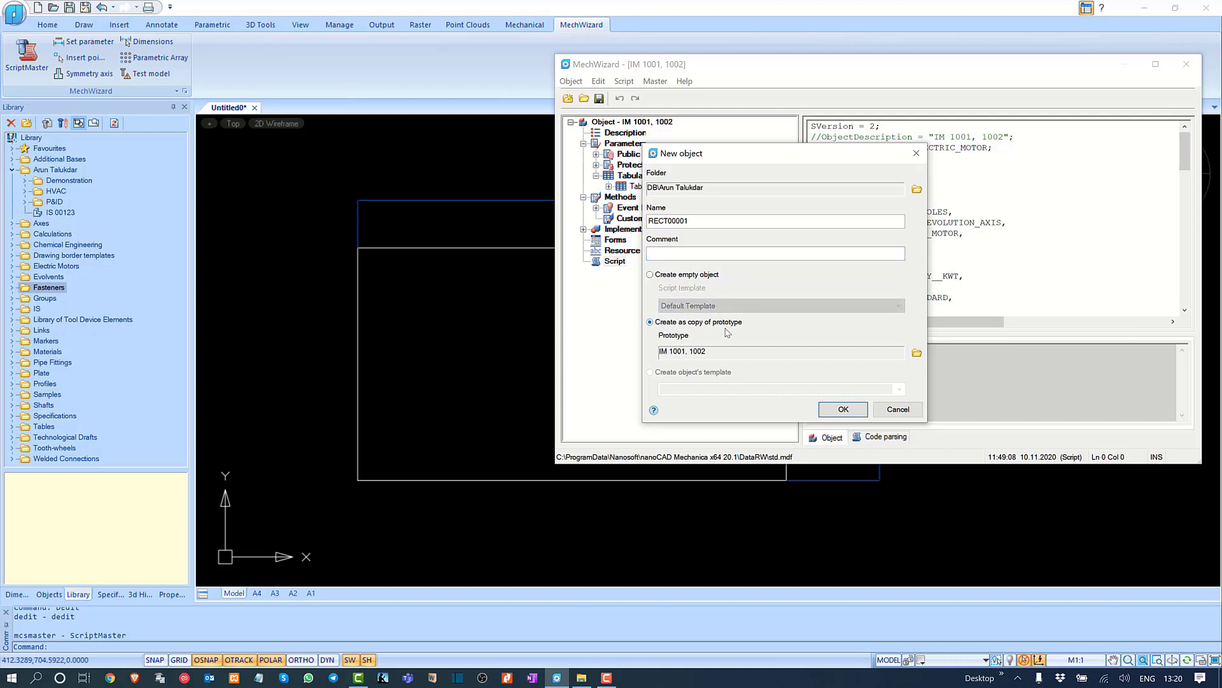
left_click(680, 277)
left_click(694, 308)
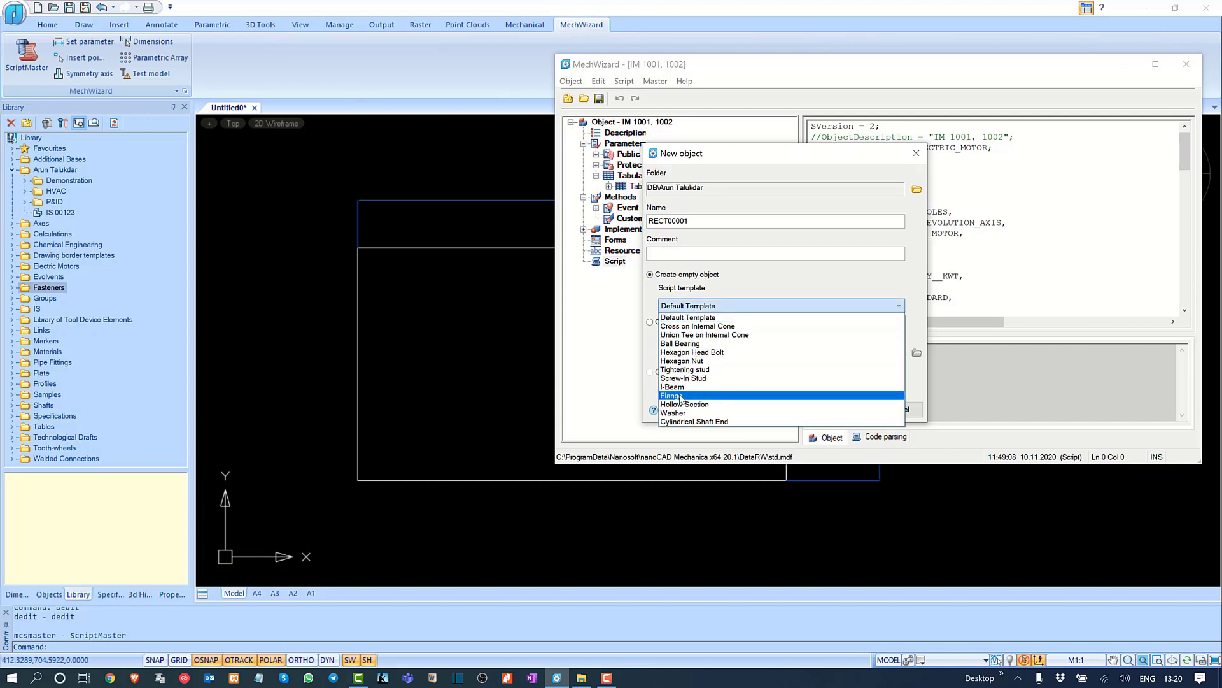
left_click(764, 287)
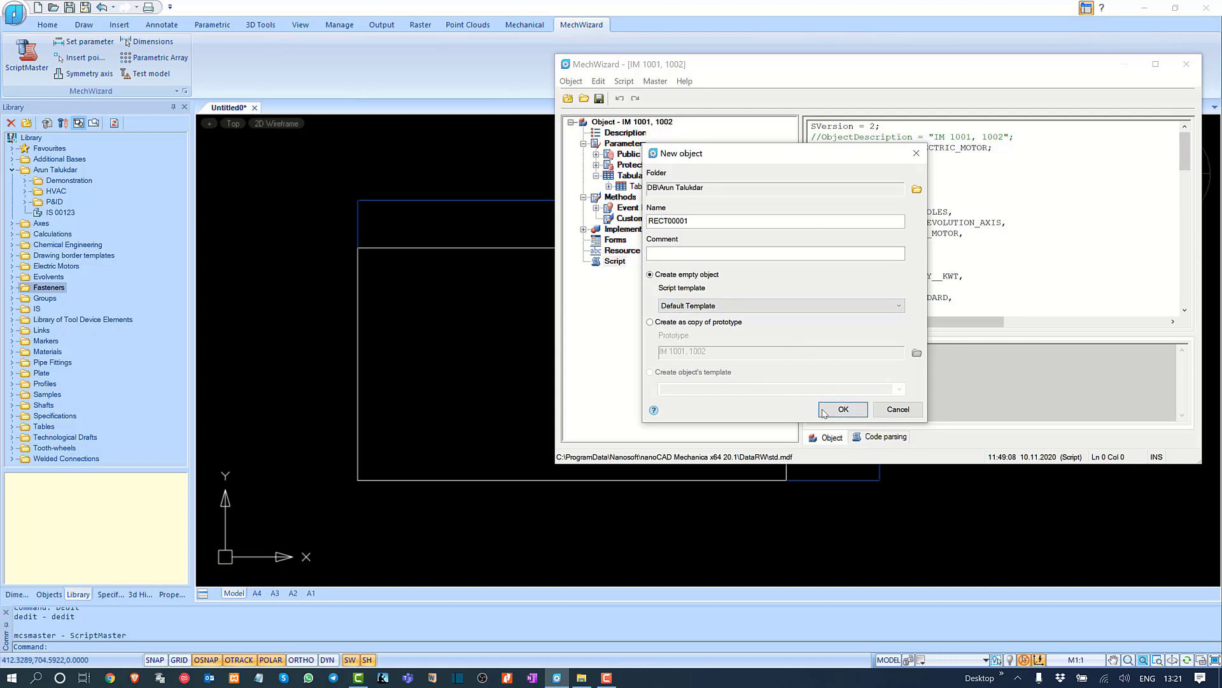
left_click(847, 413)
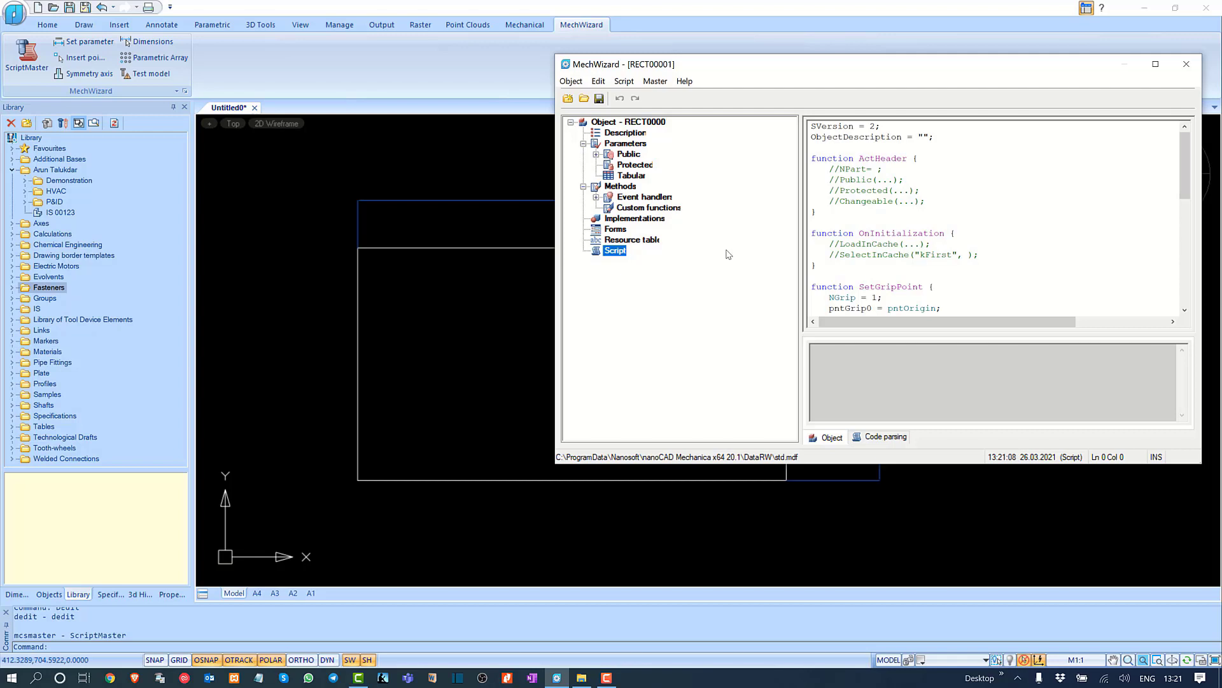
Step: Add an implementation to the RECT00001 object and keep its default name
left_click(649, 219)
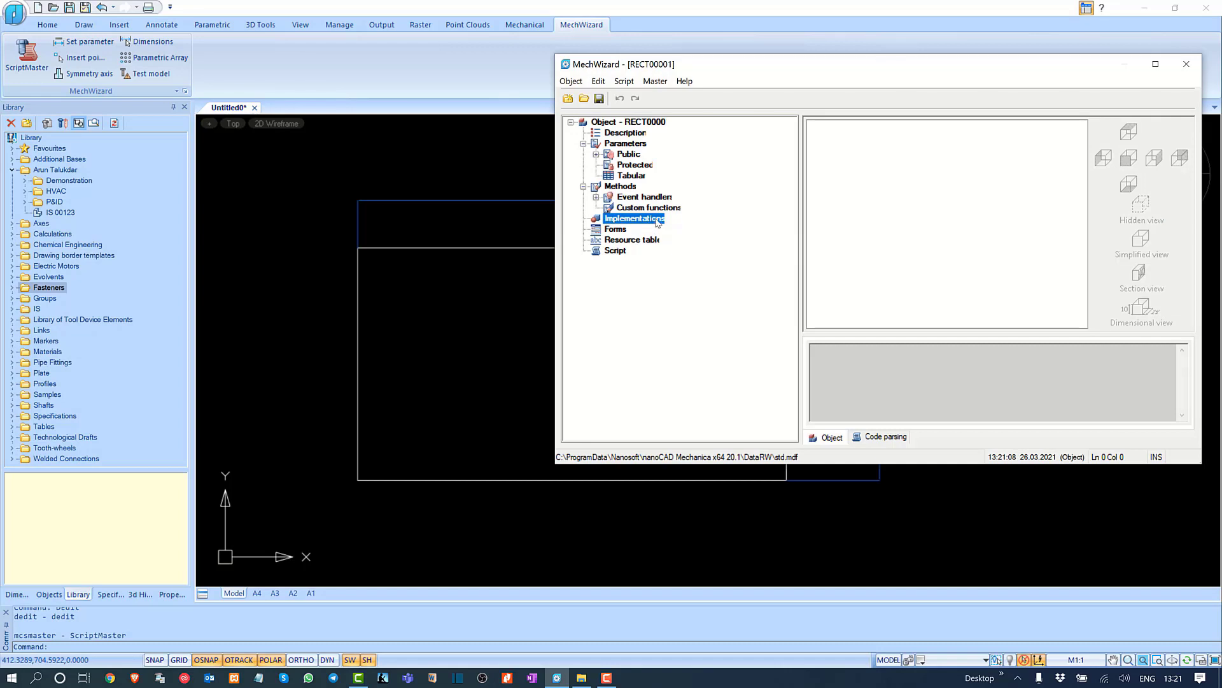
right_click(657, 222)
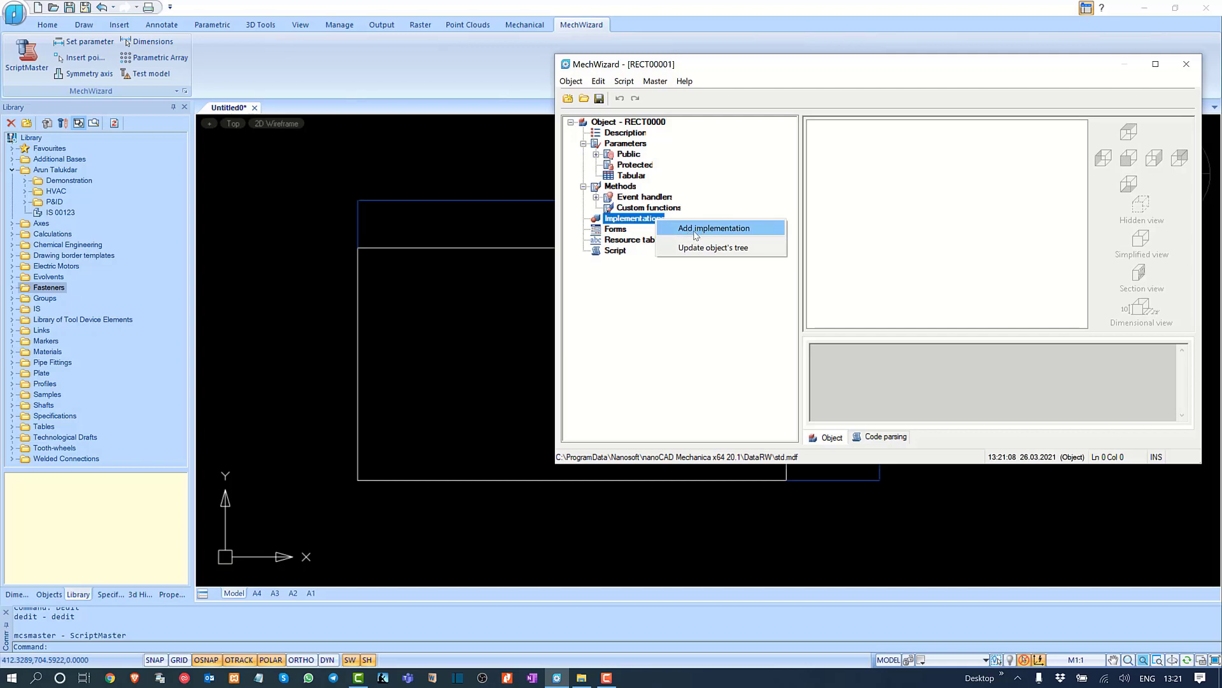
left_click(725, 235)
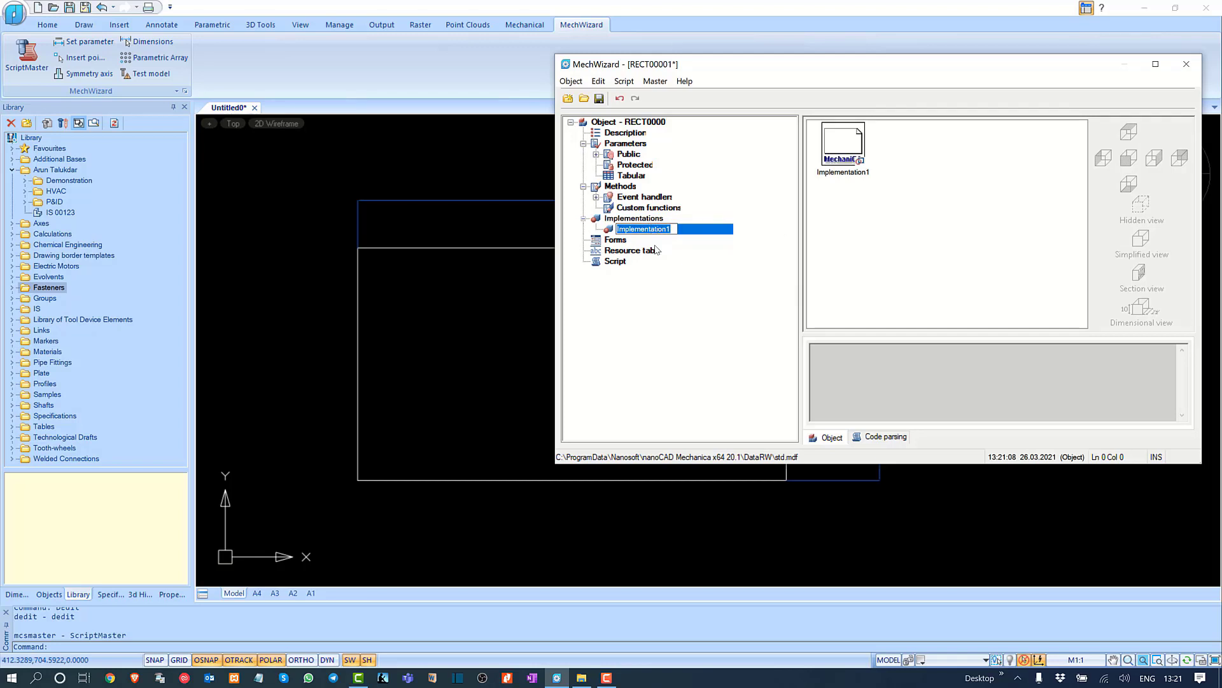
left_click(892, 256)
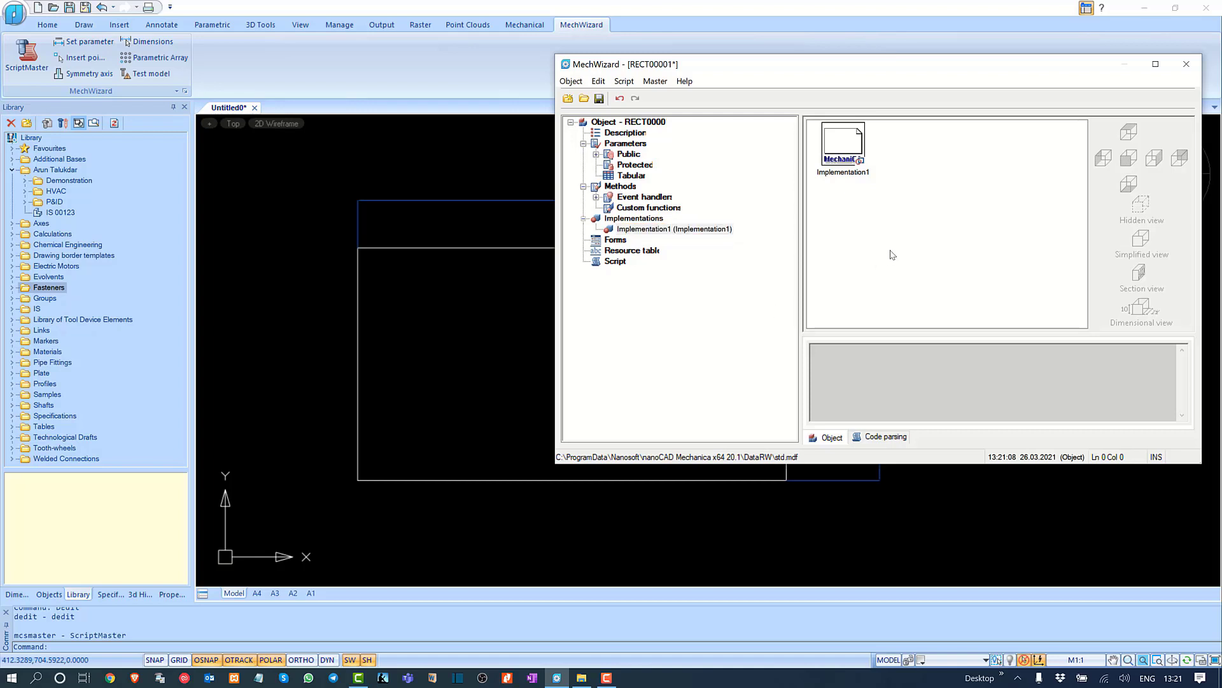
left_click(852, 153)
right_click(852, 153)
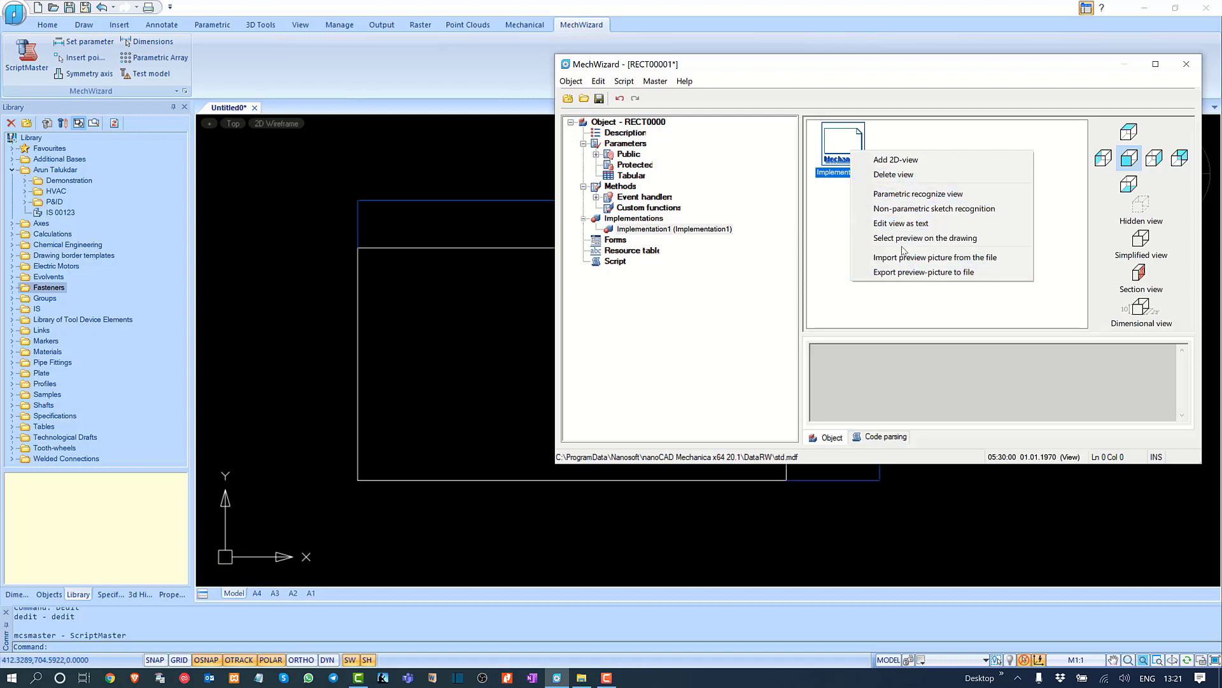
right_click(708, 230)
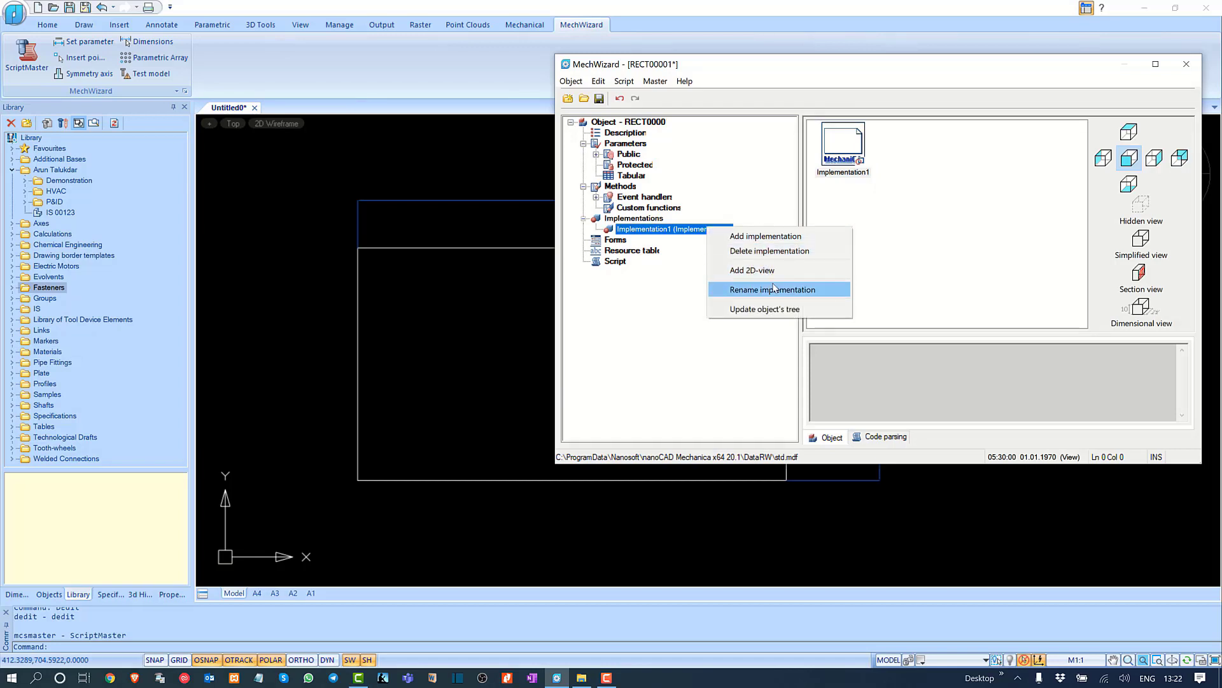
left_click(773, 290)
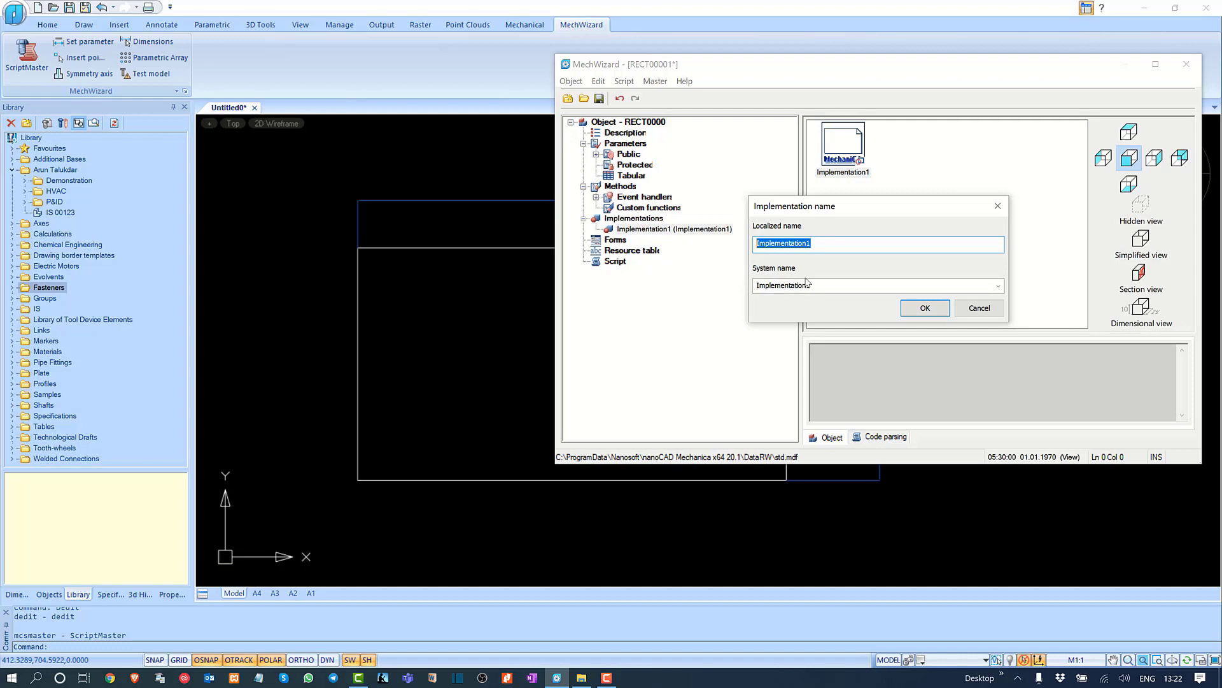
left_click(980, 309)
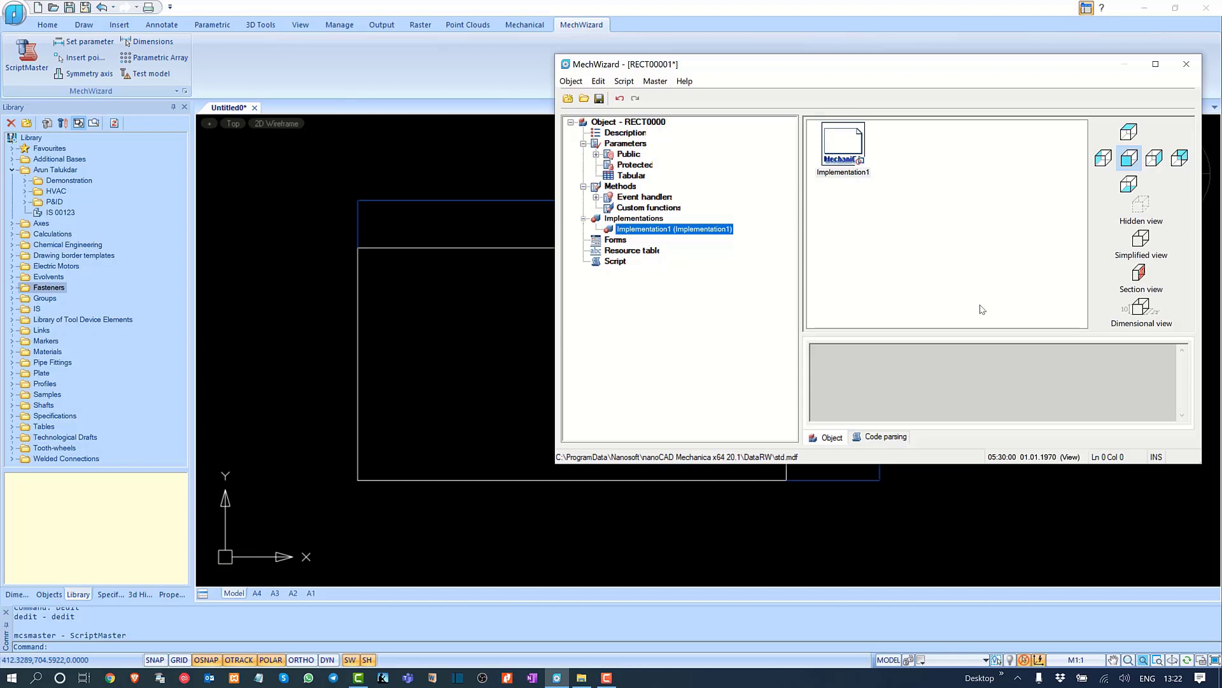
Step: Try the different projection directions for the Implementation1 view and set it to the top view
left_click(860, 170)
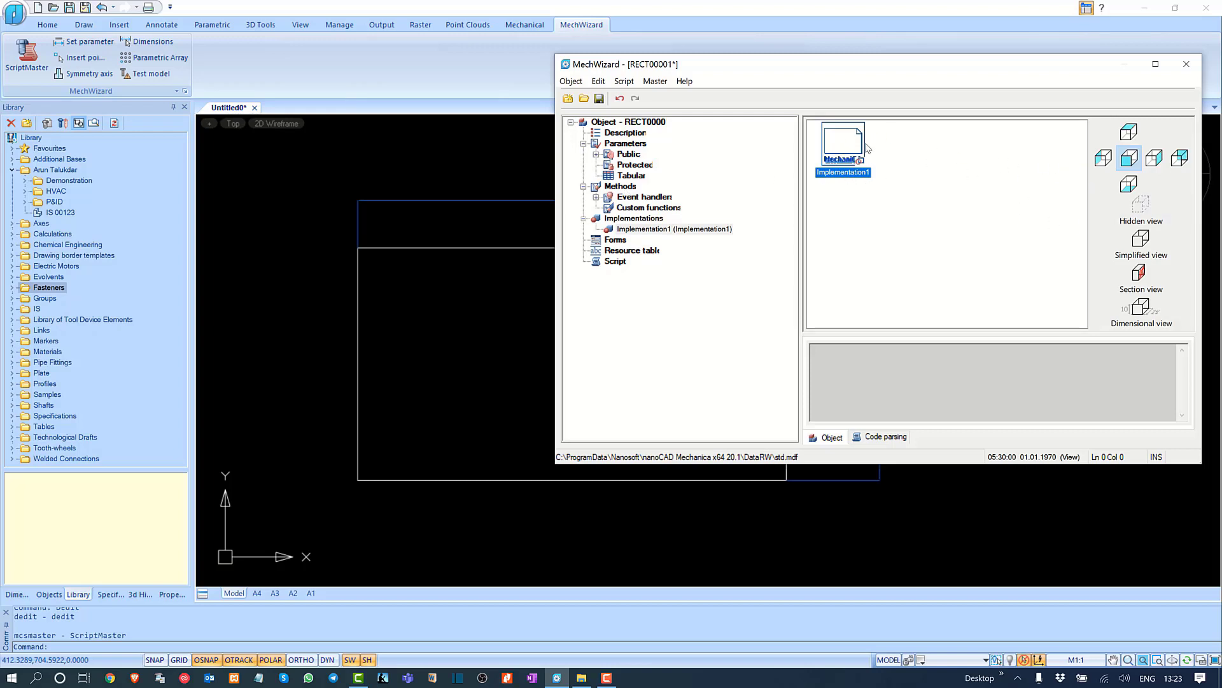
left_click(1129, 132)
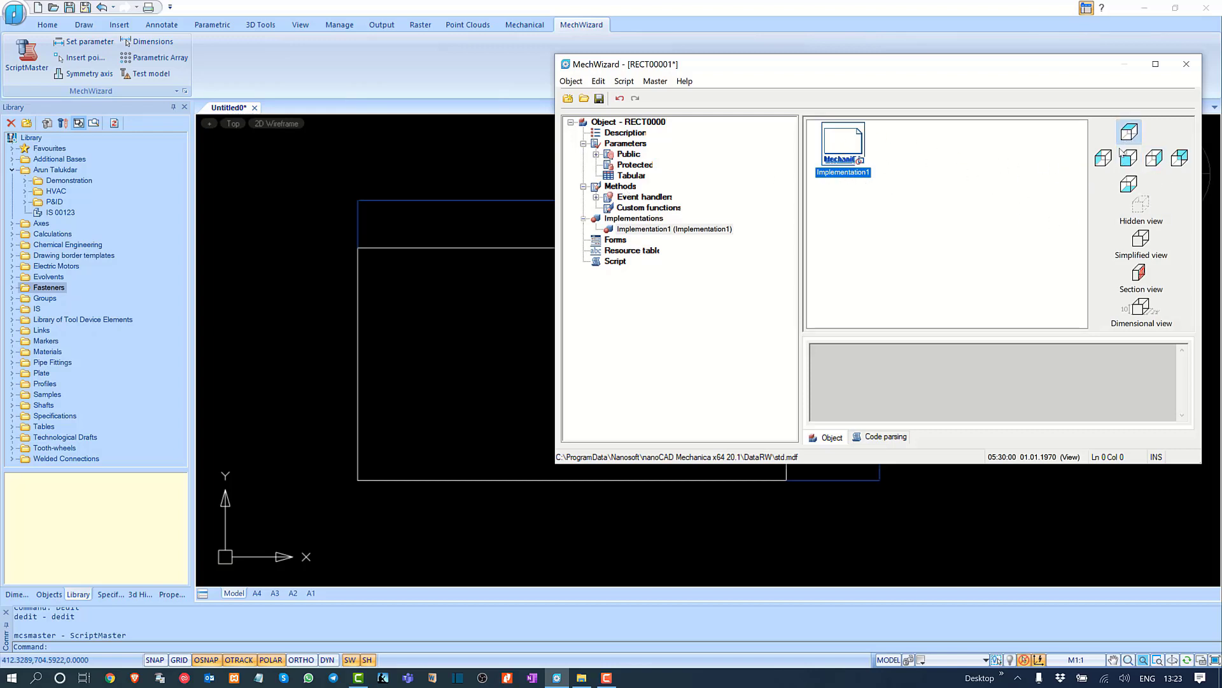
left_click(1103, 158)
left_click(1129, 158)
left_click(1128, 184)
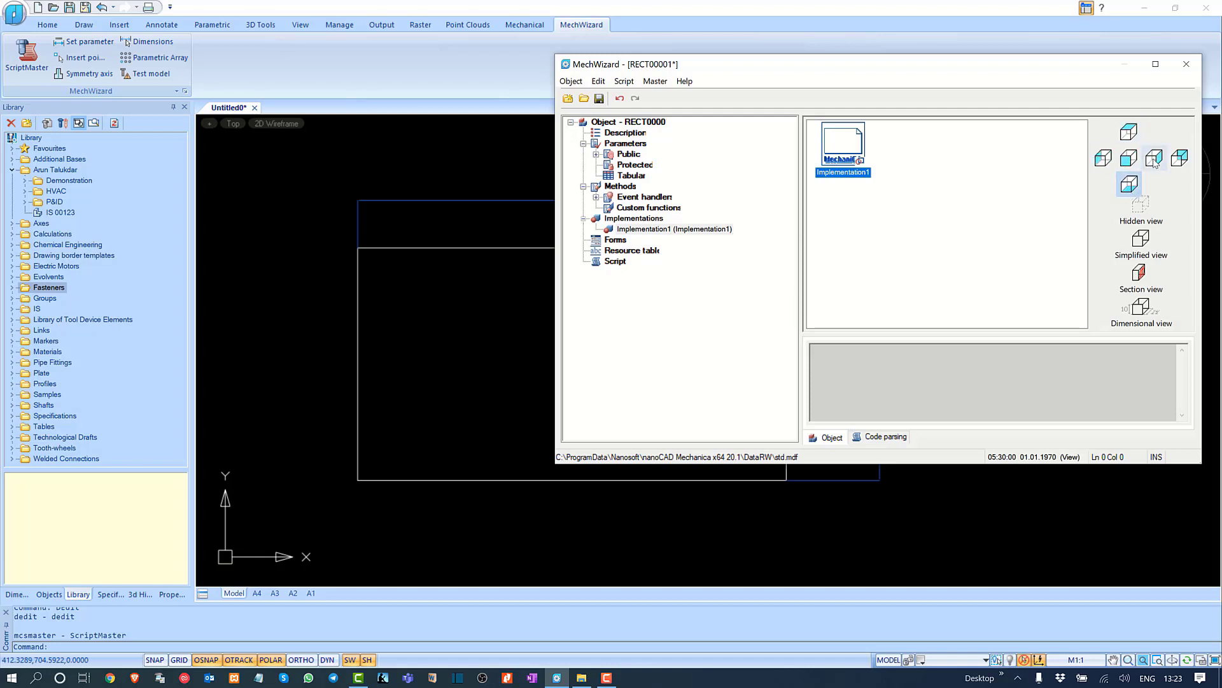
left_click(1154, 158)
left_click(1181, 159)
left_click(1129, 132)
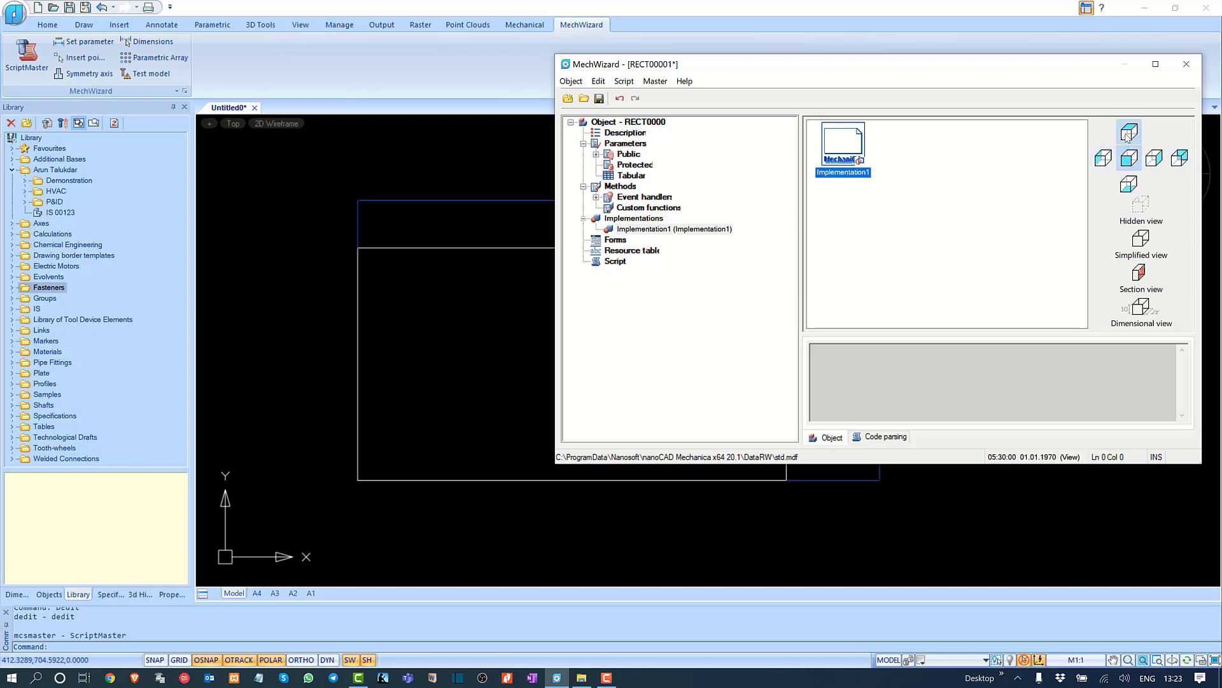
left_click(1100, 160)
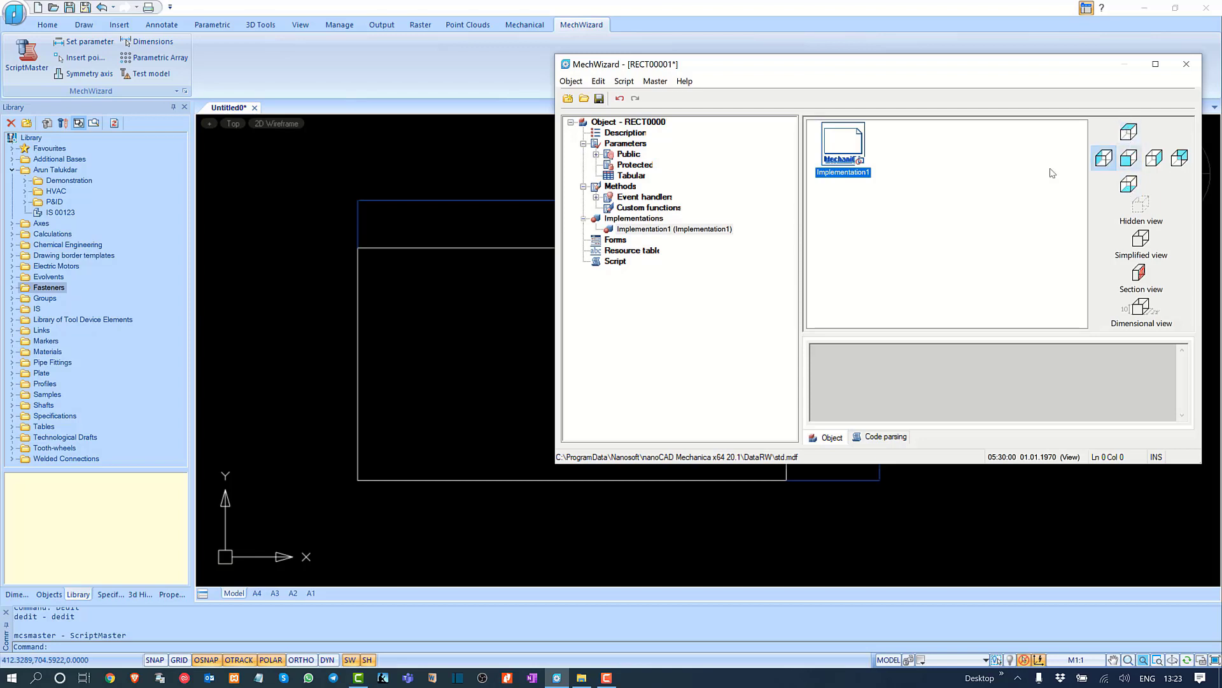
left_click(1132, 161)
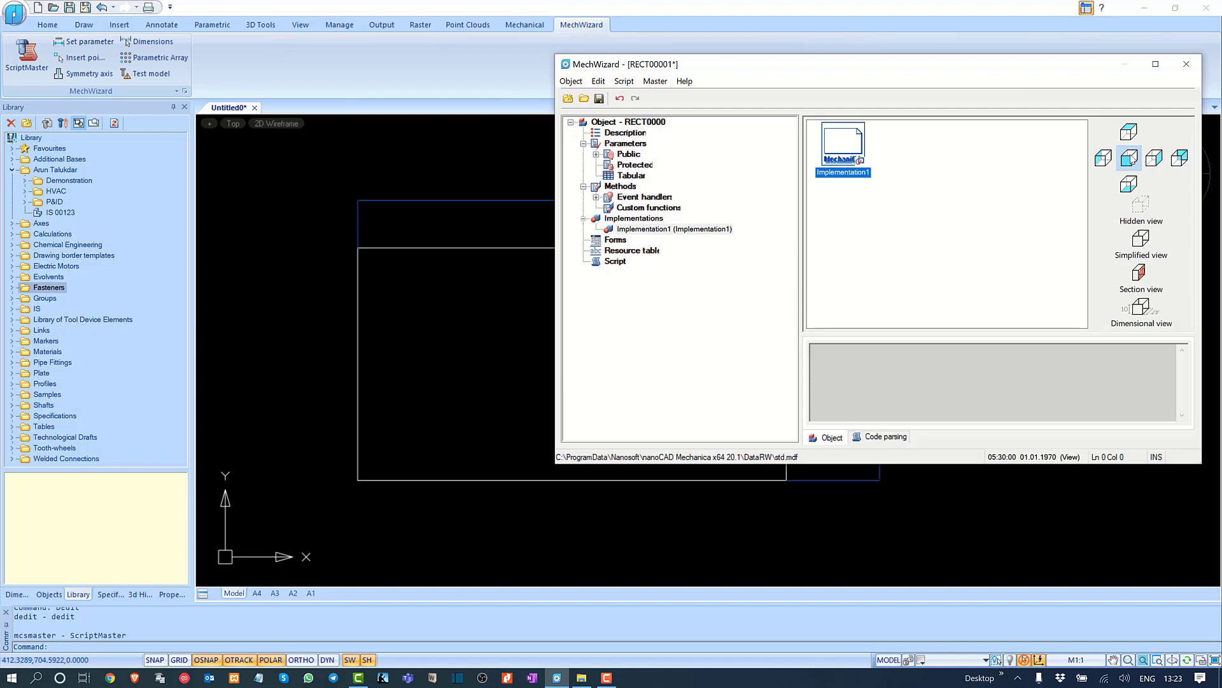
left_click(1130, 132)
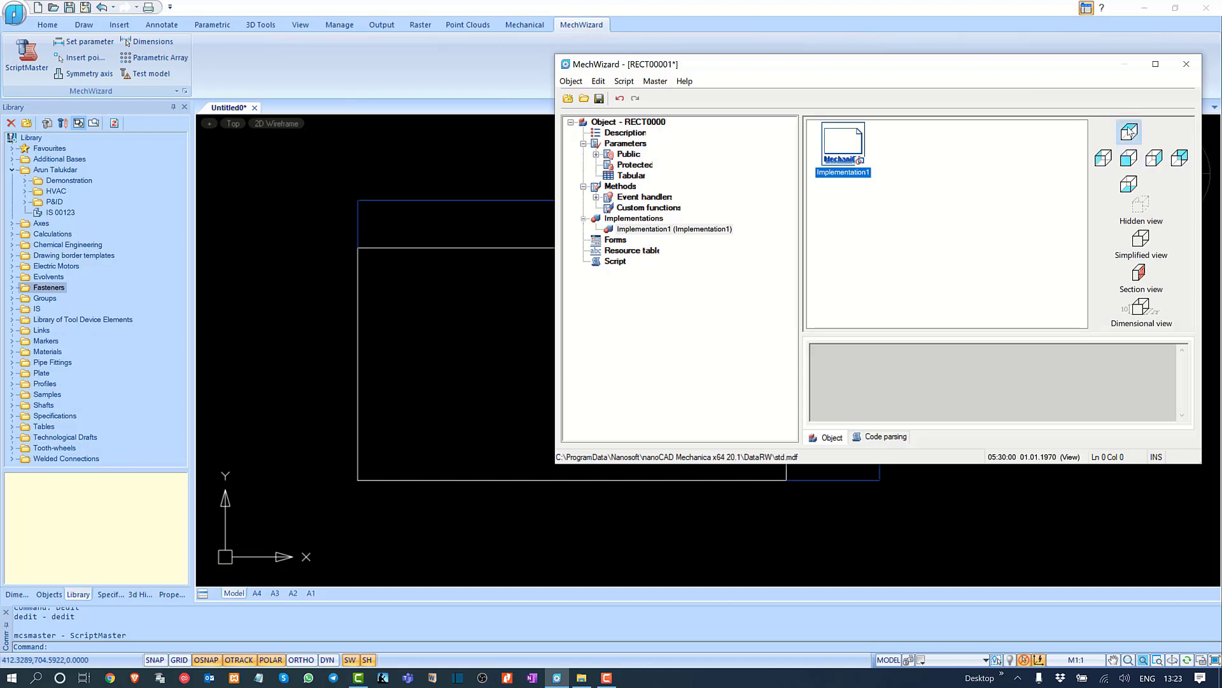
Step: Parametrically recognize the Implementation1 view from the rectangle and its two dimensions, with the insertion point at the rectangle's lower-left corner
right_click(849, 150)
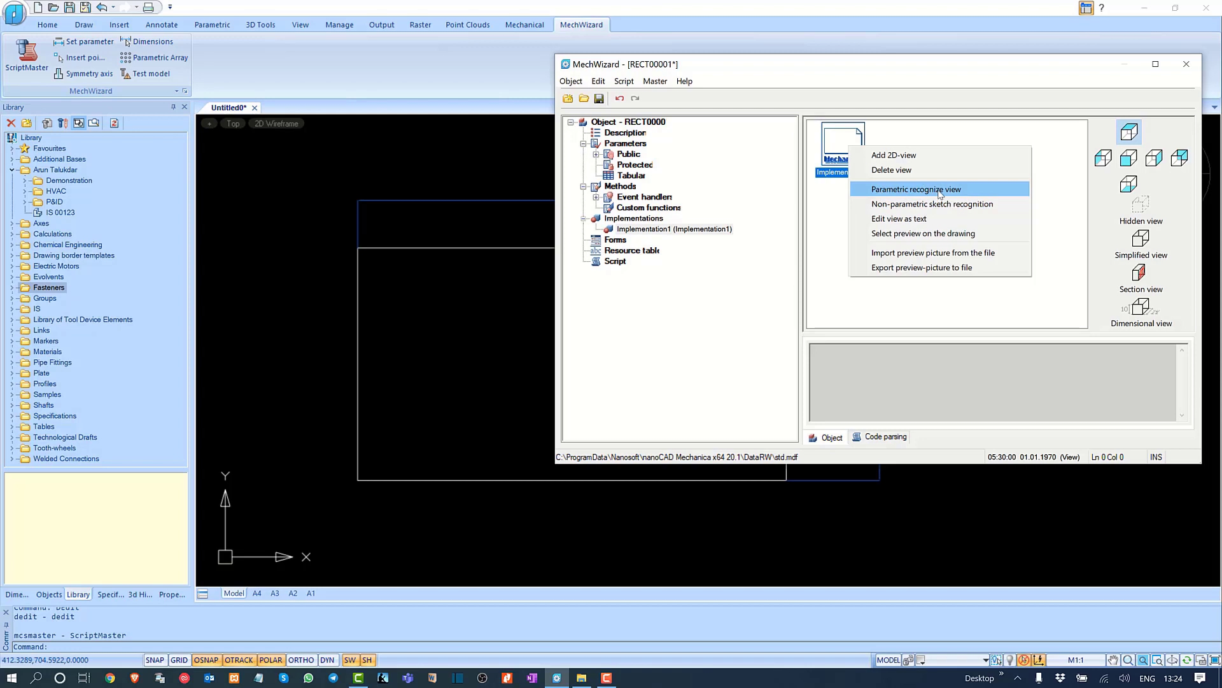
left_click(938, 190)
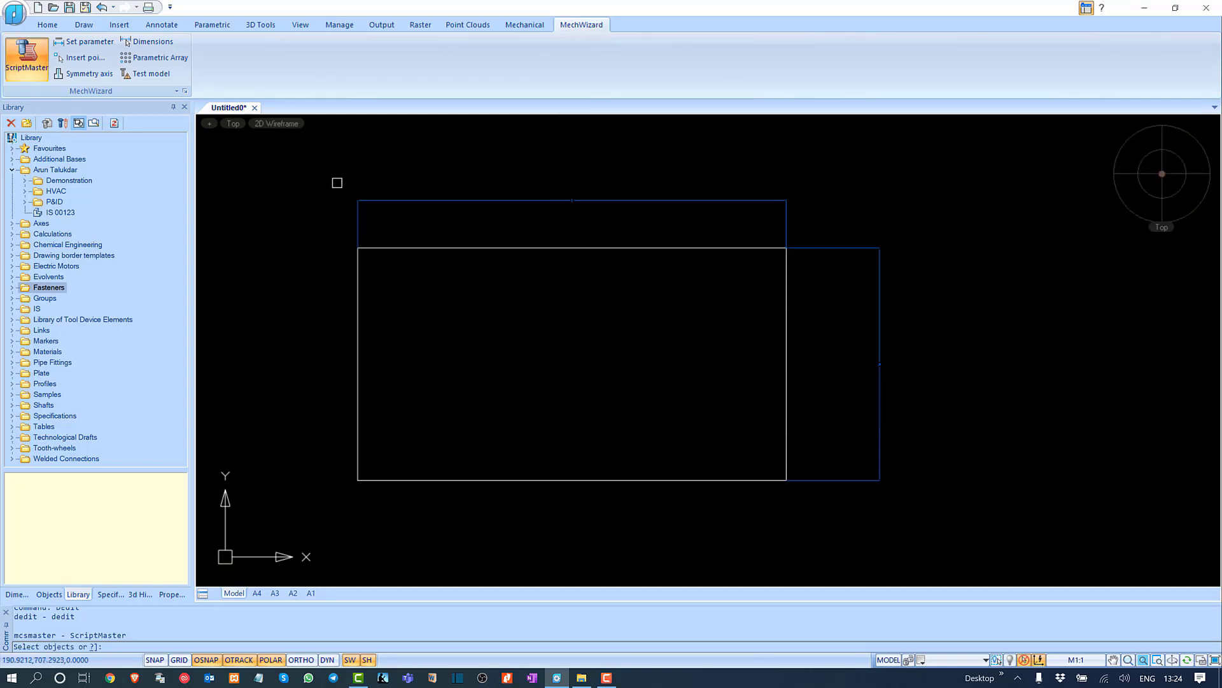
left_click(281, 158)
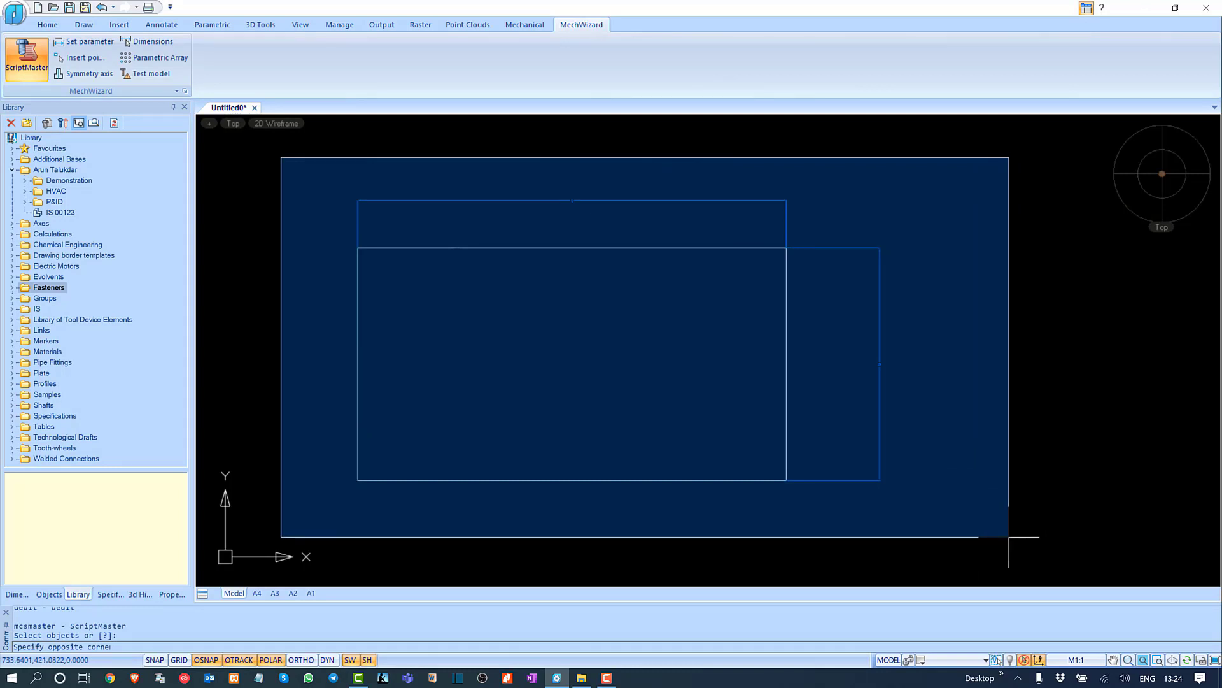
left_click(1009, 537)
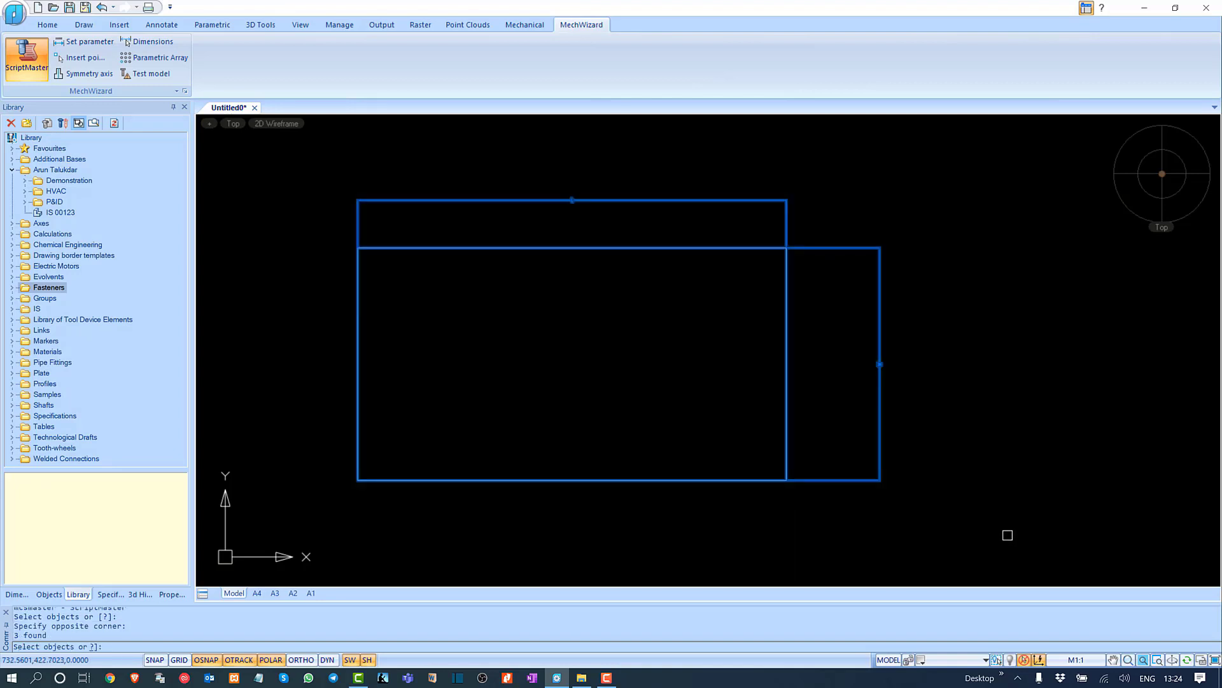
key("Return")
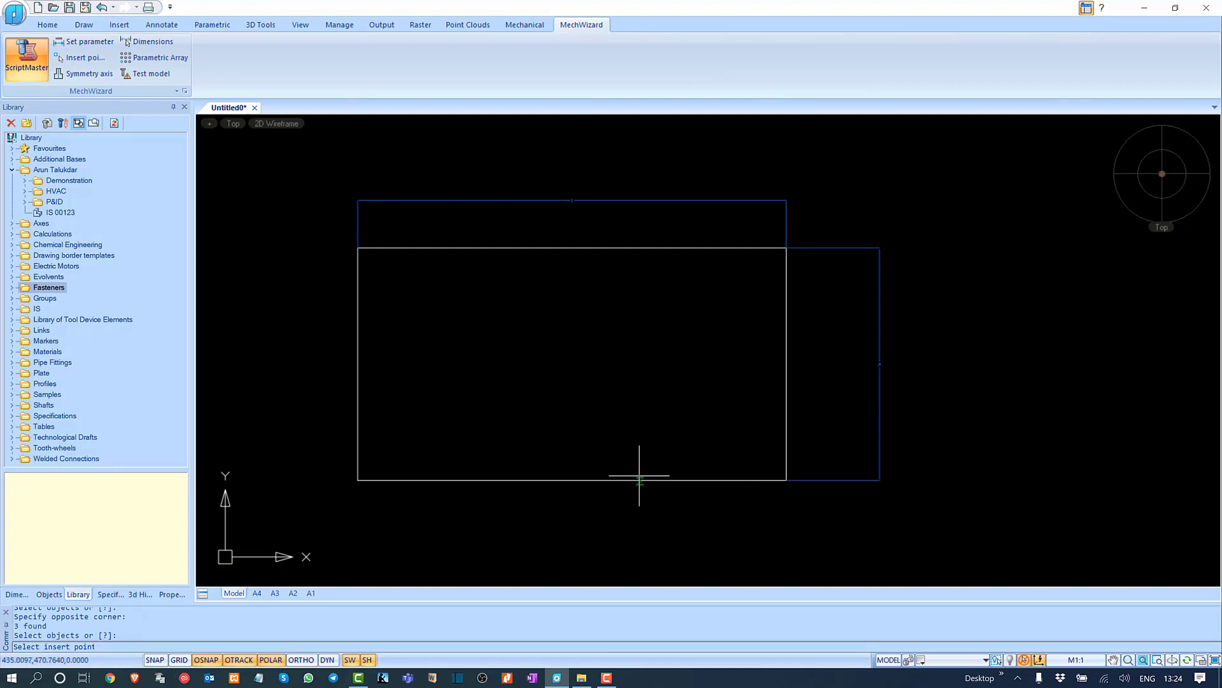
left_click(358, 481)
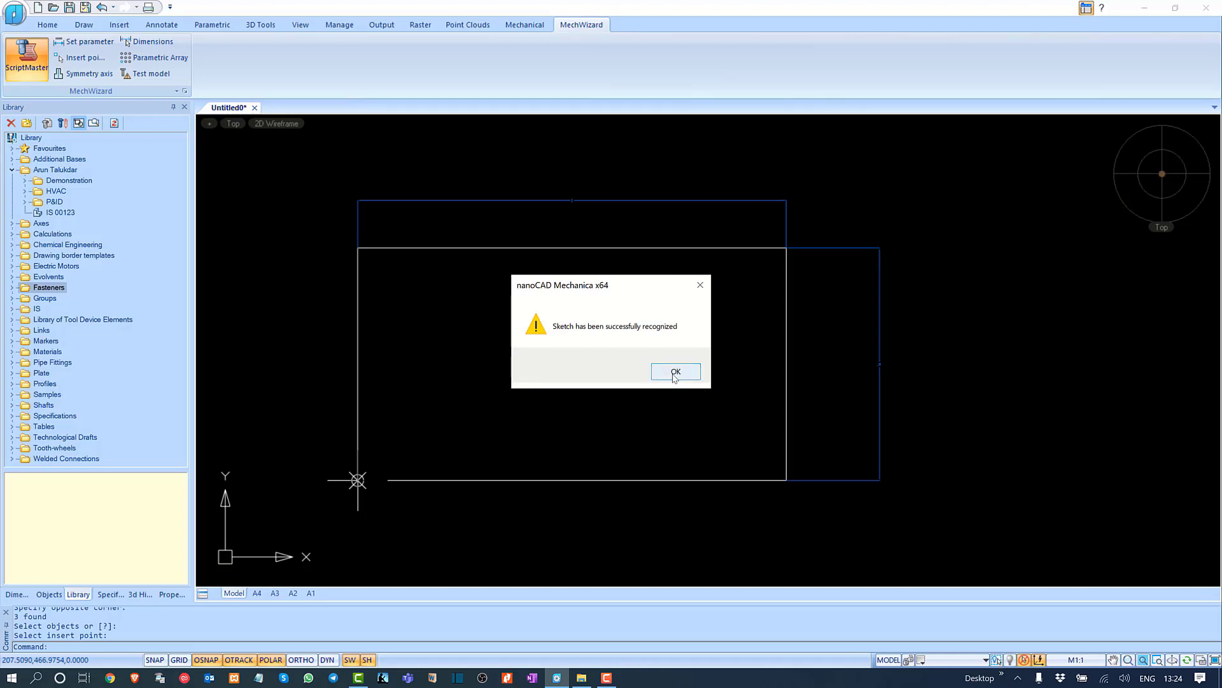
left_click(666, 377)
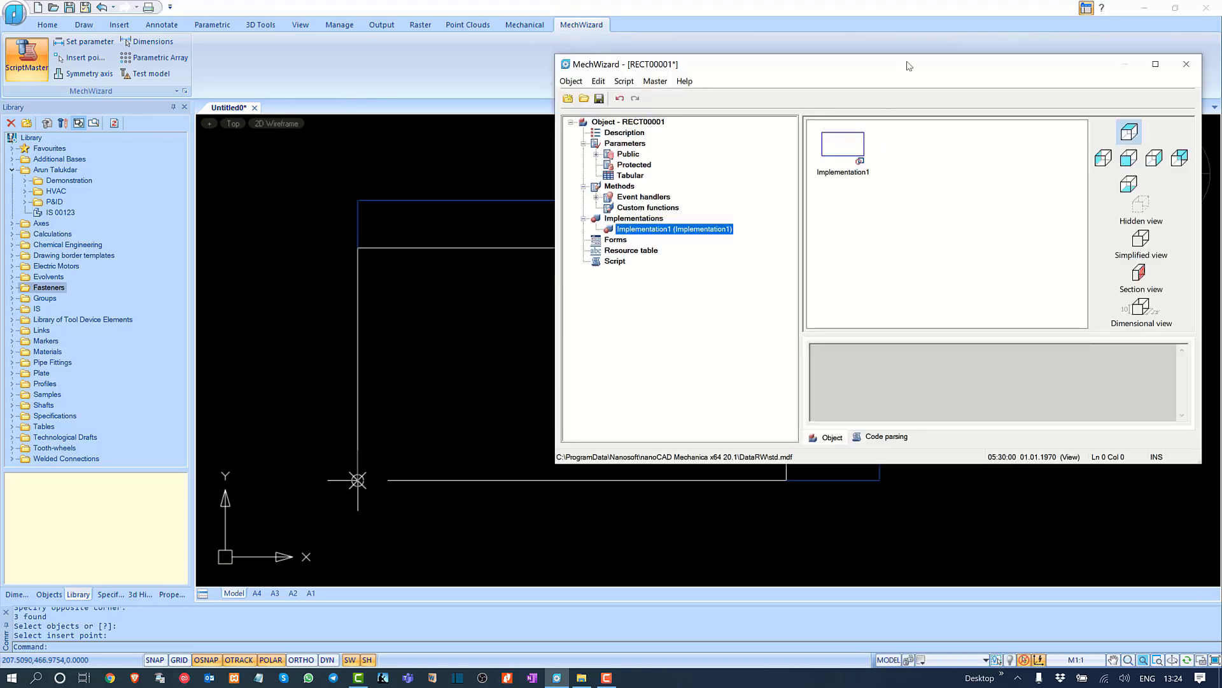
Step: Review the generated Implementation1 code and close the object editor, saving the changes to RECT00001
left_click_drag(910, 67, 757, 100)
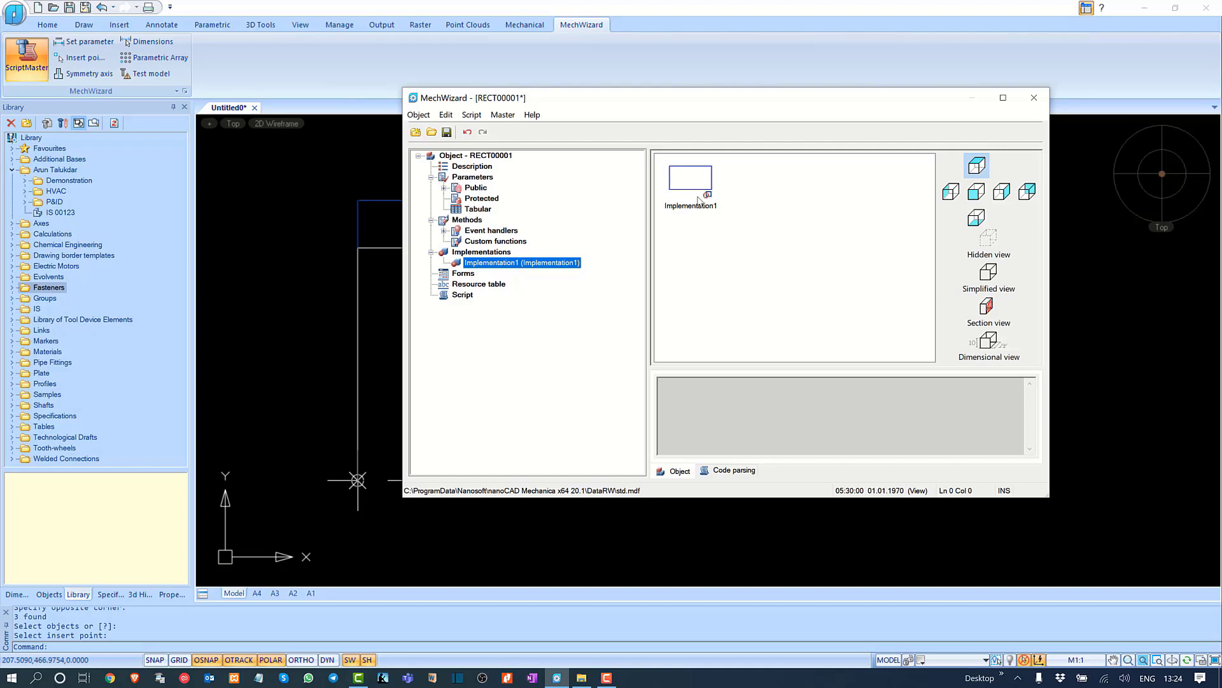
double_click(695, 183)
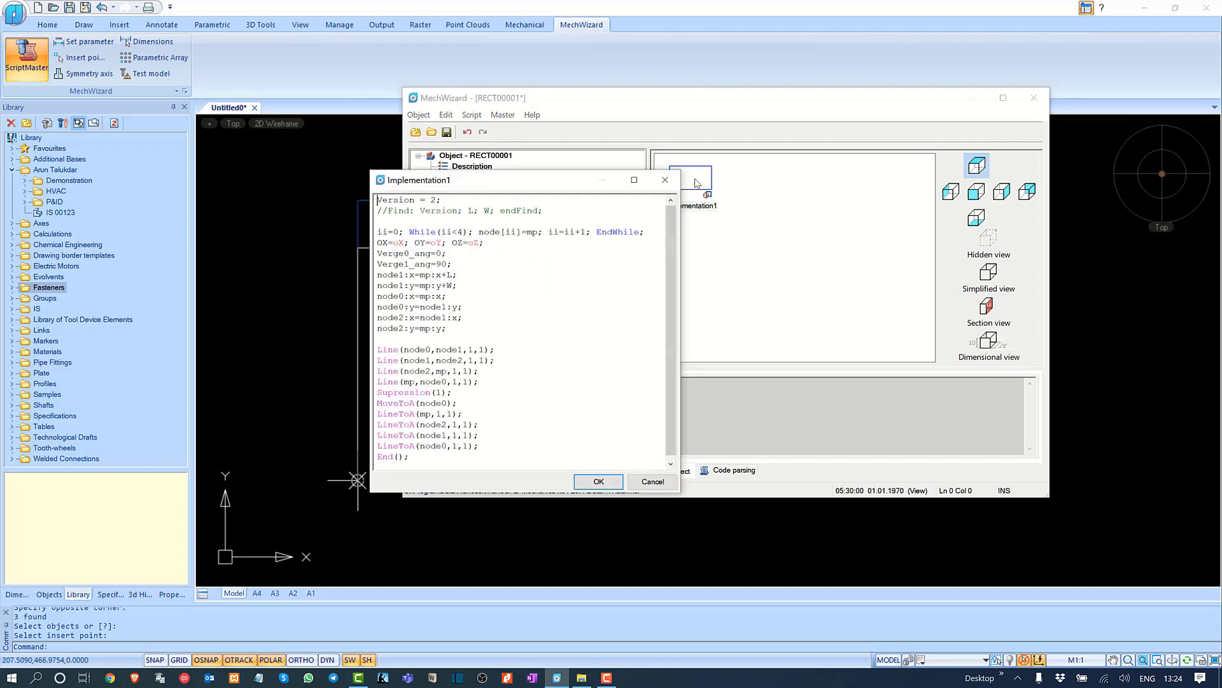
left_click(665, 180)
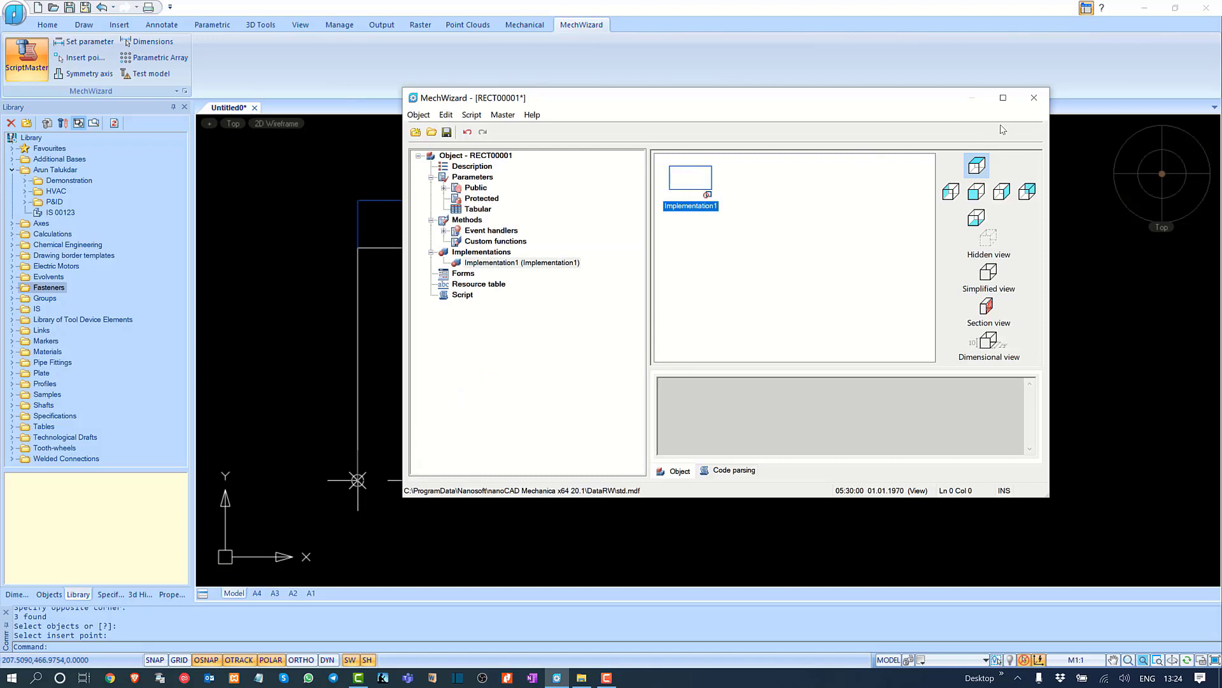
left_click(1034, 97)
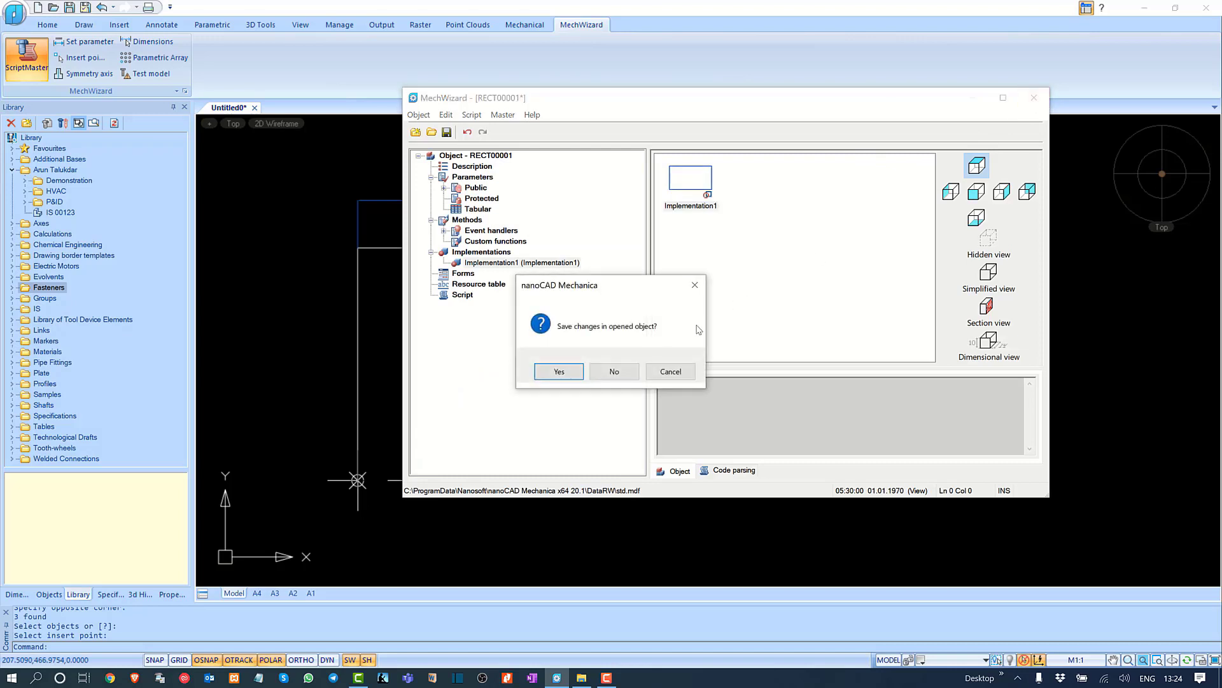
left_click(555, 371)
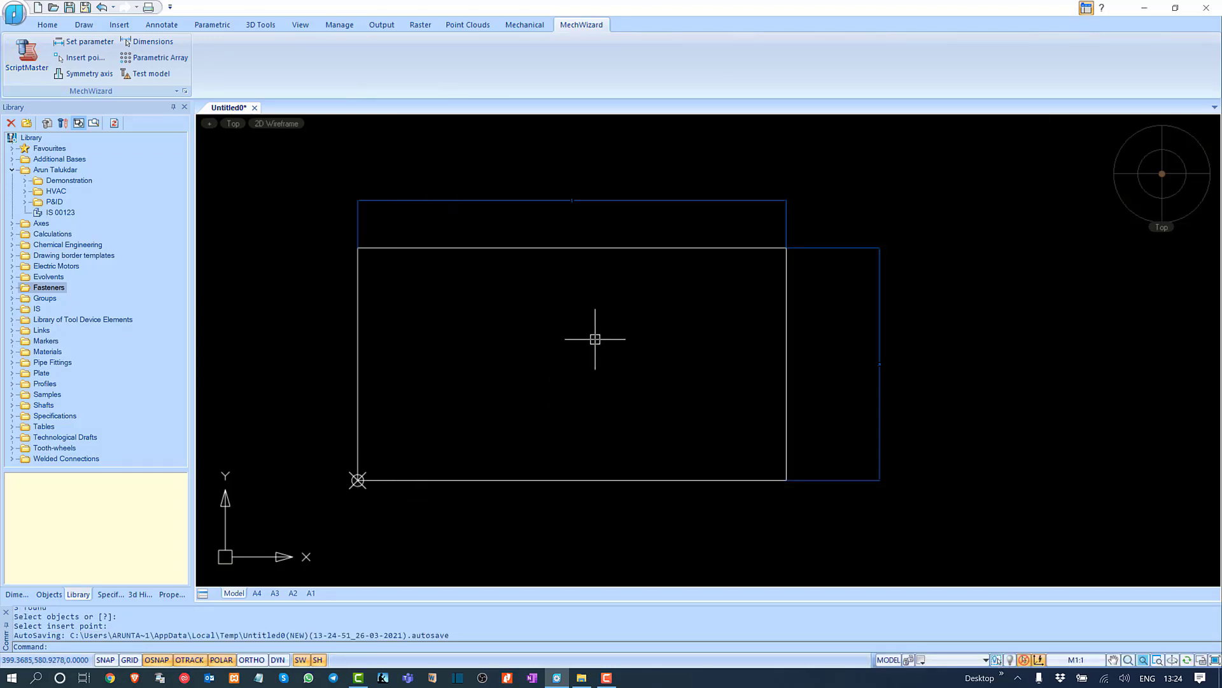
middle_click_drag(573, 331, 597, 320)
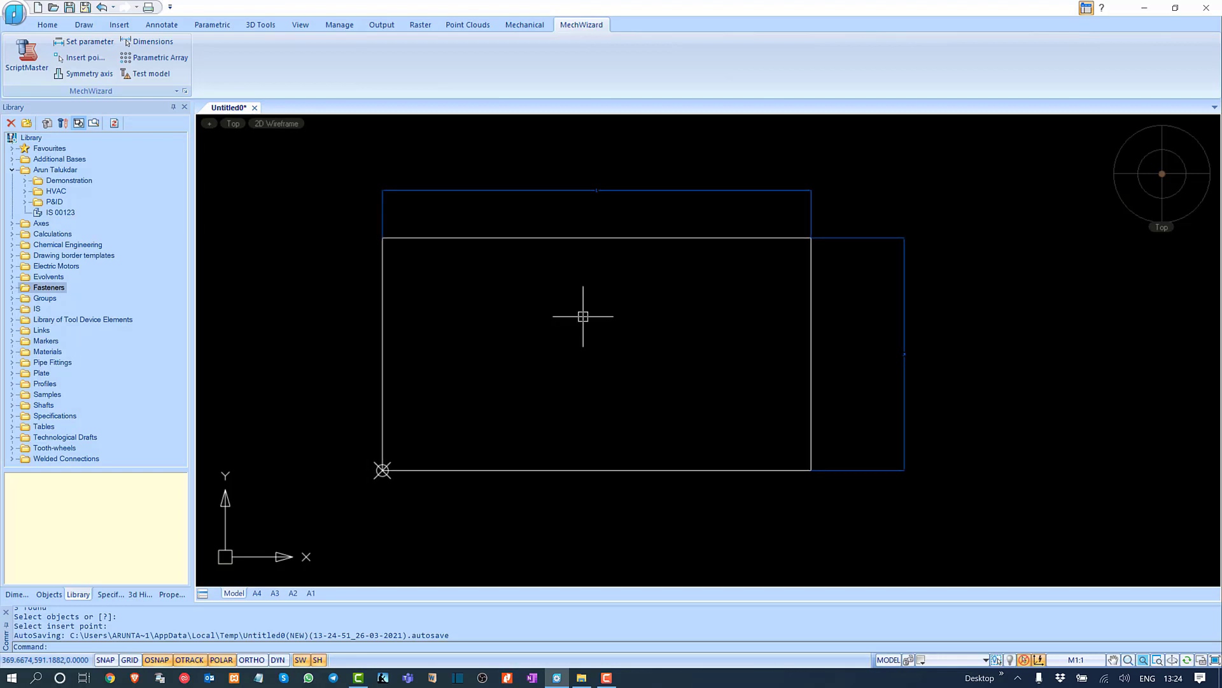
left_click(27, 54)
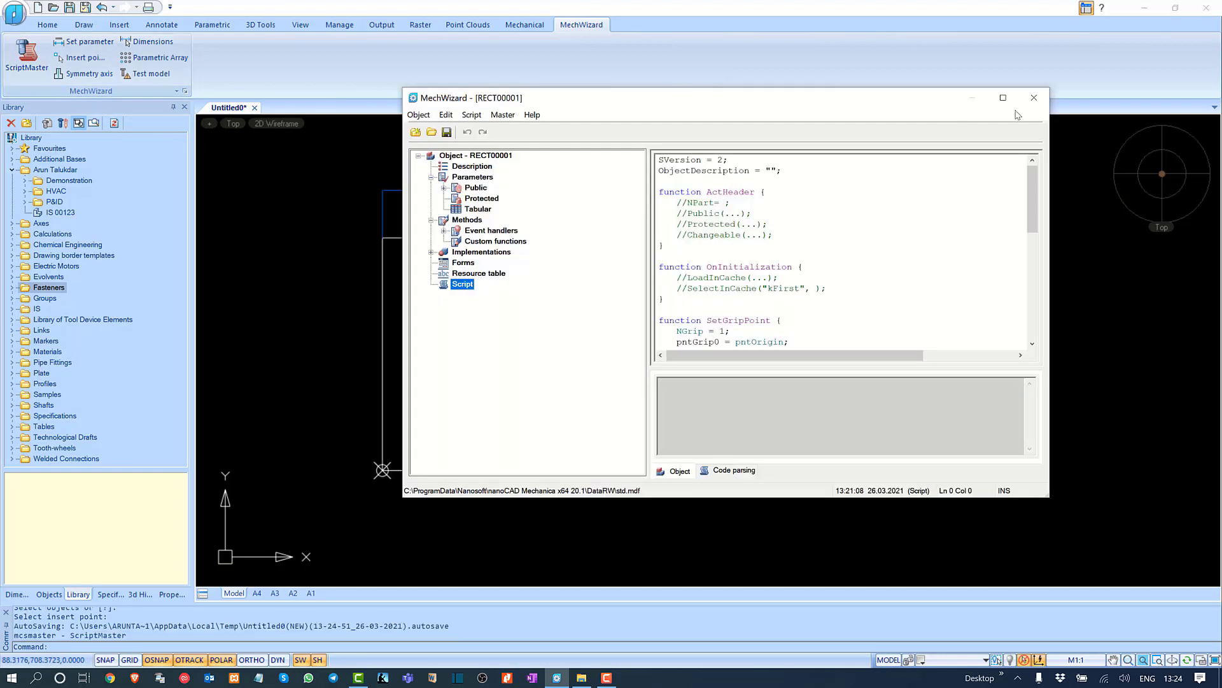
left_click(1034, 97)
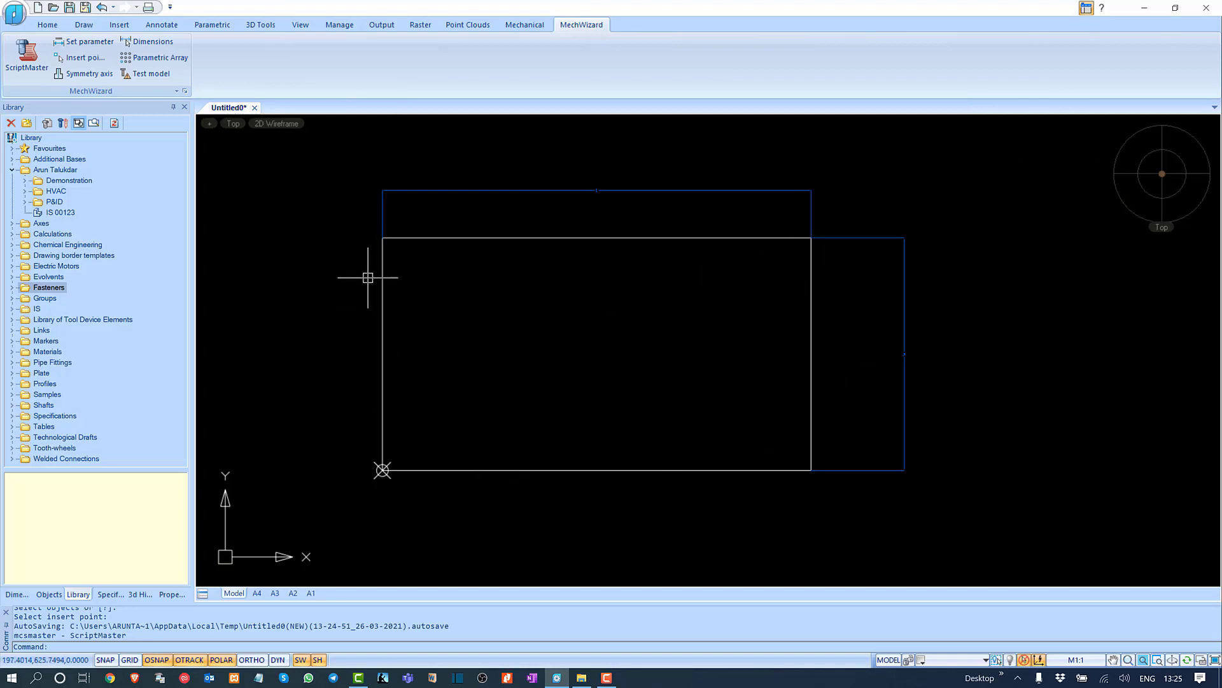
middle_click_drag(671, 295, 662, 286)
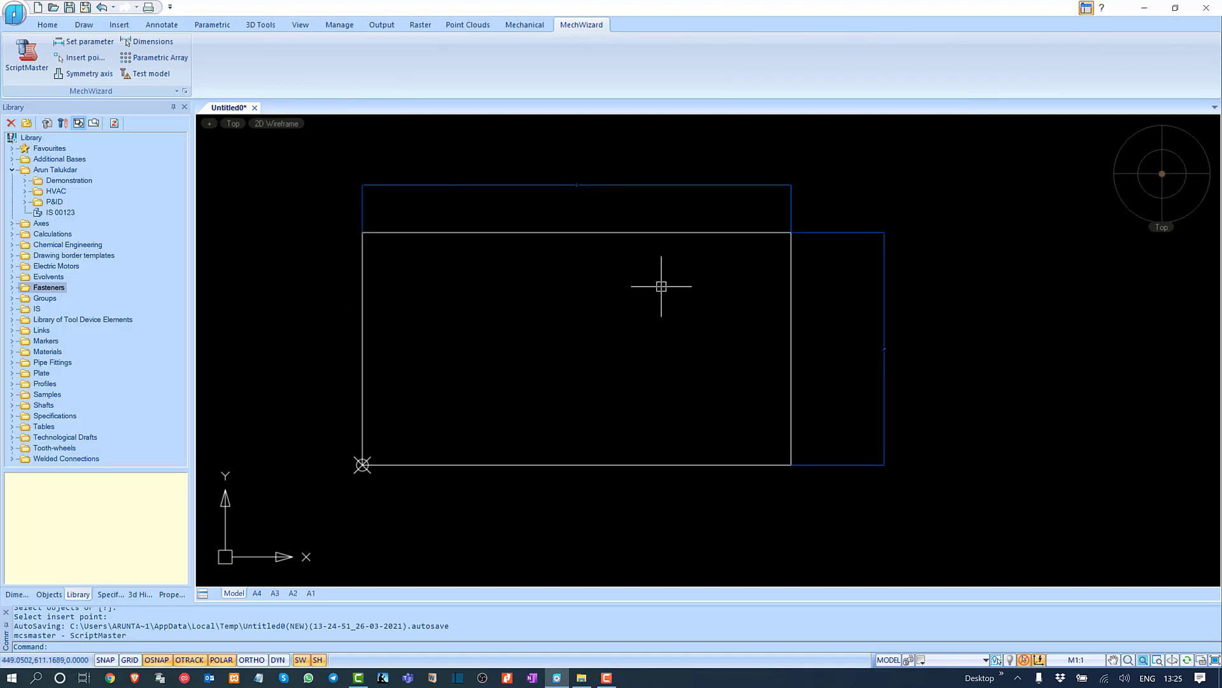
scroll(565, 295, "down", 2)
middle_click_drag(576, 300, 549, 291)
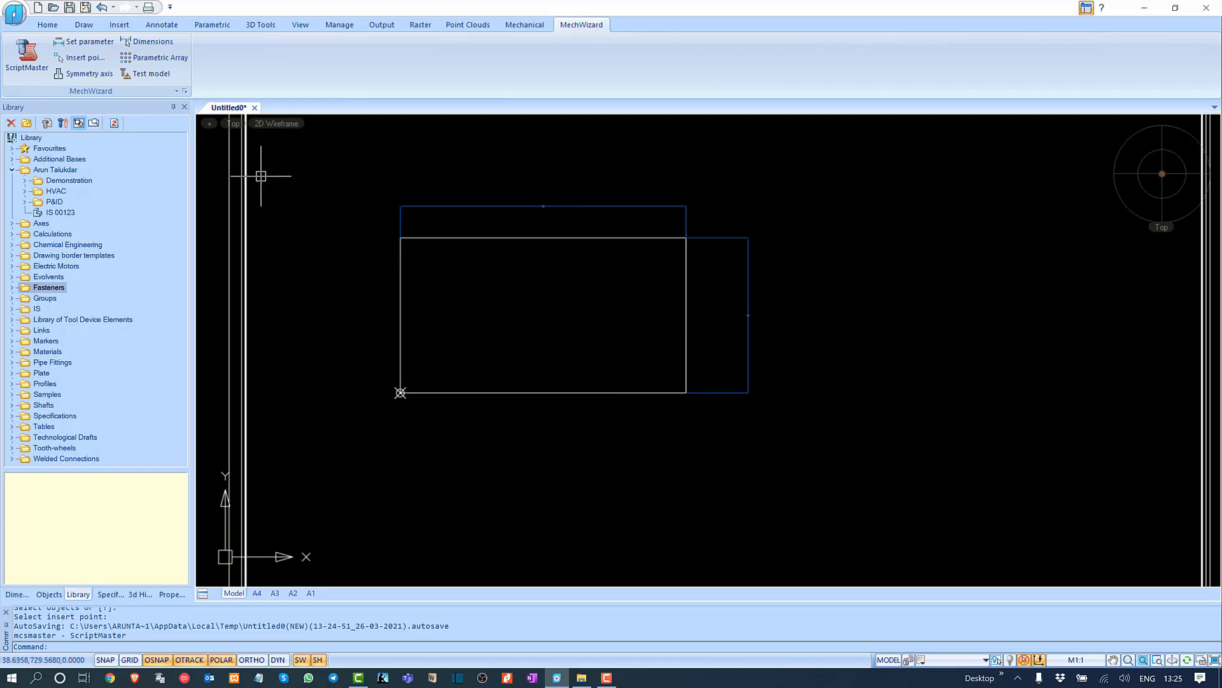
Step: Test the parametric model on the rectangle, its two dimensions and the insertion point marker
left_click(90, 62)
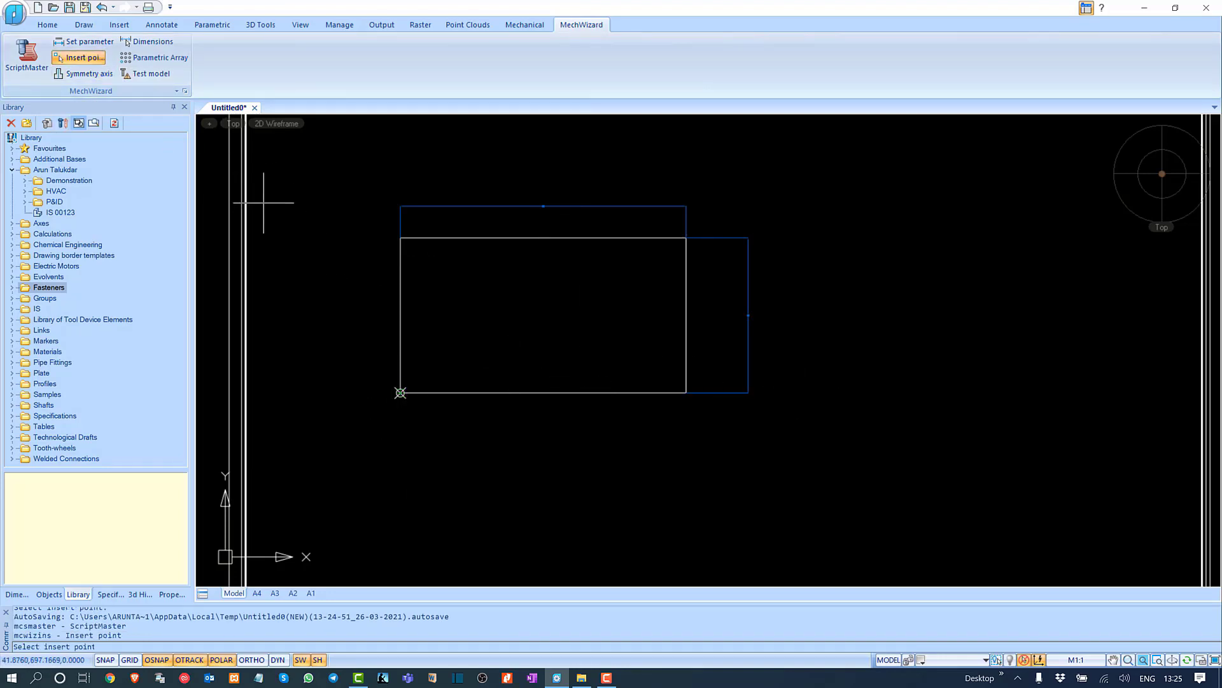
key("Escape")
left_click(150, 73)
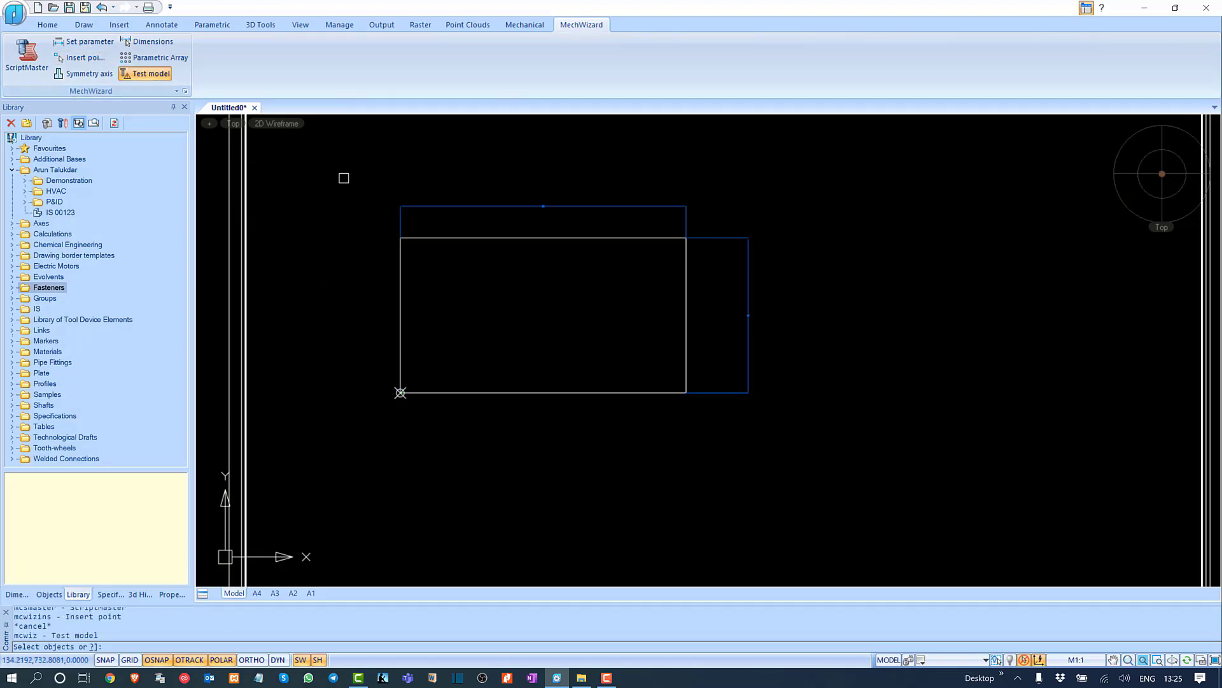
left_click(333, 160)
left_click(819, 467)
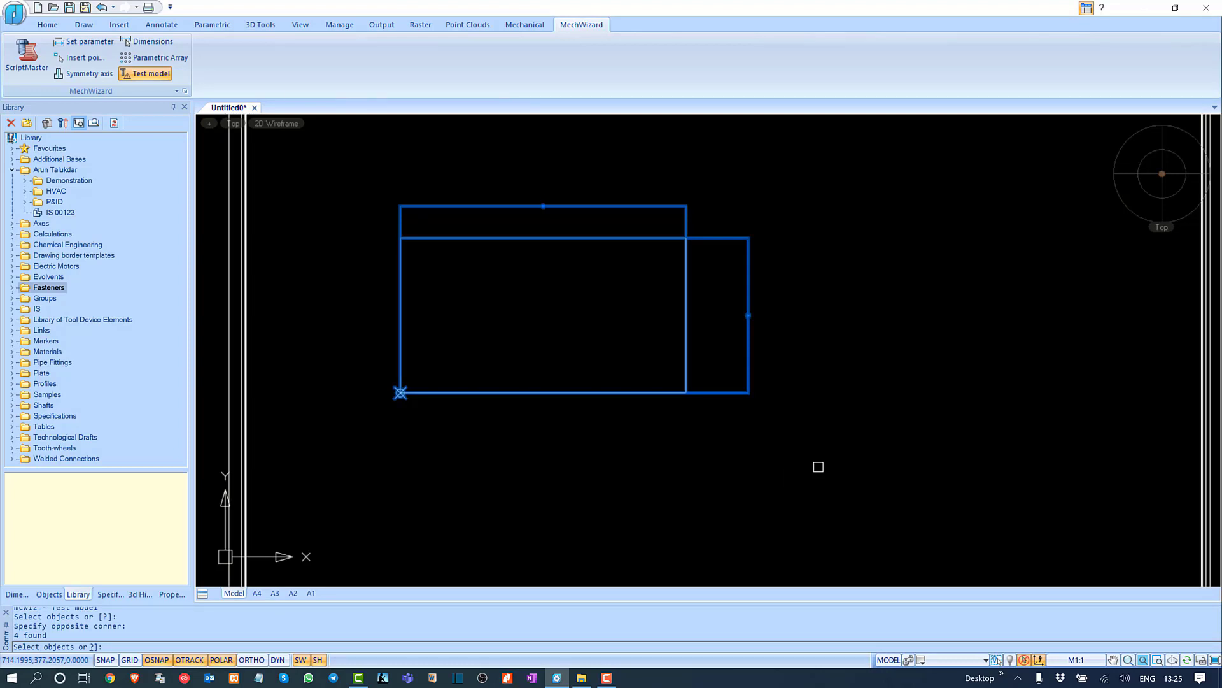
key("Return")
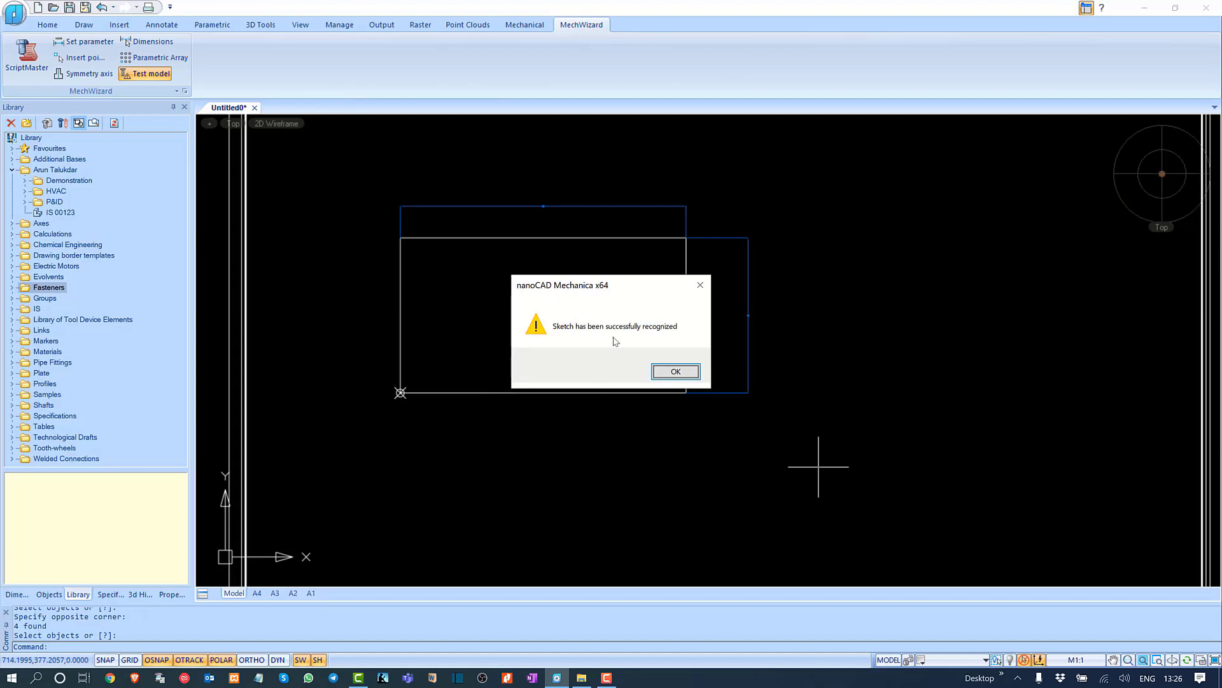
left_click(686, 374)
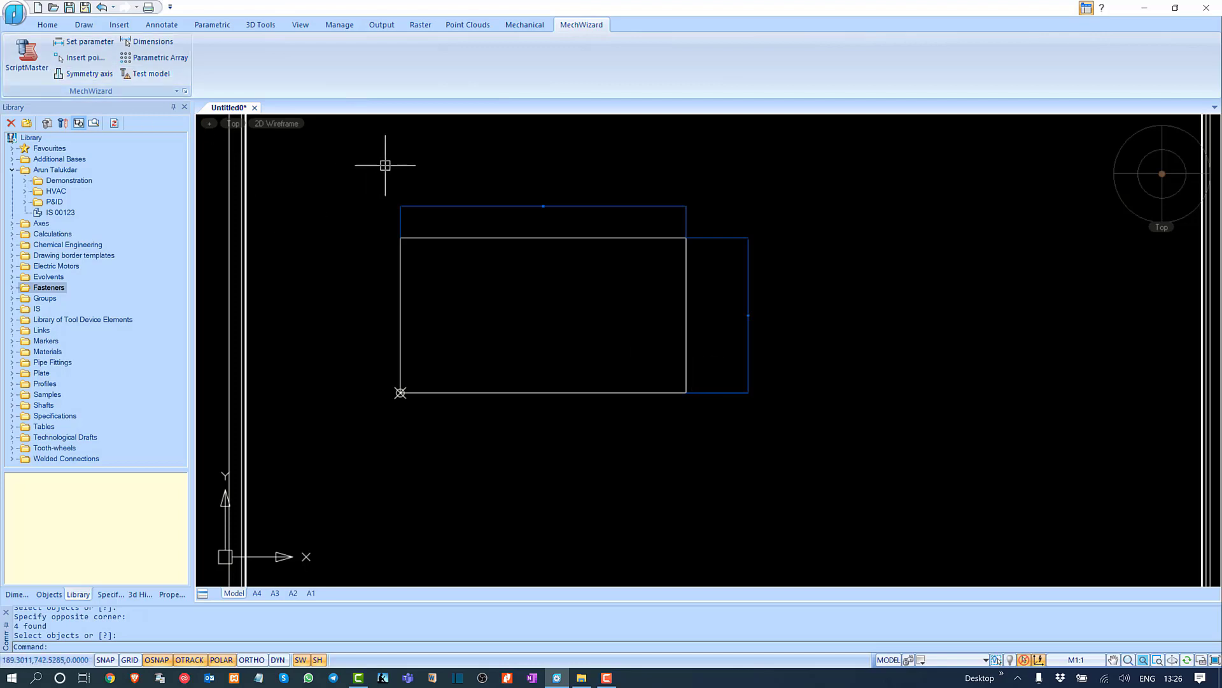
Step: Reopen the RECT00001 object in ScriptMaster and add a table with the default name to its tabular parameters
left_click(37, 65)
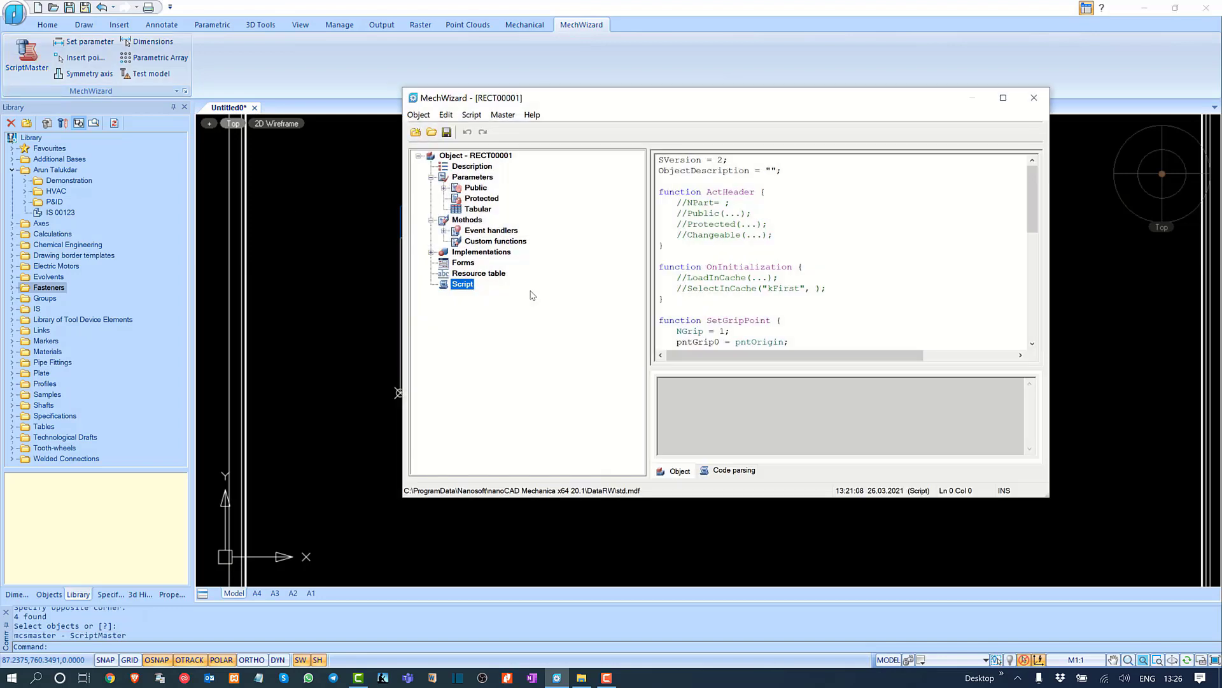
left_click(500, 160)
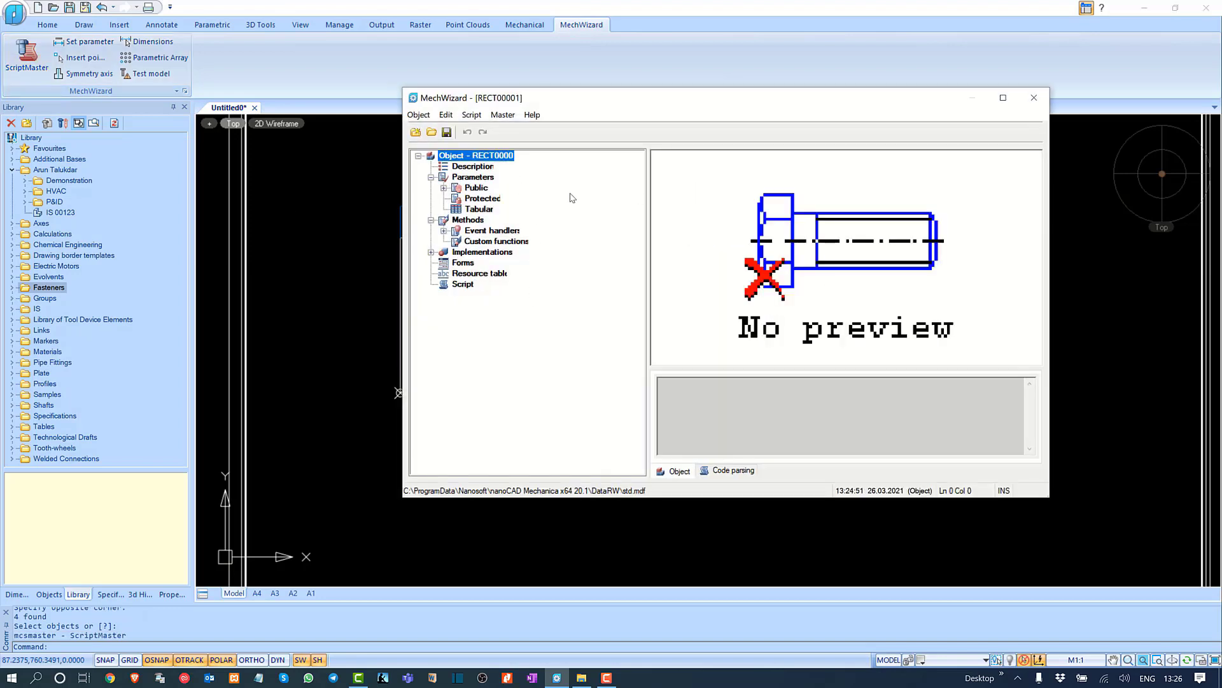
left_click(502, 252)
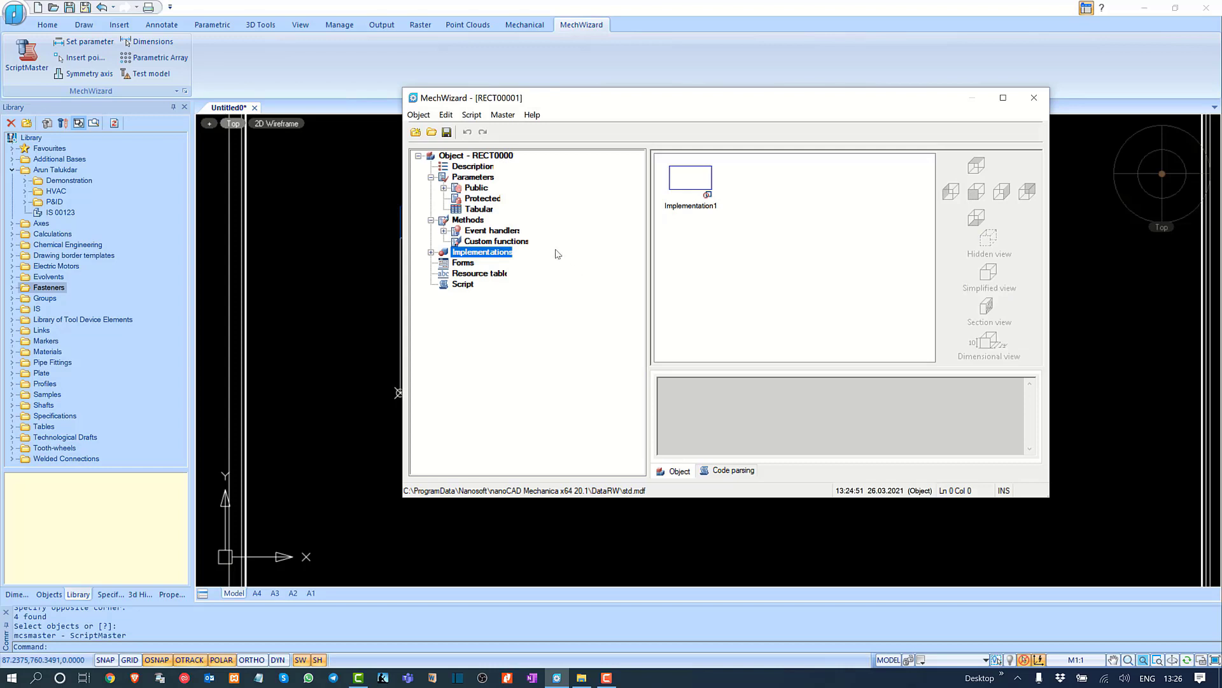
left_click_drag(612, 101, 678, 153)
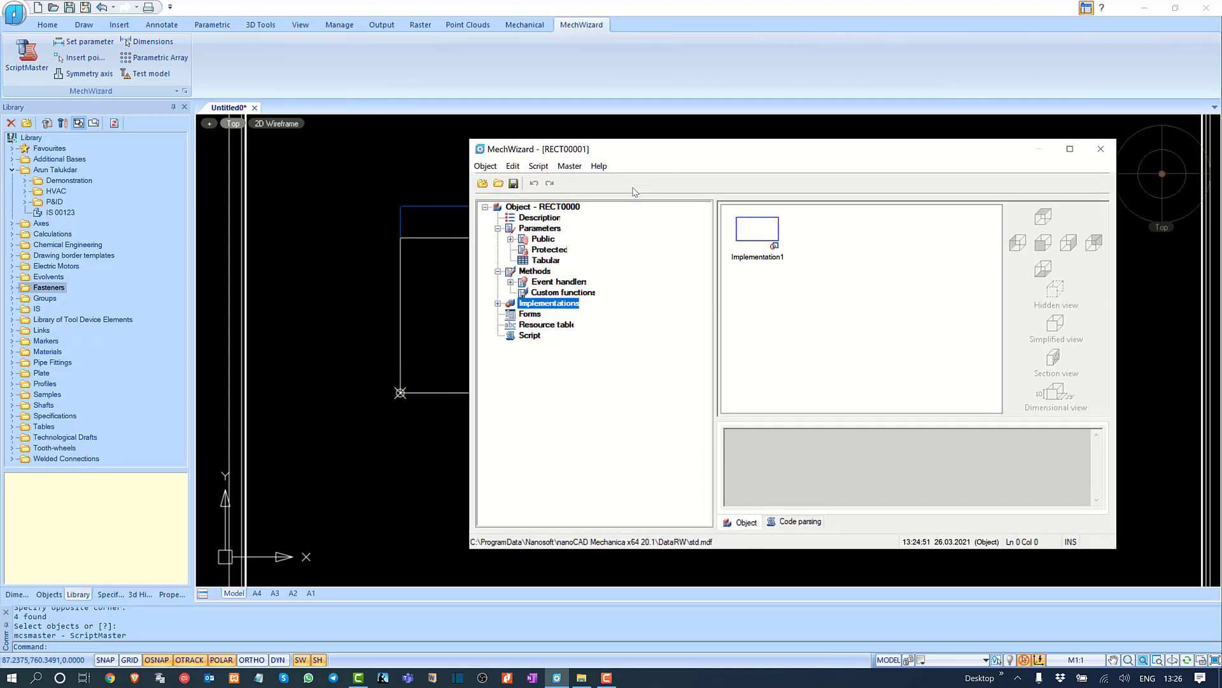
left_click(552, 263)
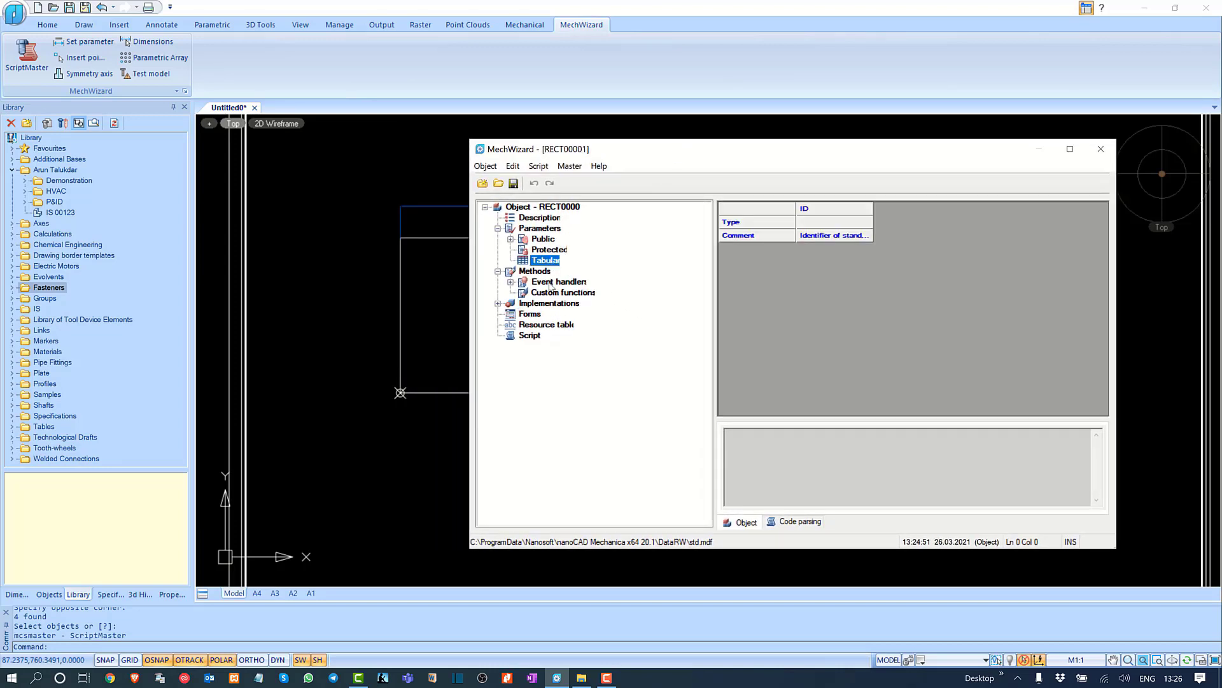
left_click(561, 304)
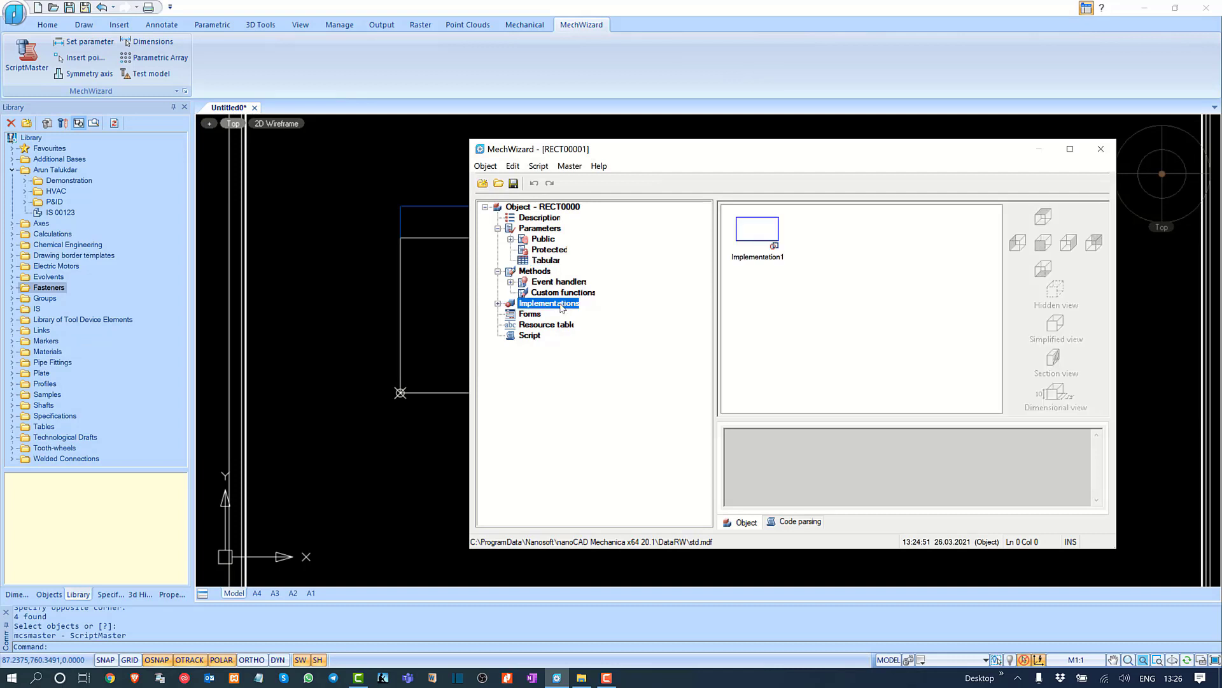
left_click(551, 261)
right_click(551, 261)
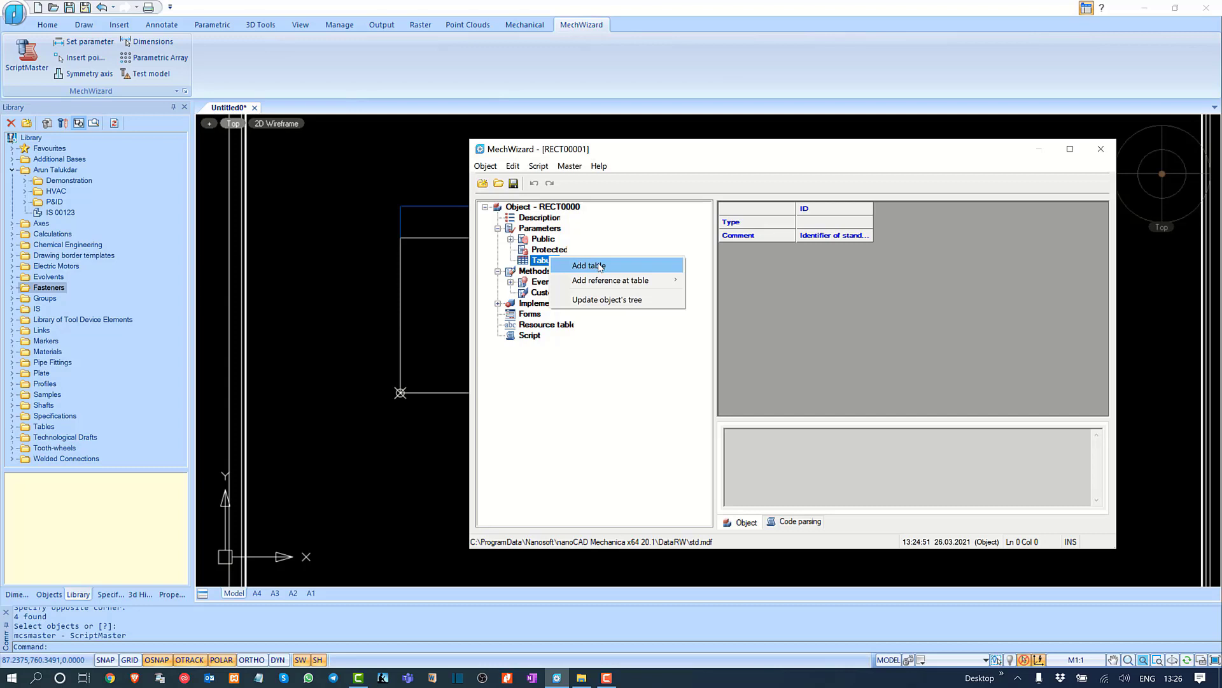
left_click(599, 267)
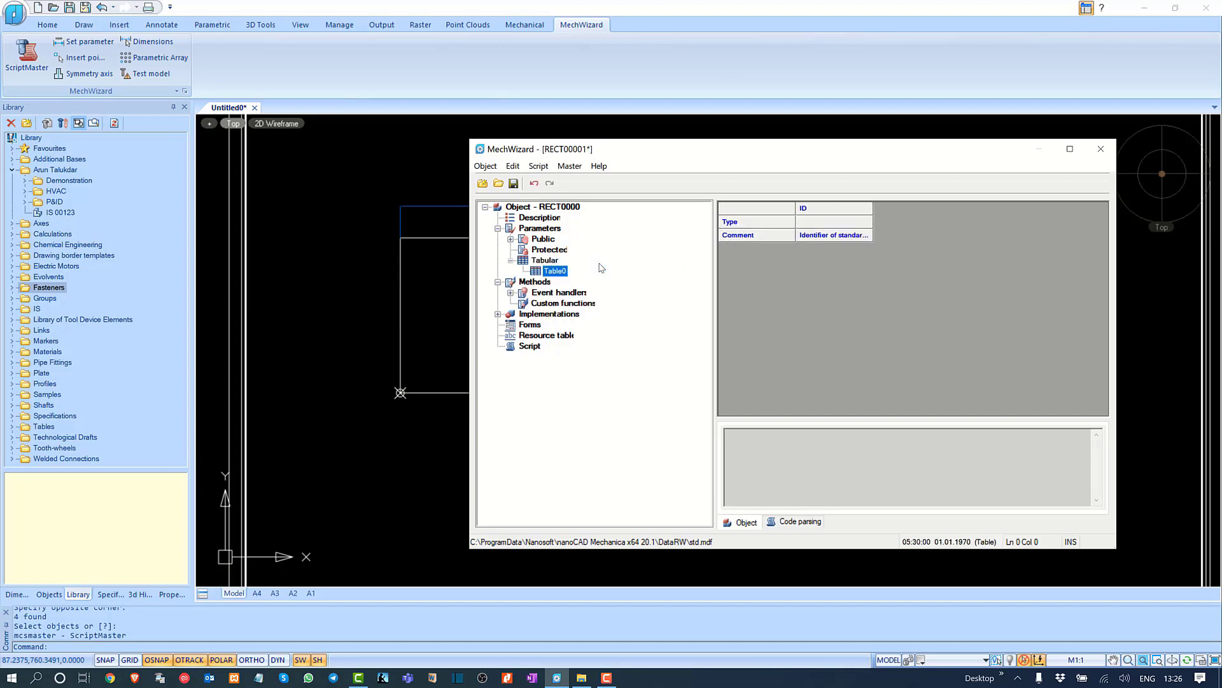
Step: Add a parameter named L to the new table
right_click(564, 274)
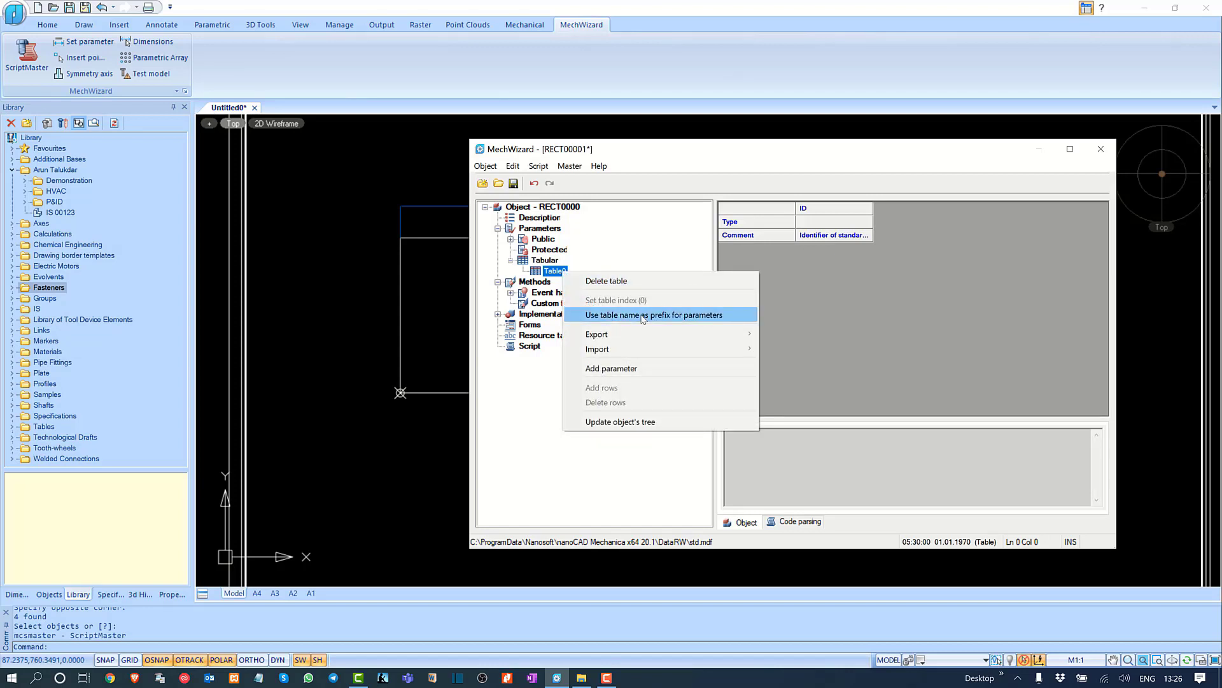
left_click(637, 368)
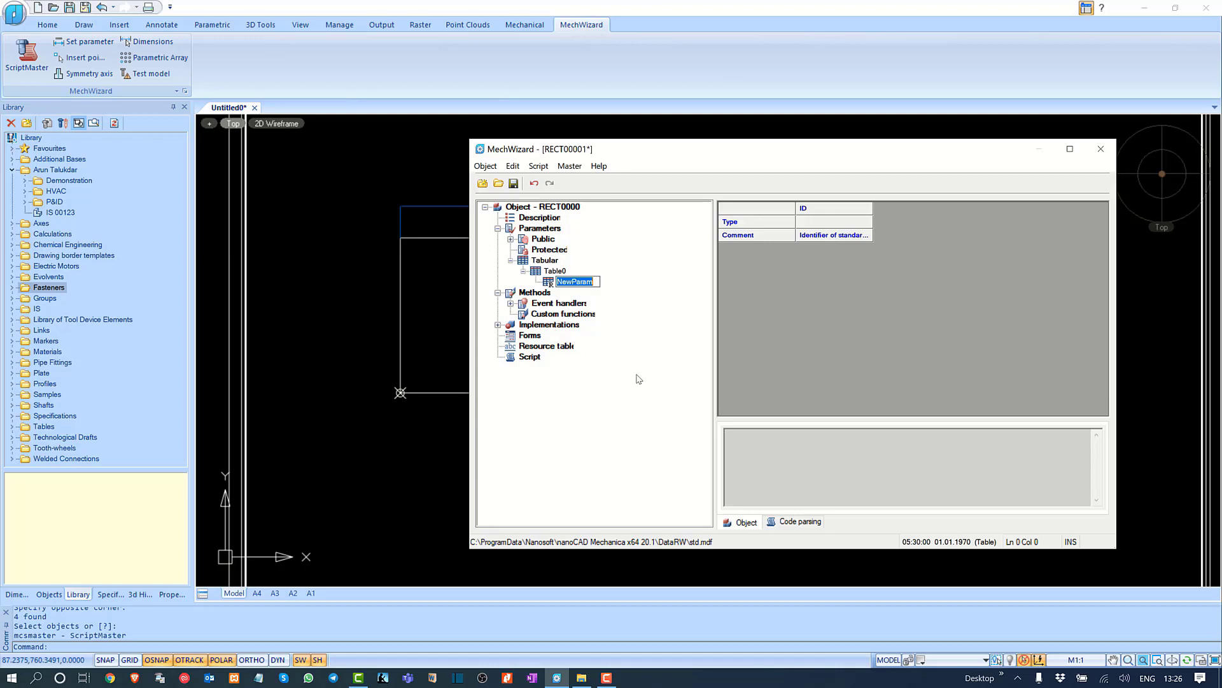
type("L")
key("Return")
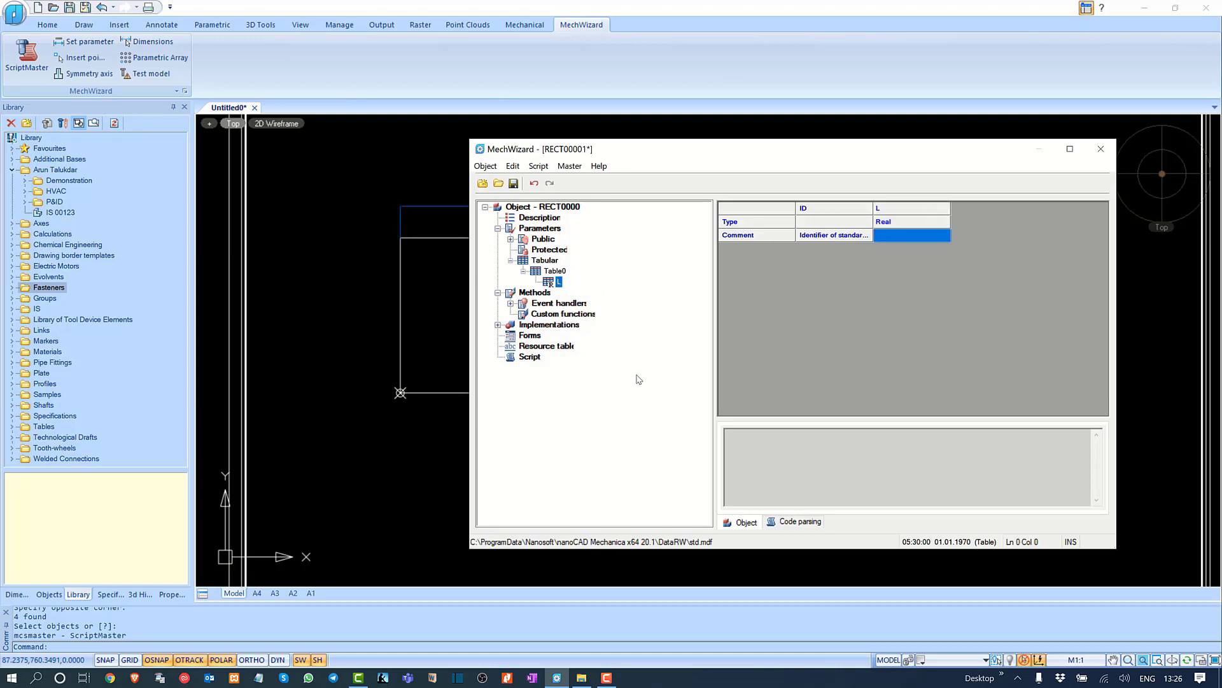
Step: Add a second parameter named W to the same table
left_click(564, 272)
right_click(564, 273)
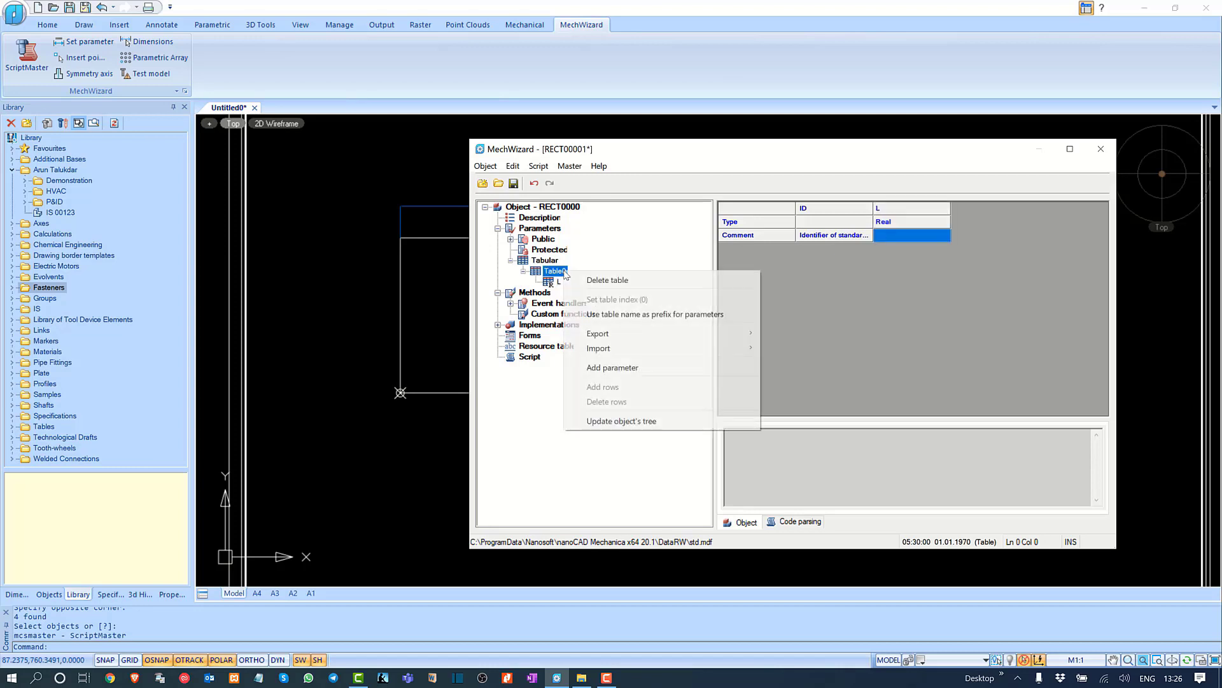
left_click(634, 368)
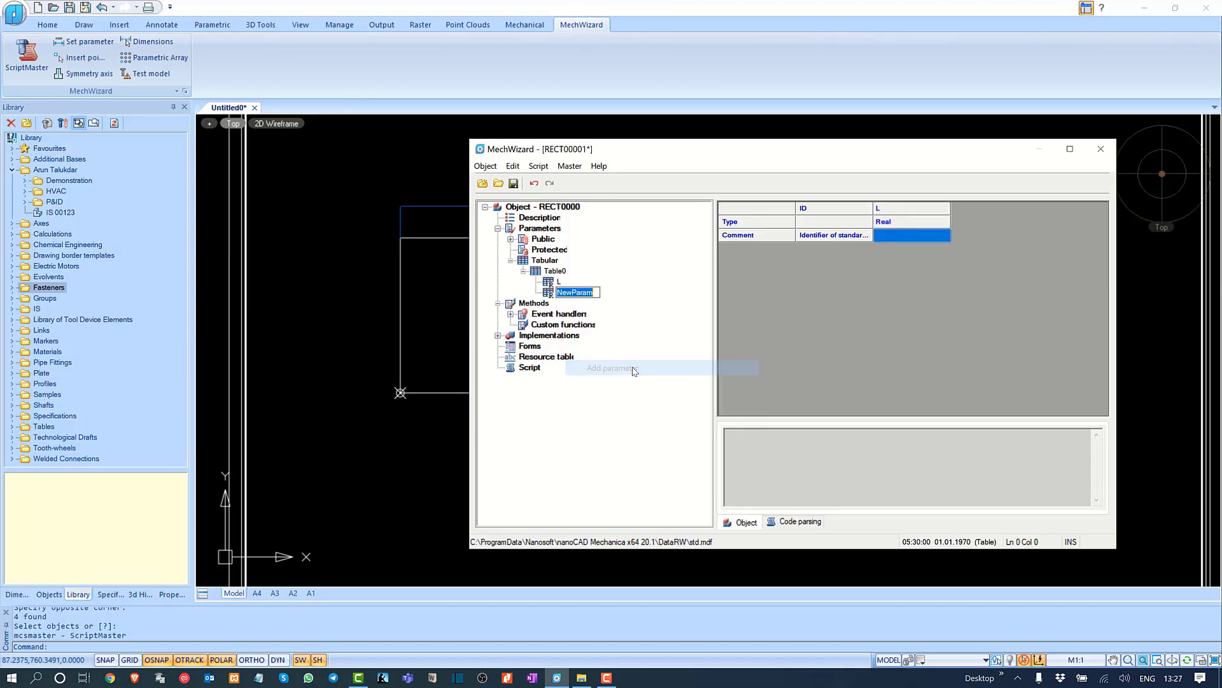
type("W")
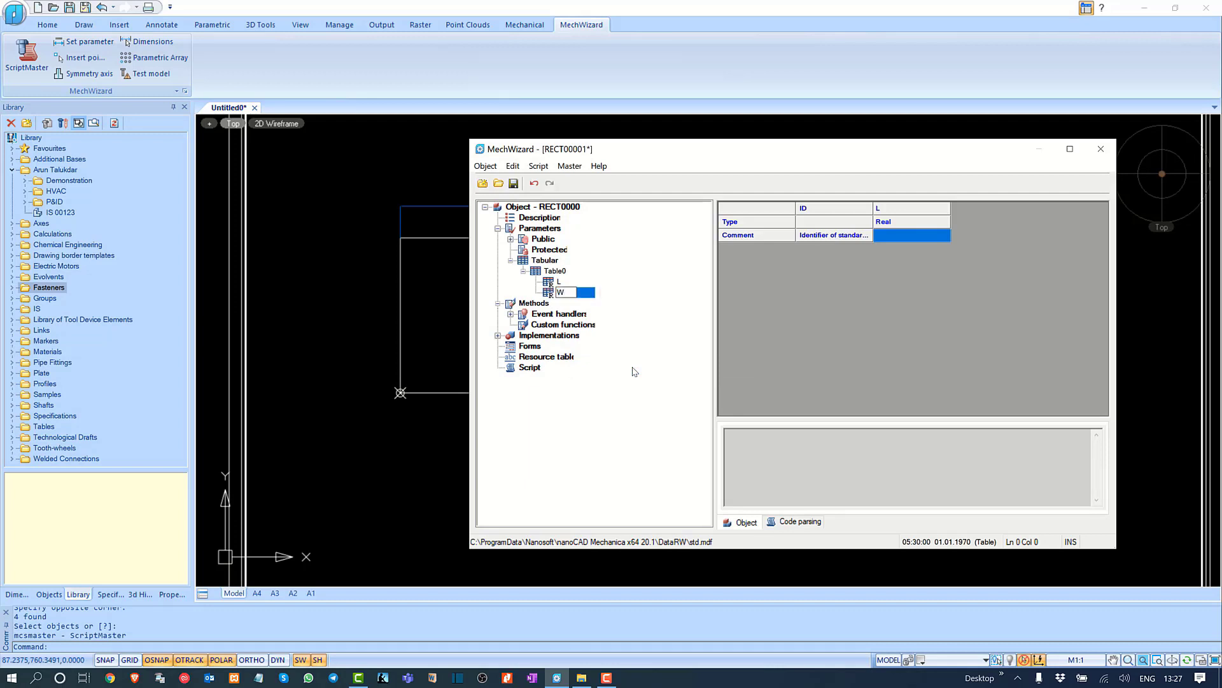
key("Return")
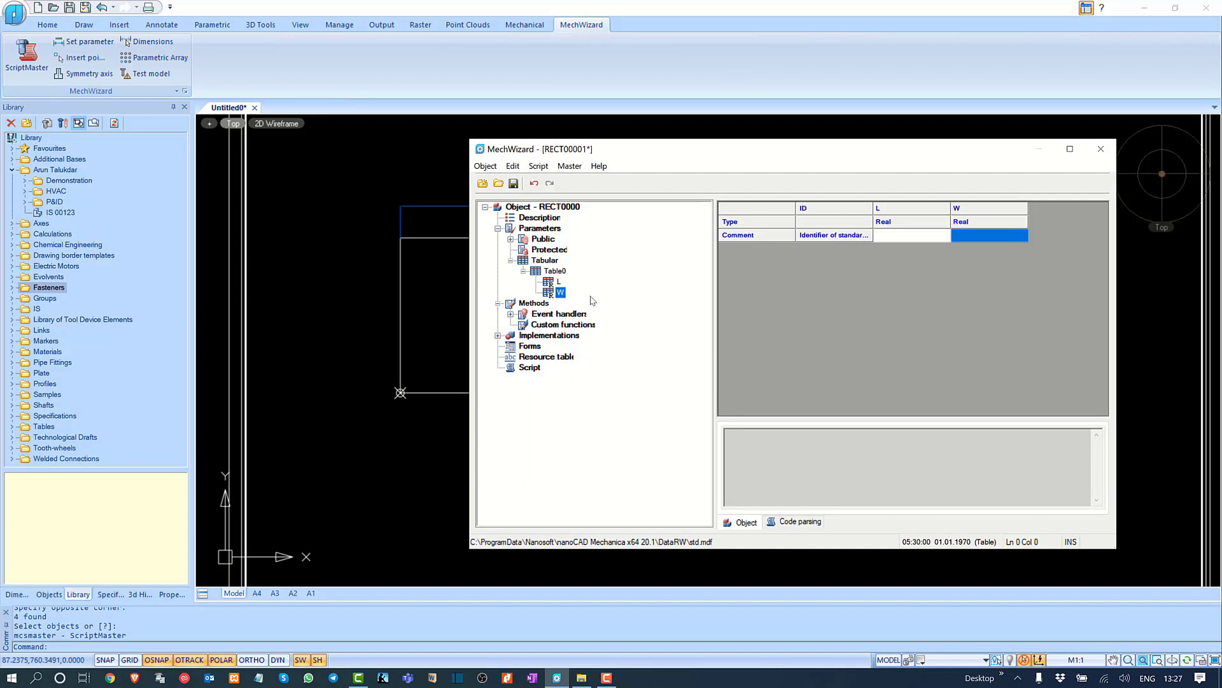
Step: Check the parameter type options of the tabular parameters L and W
left_click(560, 282)
right_click(560, 284)
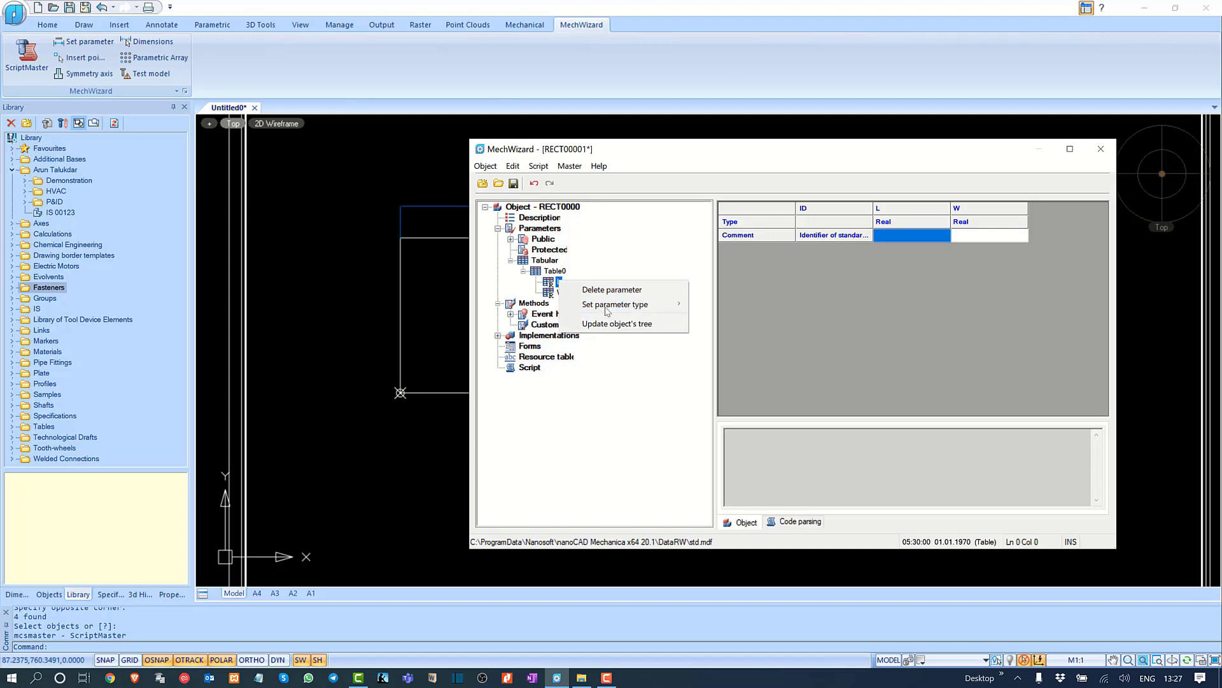
mouse_move(608, 306)
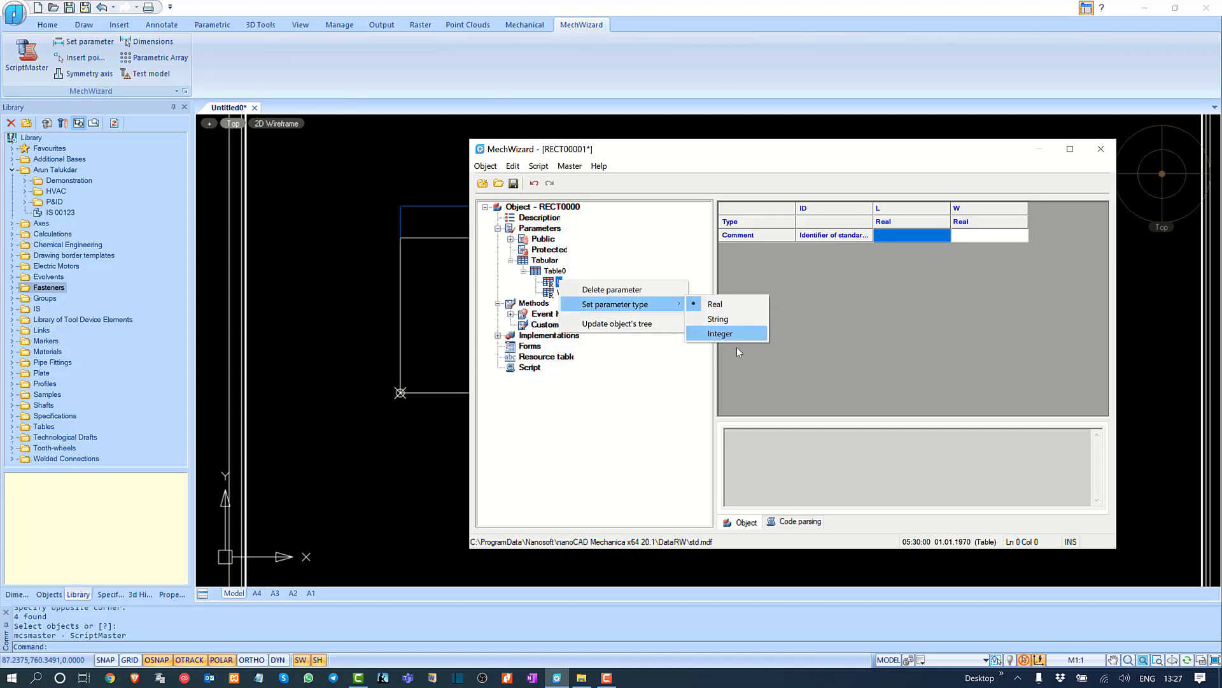
left_click(648, 415)
left_click(560, 292)
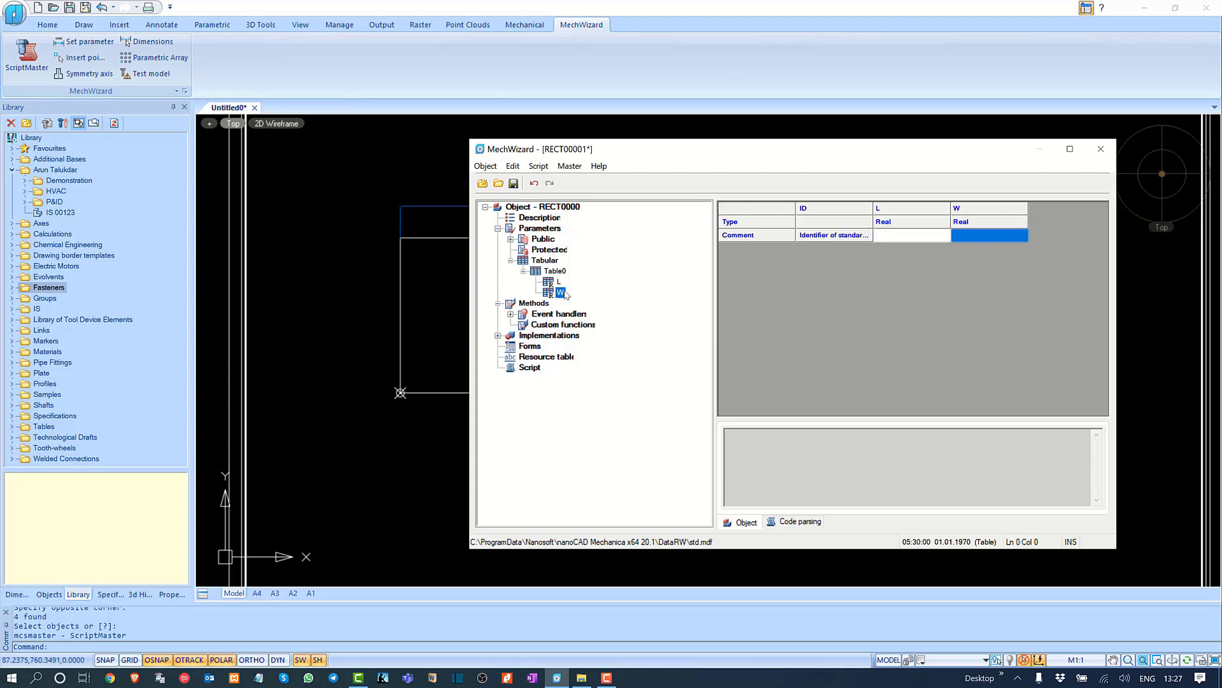
right_click(563, 292)
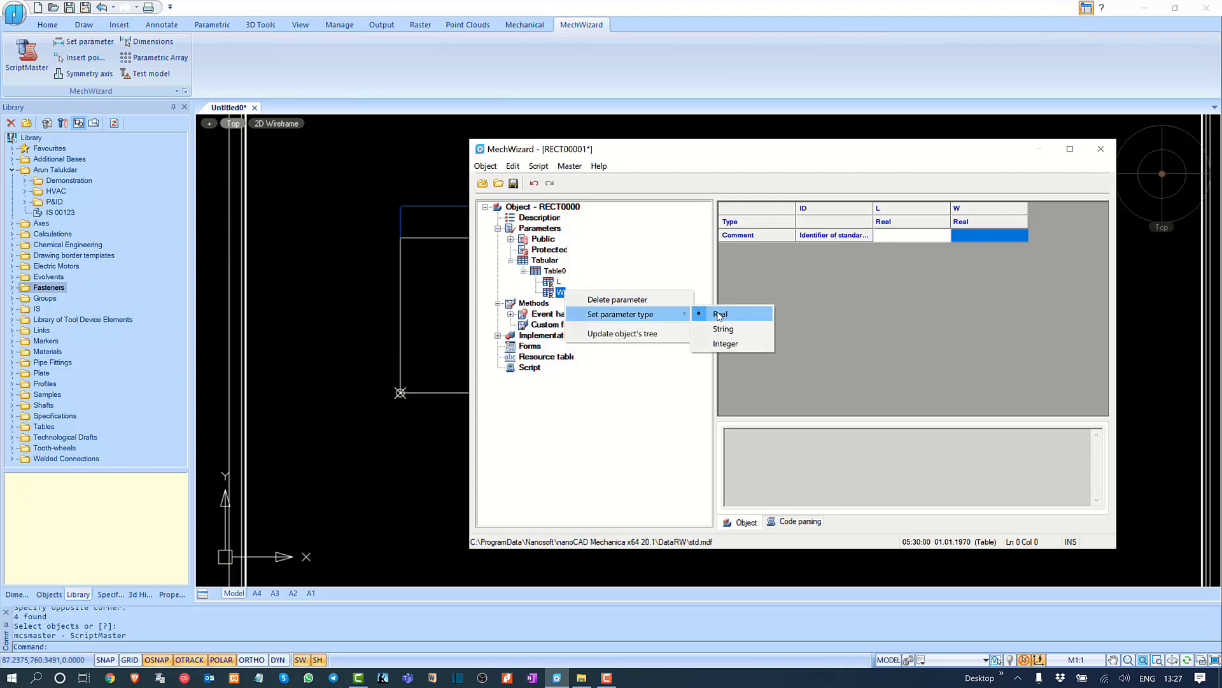
left_click(635, 398)
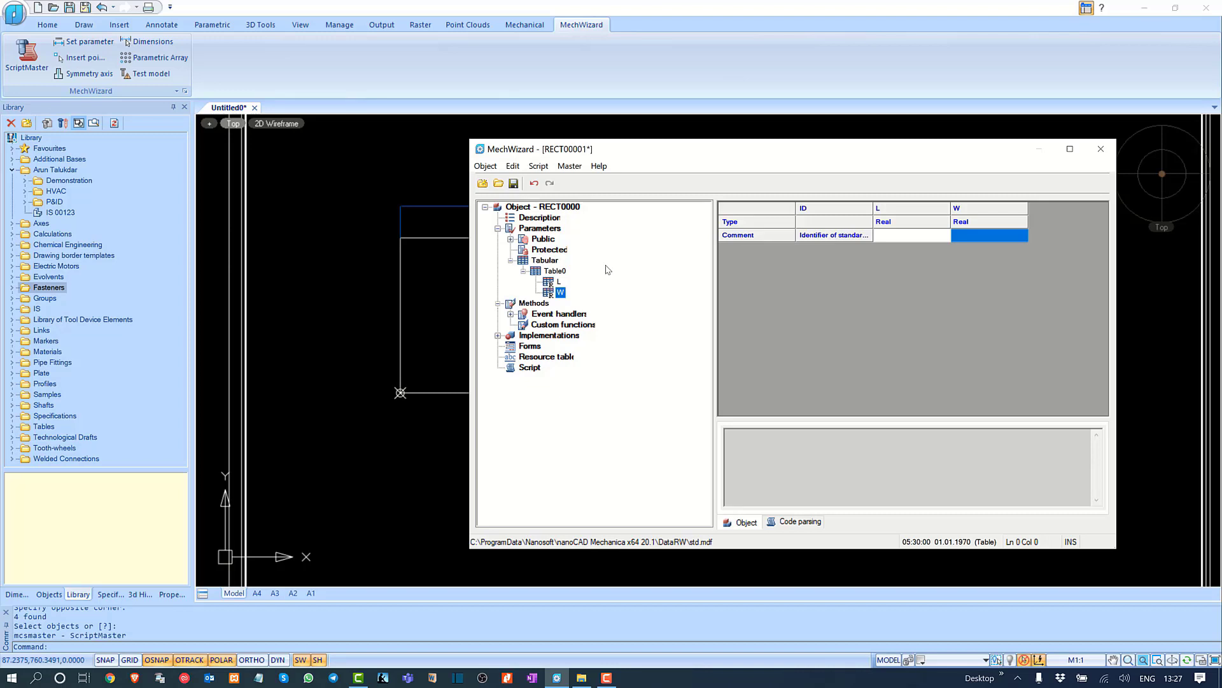
Step: Add 3 rows to the tabular parameter table Table0
left_click(754, 327)
right_click(817, 301)
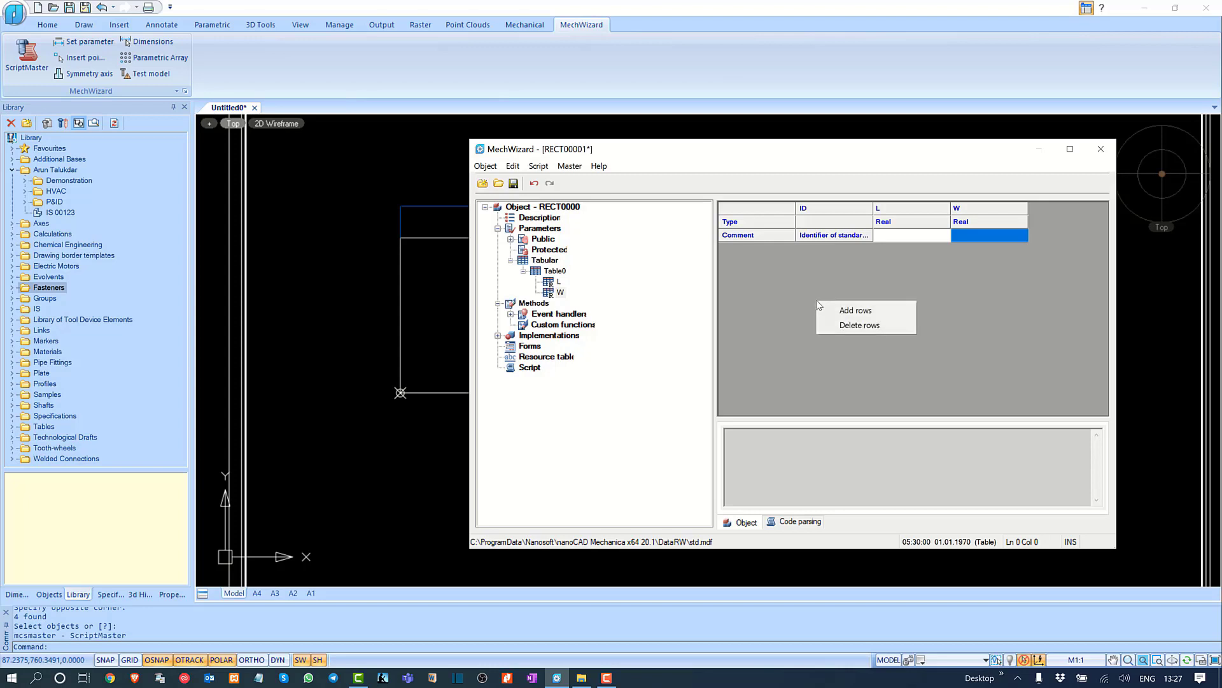
left_click(872, 316)
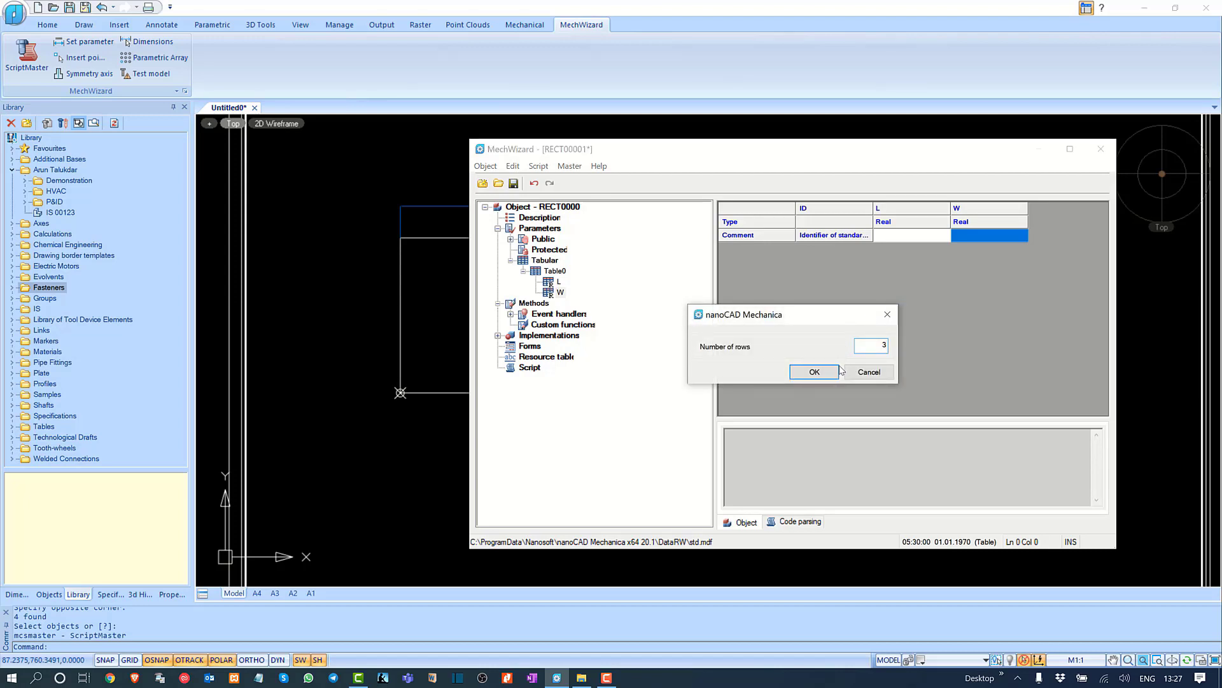
left_click(818, 372)
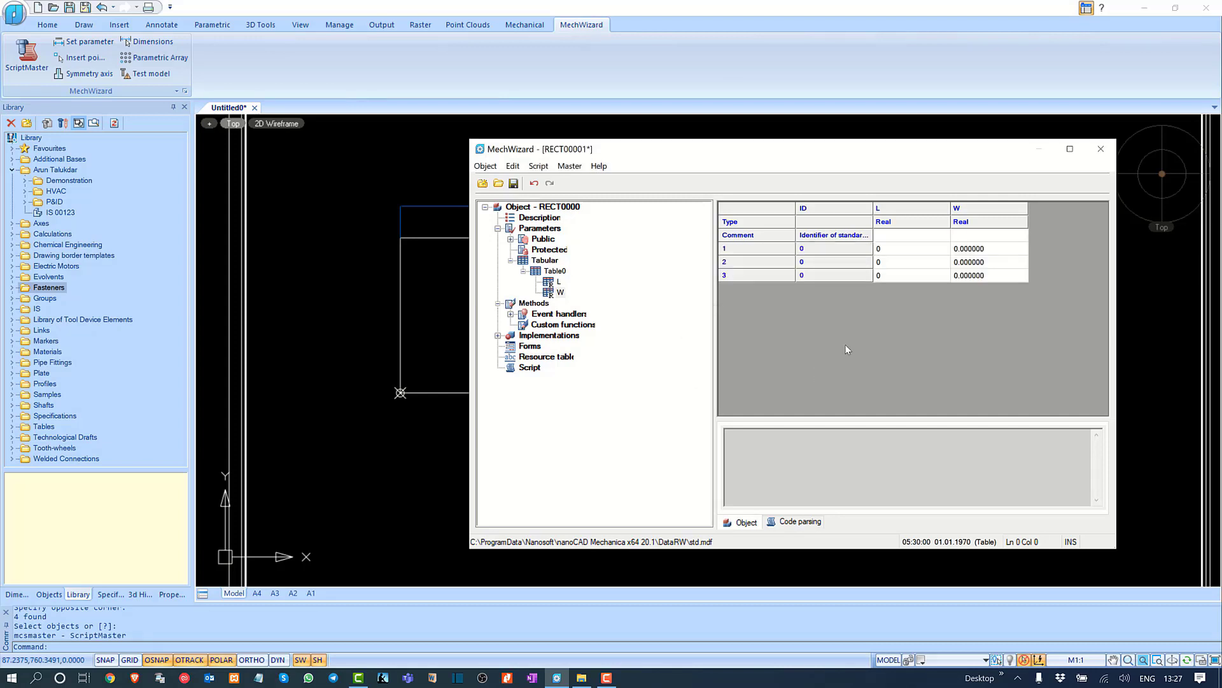
Step: Enter the comment Length for parameter L and Width for parameter W in the table
left_click(896, 210)
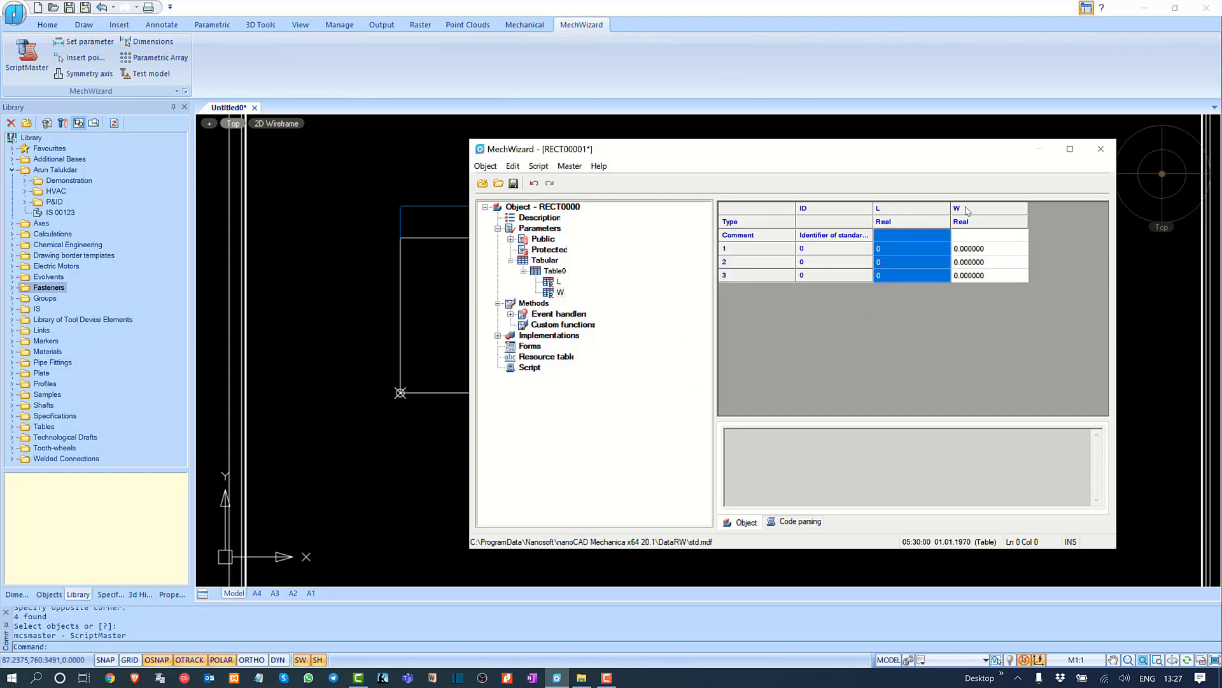
left_click(969, 211)
double_click(915, 237)
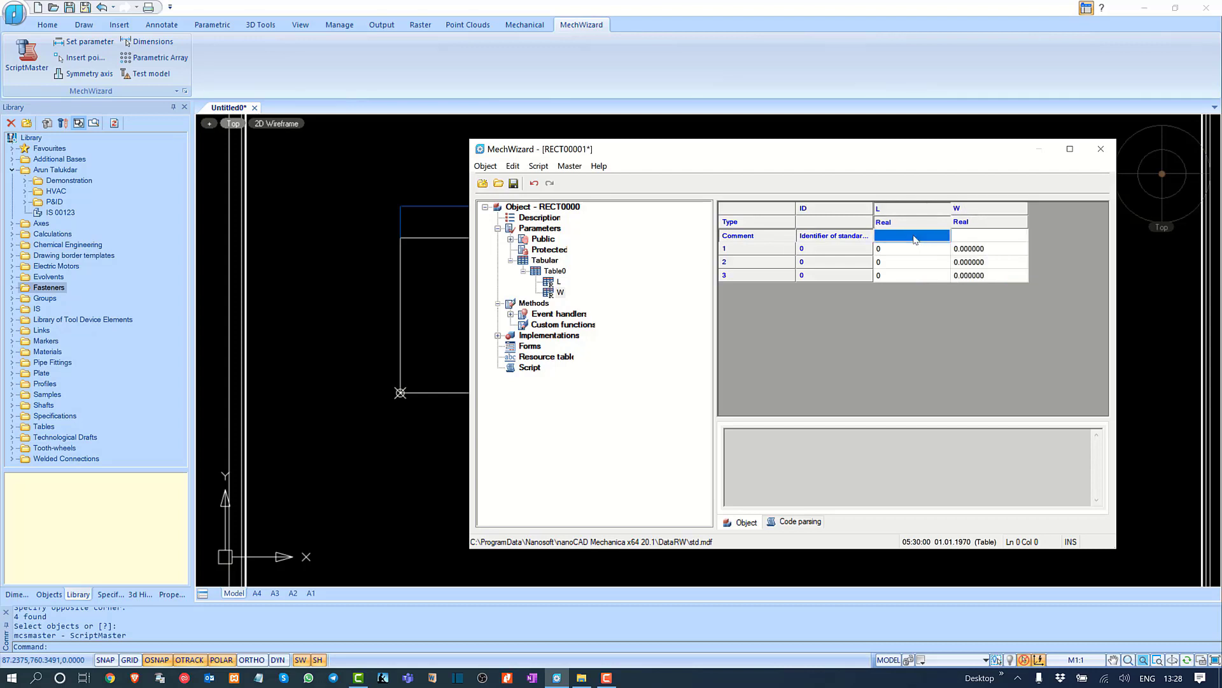
type("Length")
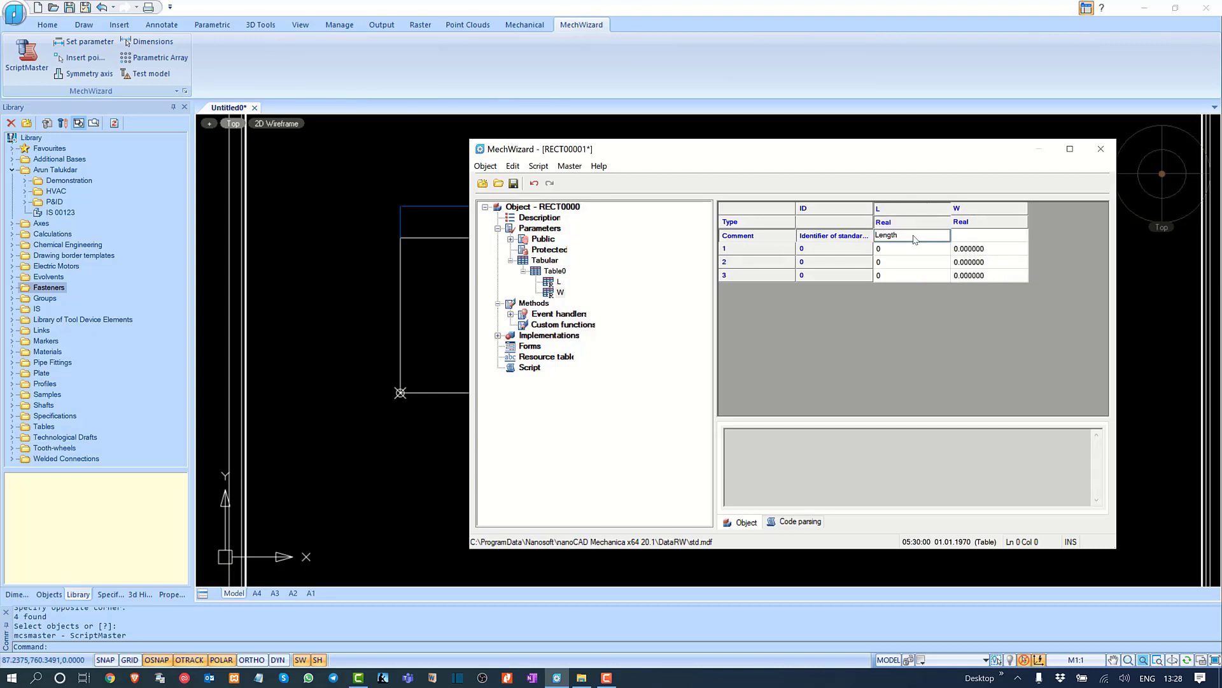
left_click(912, 275)
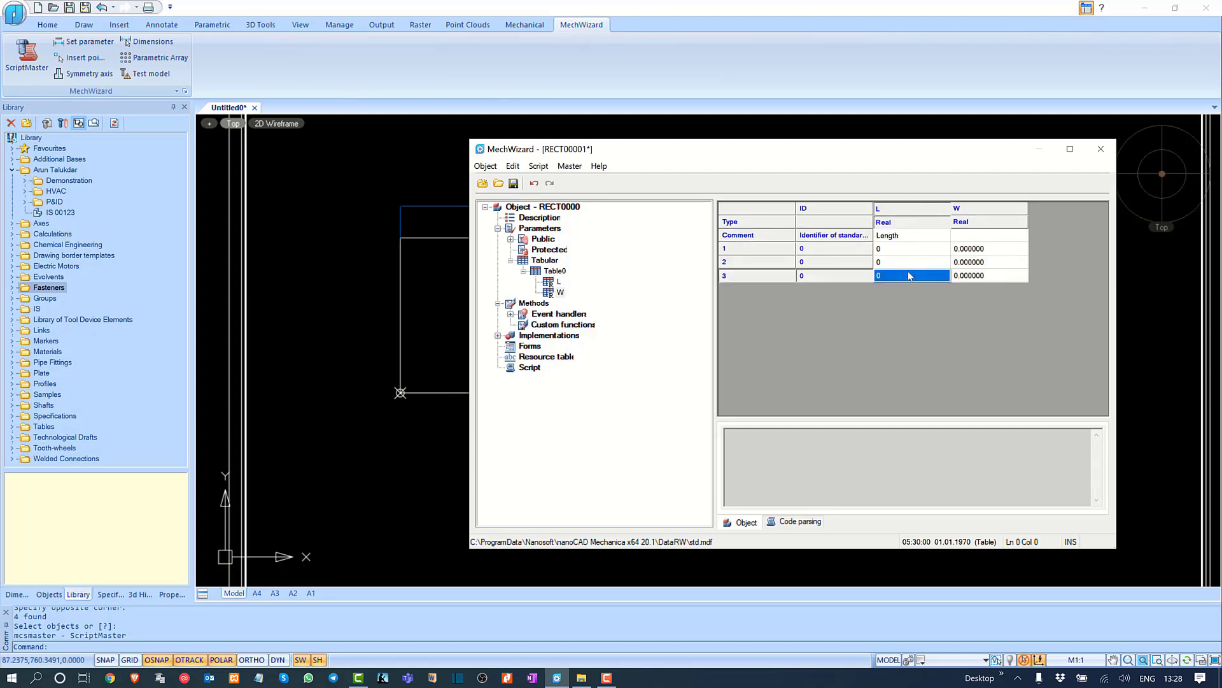
left_click(915, 239)
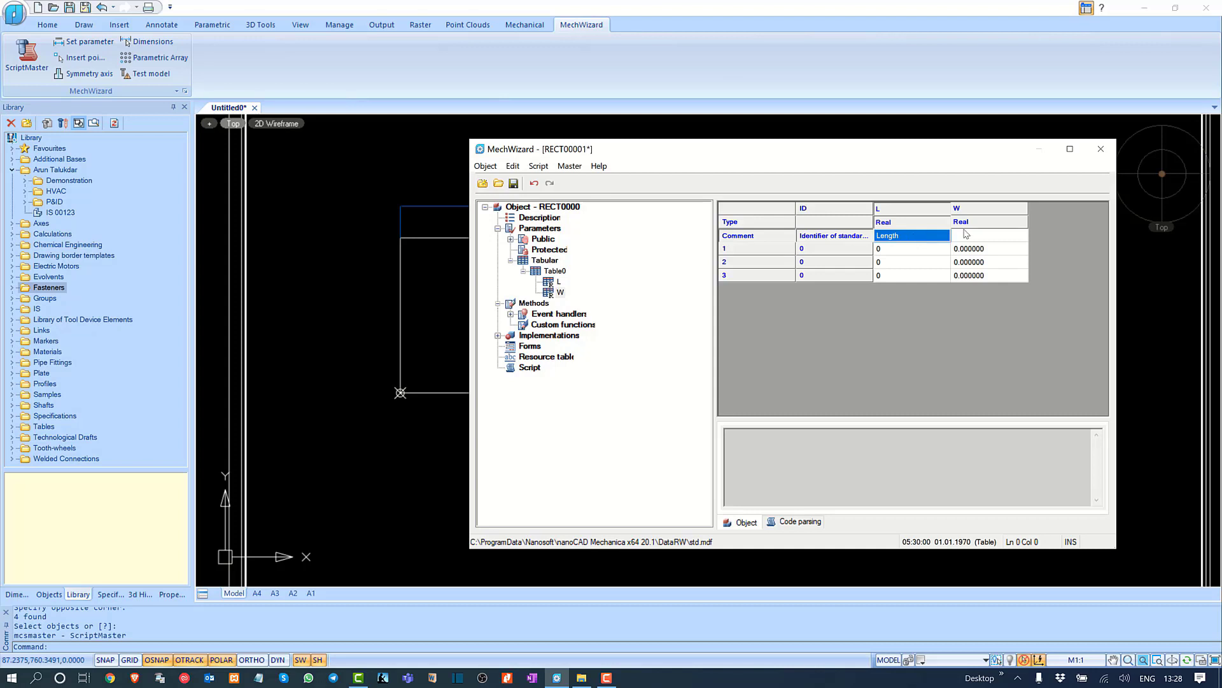
double_click(999, 235)
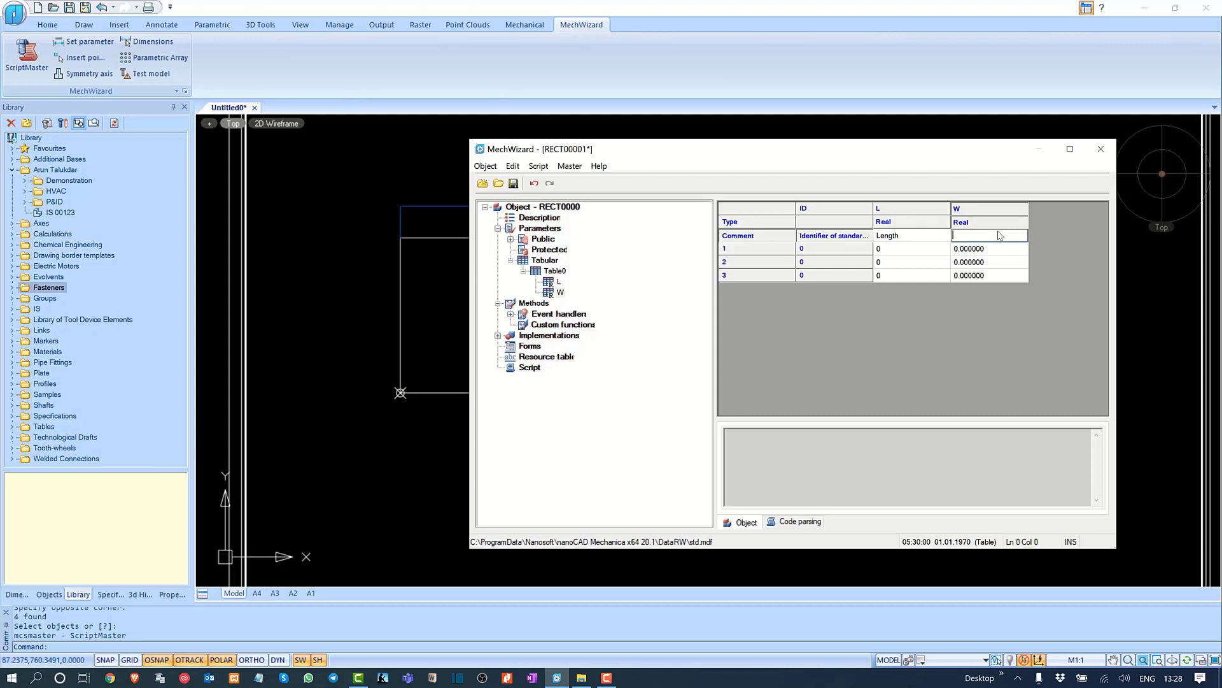
type("Width")
key("Return")
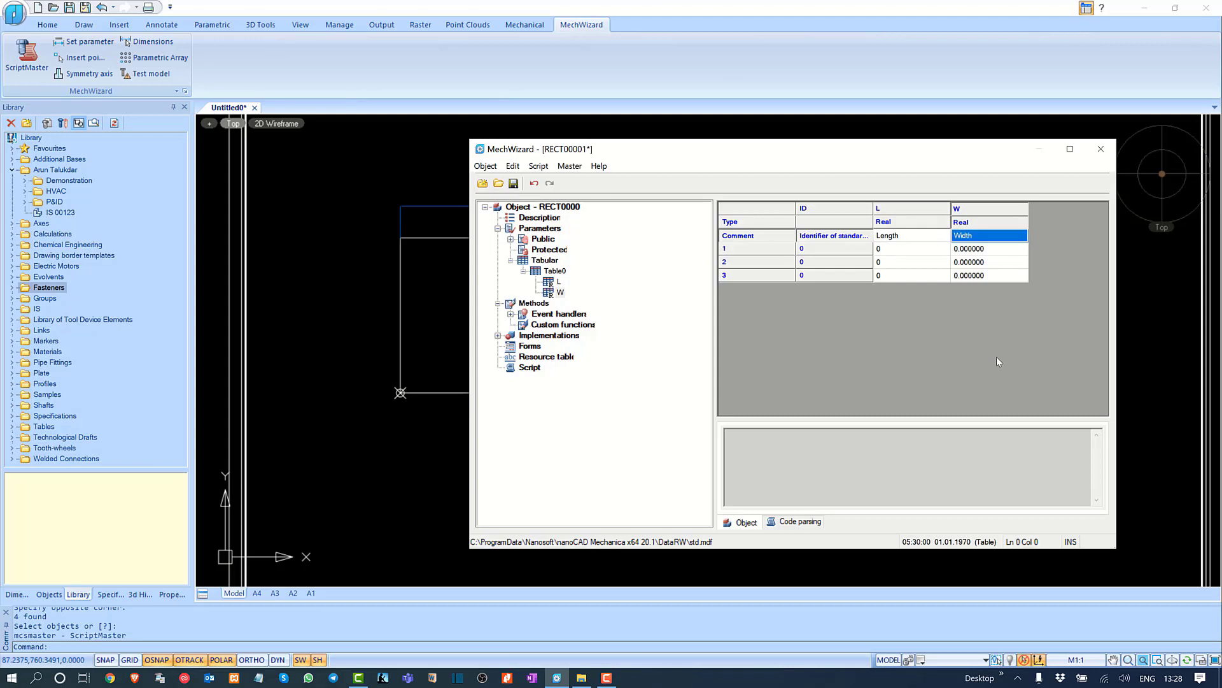
Step: Fill the first table row with a length L of 400 and a width W of 200
left_click(907, 237)
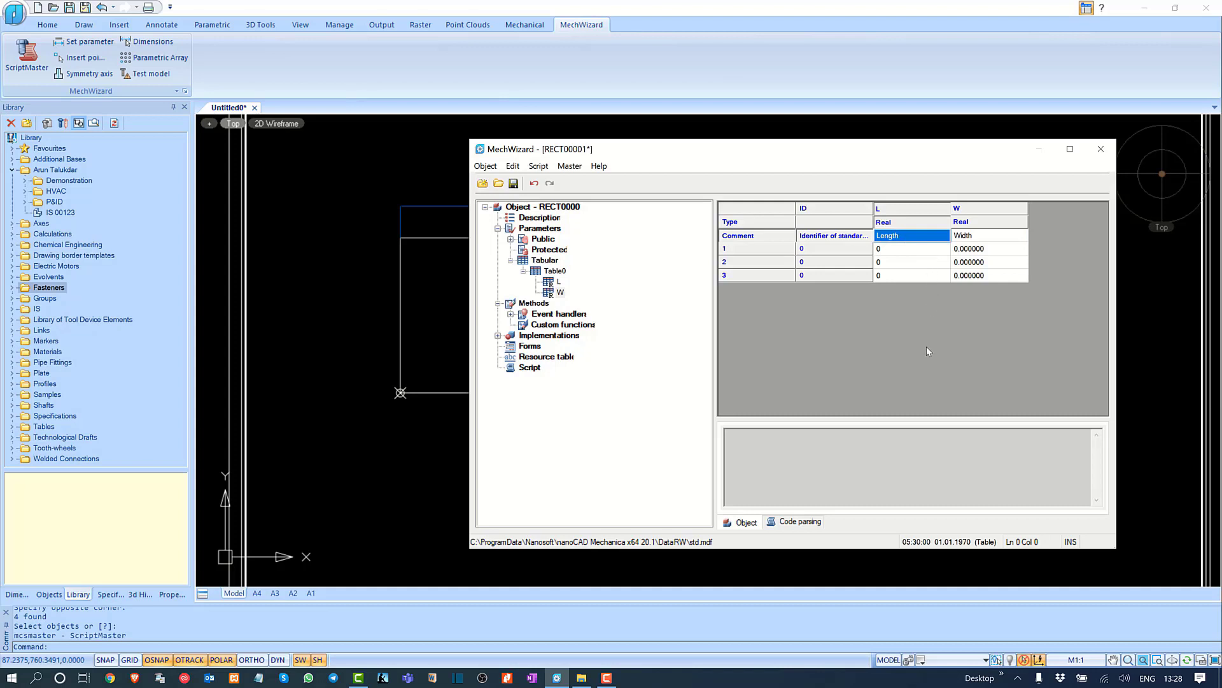
left_click(897, 251)
left_click(896, 251)
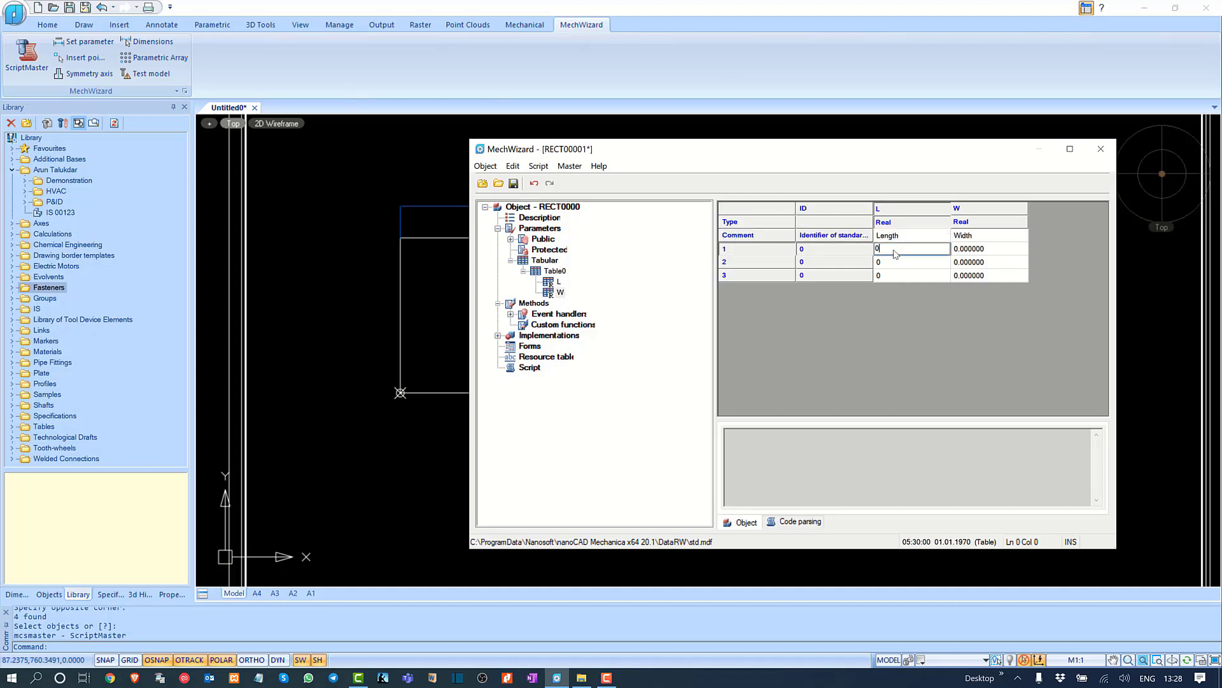
key("Tab")
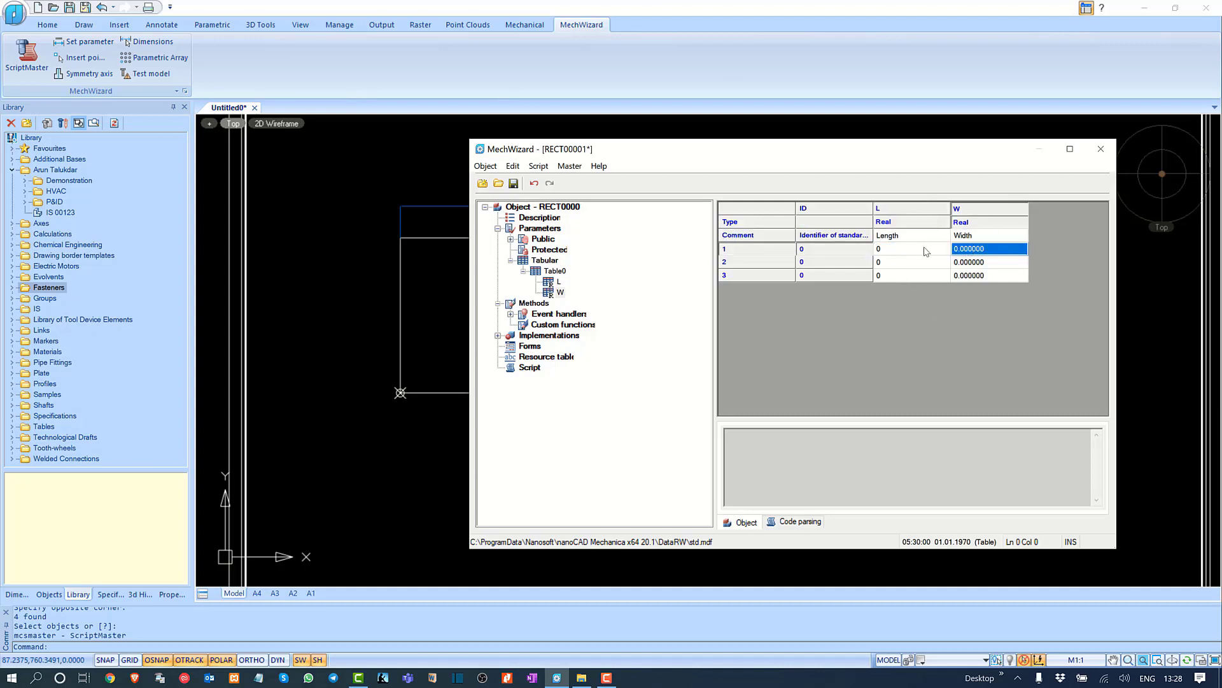
left_click(914, 247)
left_click(982, 248)
left_click(920, 249)
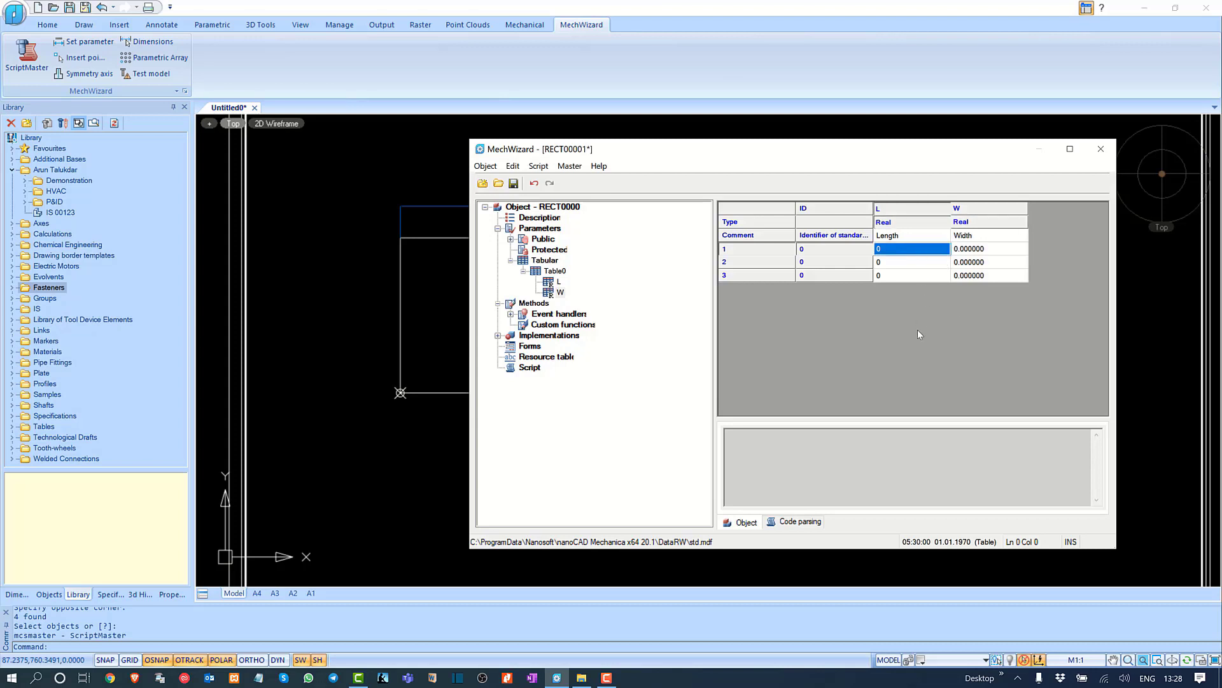
left_click(895, 248)
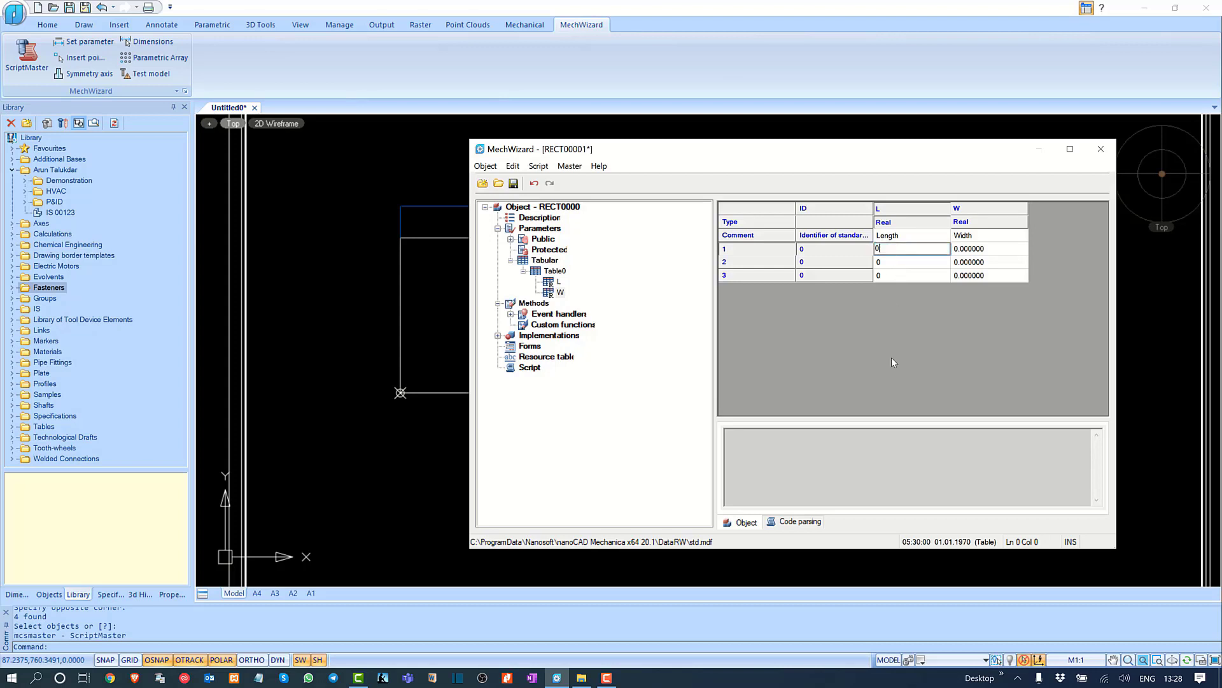
key("BackSpace")
type("400")
left_click(980, 245)
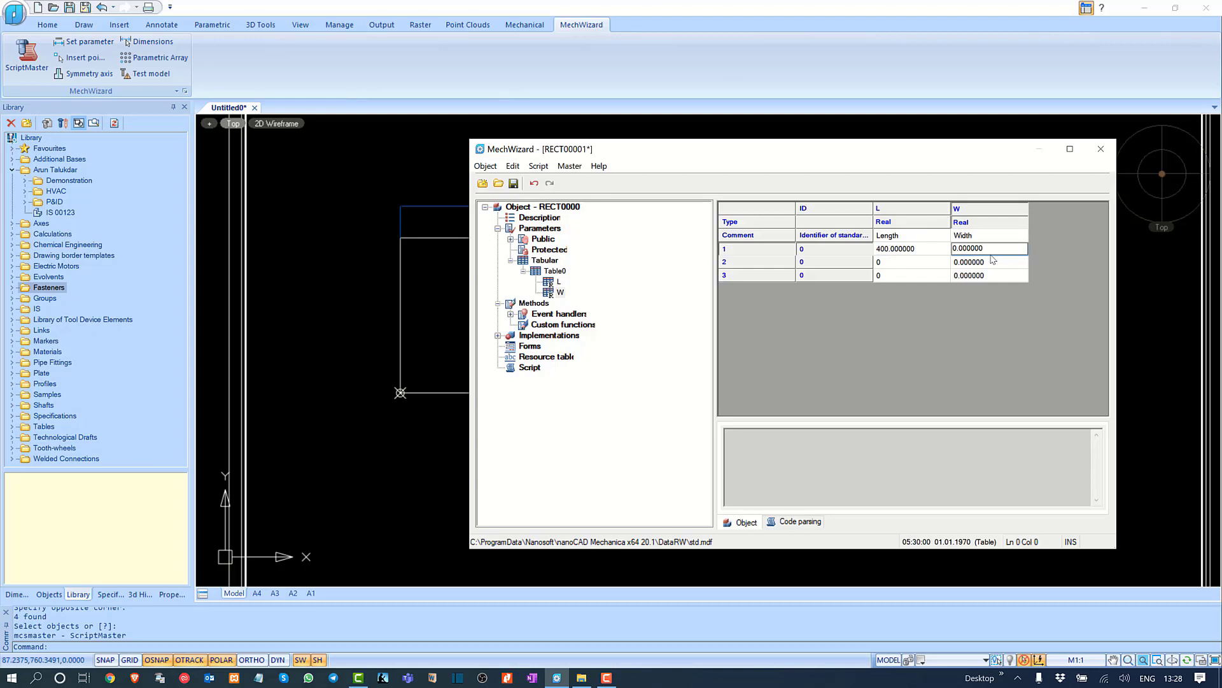
key("ctrl+a")
type("200")
key("Return")
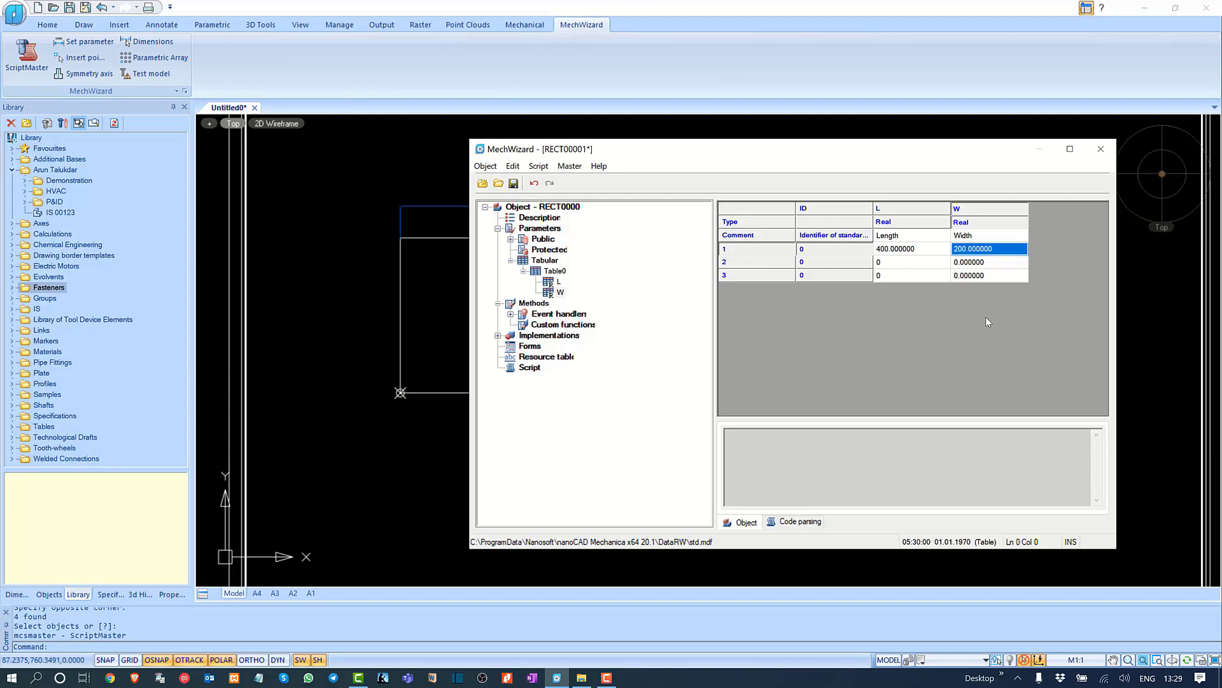
Step: Fill the second table row with a length L of 750 and a width W of 500.25
left_click(912, 261)
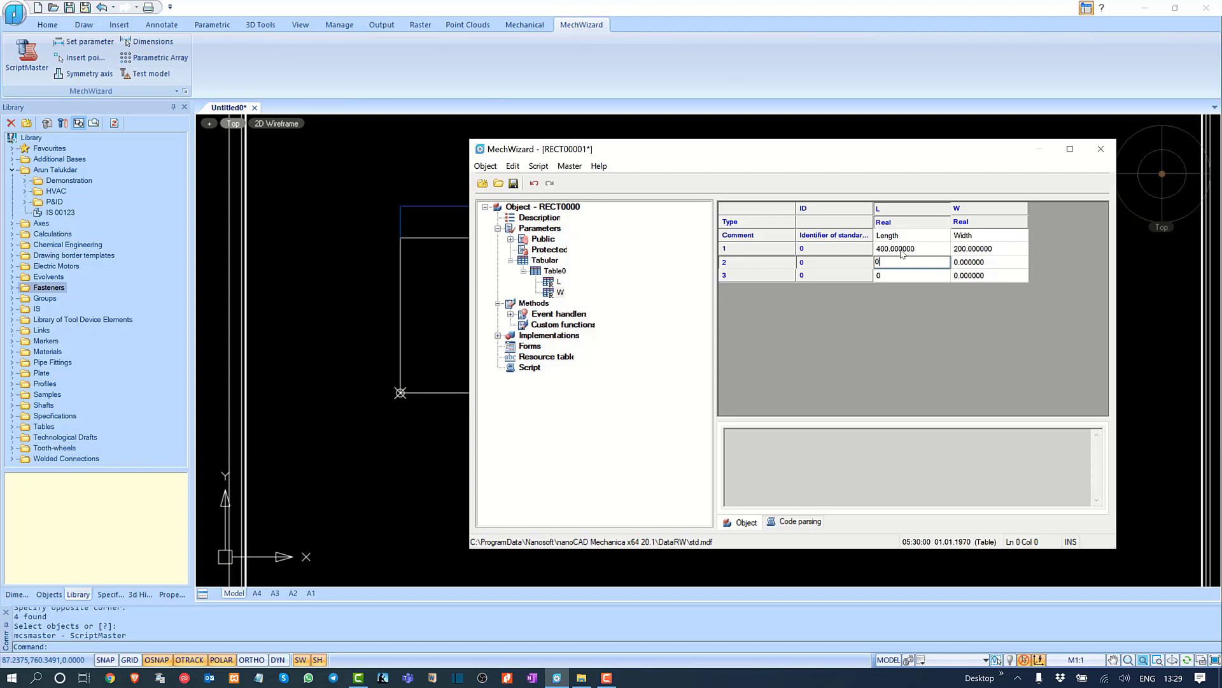
left_click(901, 251)
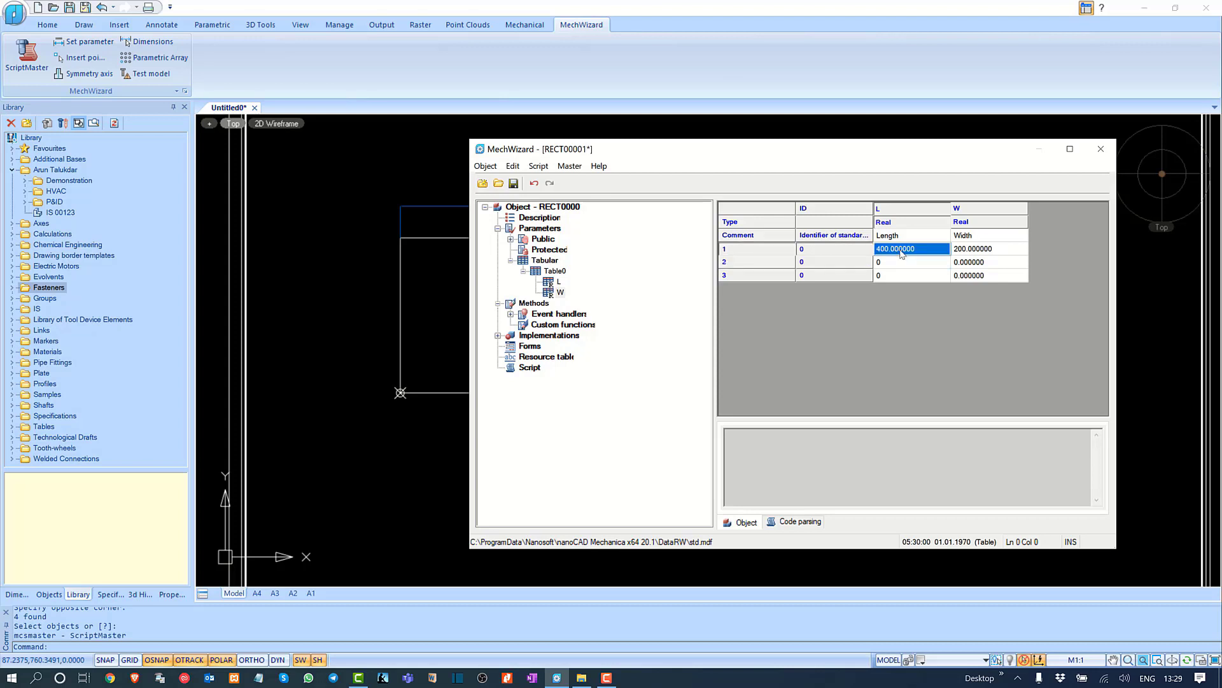
left_click(981, 250)
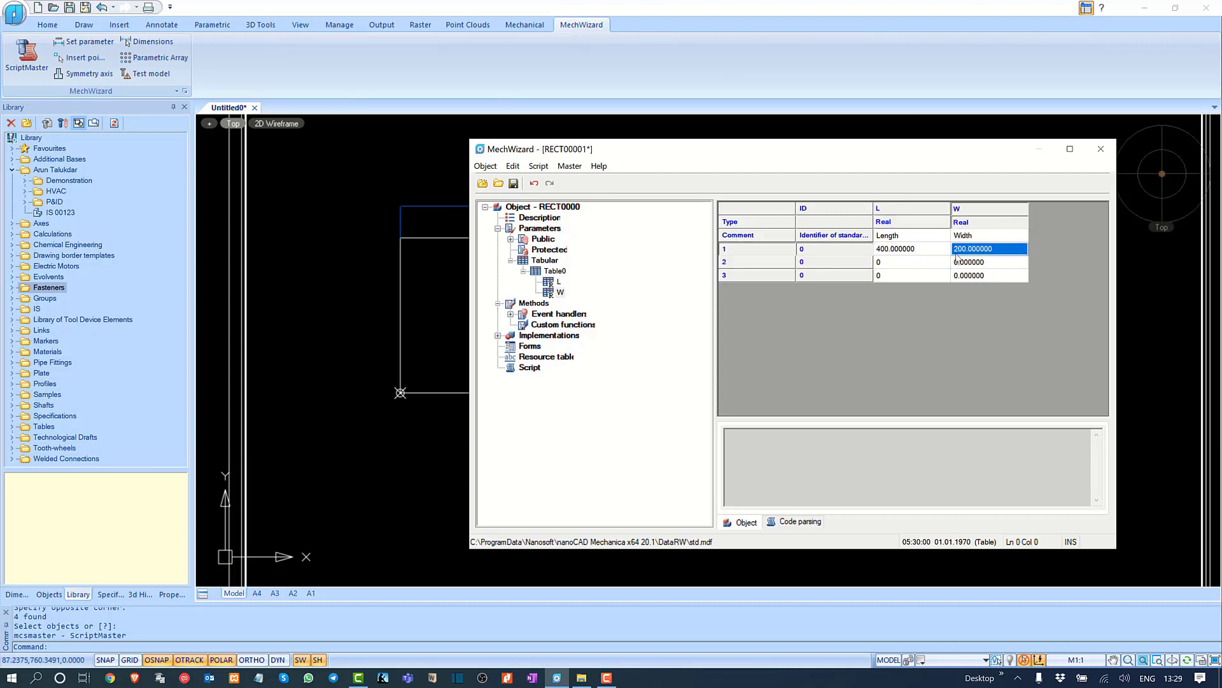
left_click(905, 262)
left_click(889, 268)
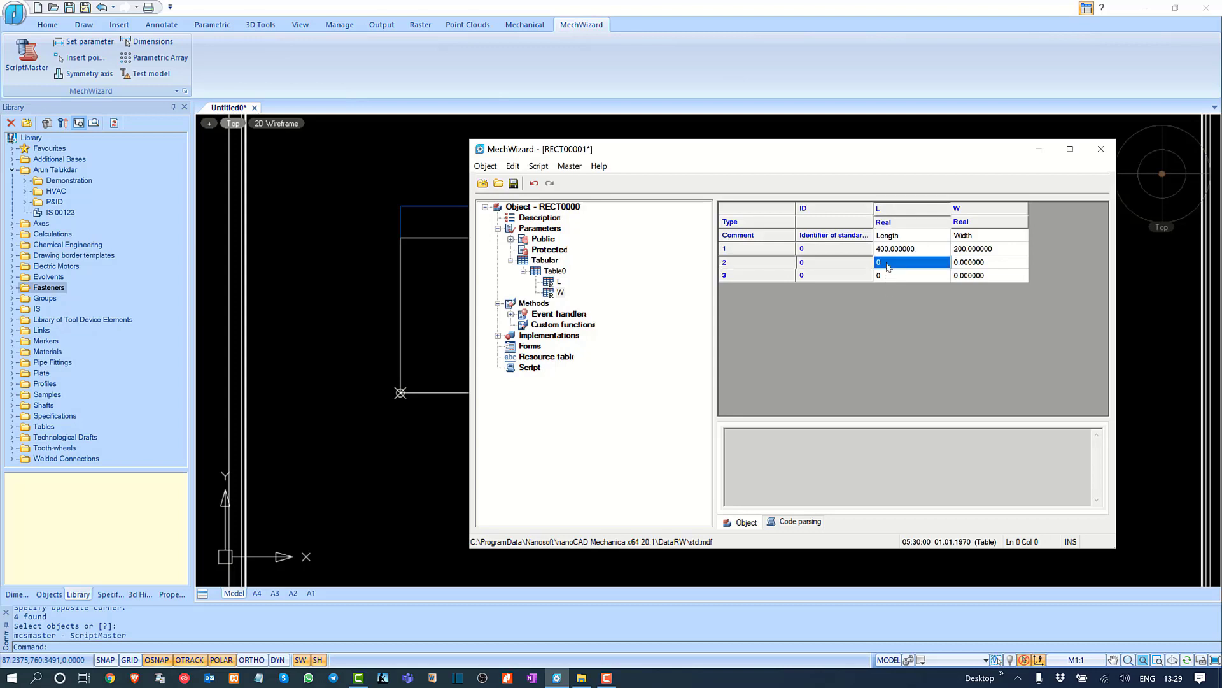
type("7")
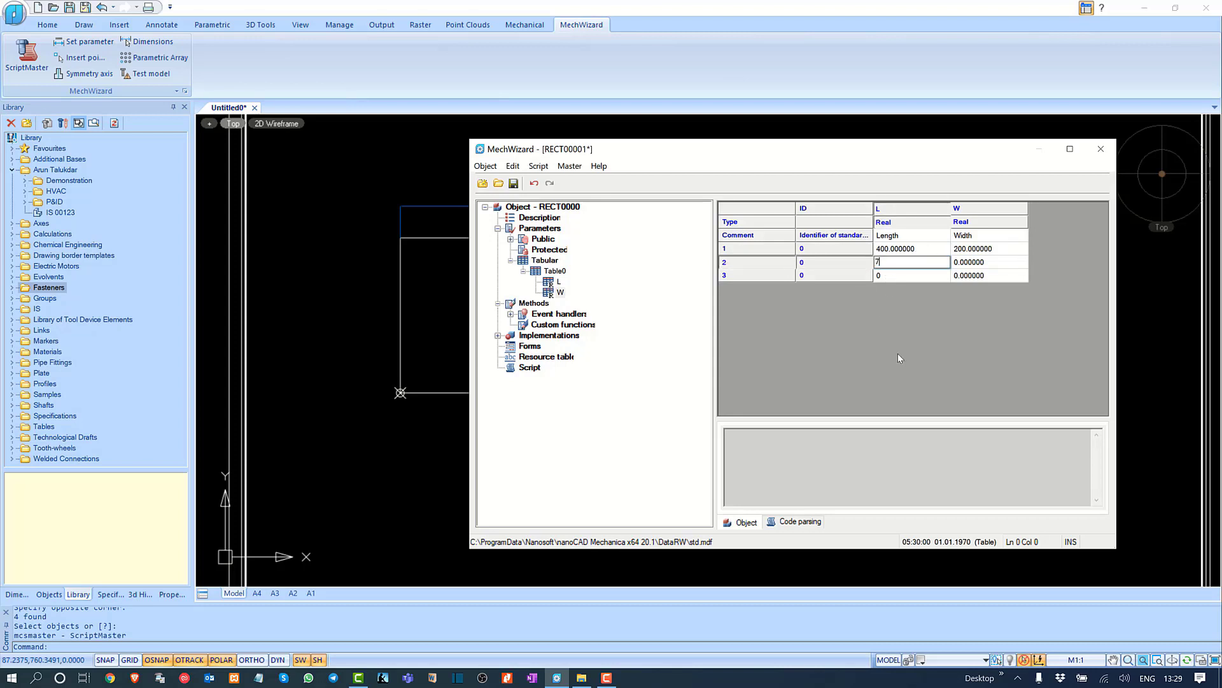
type("50")
key("Tab")
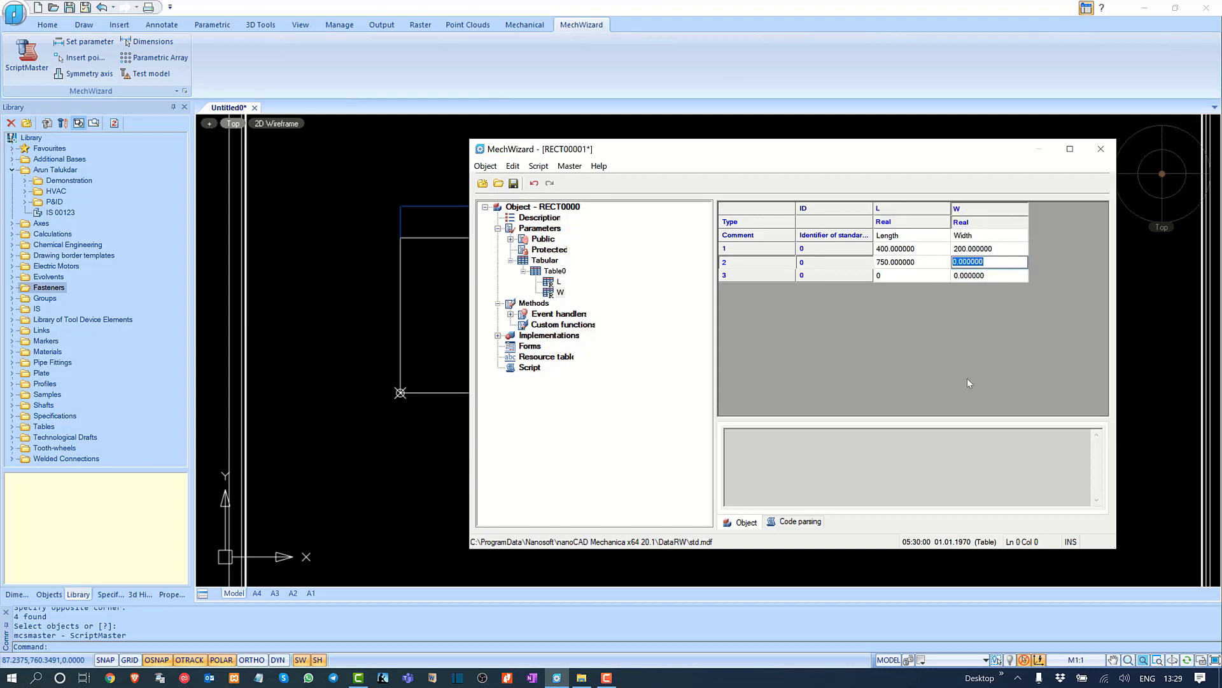
type("500.25")
key("Tab")
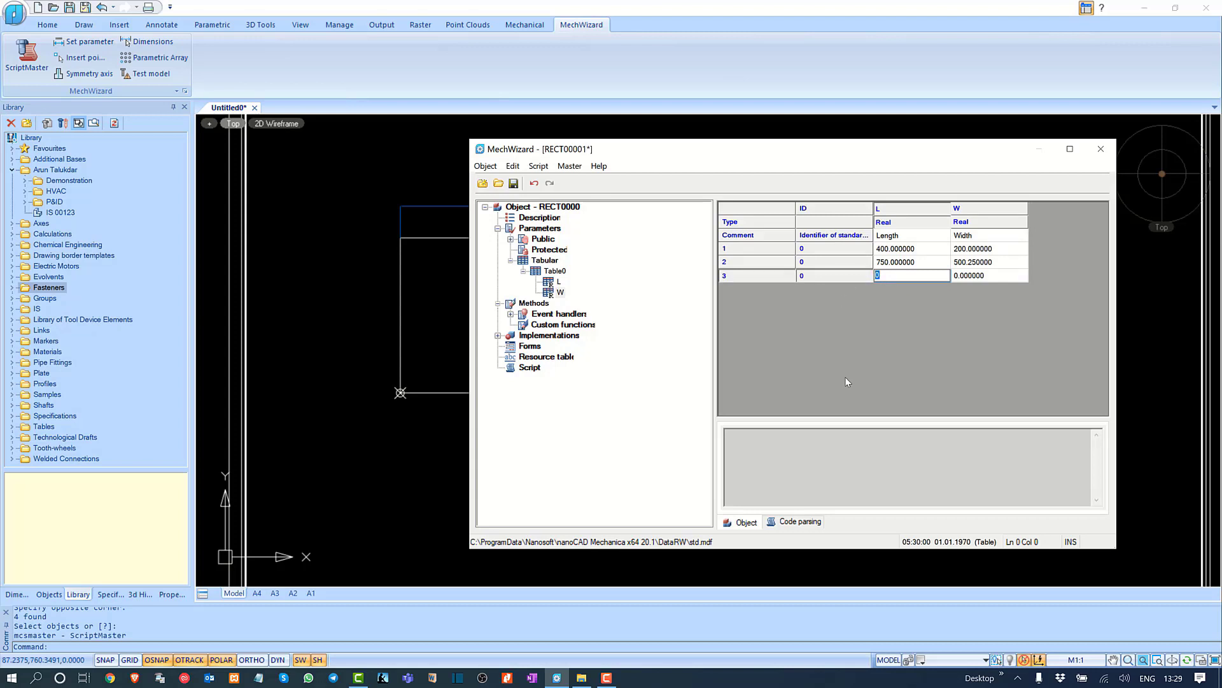
Step: Fill the third table row with a length L of 300 and a width W of 150
type("300")
left_click(987, 277)
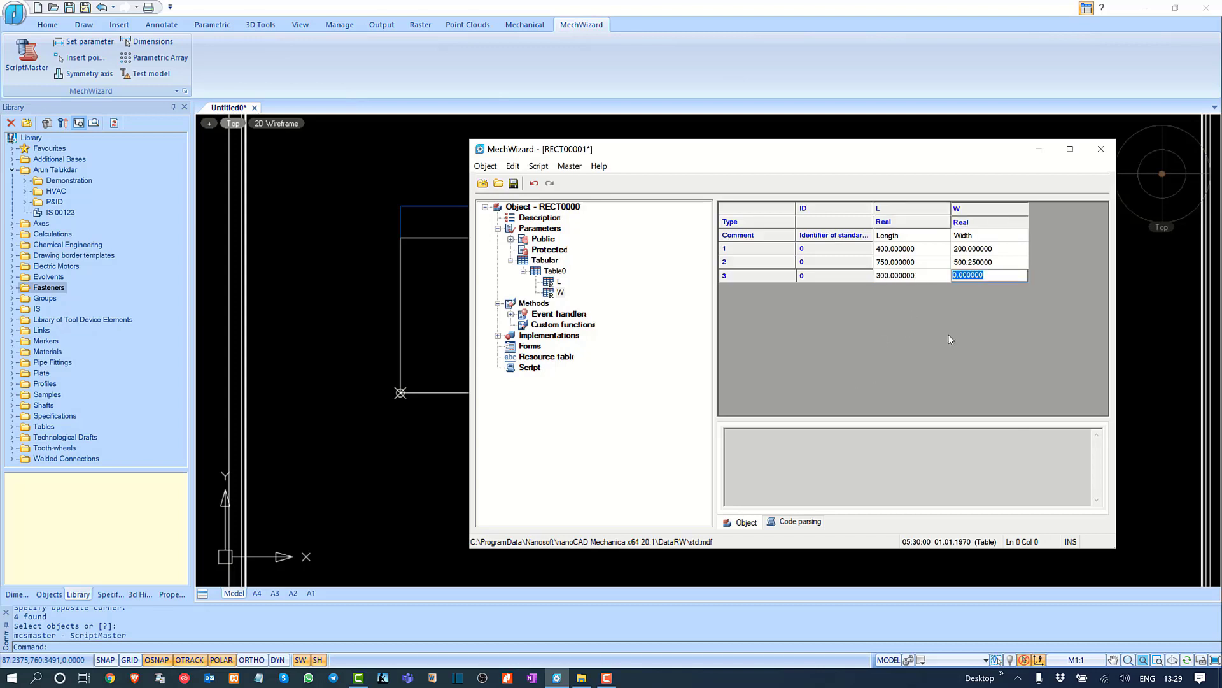
type("150")
key("Return")
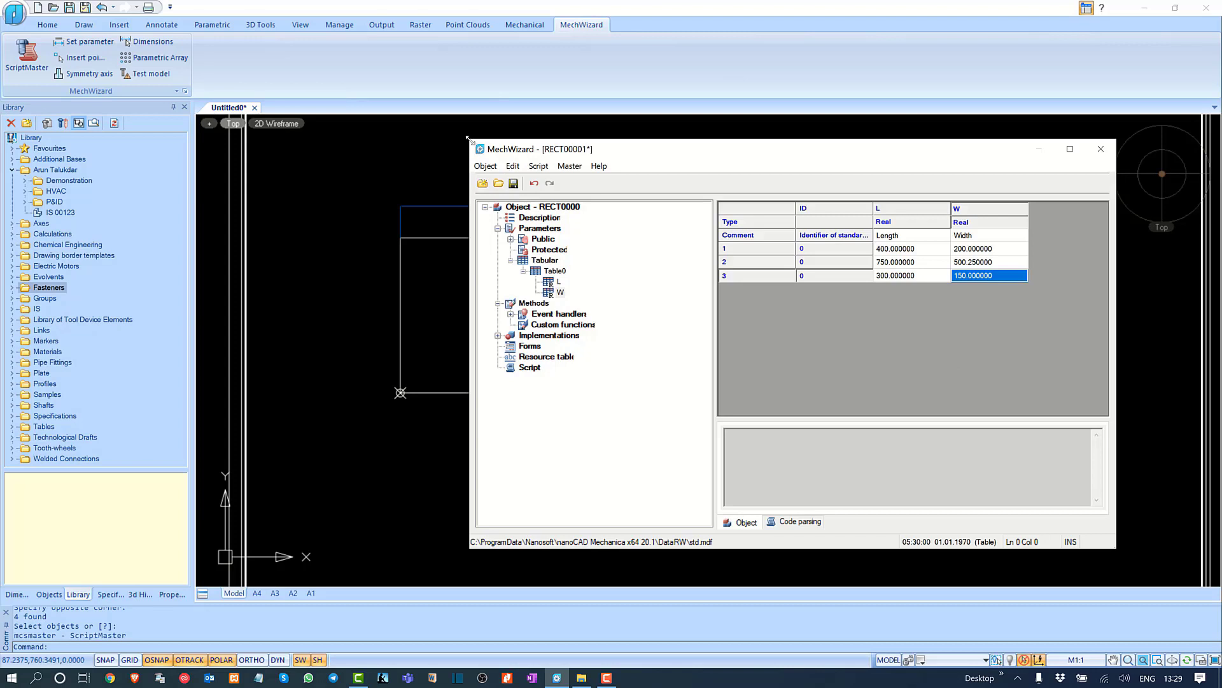
Step: Narrow the MechWizard window and move it aside to uncover more of the drawn rectangle
left_click_drag(490, 156, 554, 166)
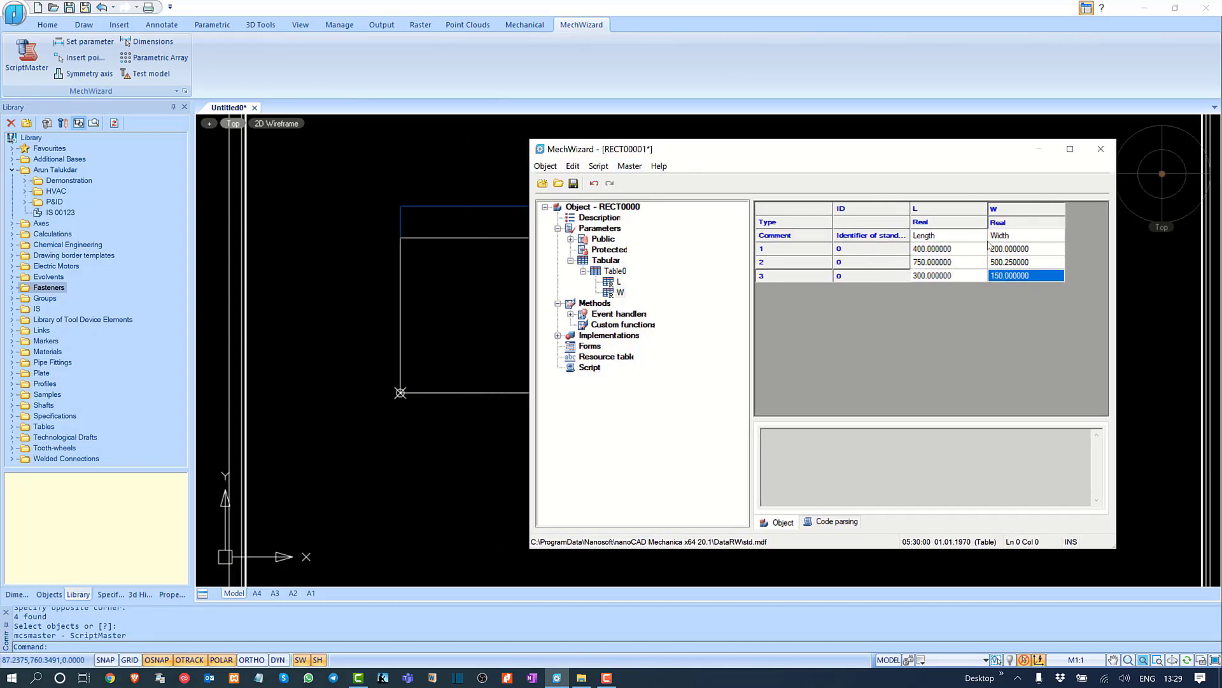
left_click_drag(958, 156, 417, 53)
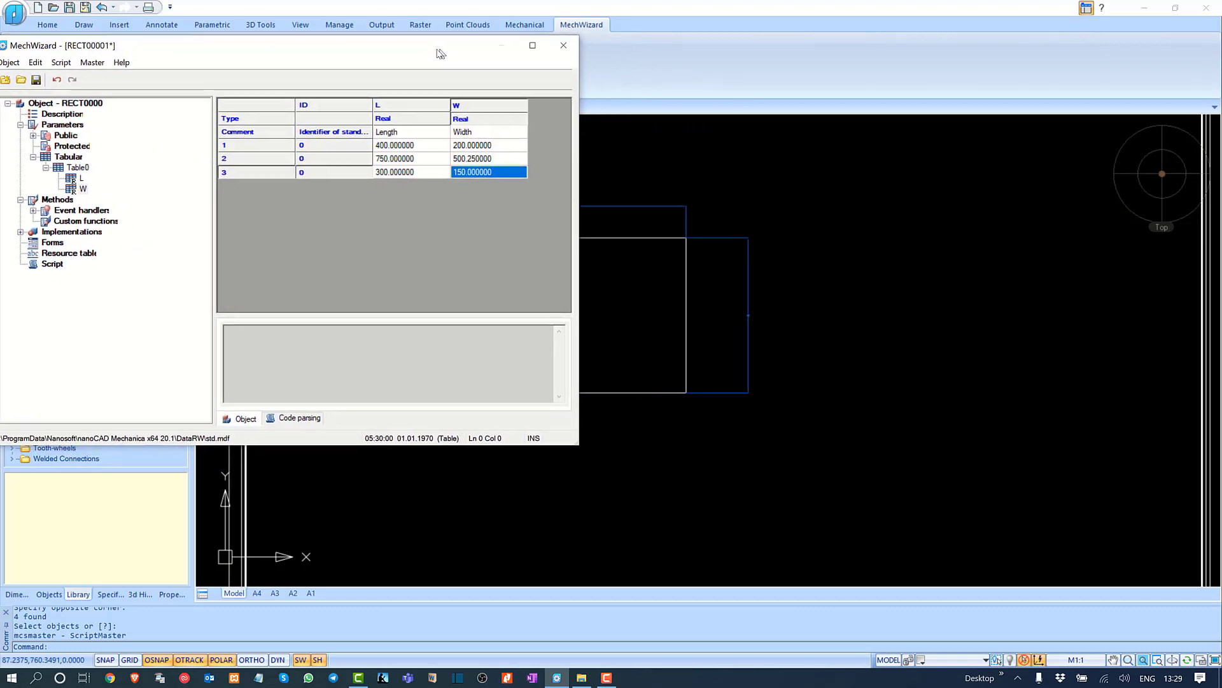
left_click_drag(344, 47, 428, 51)
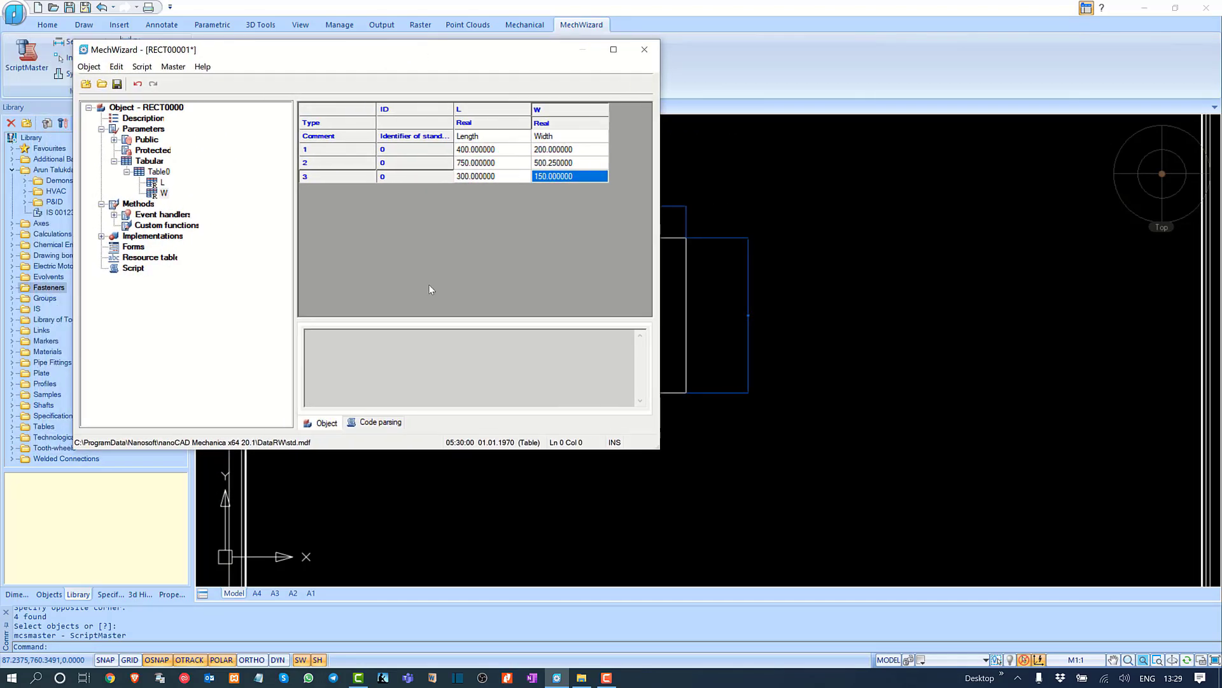
Step: Review the description fields of the RECT00001 object and the options for setting its preview picture
left_click(156, 120)
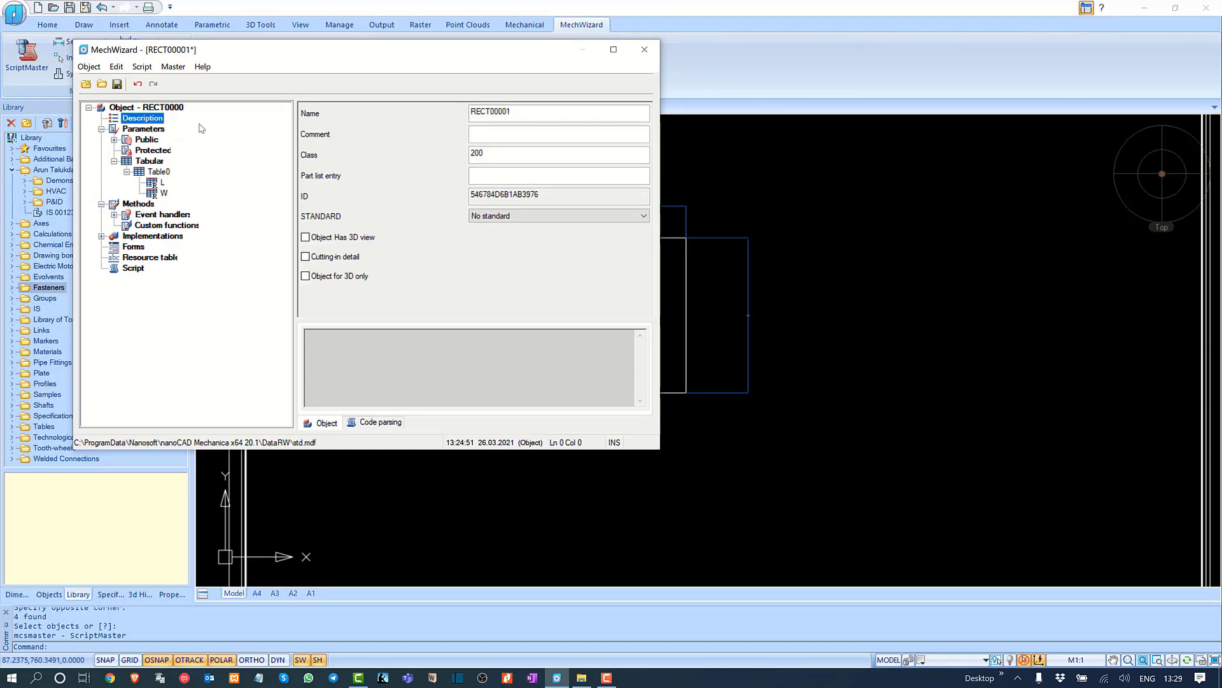
left_click(479, 134)
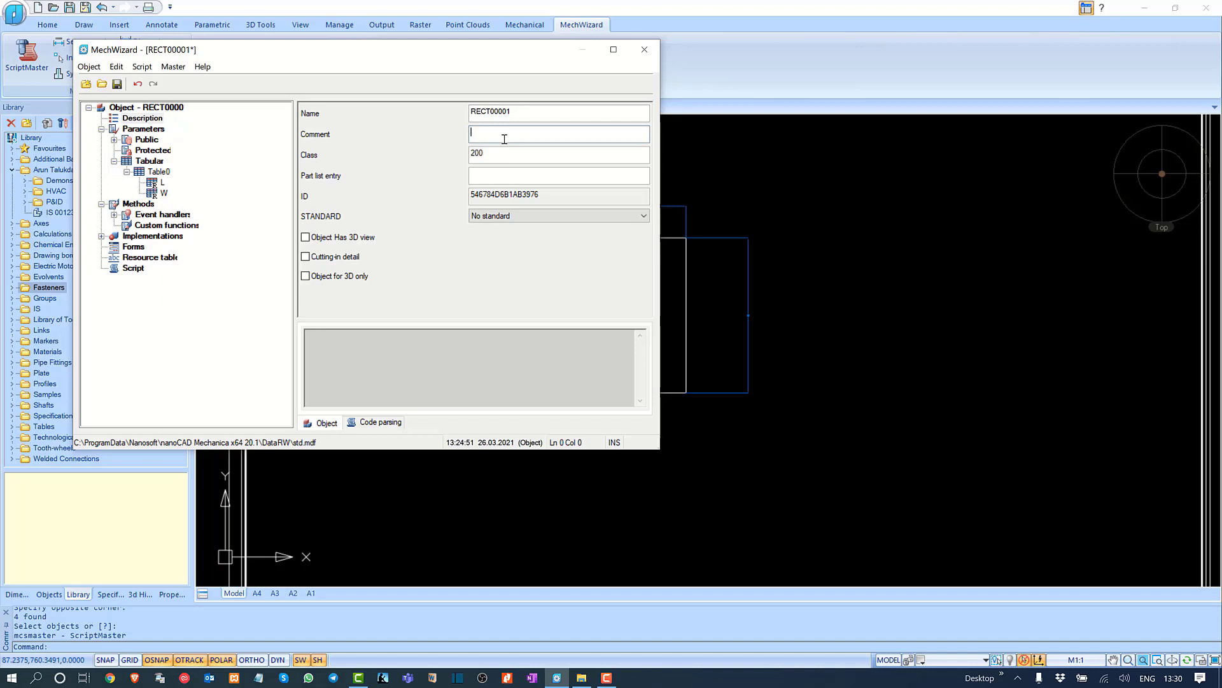
left_click(486, 175)
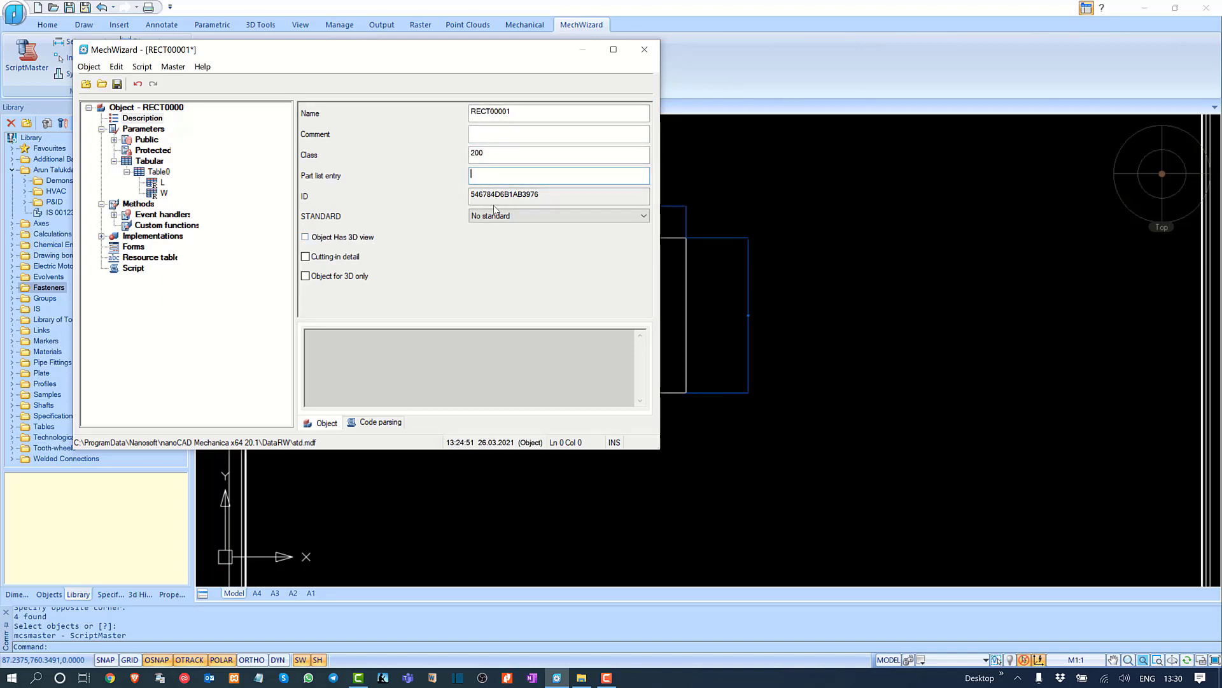
left_click(166, 108)
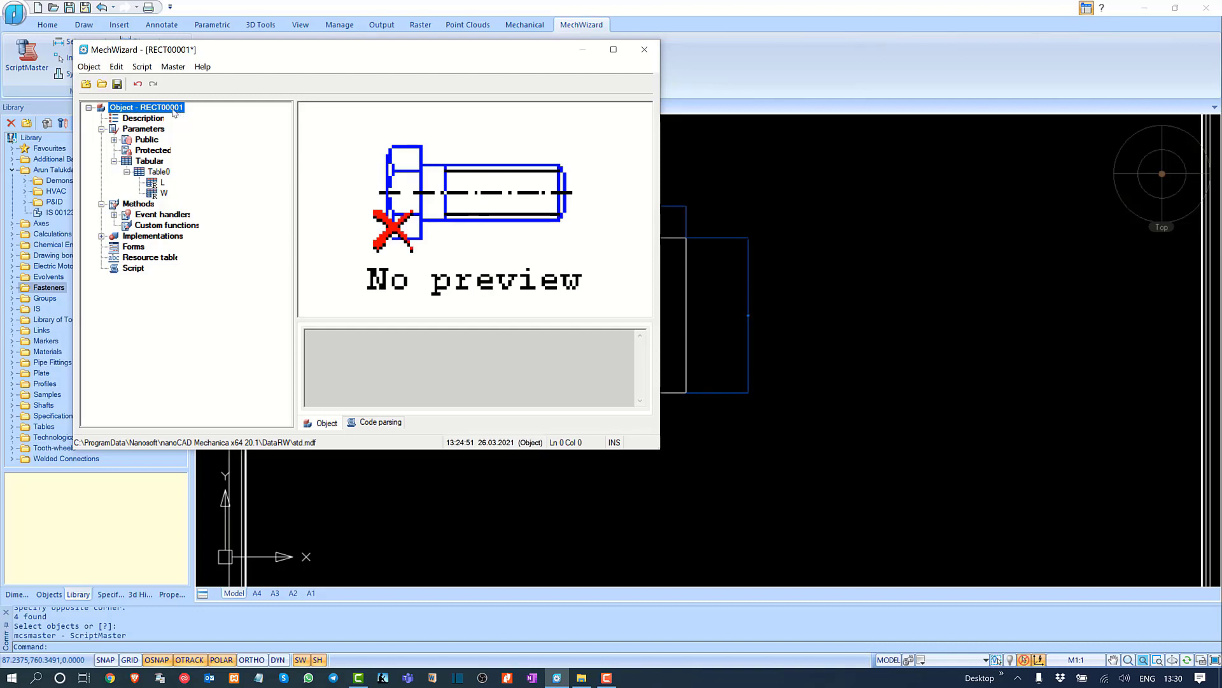
right_click(163, 109)
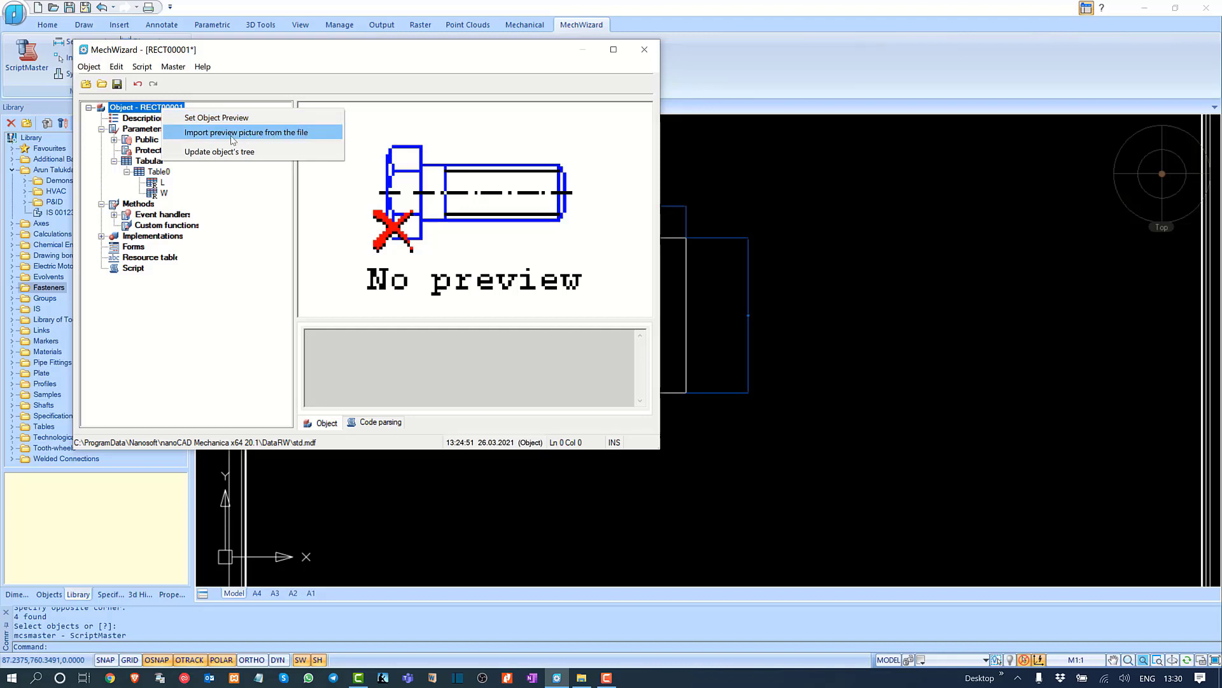
left_click(246, 332)
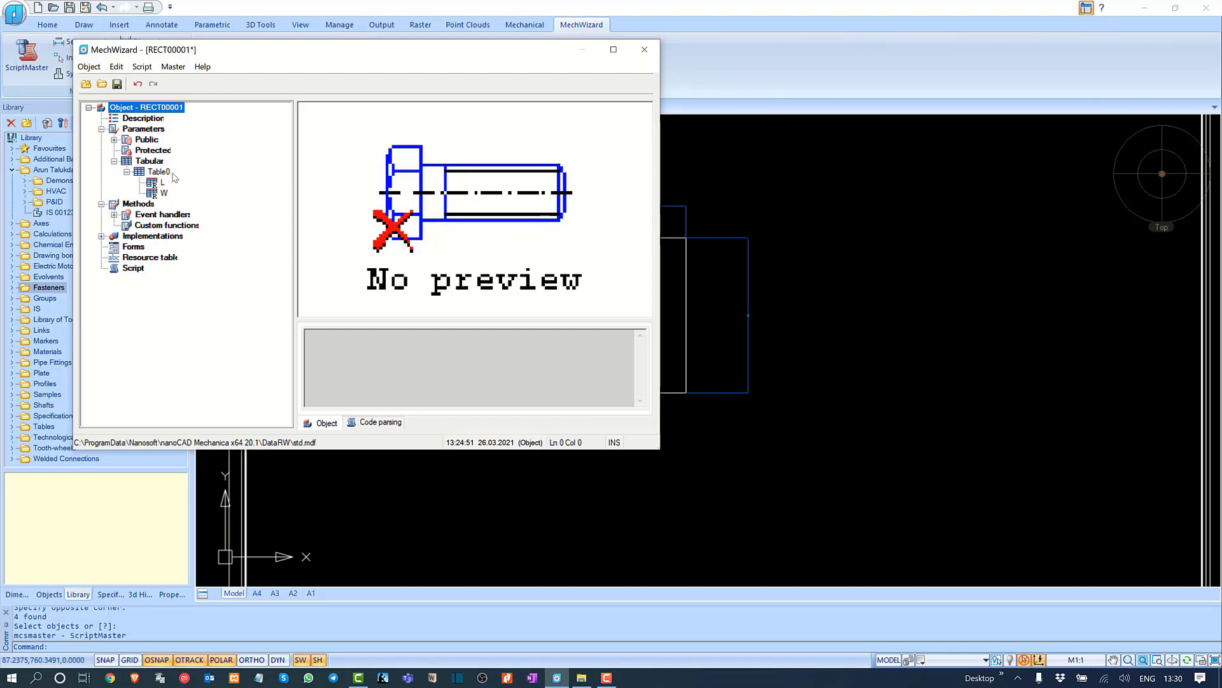
Step: Show Table0 with its L and W sizes and save the RECT00001 object
left_click(160, 172)
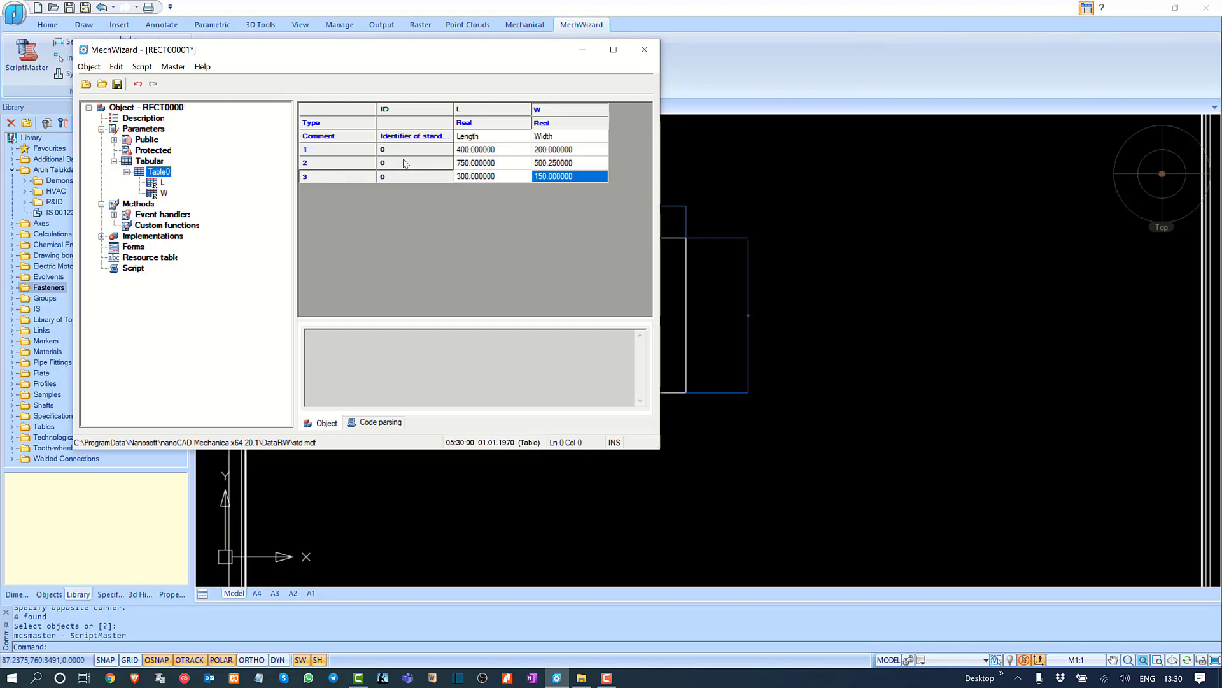
left_click_drag(344, 58, 289, 32)
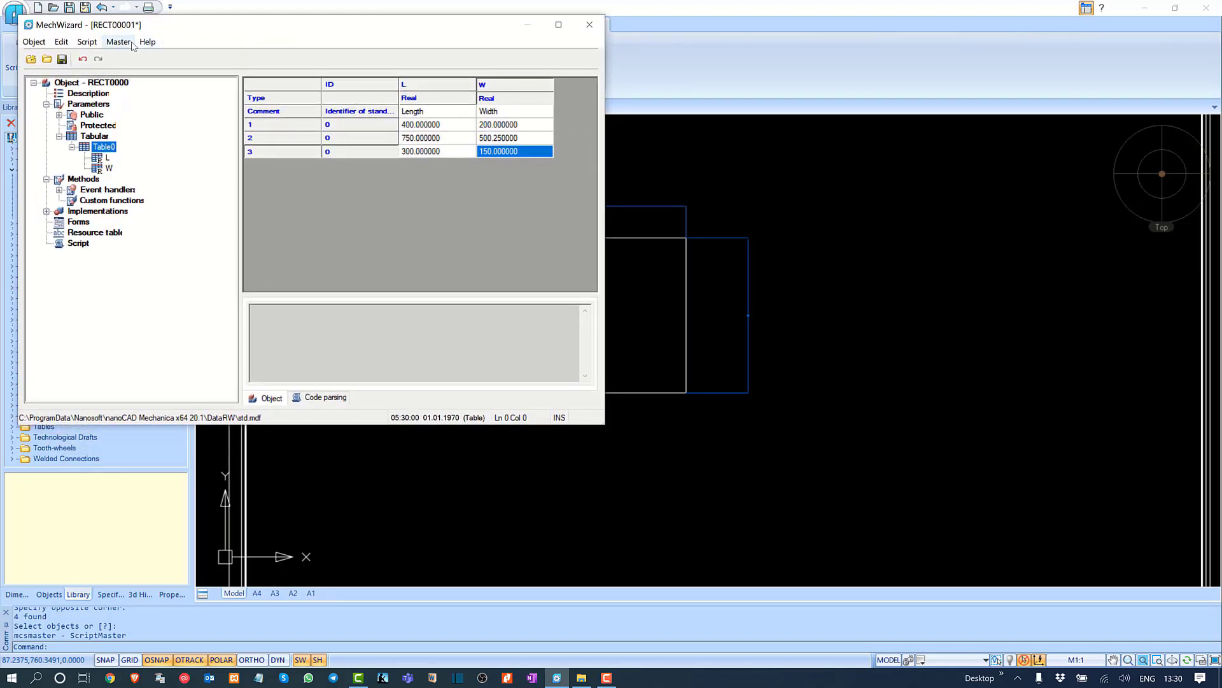
left_click(62, 59)
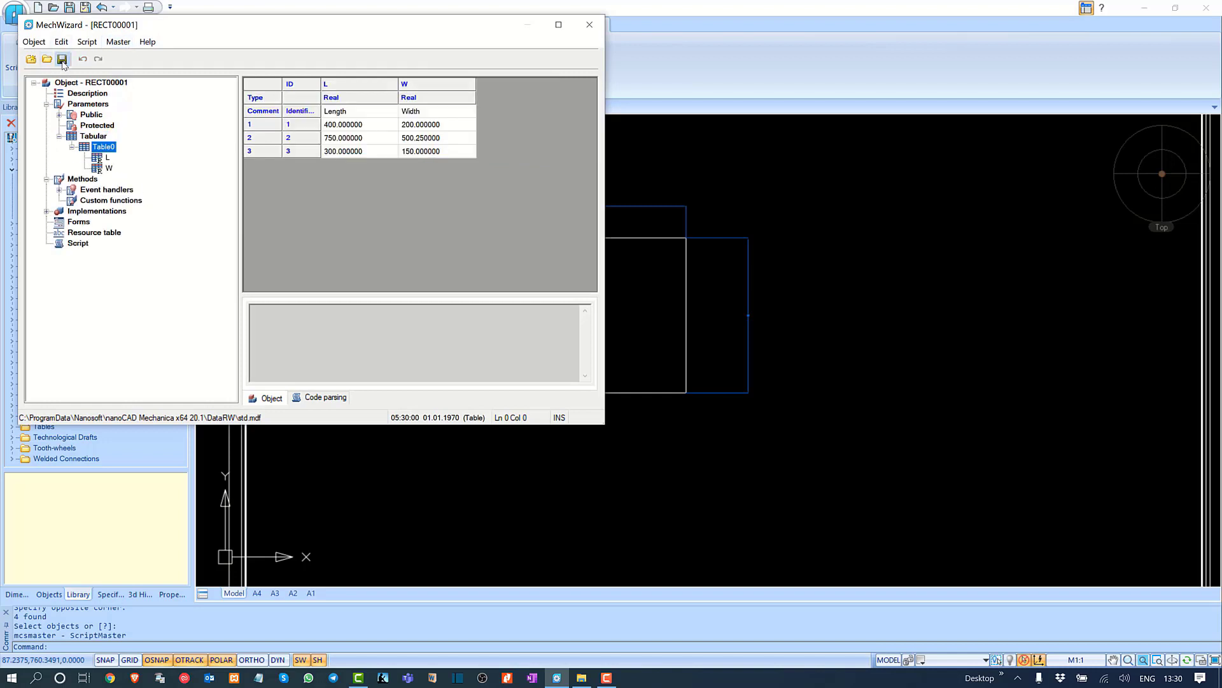
Step: Start the Script wizard for RECT00001 and enter the object description "Rect for Plate" in its general properties
left_click(121, 44)
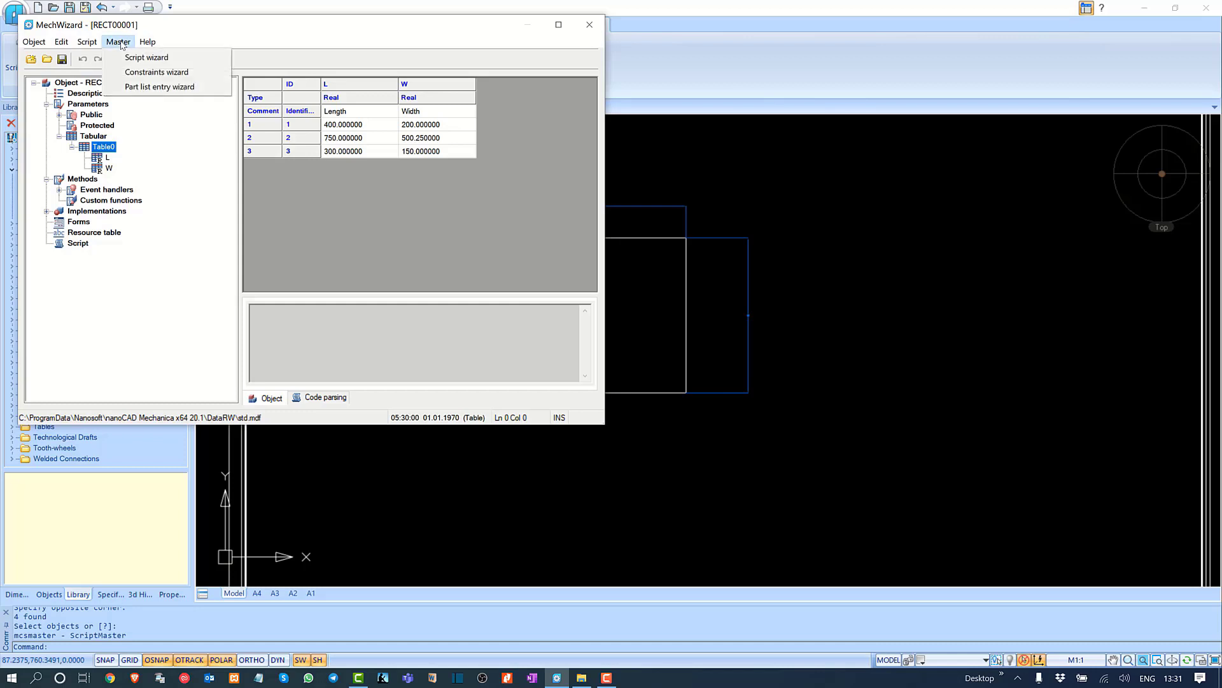
left_click(156, 59)
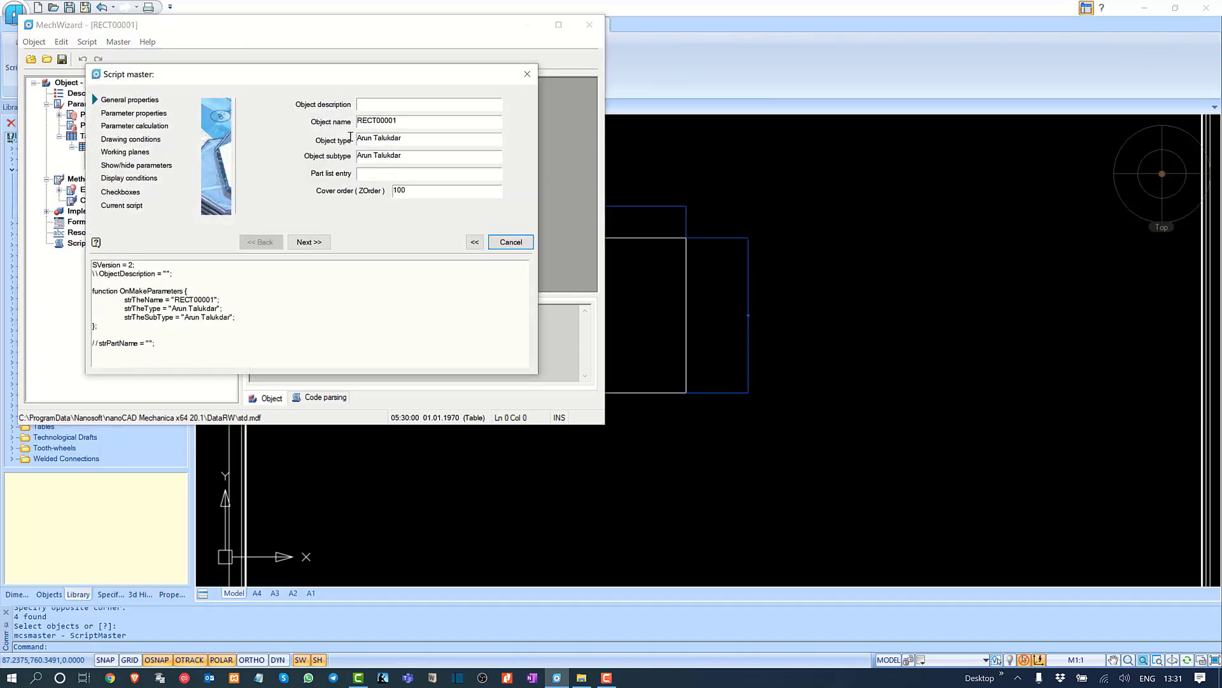
mouse_move(284, 80)
left_mouse_down()
mouse_move(327, 57)
mouse_move(744, 224)
left_mouse_up()
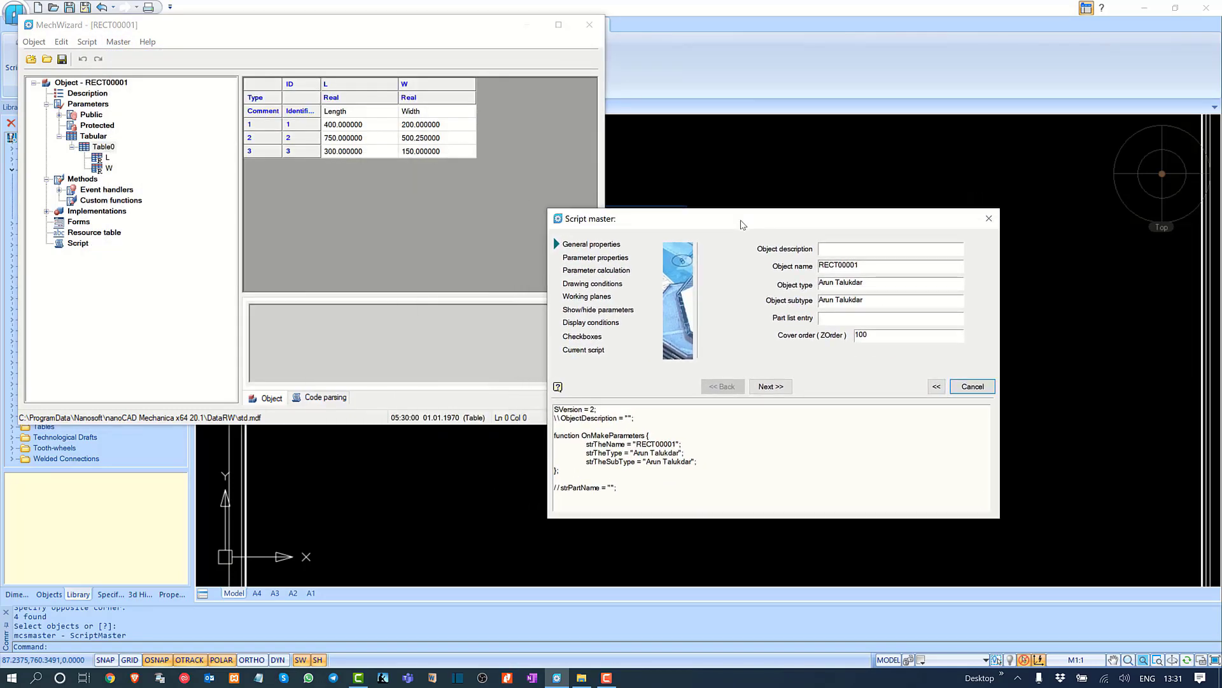
left_click(862, 247)
type("Rect for Plate")
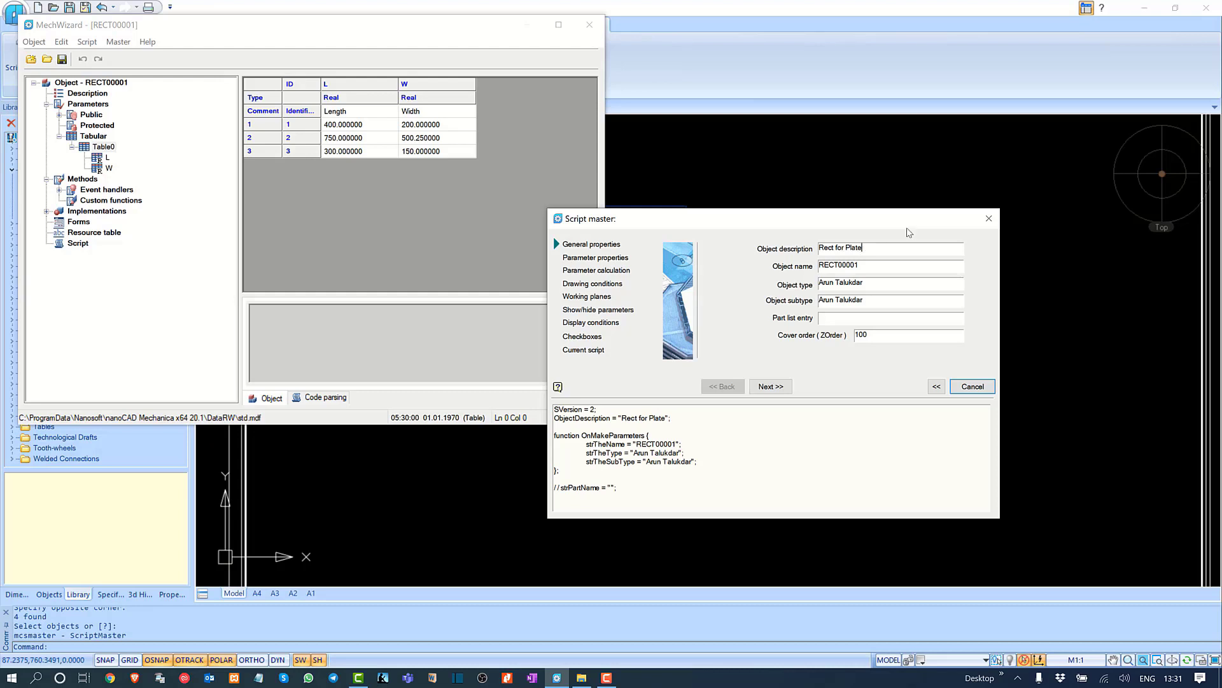
left_click(874, 265)
left_click_drag(882, 247, 821, 248)
left_click(862, 317)
Step: In the parameter properties, make L (Length) changeable and set its initial value to 400
left_click(771, 386)
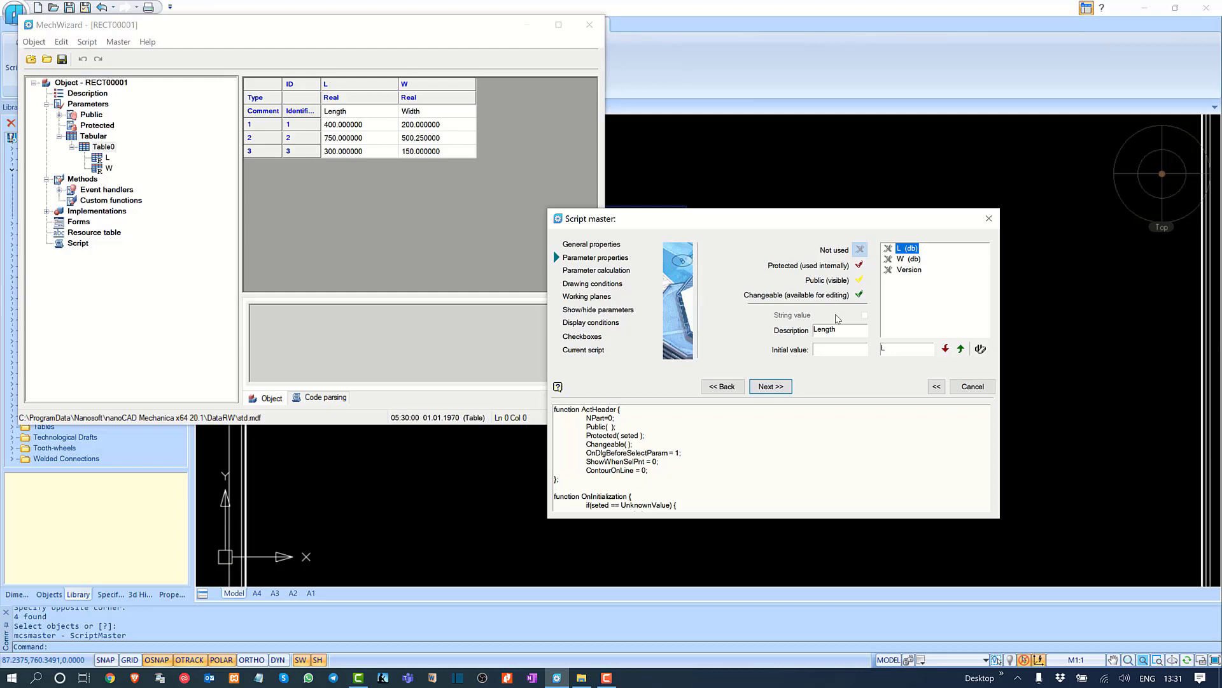
left_click(914, 259)
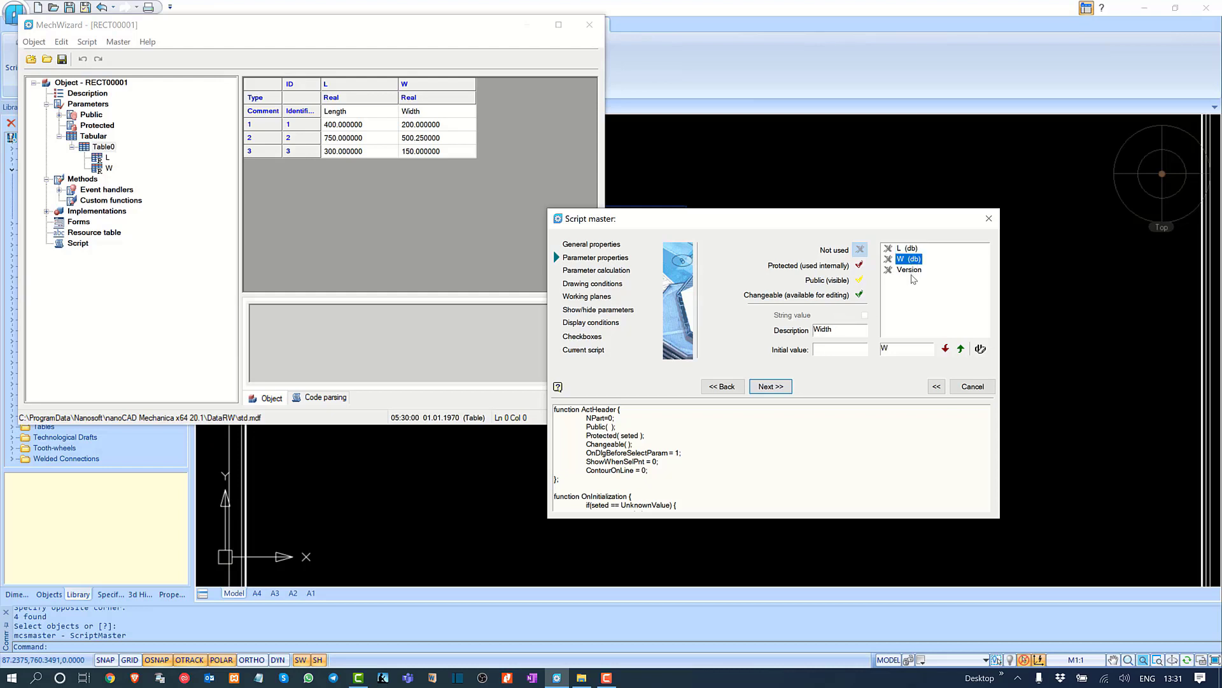
left_click(912, 270)
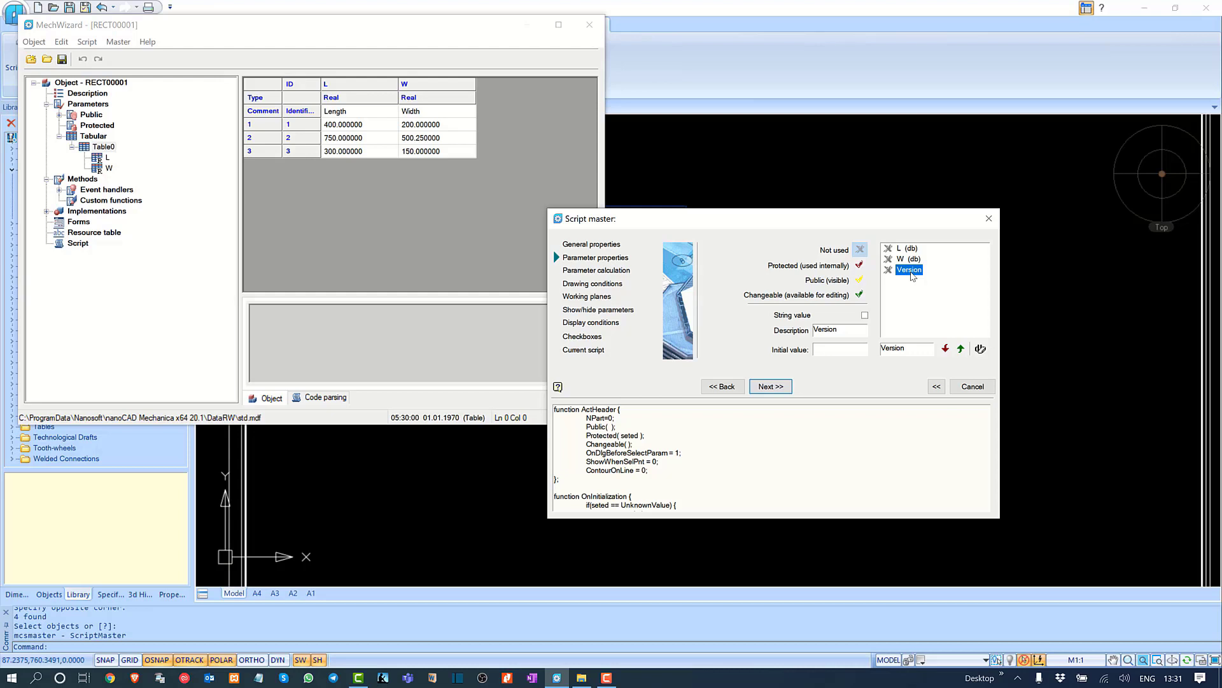
left_click(910, 252)
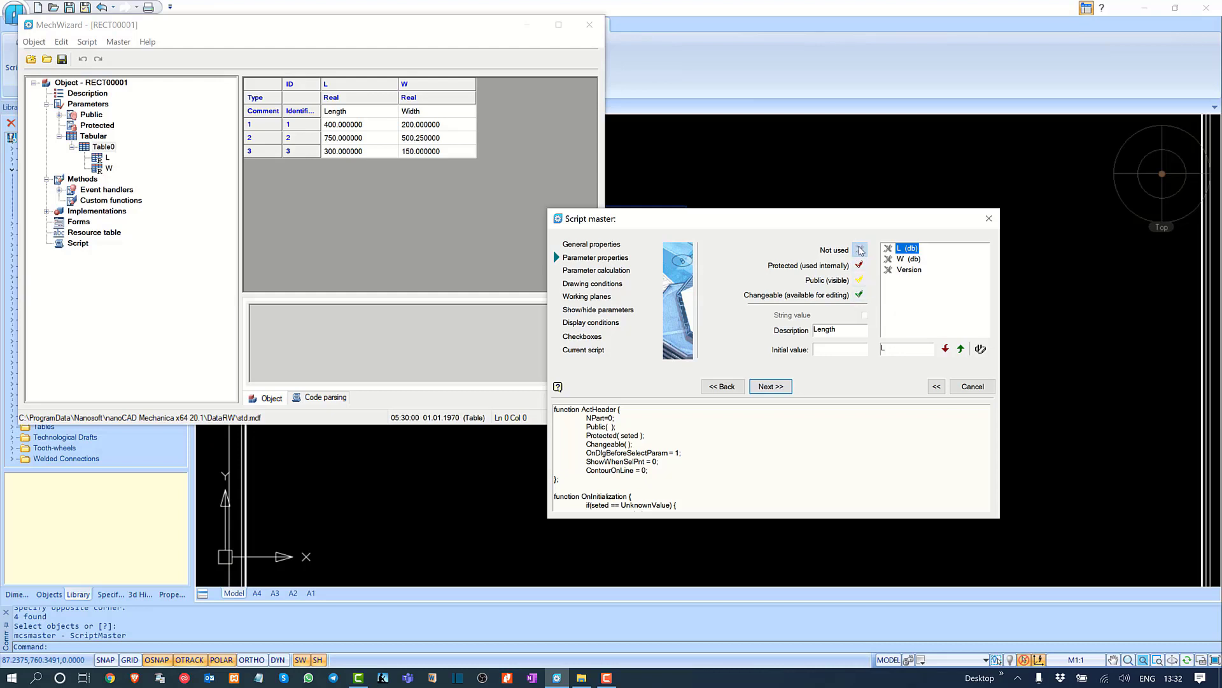
left_click(860, 295)
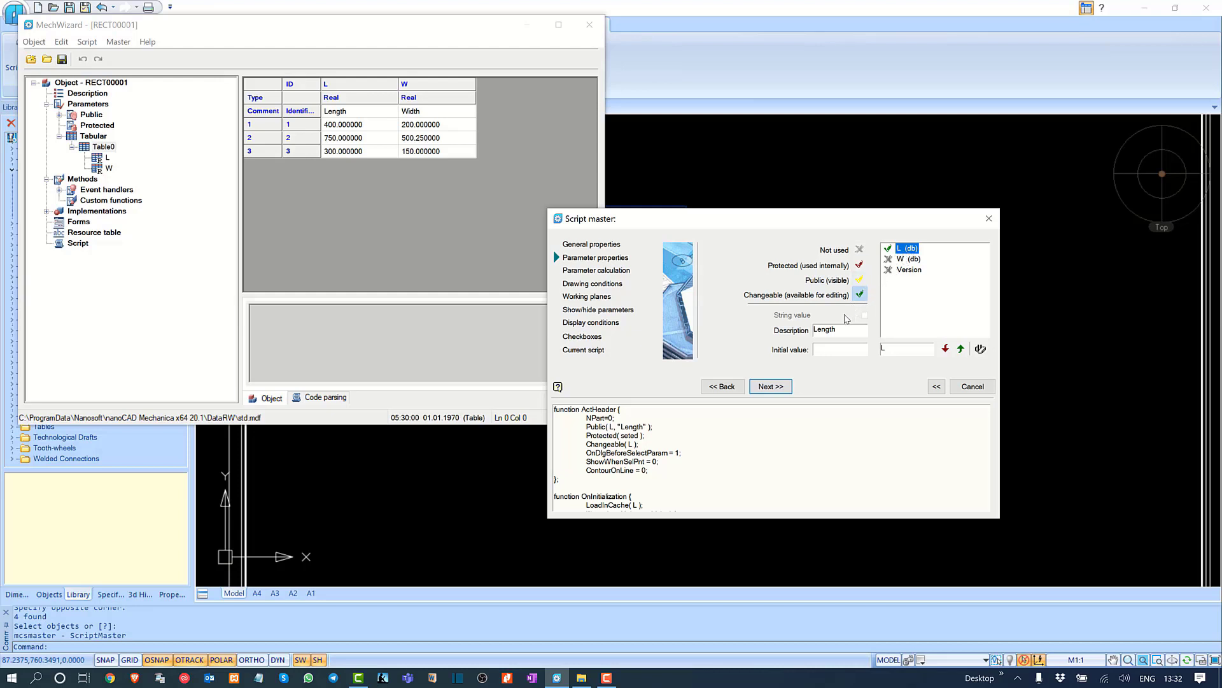
left_click(833, 349)
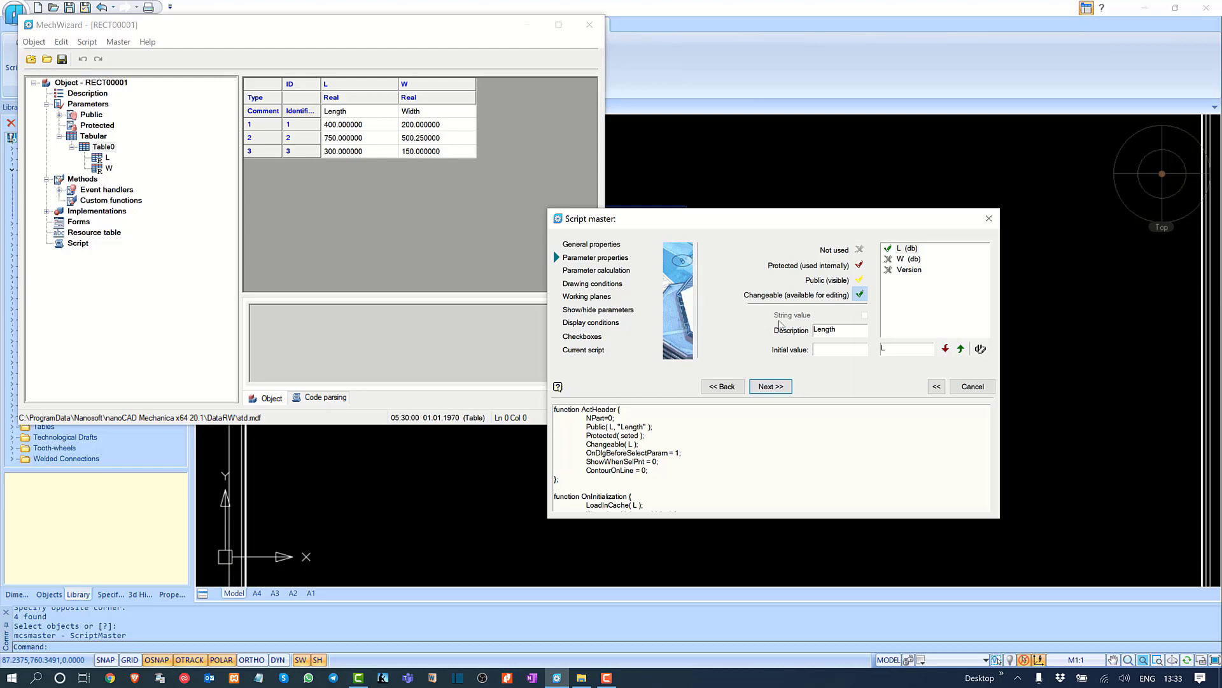
type("400")
Step: Make the W (Width) parameter changeable and set its initial value to 200
left_click(910, 261)
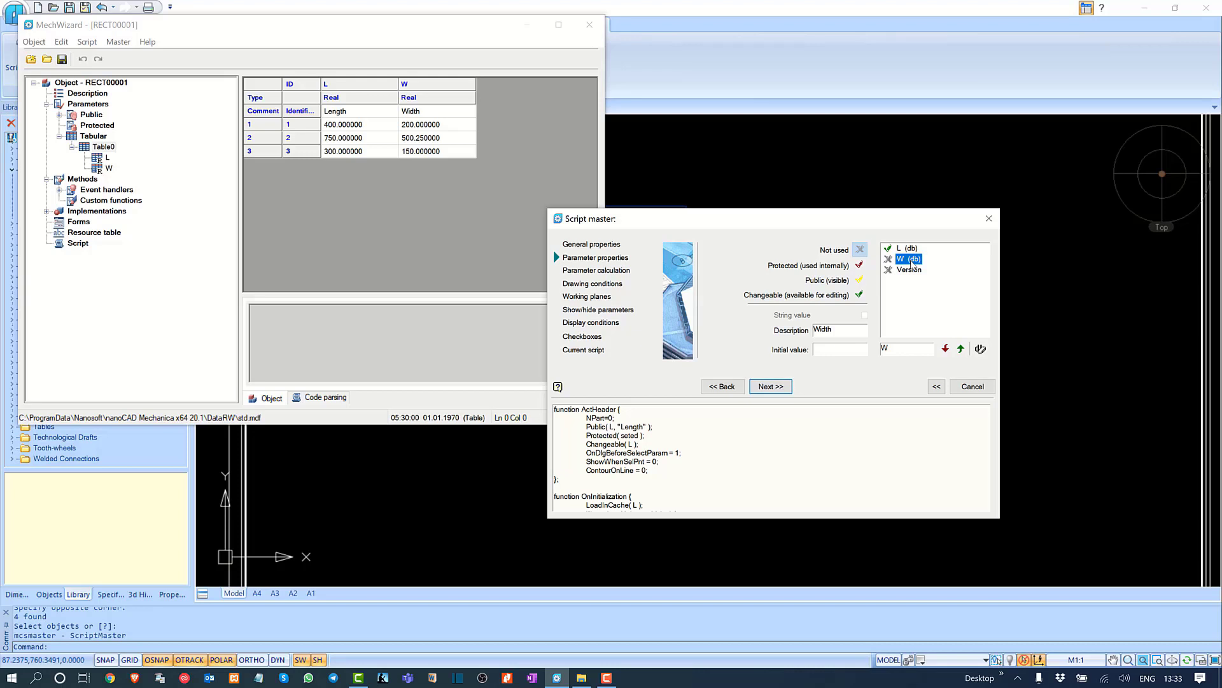
left_click(843, 331)
left_click(861, 296)
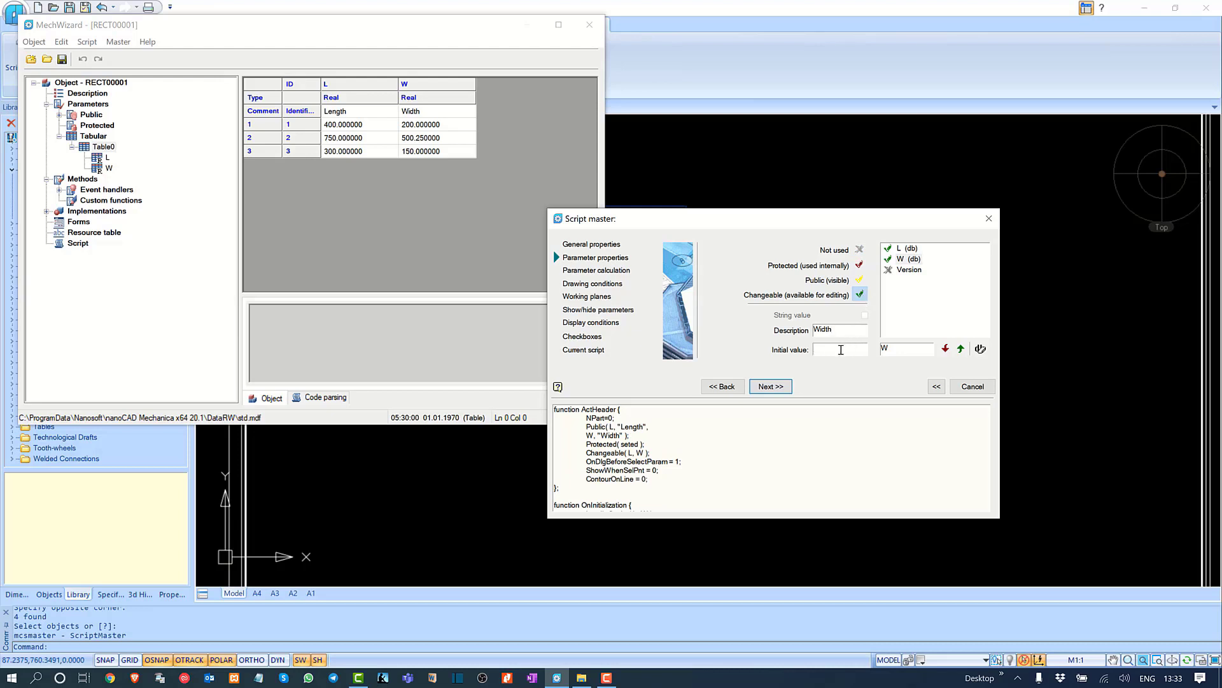
left_click(902, 250)
left_click(906, 259)
left_click(841, 347)
type("200")
left_click(842, 330)
Step: Leave the Version parameter as Not used and recheck the settings of L and W
left_click(911, 270)
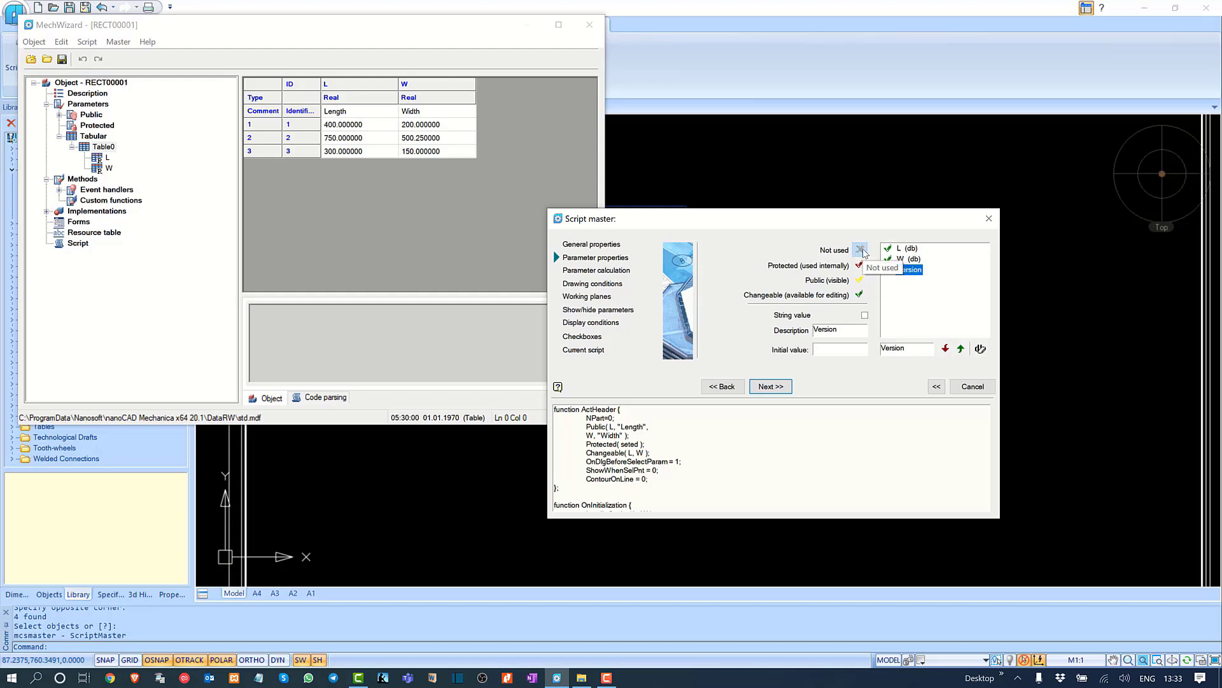
left_click(863, 251)
left_click(910, 249)
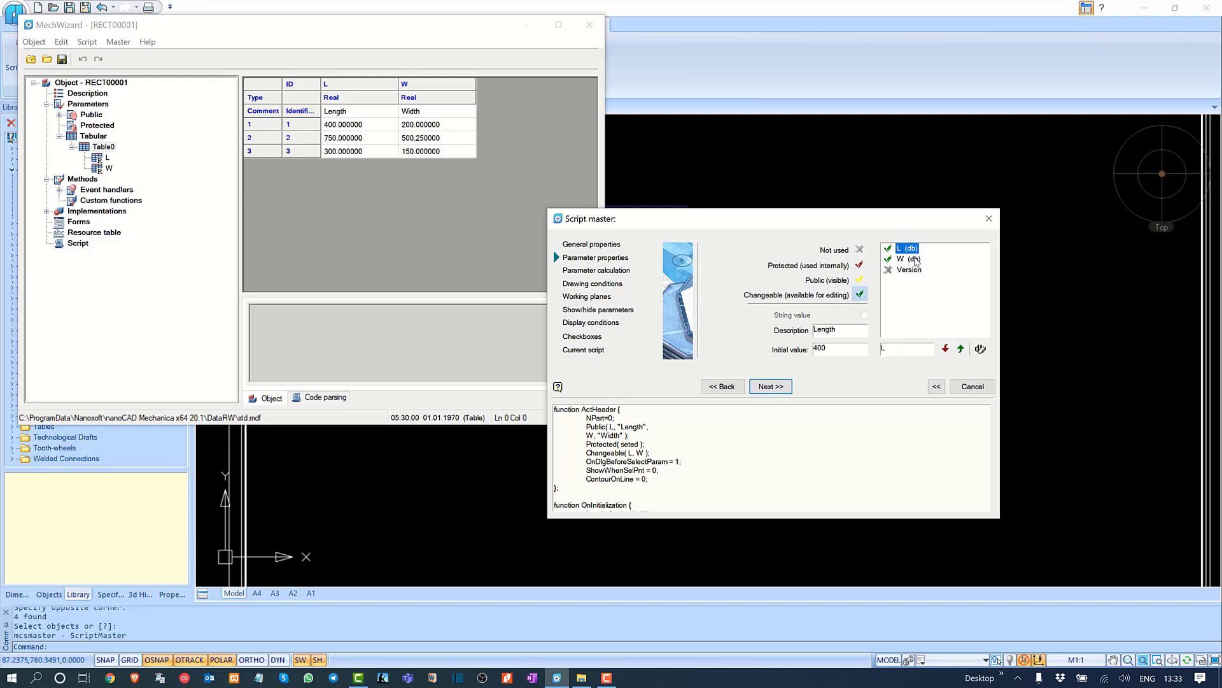
left_click(914, 259)
Step: Keep the defaults for parameter calculation, drawing conditions, working planes, show/hide parameters and display conditions in the Script wizard
left_click(770, 386)
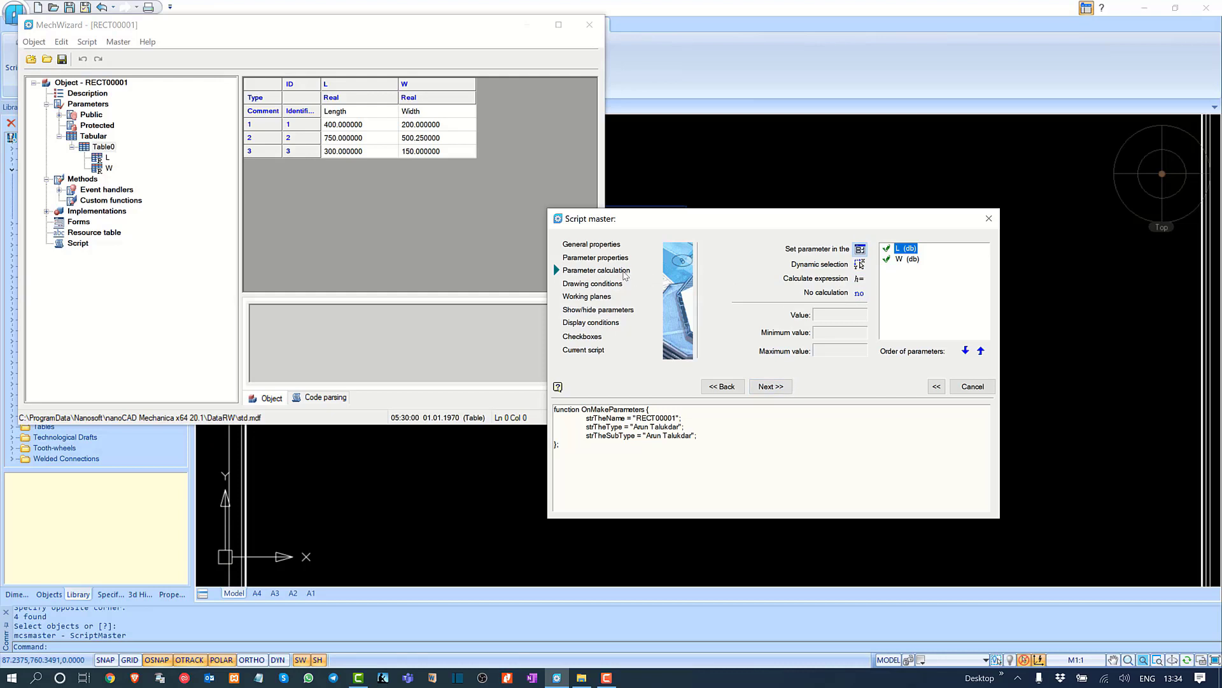
left_click(774, 387)
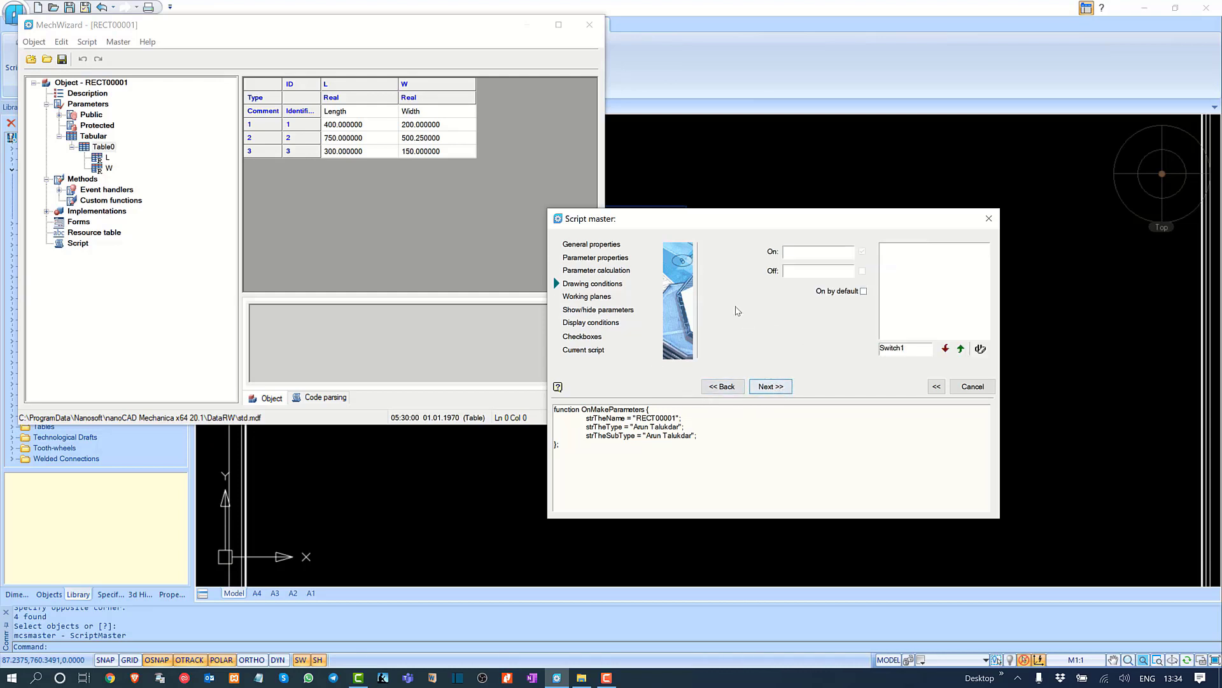
left_click(831, 252)
left_click(772, 387)
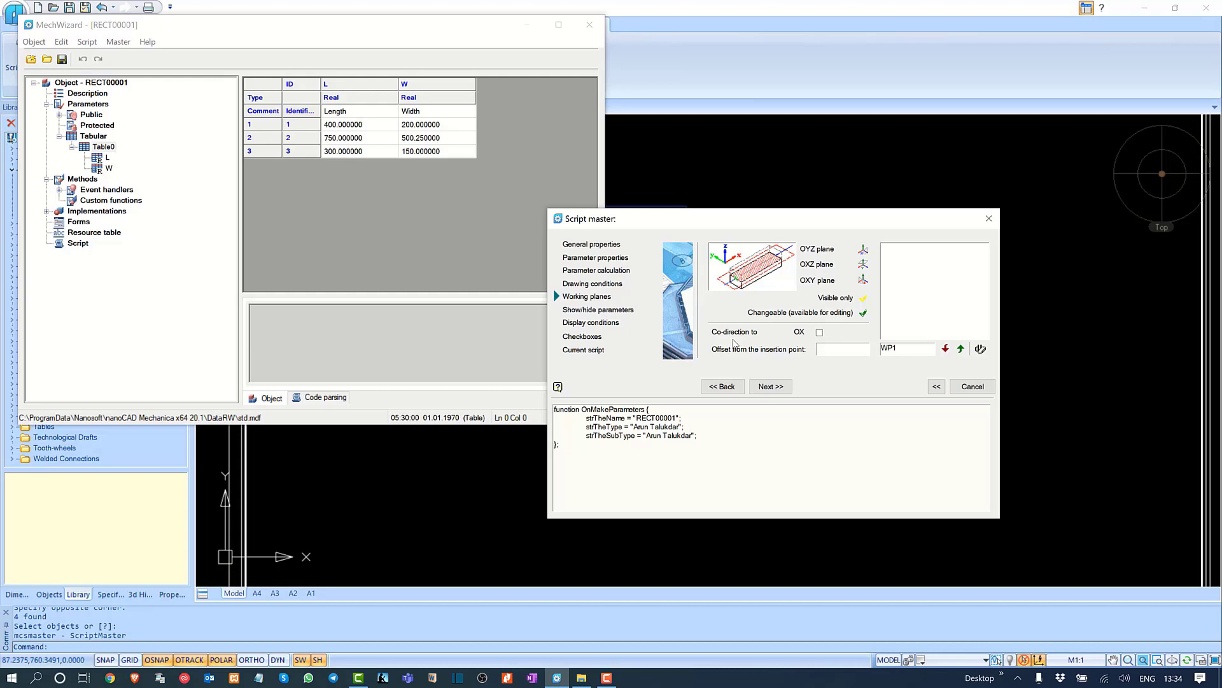
left_click(771, 391)
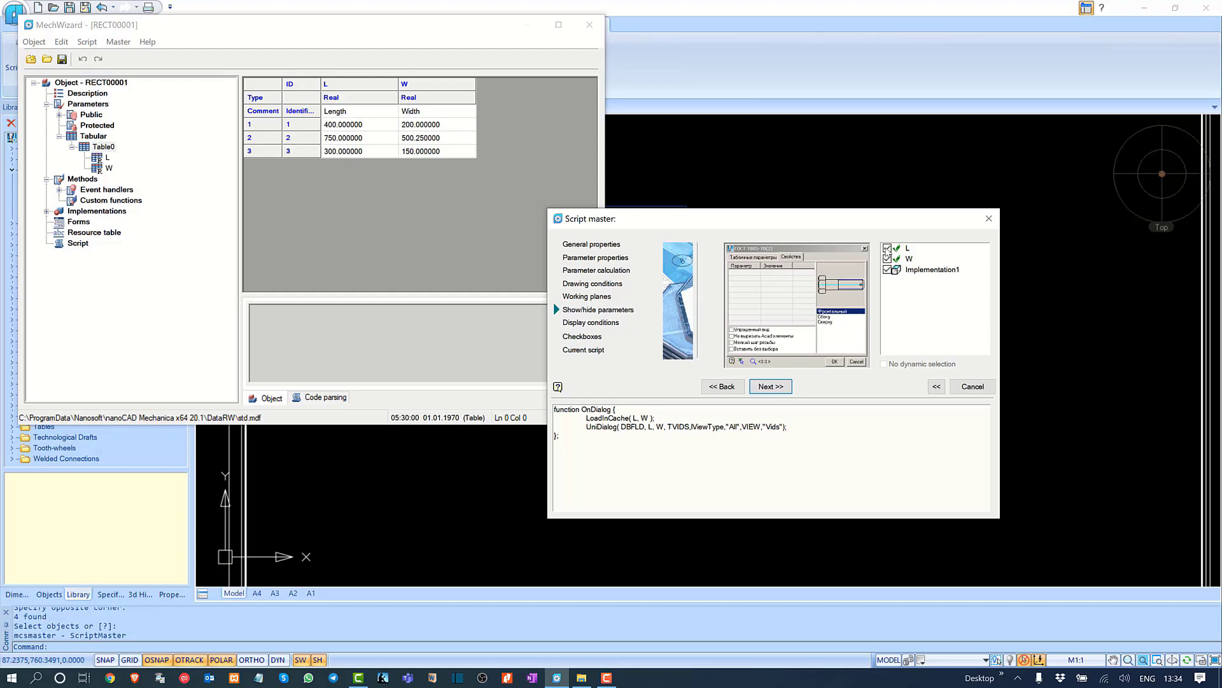
left_click(888, 269)
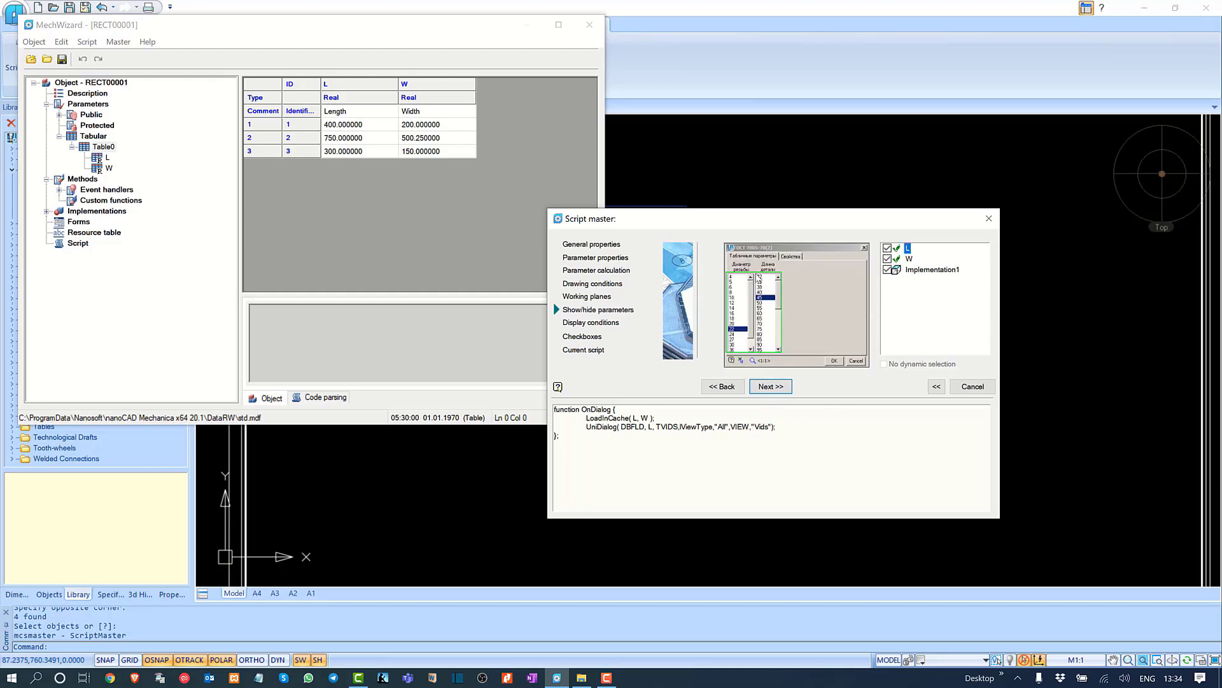
left_click(771, 386)
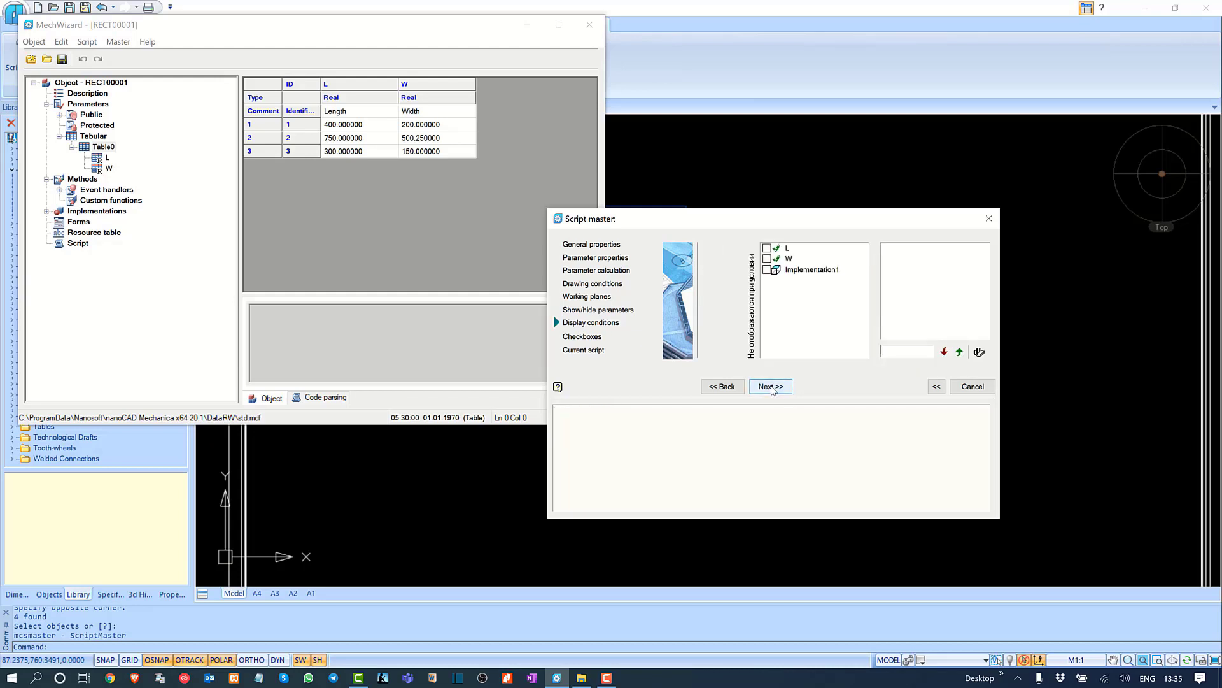
left_click(767, 247)
left_click(771, 387)
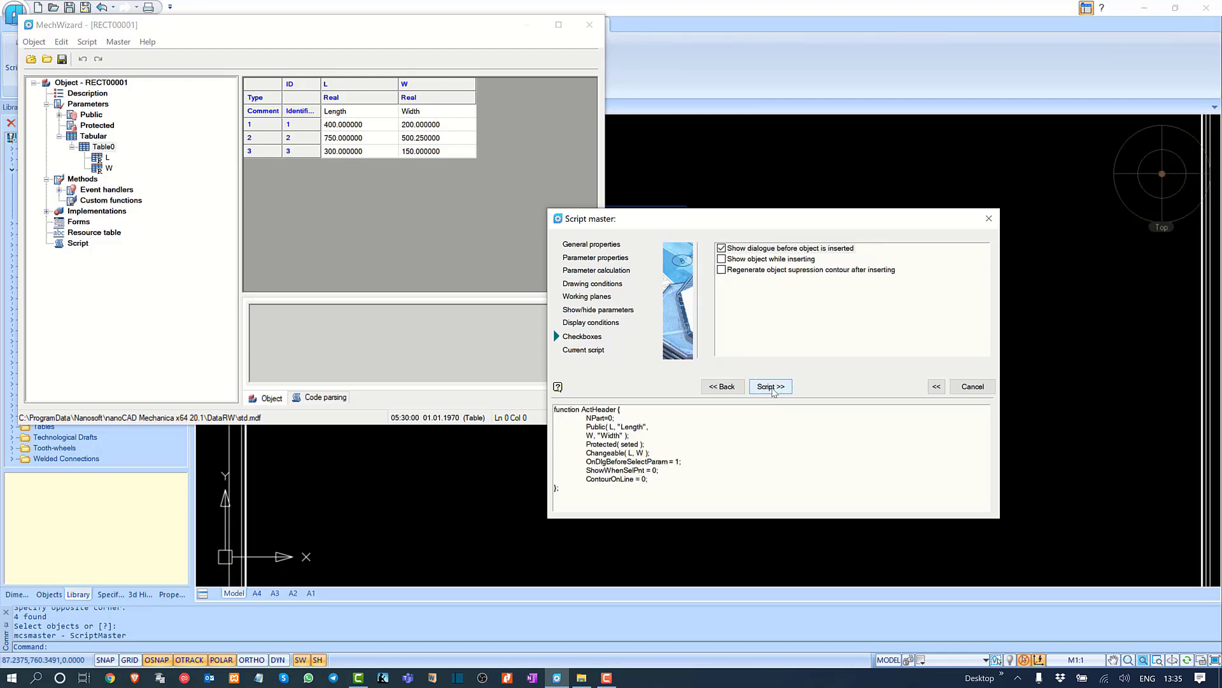
Step: Enable showing the object while inserting and regenerating its suppression contour after inserting, and generate the script
left_click(721, 258)
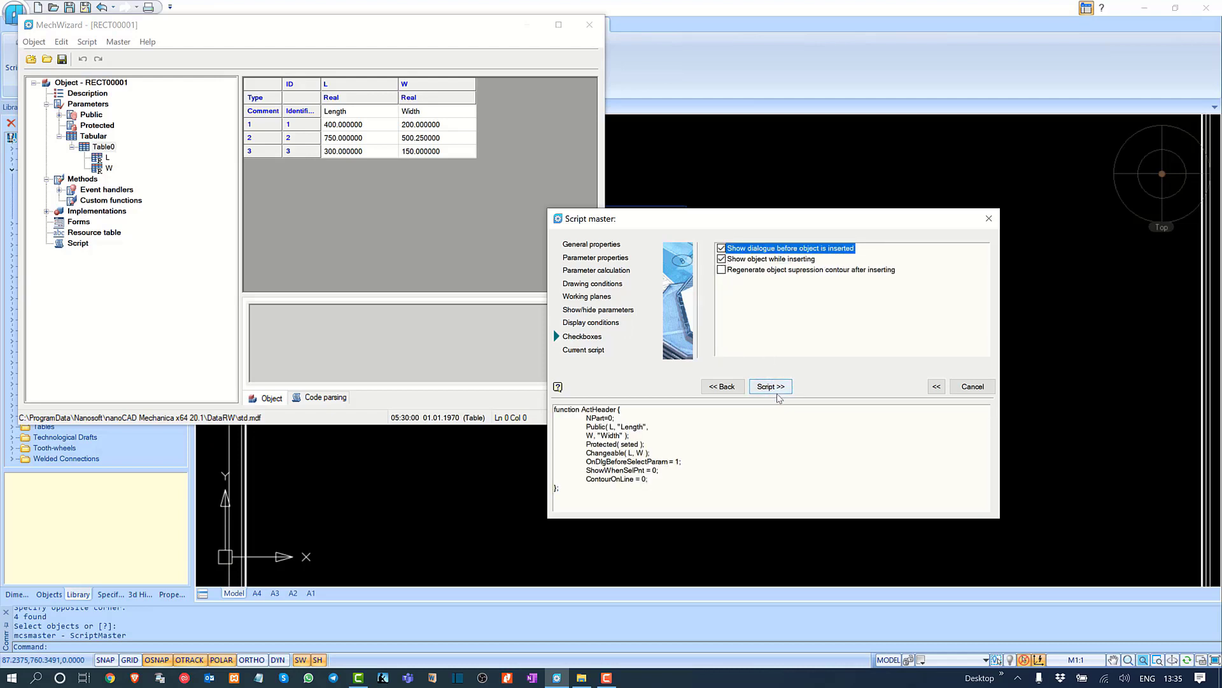
left_click(722, 271)
left_click(781, 388)
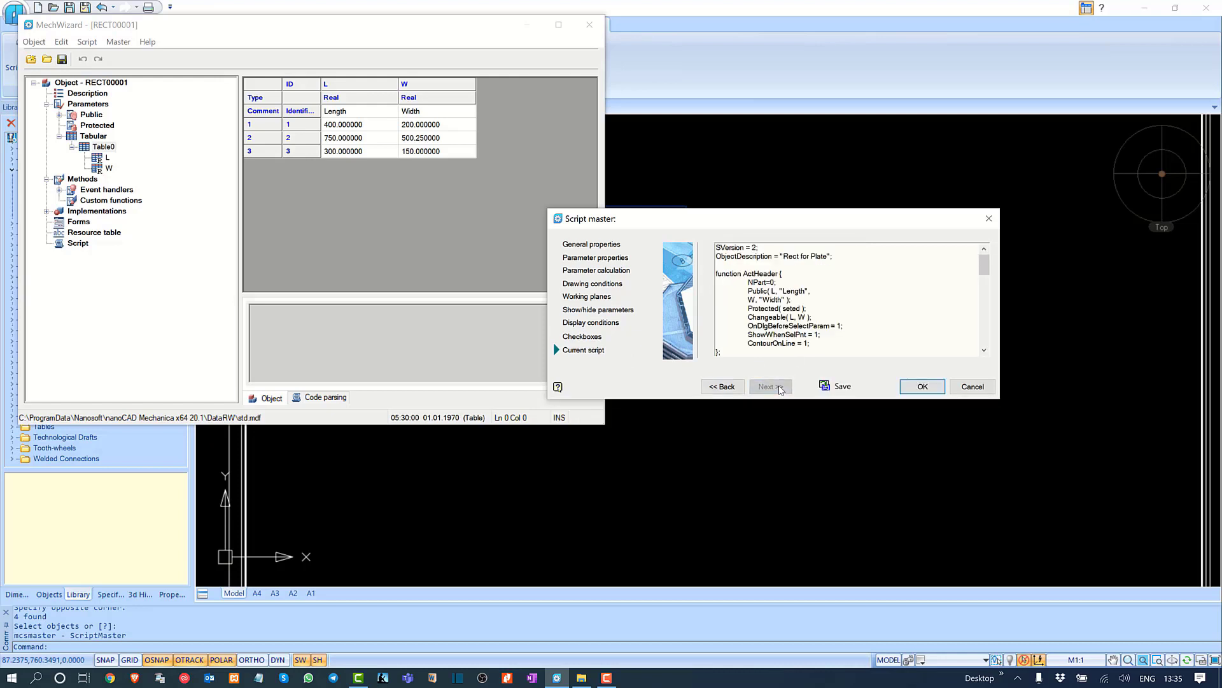
Step: Save the generated script over the previous one, save the RECT00001 object and close MechWizard
left_click(842, 387)
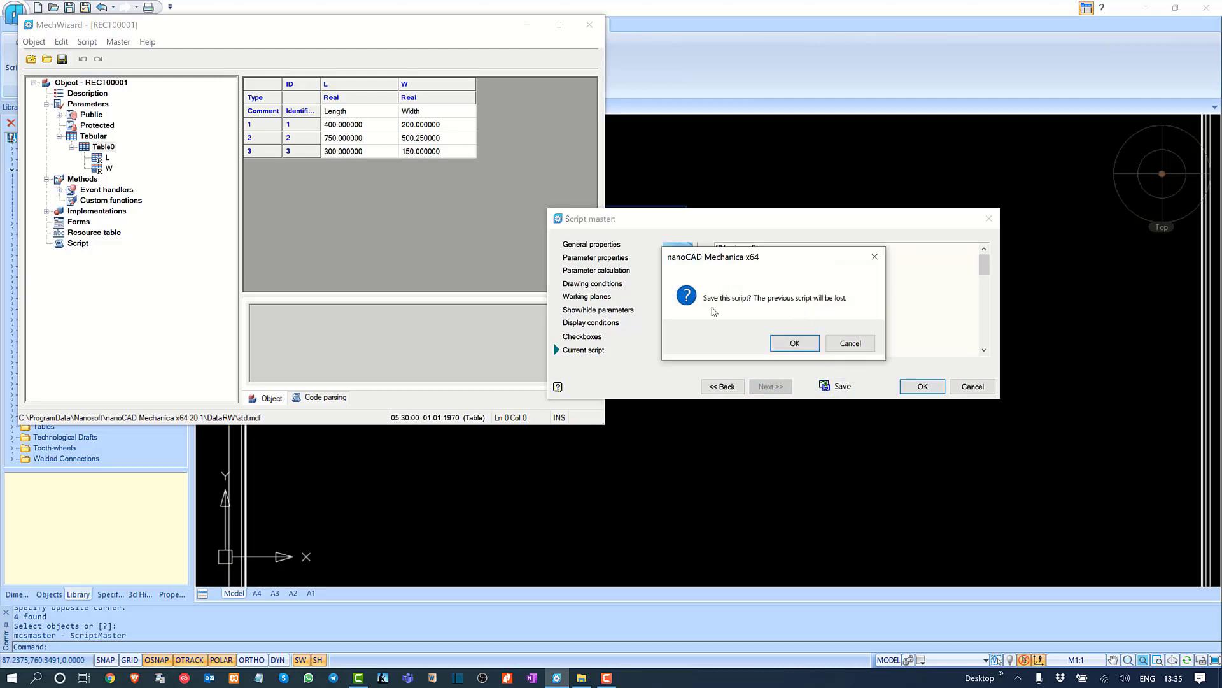
left_click(797, 344)
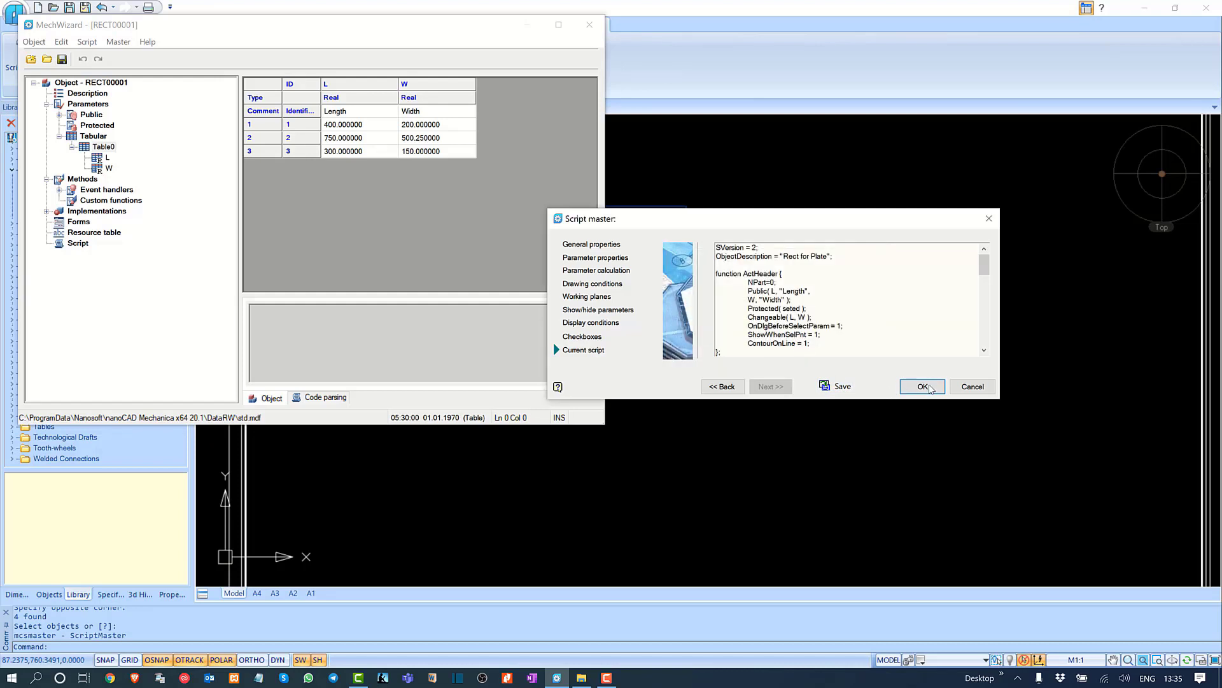
left_click(932, 386)
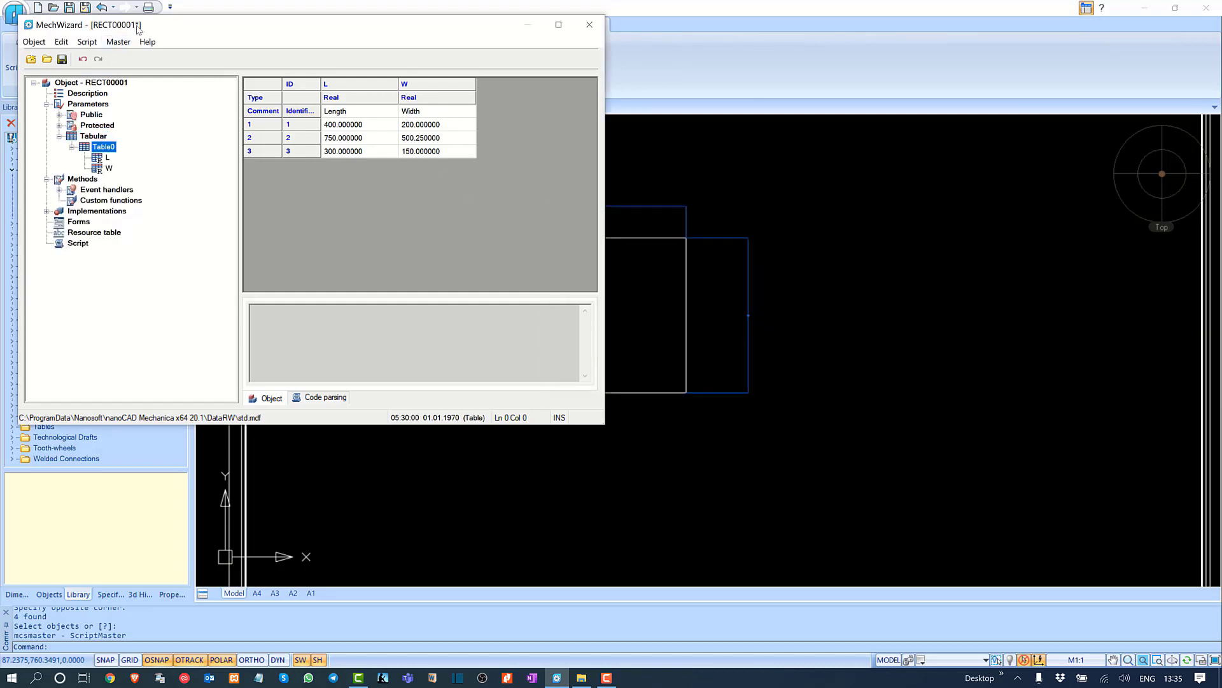
left_click(62, 59)
left_click(590, 24)
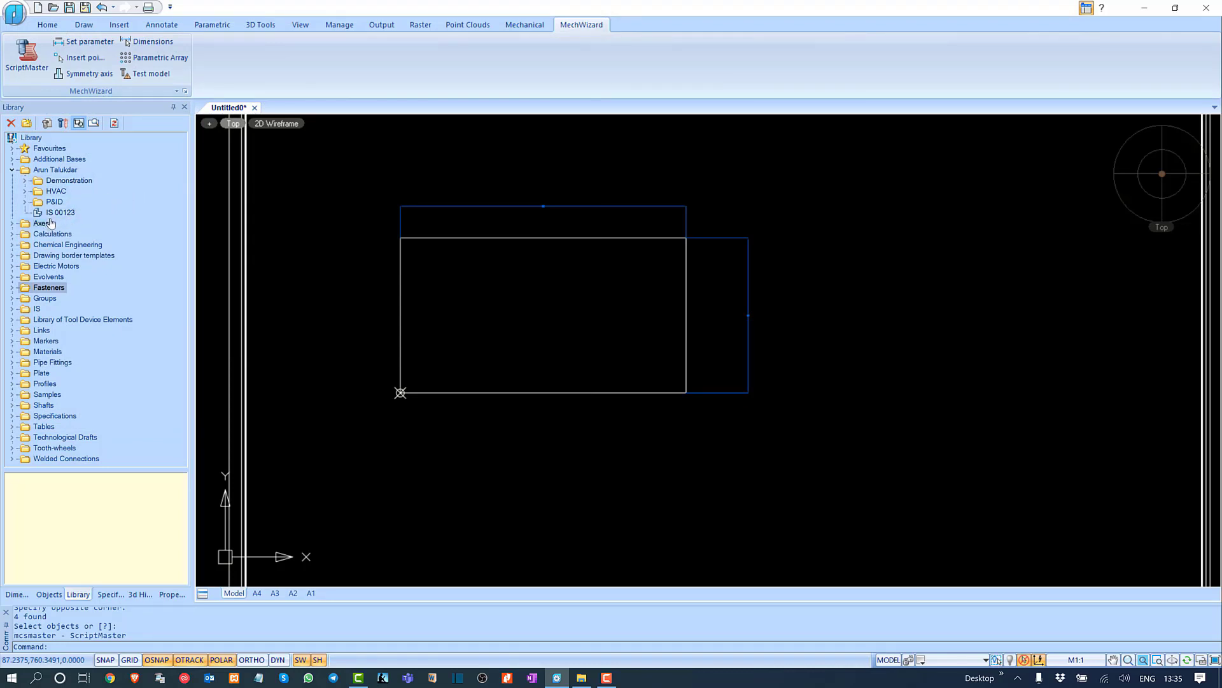
Step: Refresh the library and place RECT00001 to the right of the original rectangle with a horizontal direction
left_click(114, 122)
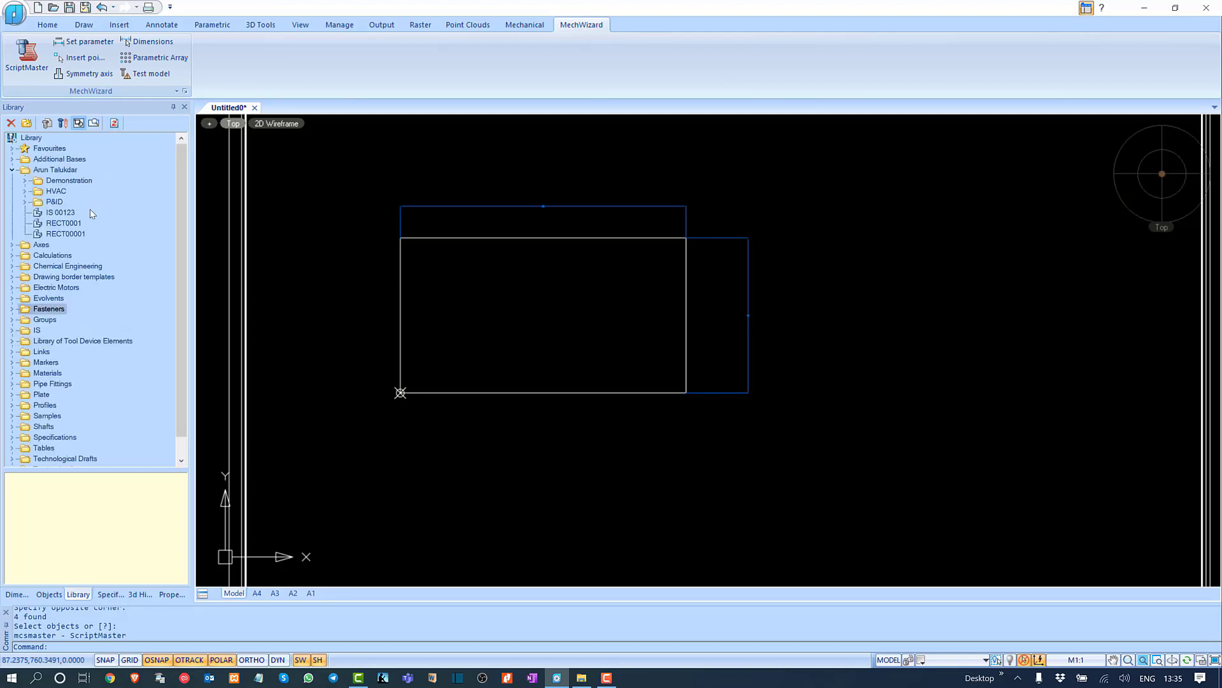
double_click(67, 234)
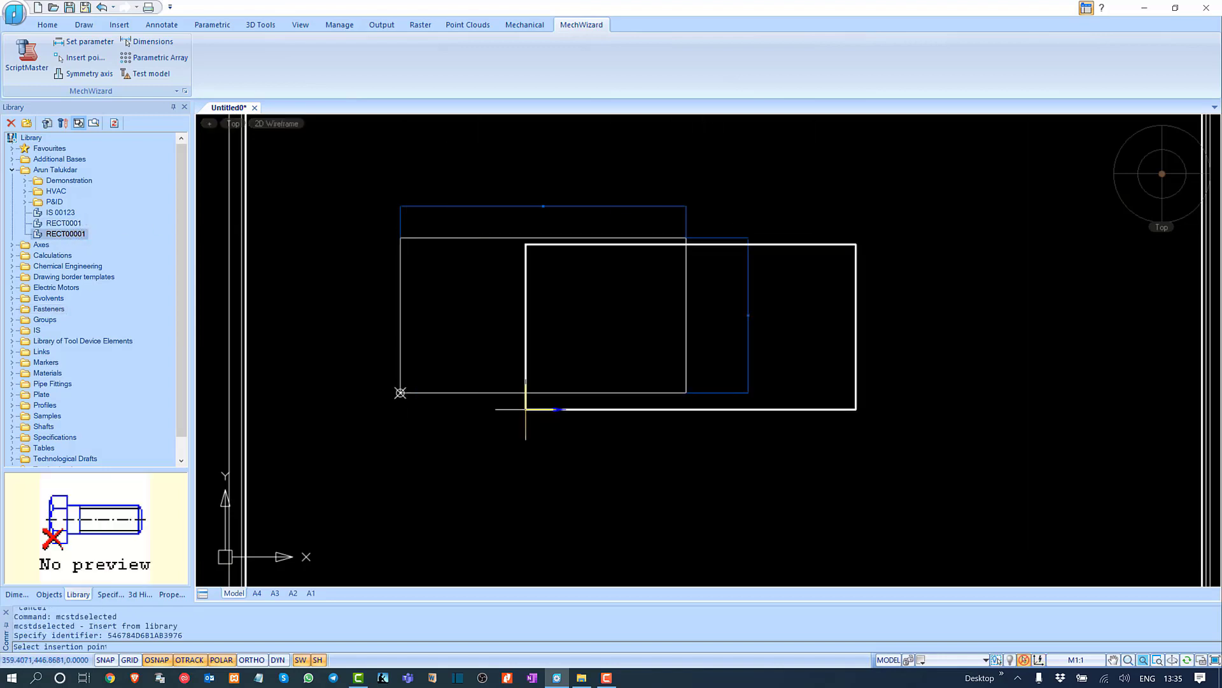
middle_click_drag(526, 410, 343, 412)
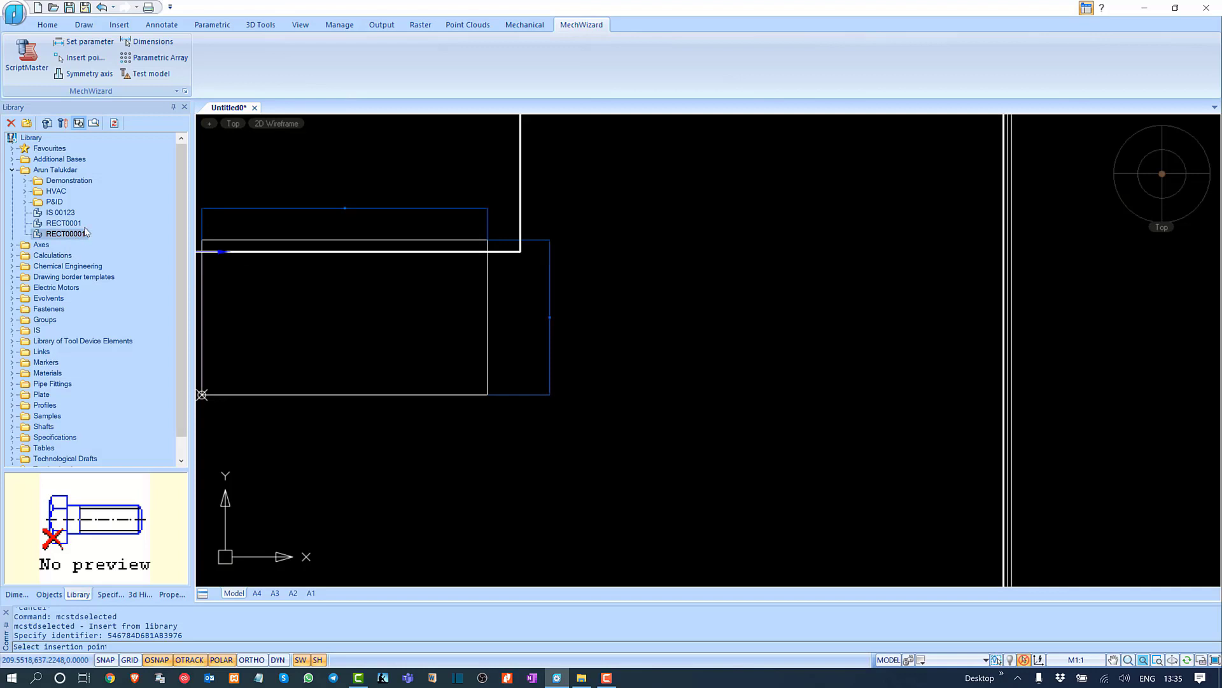
scroll(613, 368, "down", 2)
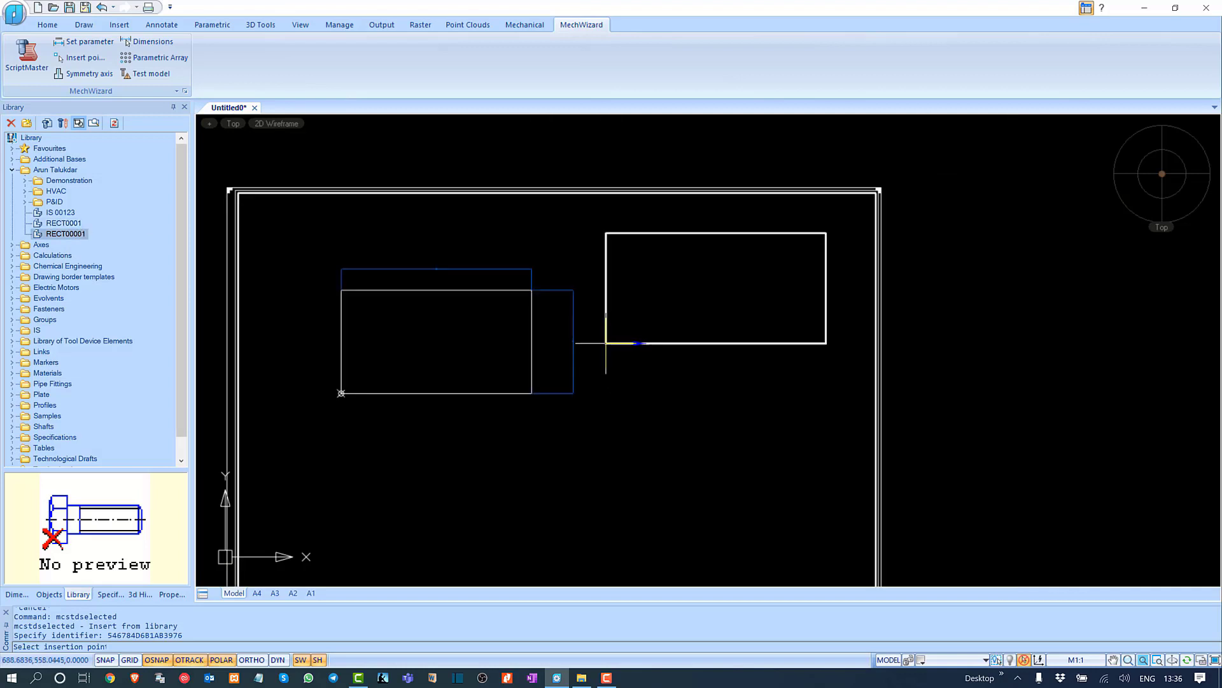
left_click(606, 343)
left_click(718, 346)
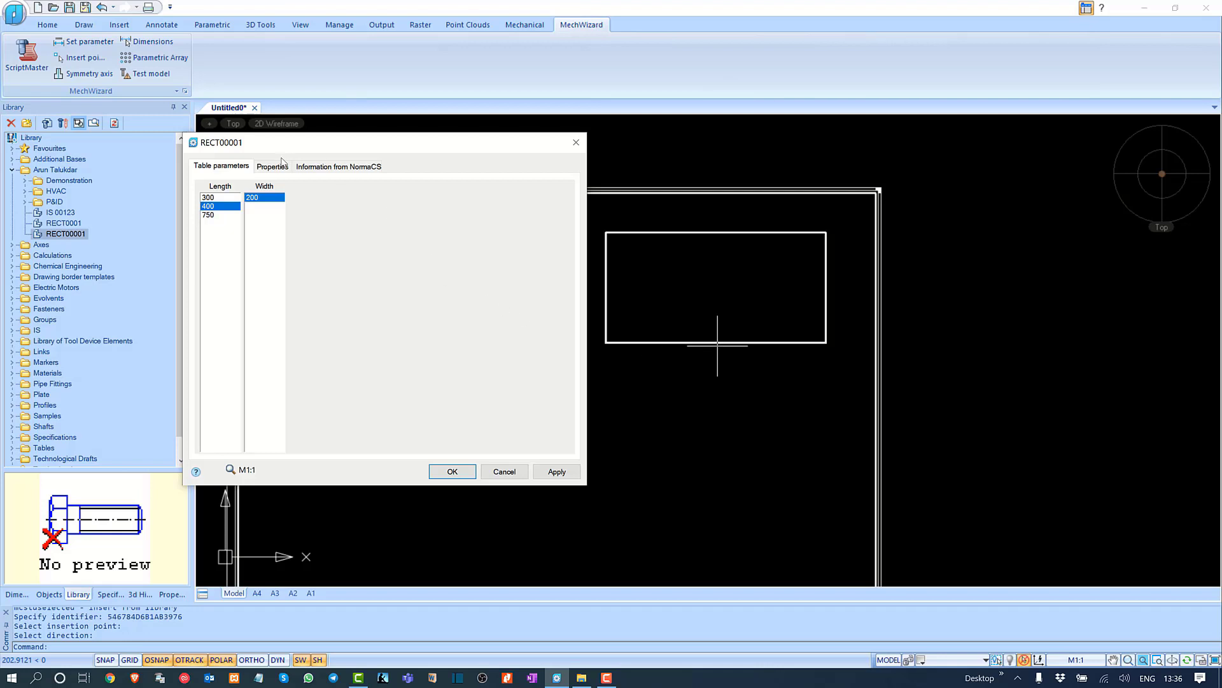
Step: Apply the 400 × 200 size and review the object's NormaCS information, table parameters and properties
left_click(556, 470)
left_click(359, 170)
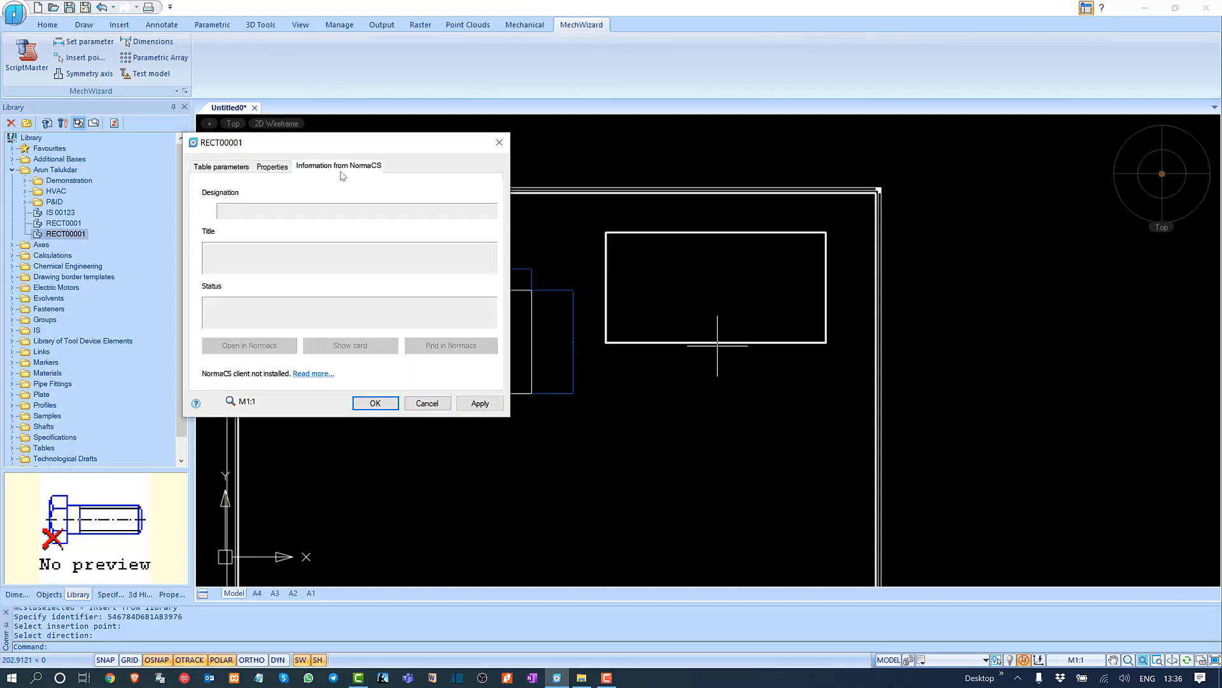
left_click(221, 167)
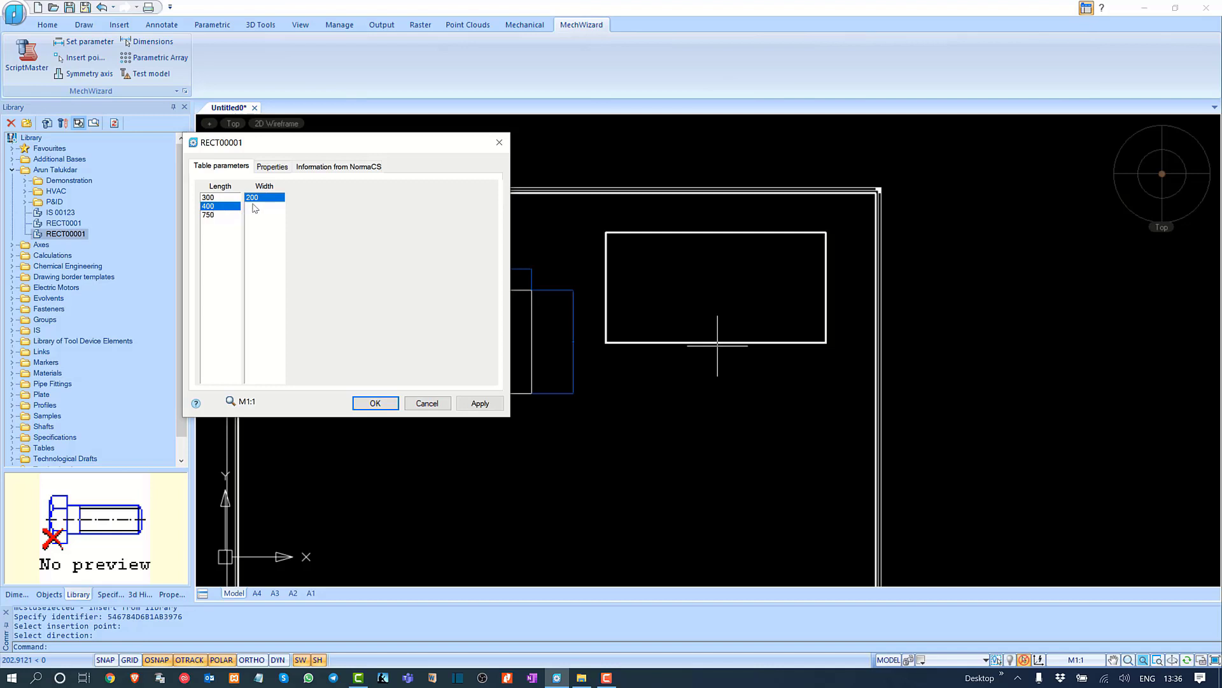
left_click(272, 166)
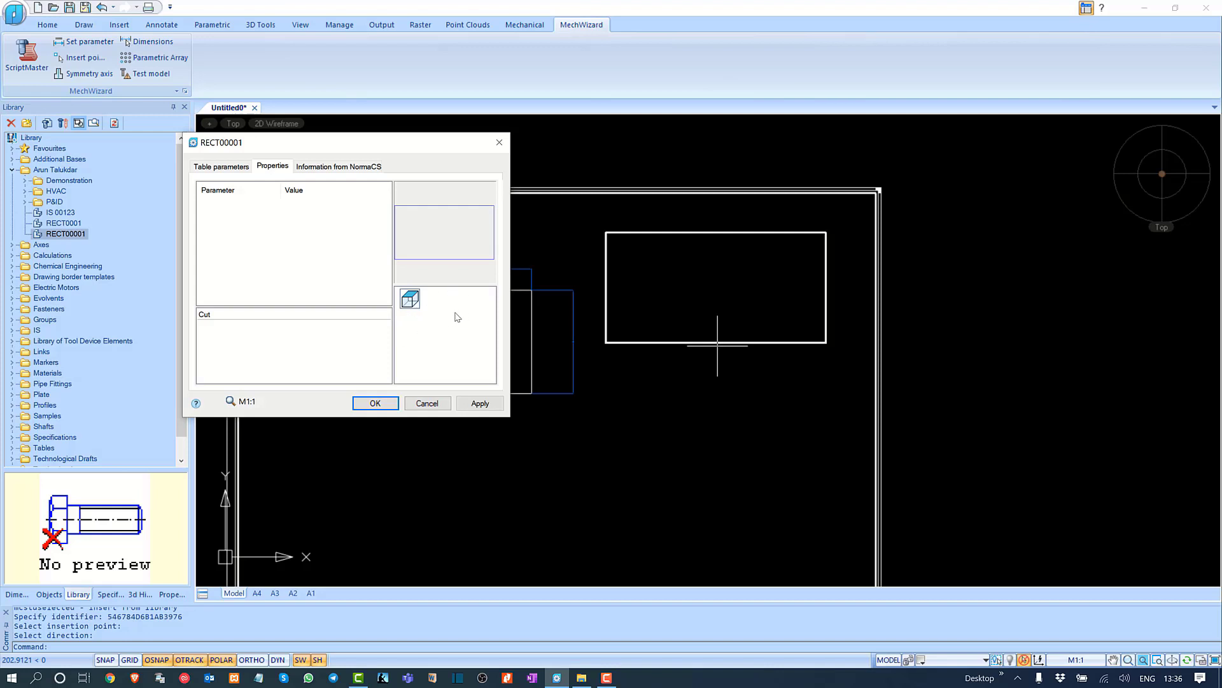
left_click(229, 170)
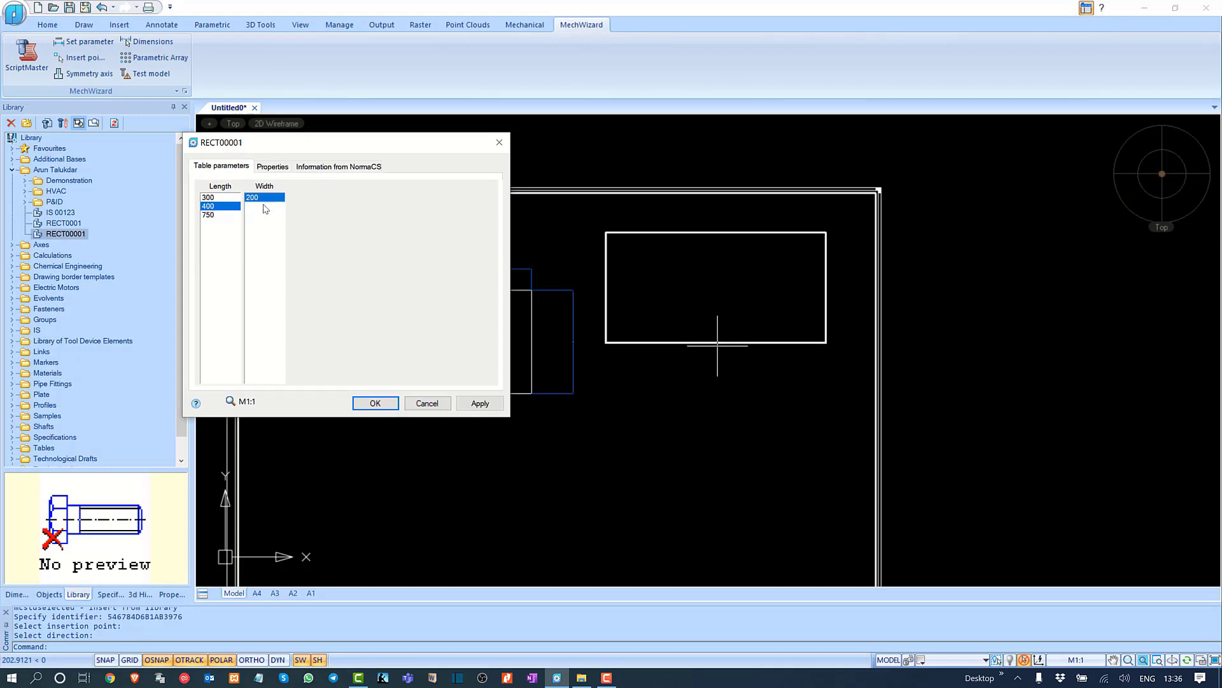
Step: Apply the table size with length 750 and width 500.25 to the inserted rectangle, and cancel placing another copy
left_click(215, 200)
left_click(211, 216)
left_click(209, 198)
left_click(208, 216)
left_click(476, 403)
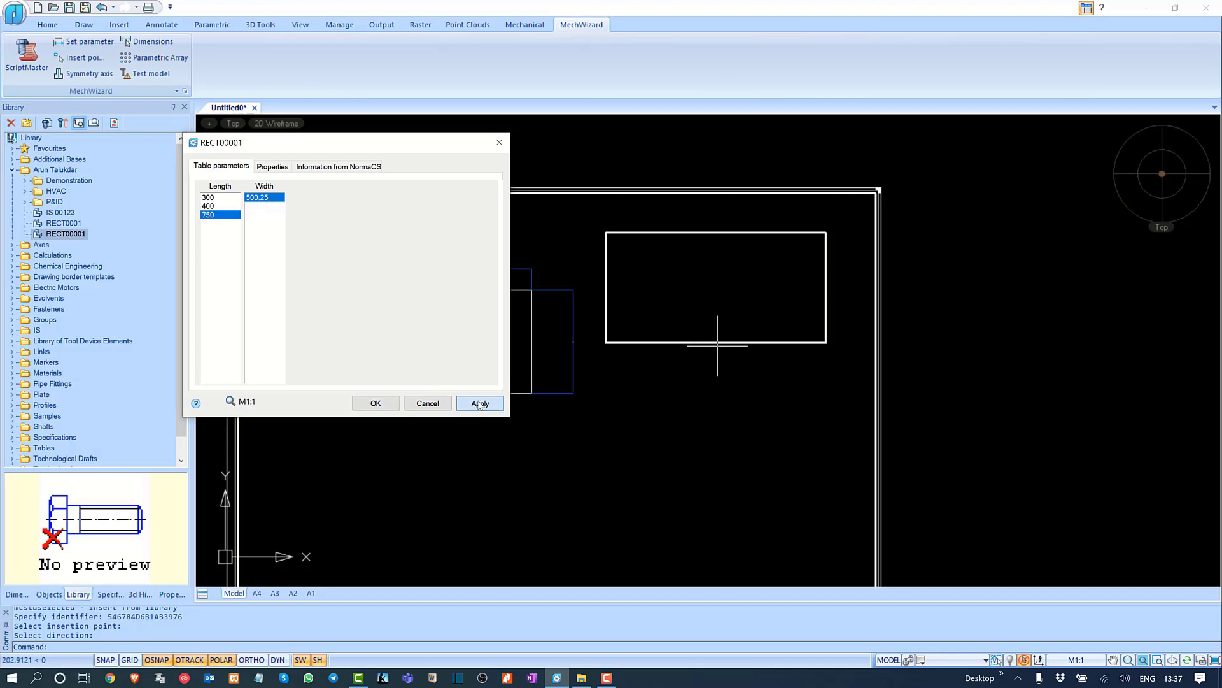
left_click(376, 403)
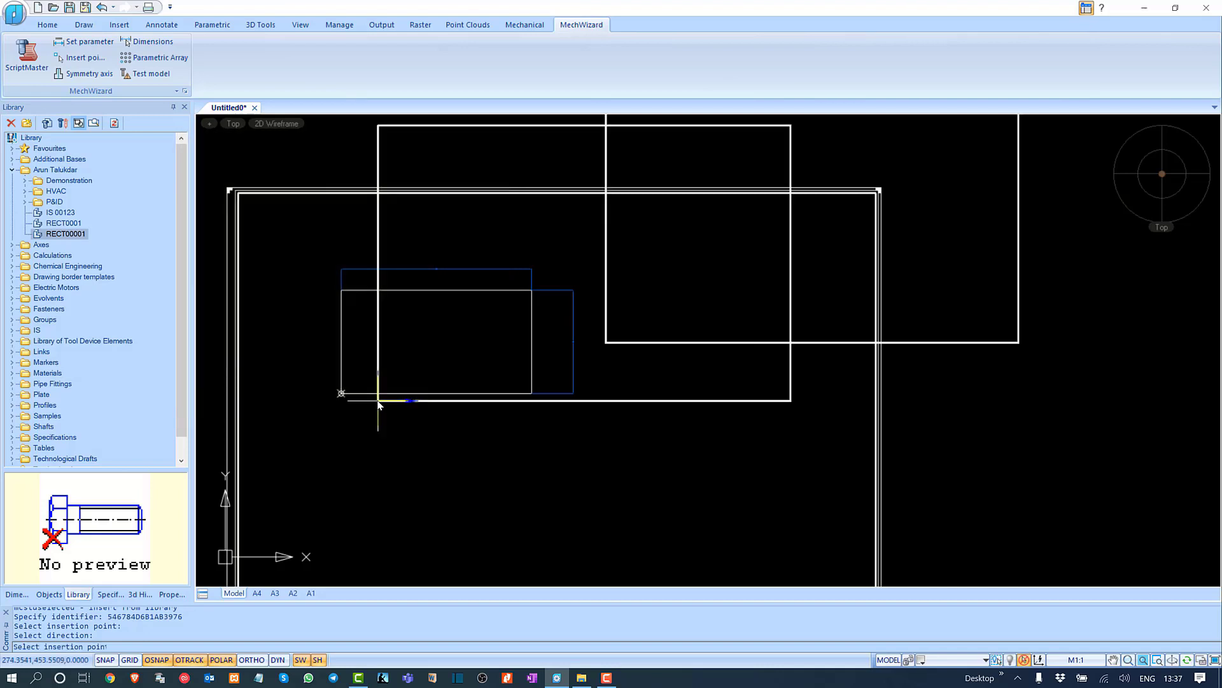
scroll(357, 398, "down", 3)
scroll(428, 383, "up", 1)
key("Escape")
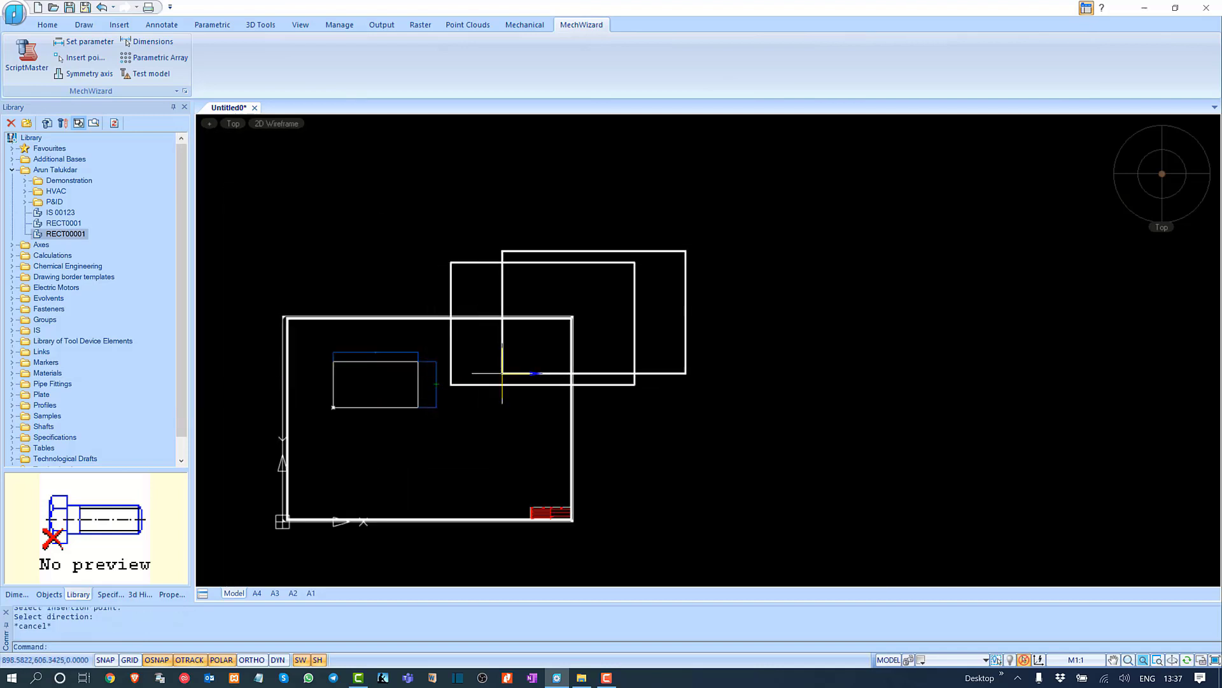
Step: Dimension the length along the upper edge and the width along the right edge of the inserted rectangle
scroll(488, 369, "up", 2)
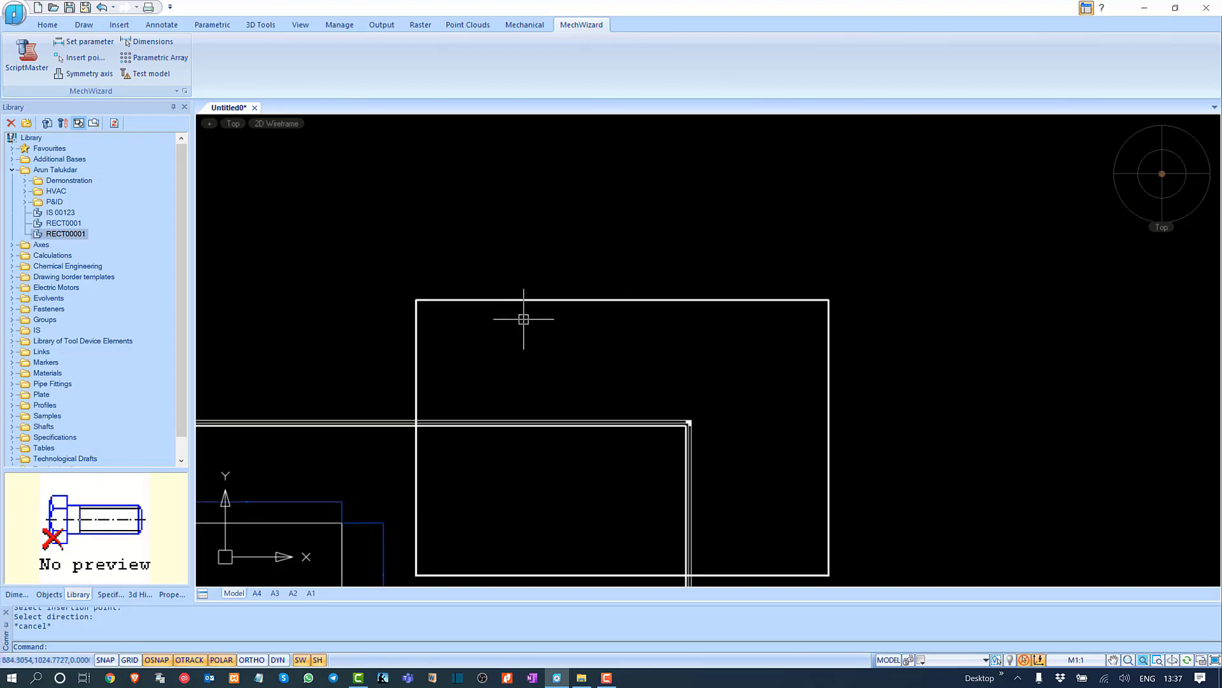
left_click(165, 26)
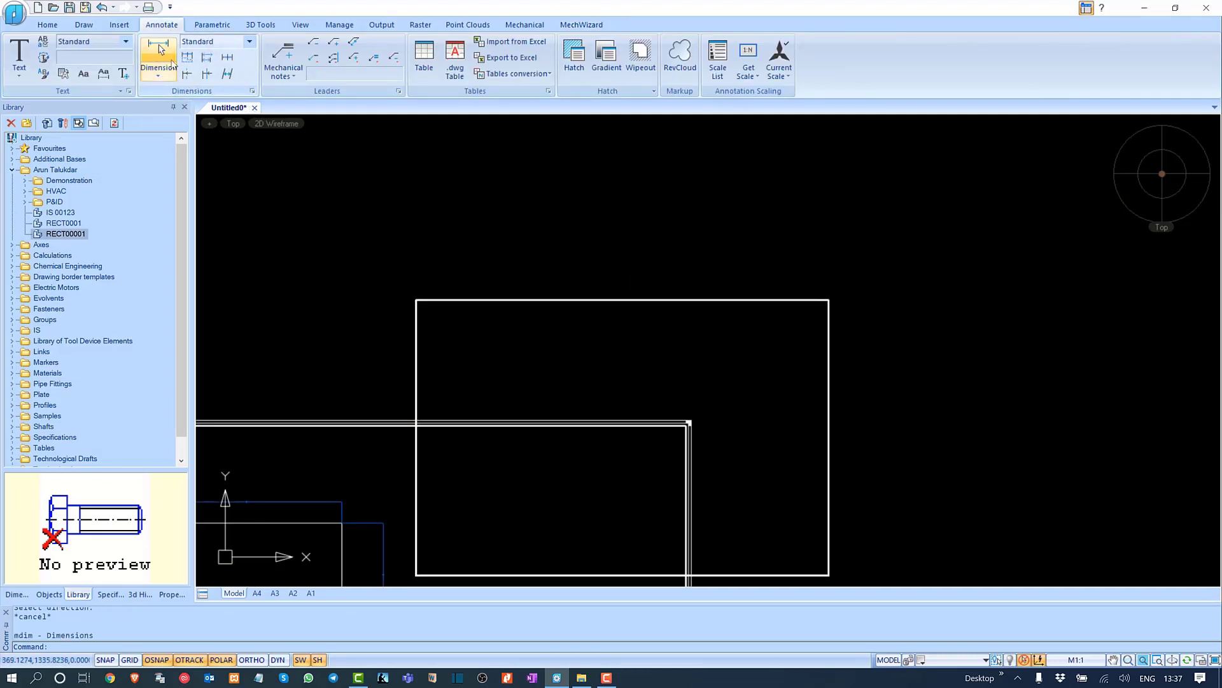
left_click(161, 51)
left_click(561, 299)
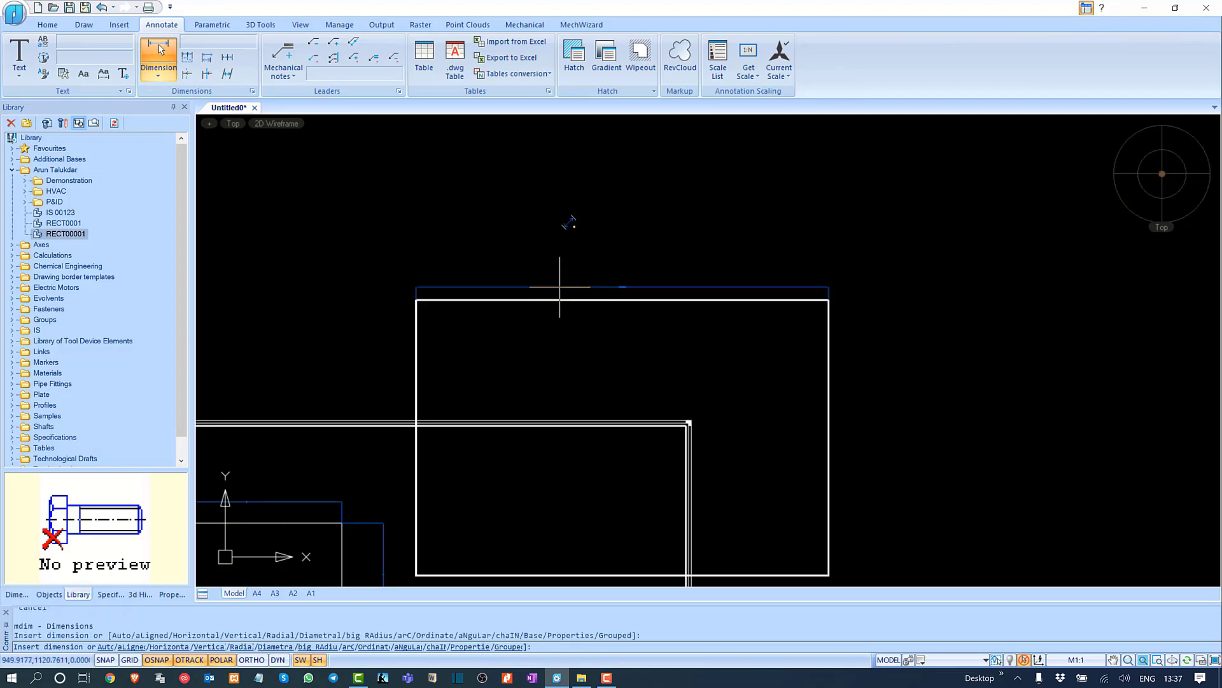
left_click(561, 236)
left_click(830, 345)
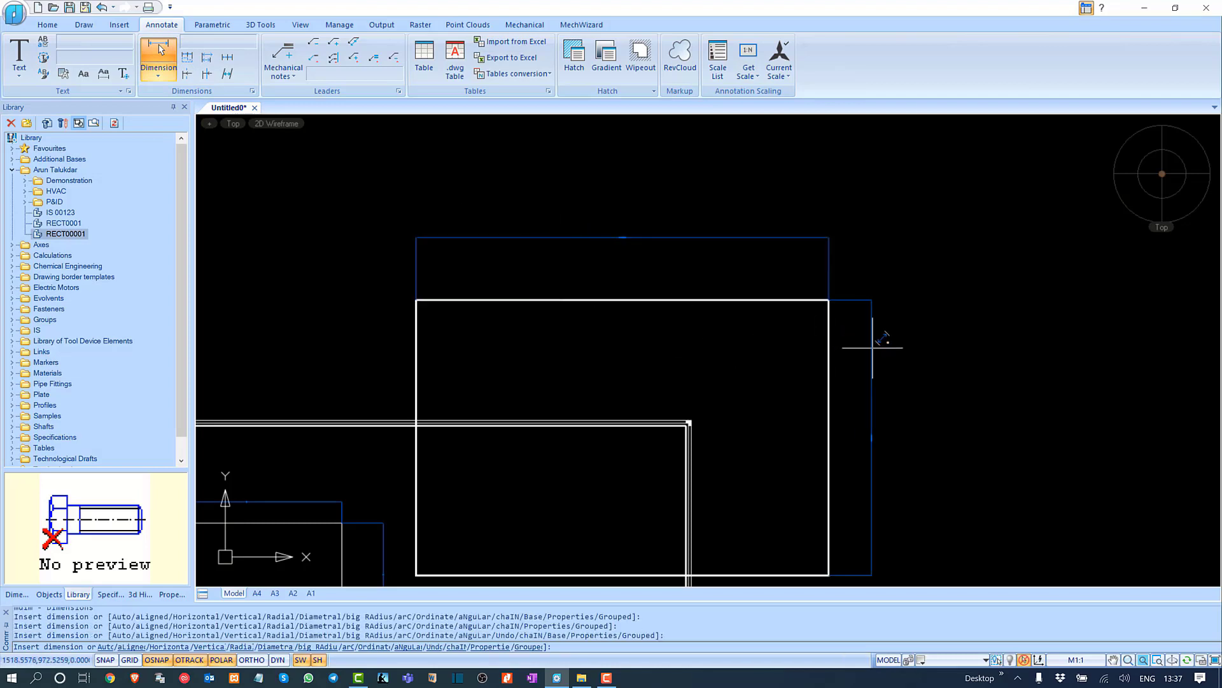
left_click(874, 370)
scroll(961, 403, "up", 1)
scroll(957, 401, "down", 1)
key("Escape")
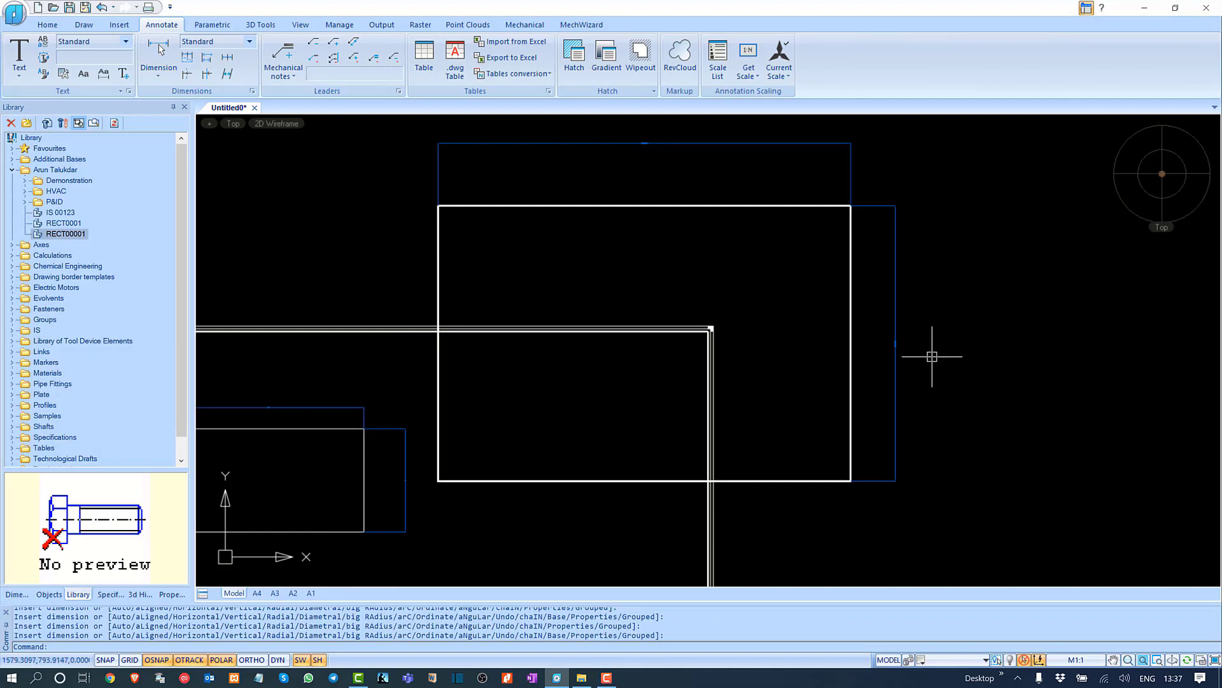
Step: Examine the vertical and horizontal dimension values of the inserted rectangle up close
scroll(870, 320, "up", 4)
scroll(869, 319, "up", 3)
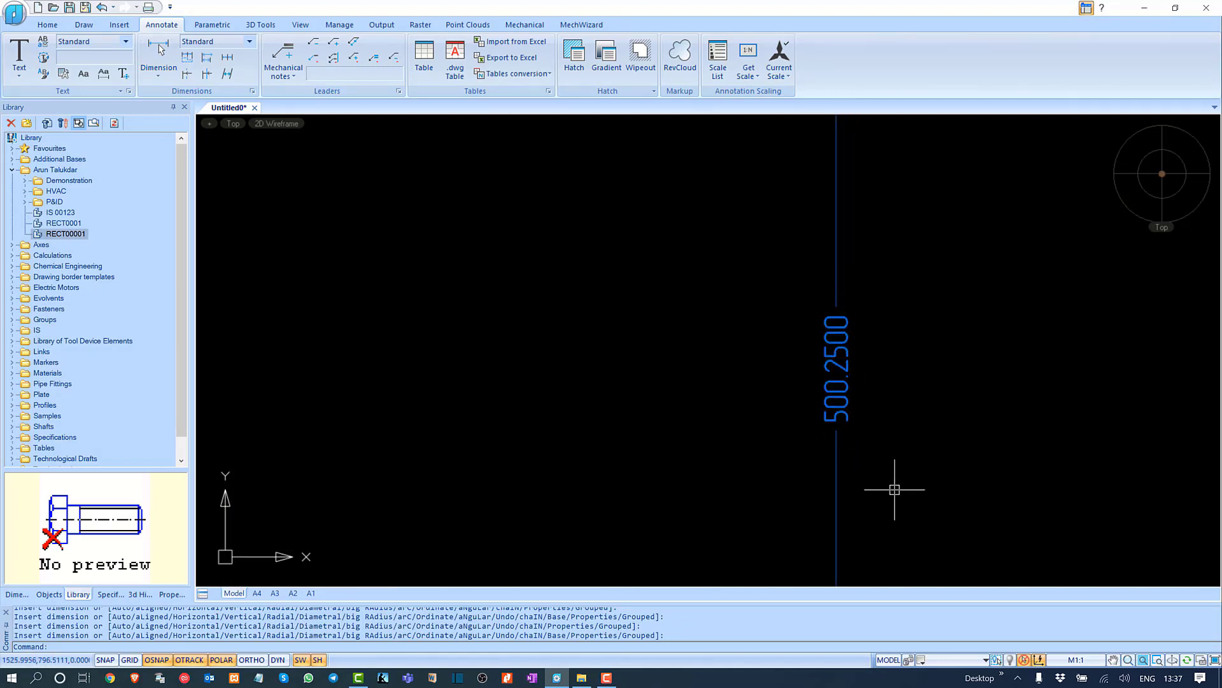
scroll(895, 489, "down", 5)
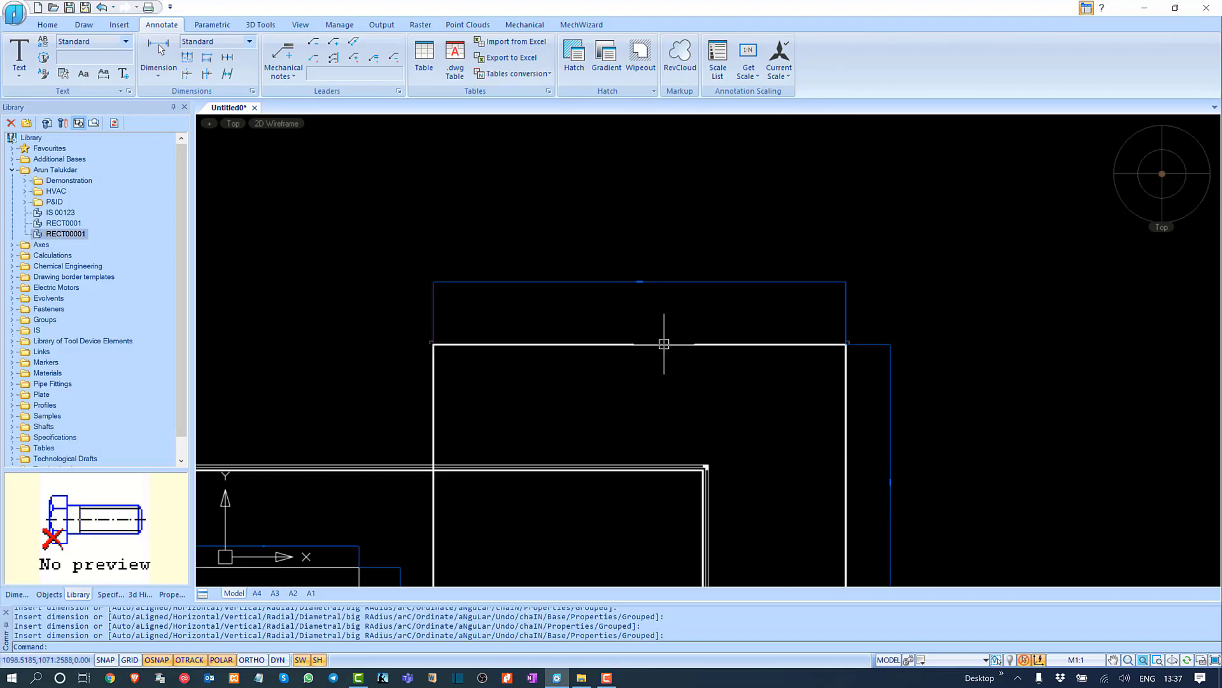
scroll(638, 303, "up", 3)
scroll(638, 302, "up", 3)
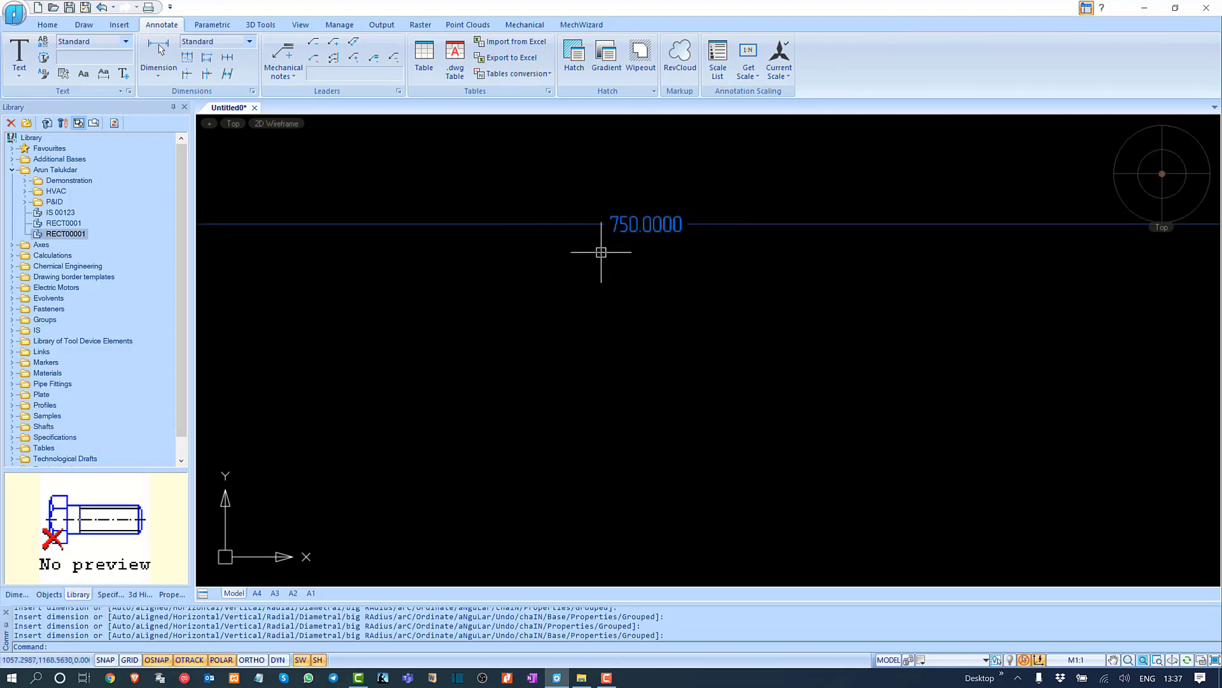
scroll(607, 255, "down", 5)
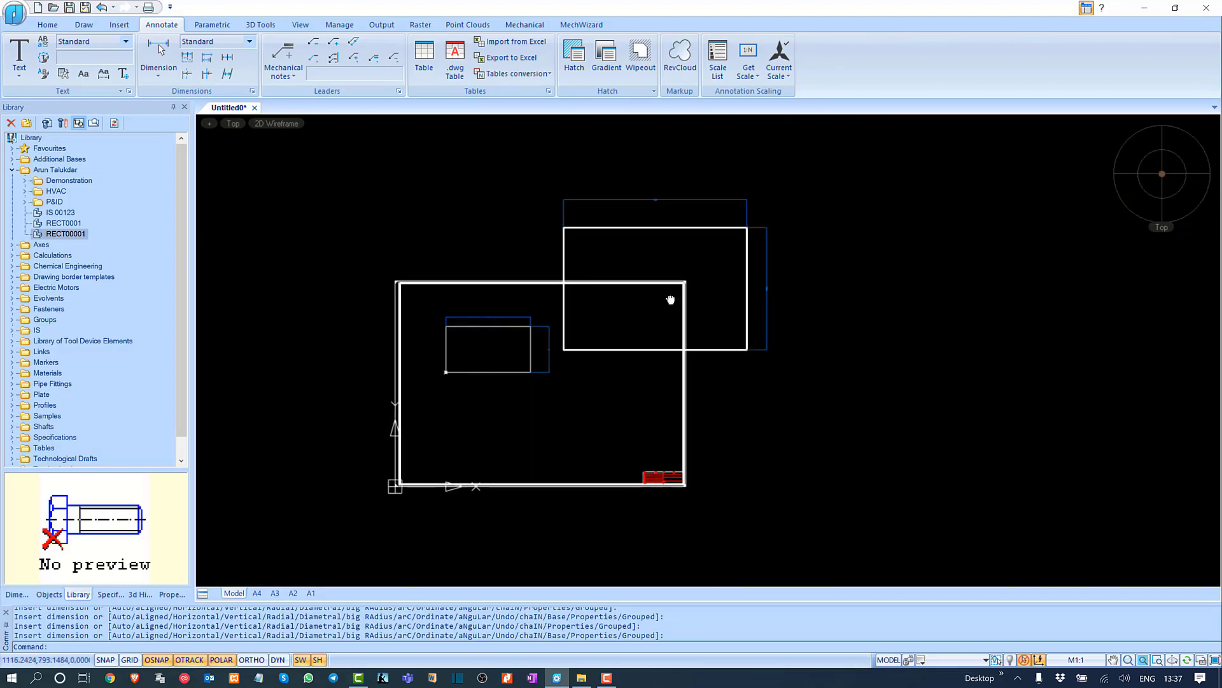
key("Escape")
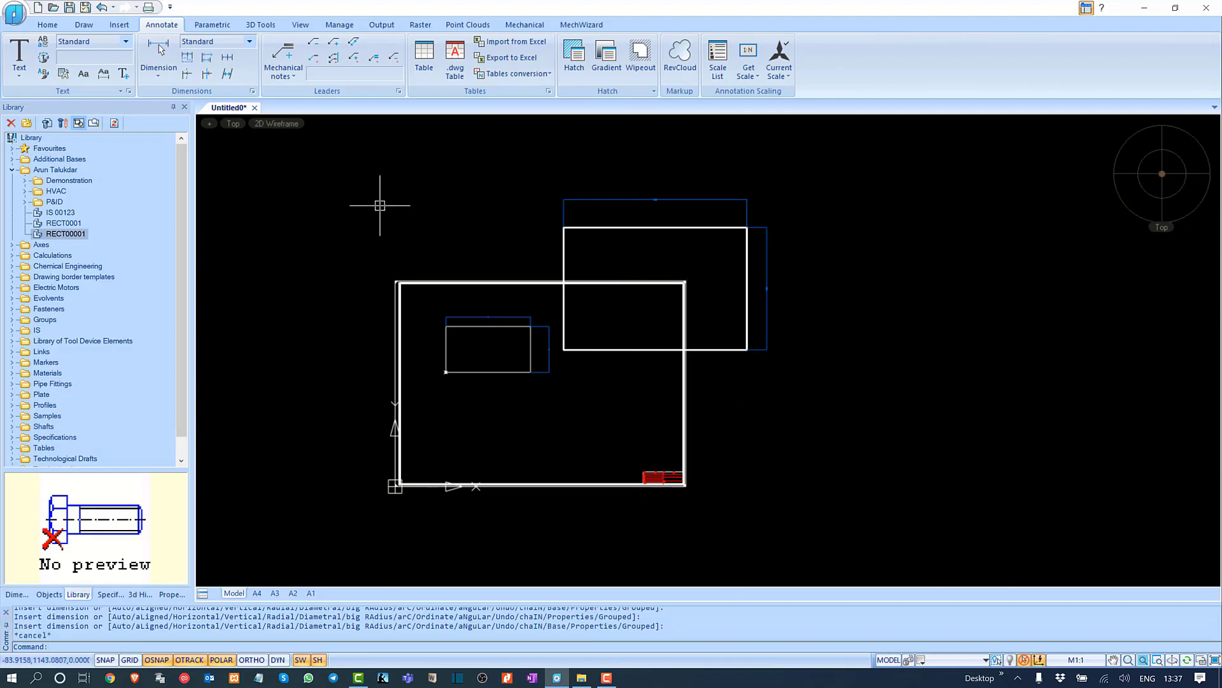
Step: Open the library object RECT00001 with ScriptMaster and add one row to its tabular parameters in Table0
right_click(72, 236)
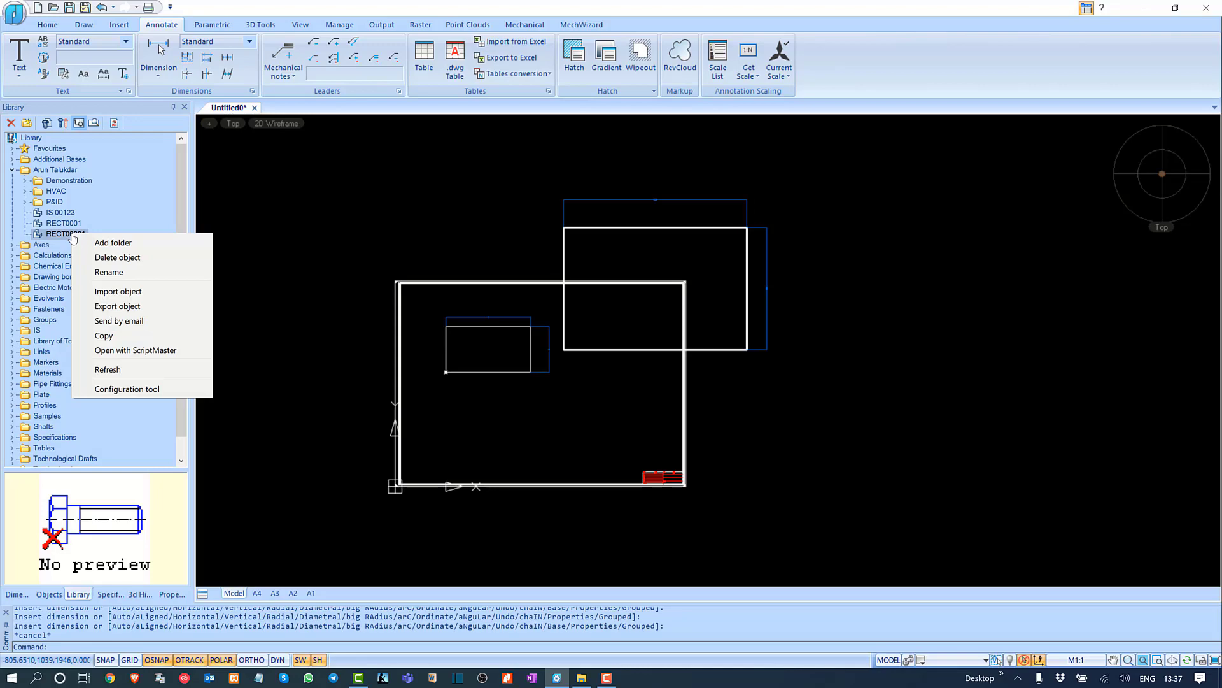
left_click(127, 351)
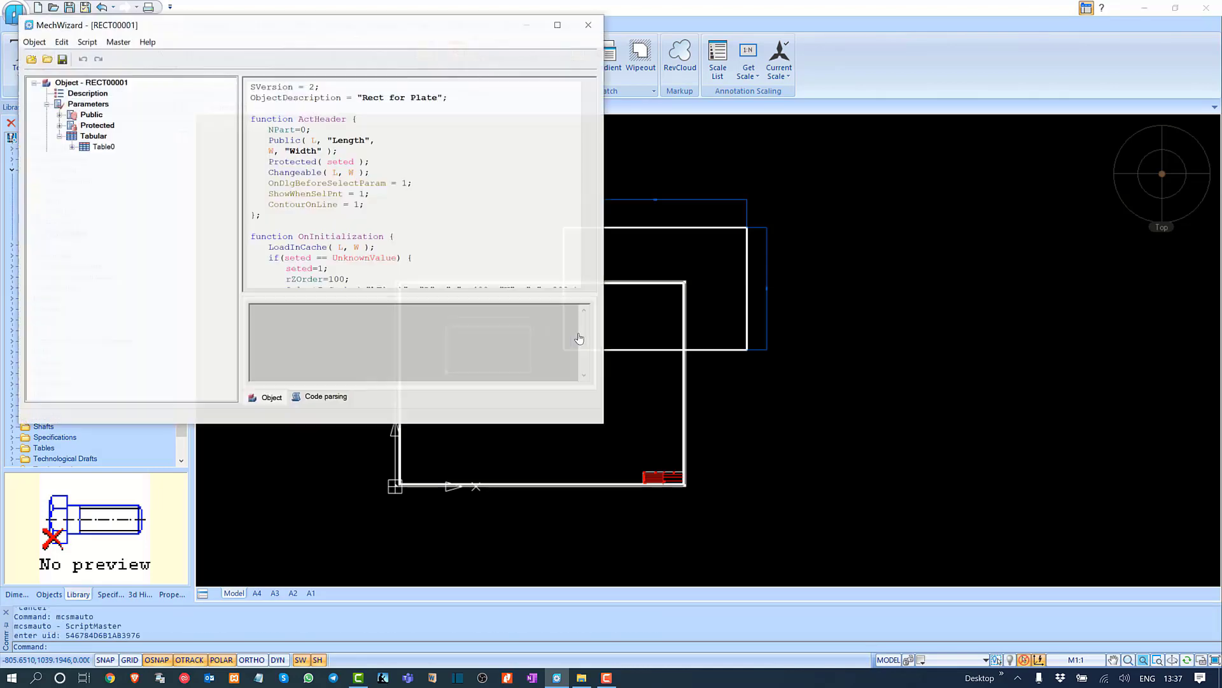
left_click(103, 147)
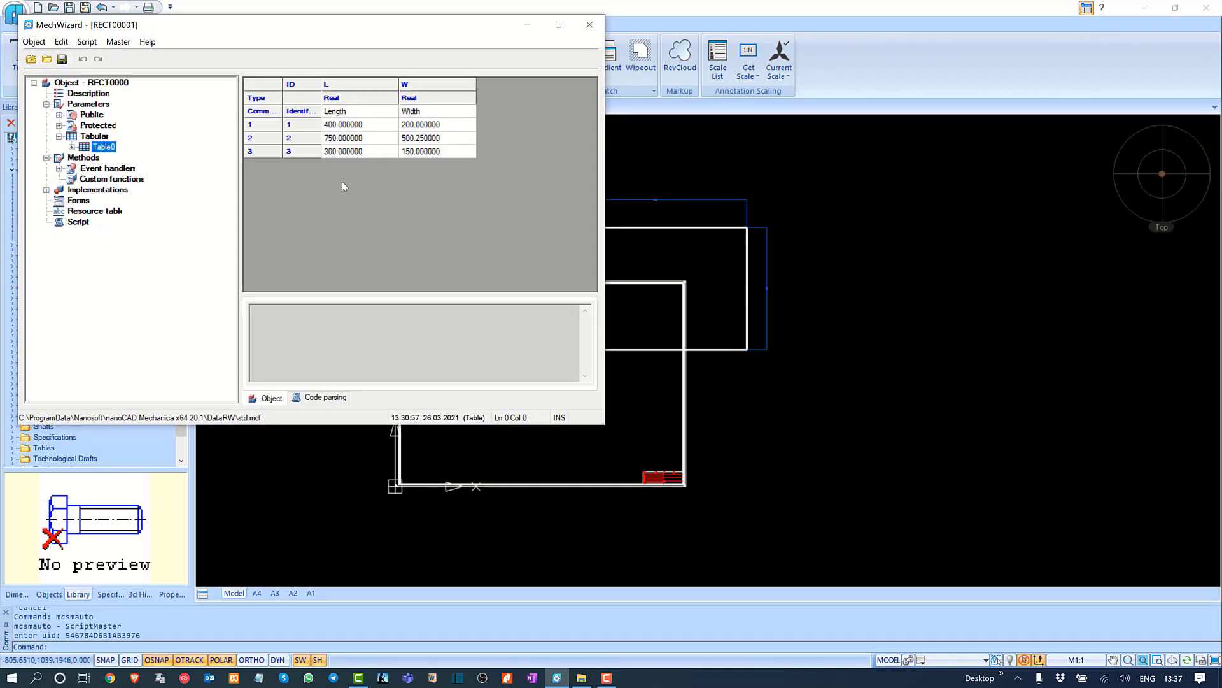
right_click(355, 195)
left_click(400, 203)
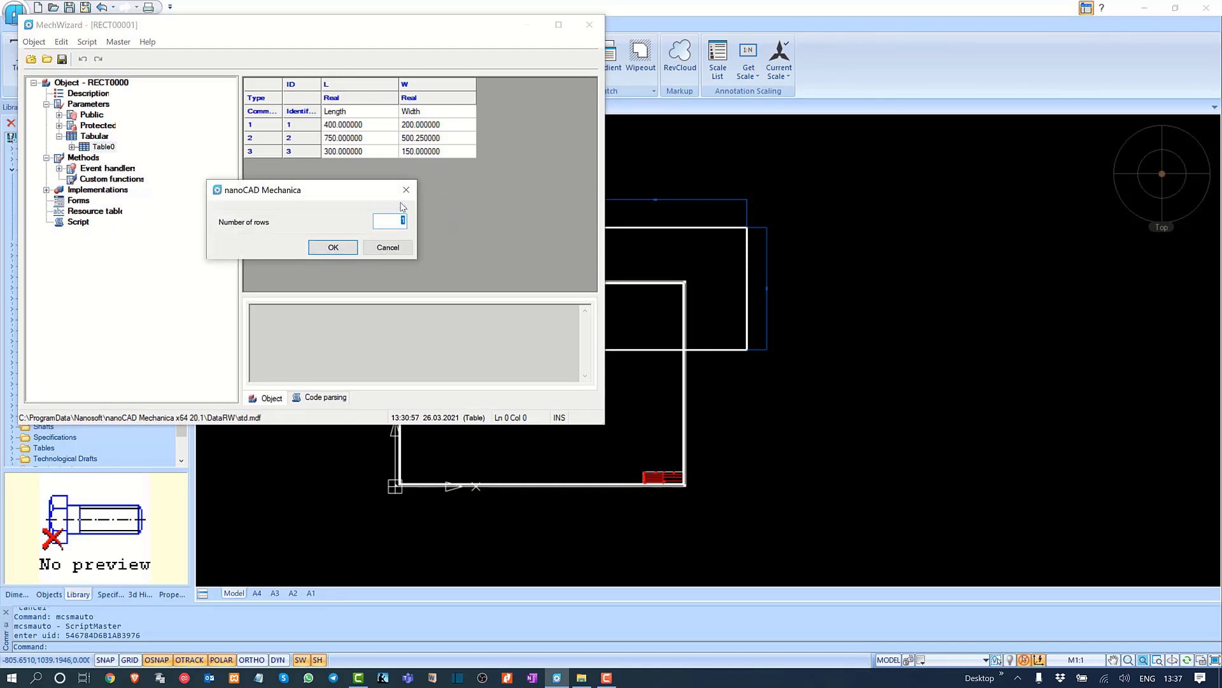
left_click(333, 248)
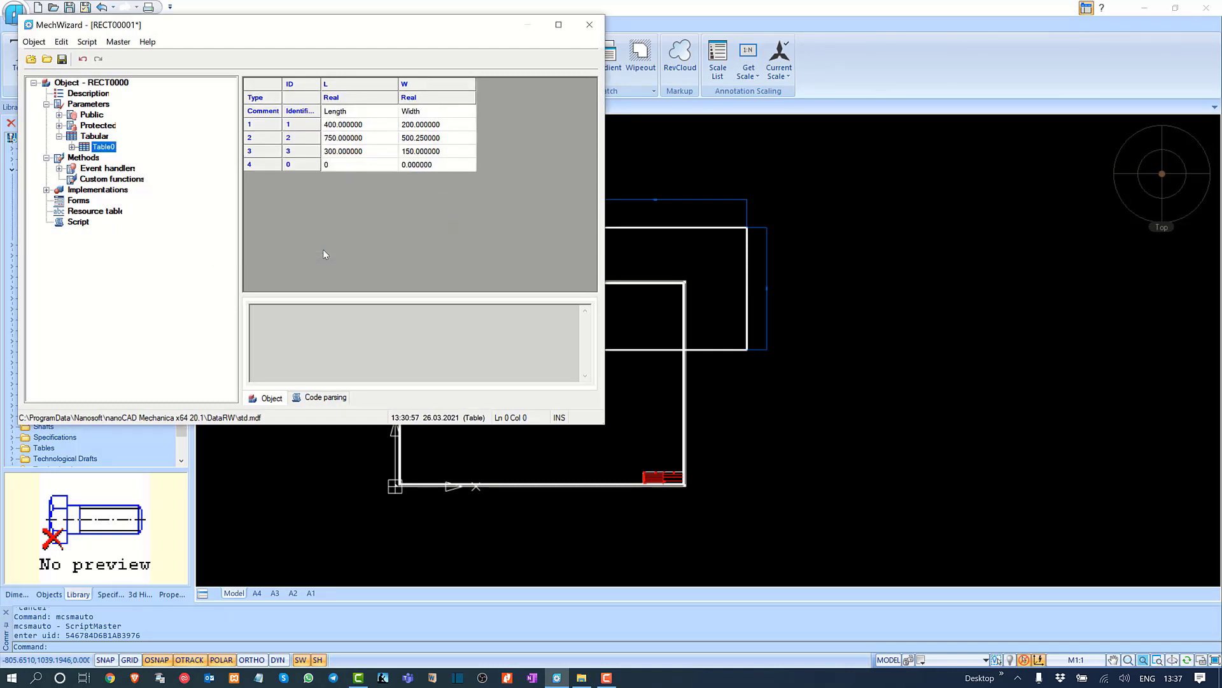
Step: Set both L and W to 250 in the fourth row of Table0
left_click(356, 164)
left_click(357, 164)
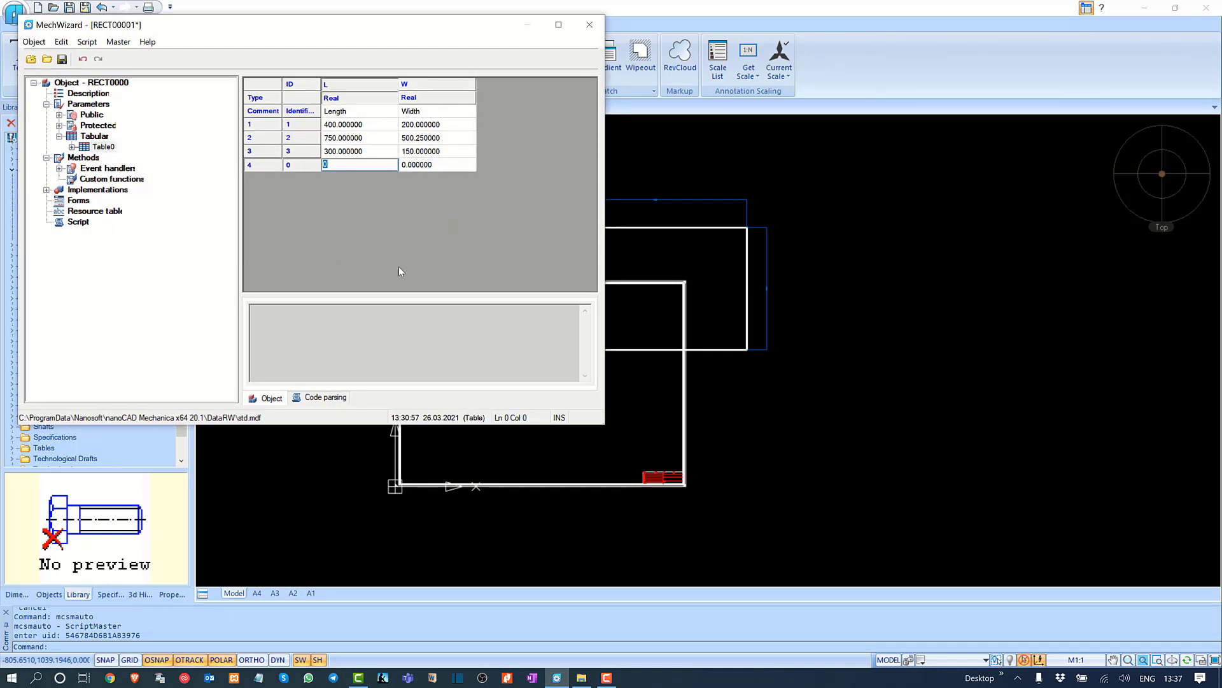
type("250")
key("Tab")
double_click(448, 166)
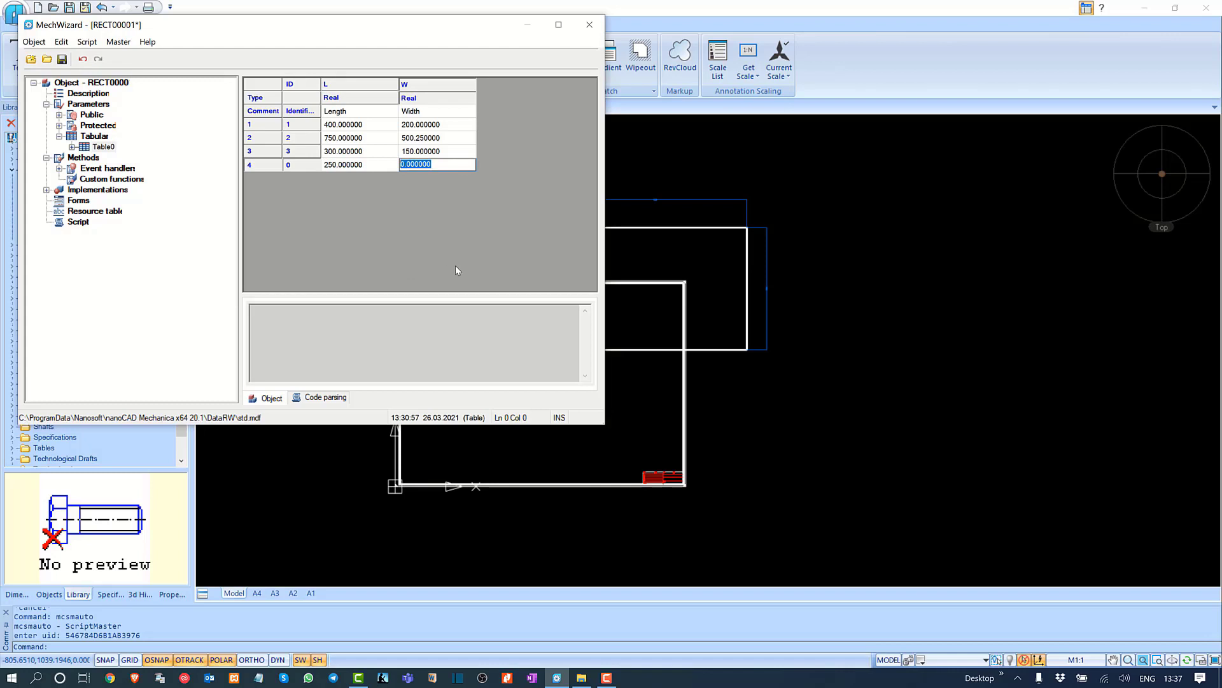
type("250")
key("Return")
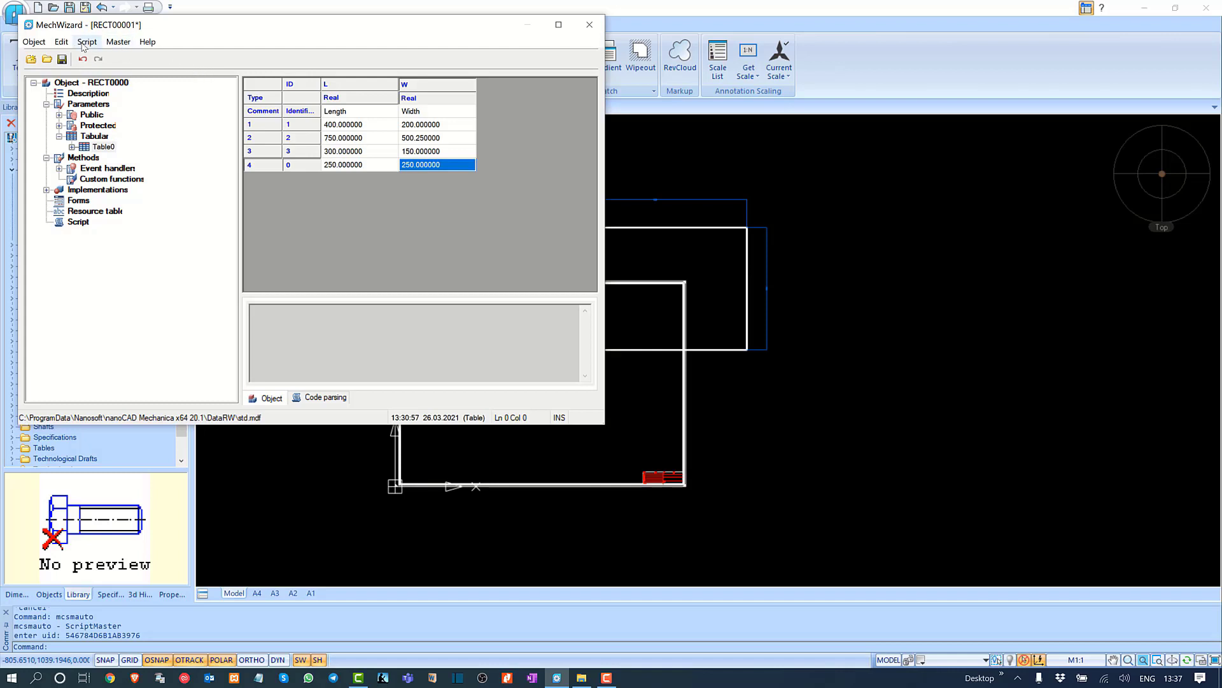
Step: Save the edited RECT00001 object, closing MechWizard, and refresh the library
left_click(62, 59)
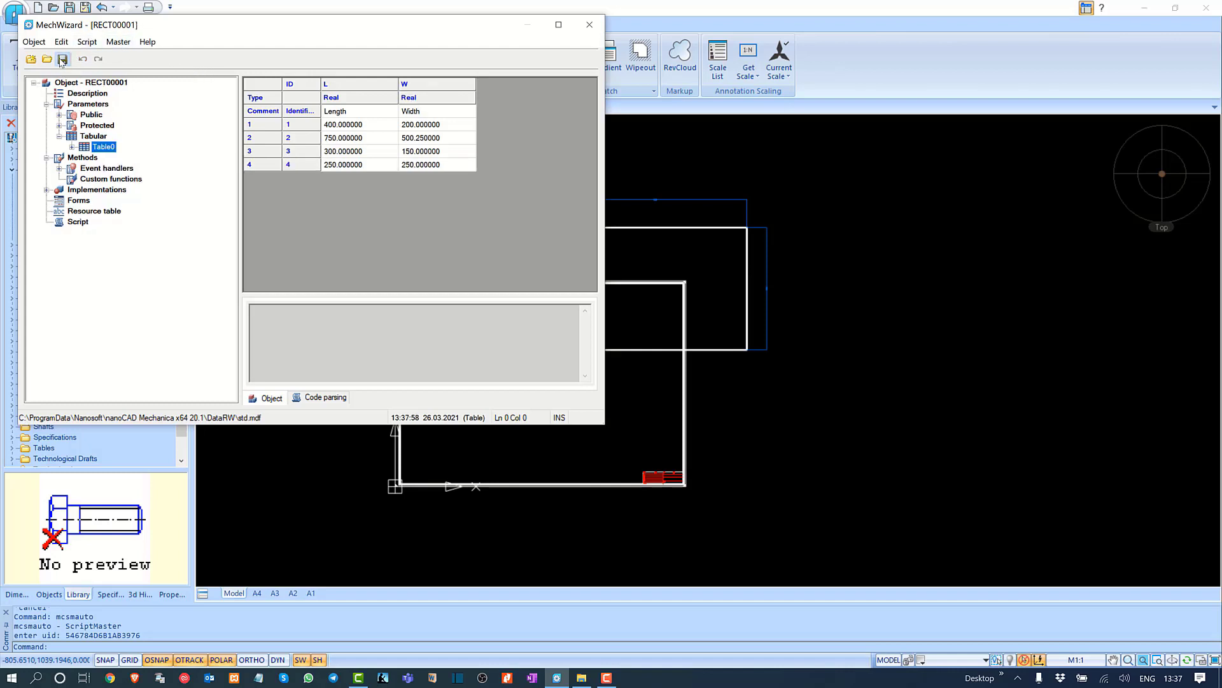
left_click(589, 26)
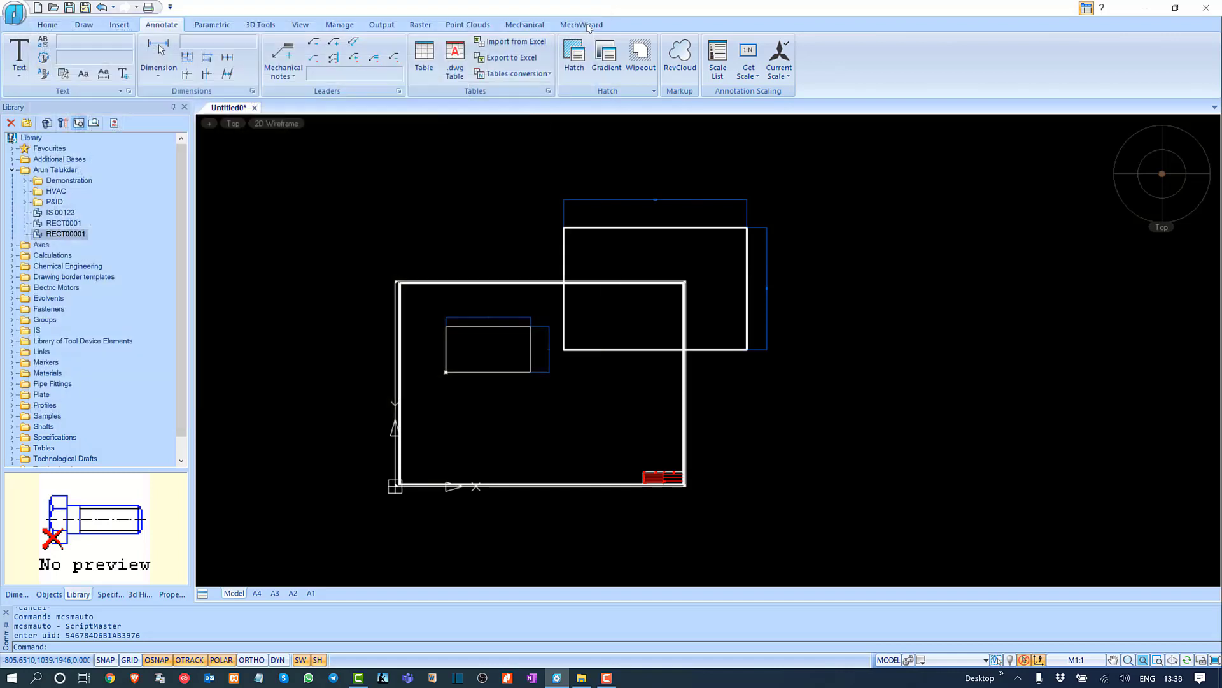
left_click(114, 125)
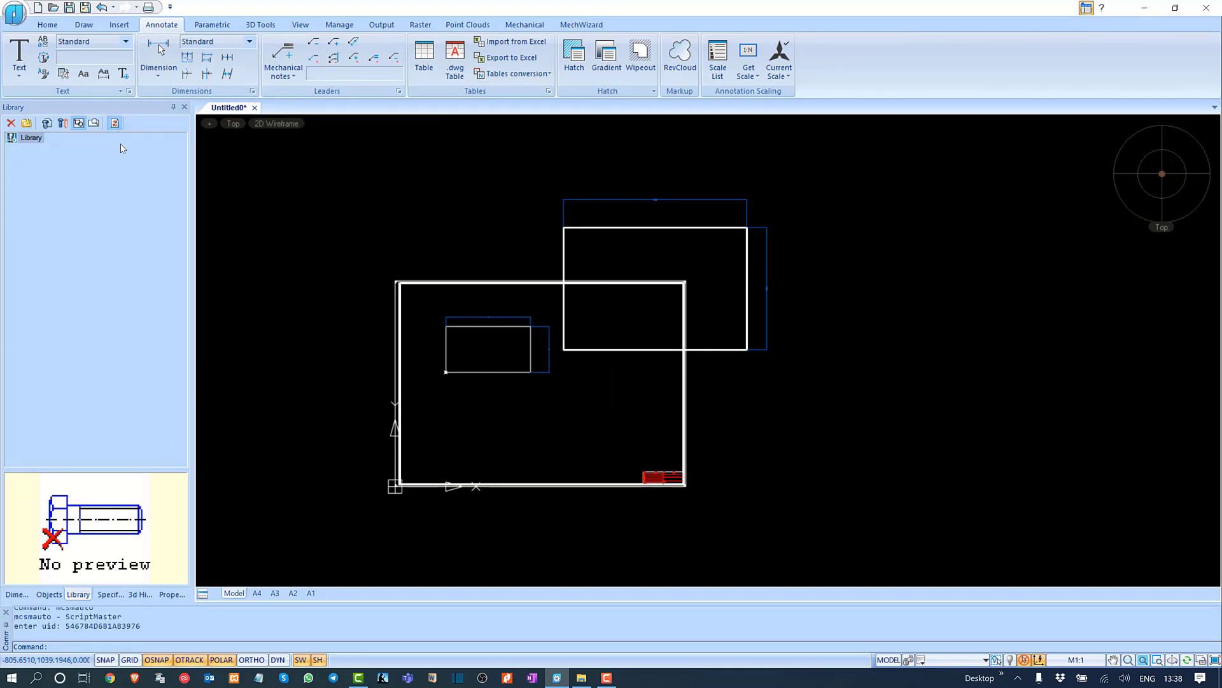
Step: Edit the placed parametric rectangle to use the table size with length 250 and width 250
double_click(664, 228)
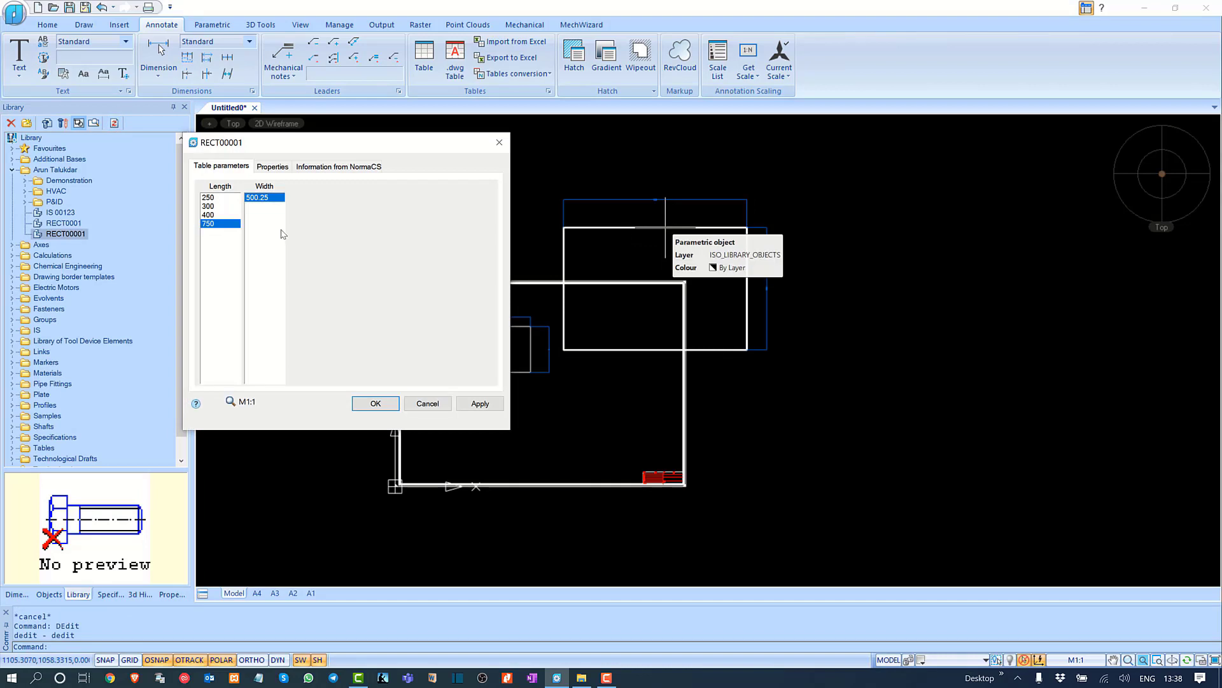
left_click(212, 198)
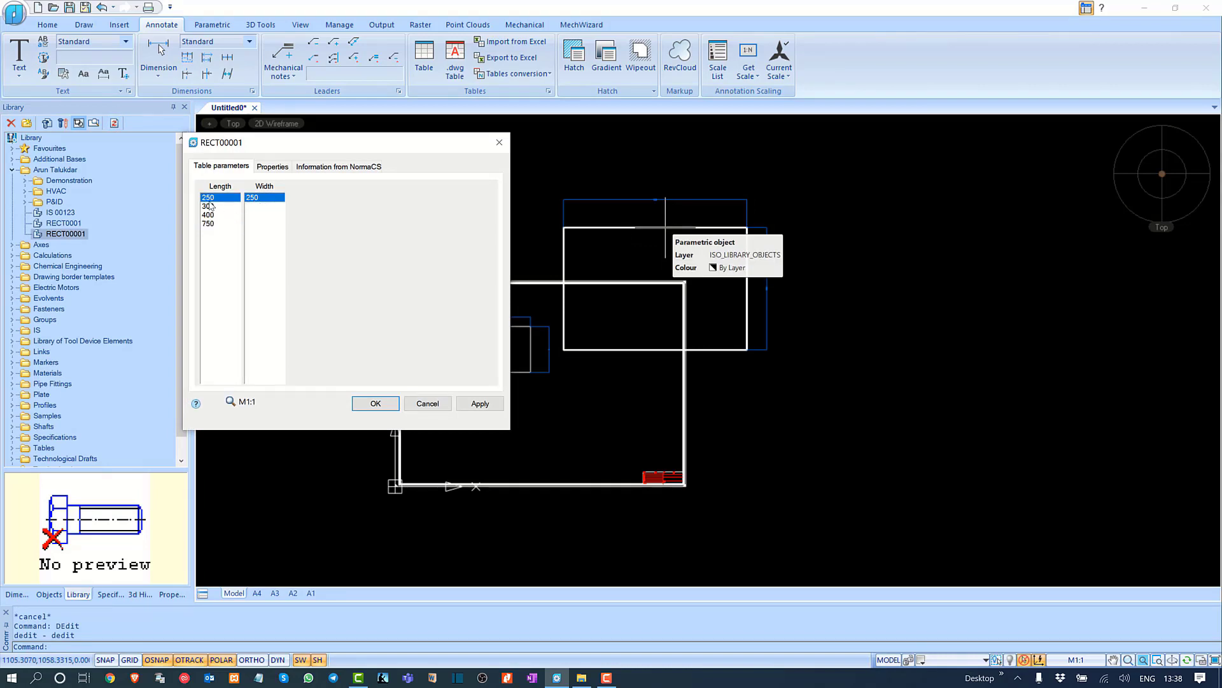
left_click(471, 404)
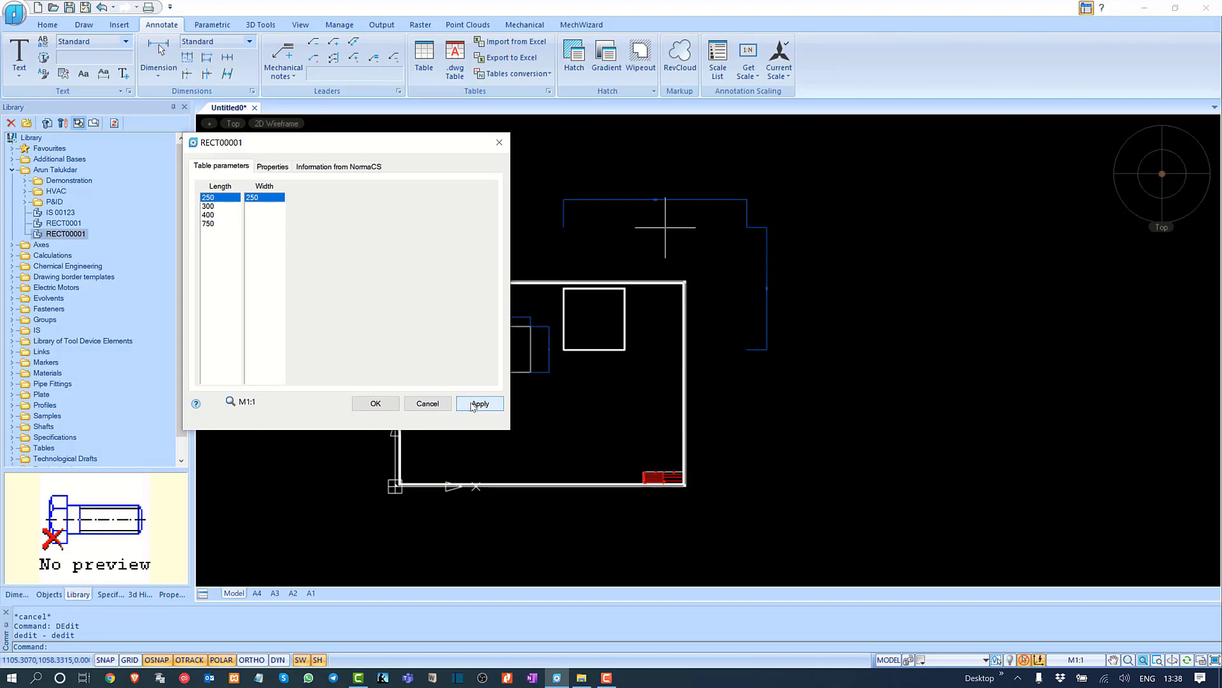
left_click(376, 403)
Step: Examine the length and width dimensions of the resized parametric rectangle against its chosen table size
scroll(610, 312, "up", 3)
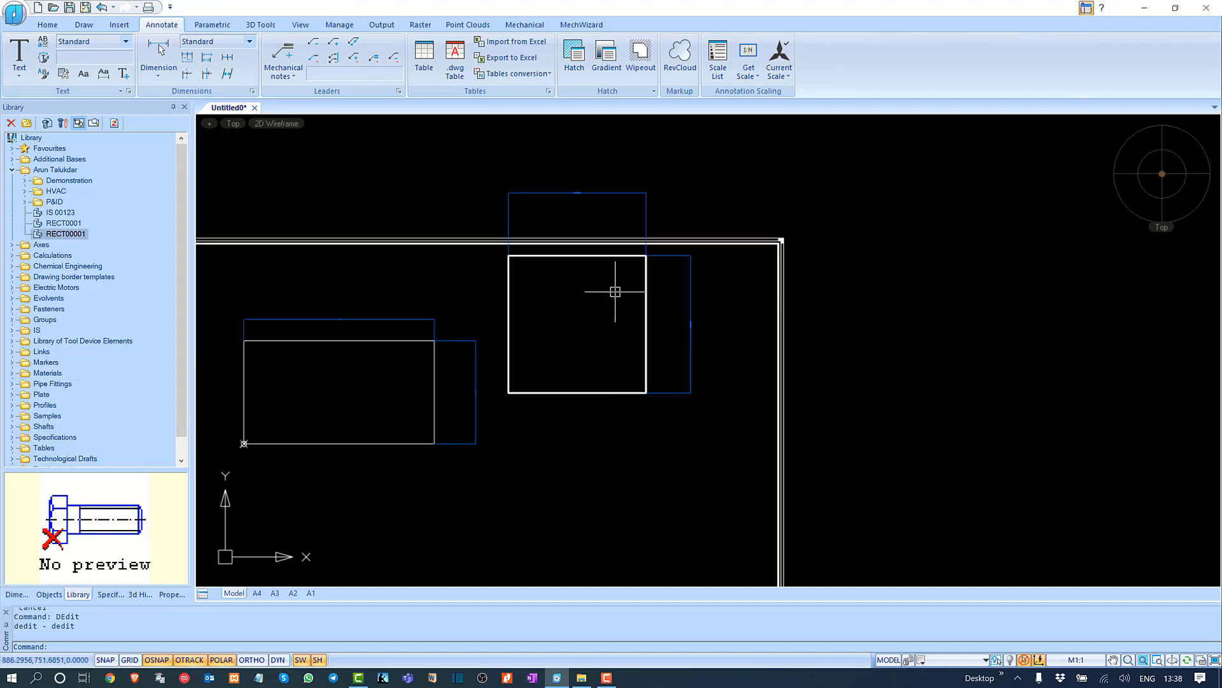
scroll(605, 261, "up", 2)
middle_click_drag(553, 303, 618, 401)
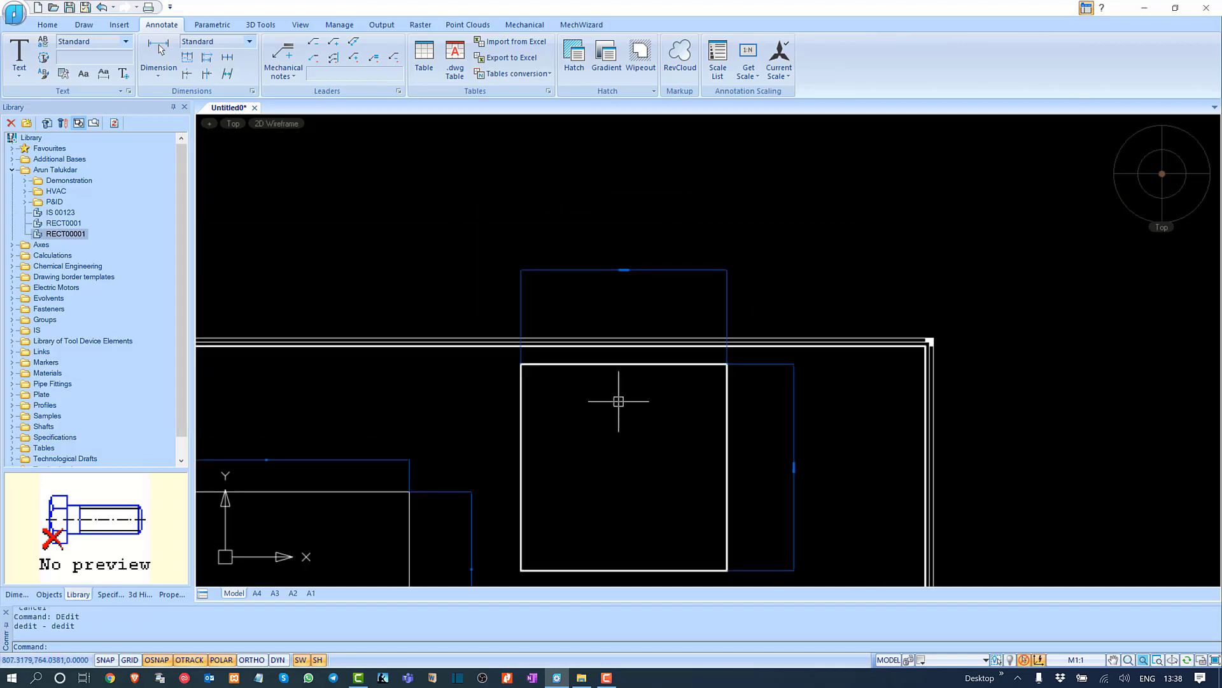
scroll(605, 265, "up", 3)
scroll(662, 281, "up", 3)
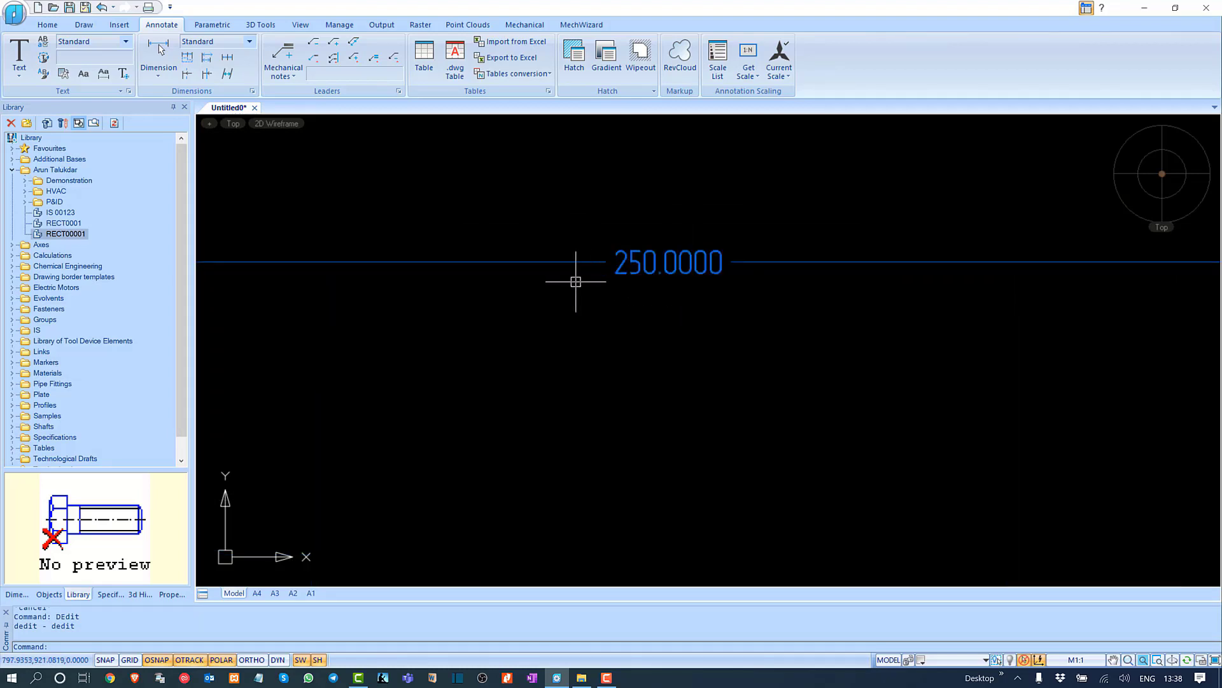
scroll(565, 295, "down", 5)
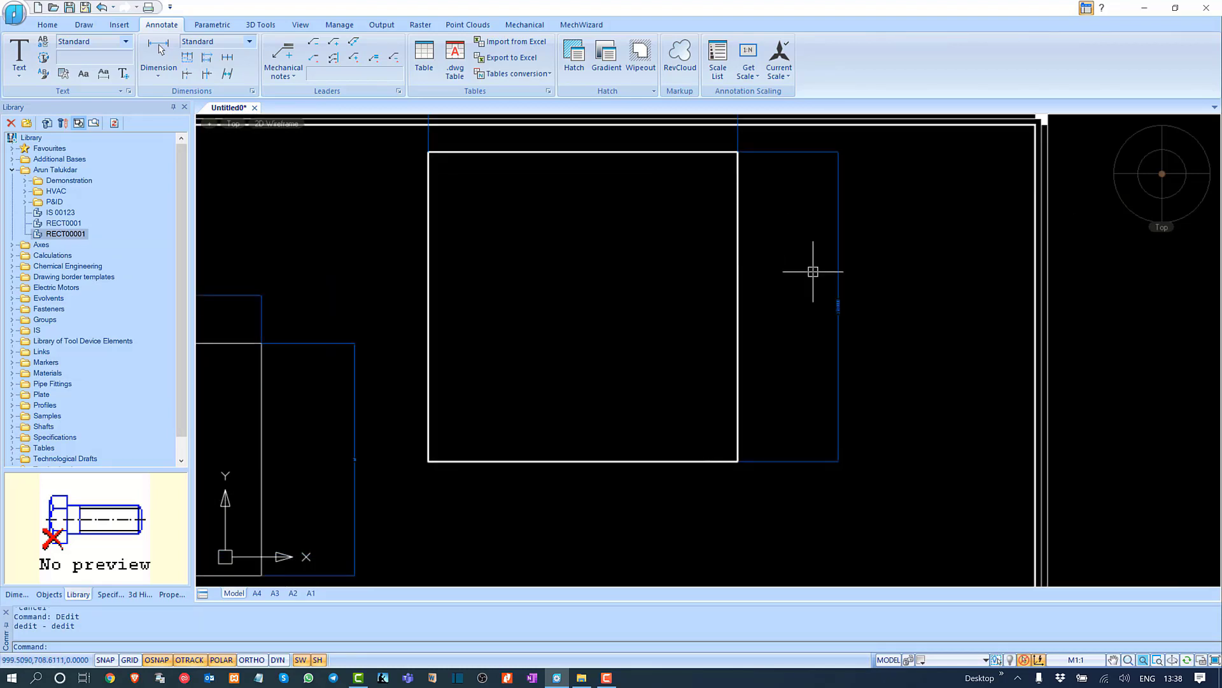
scroll(846, 300, "up", 3)
scroll(808, 344, "down", 6)
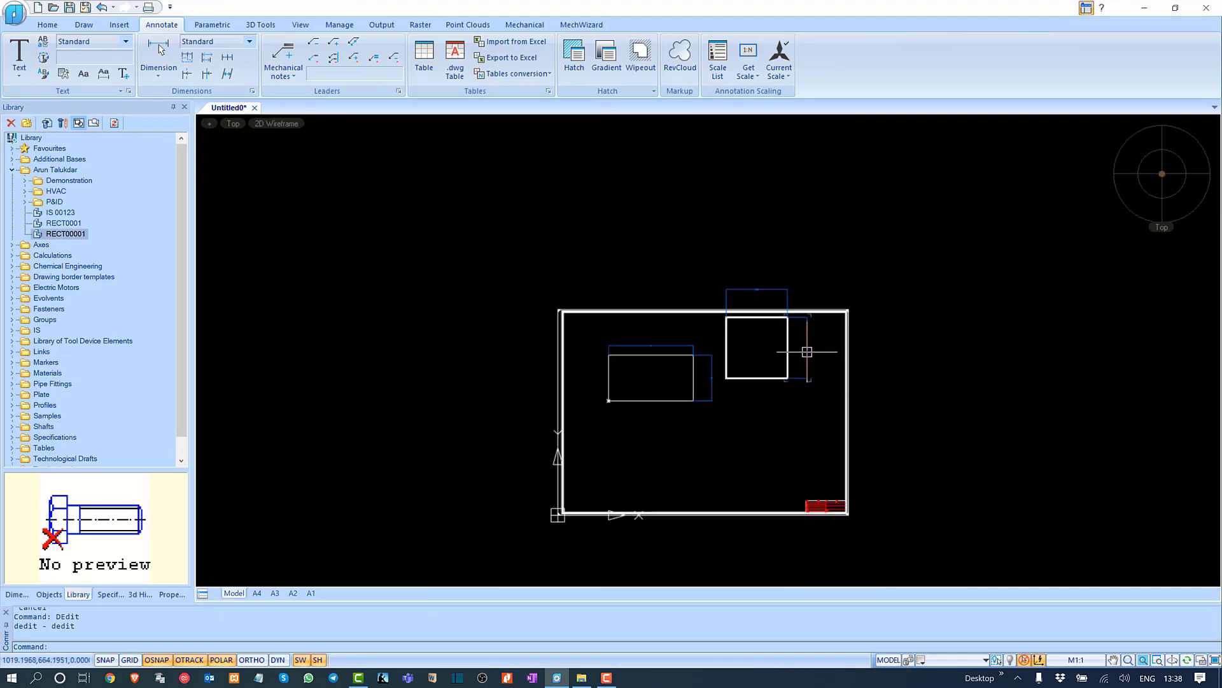
scroll(713, 319, "down", 2)
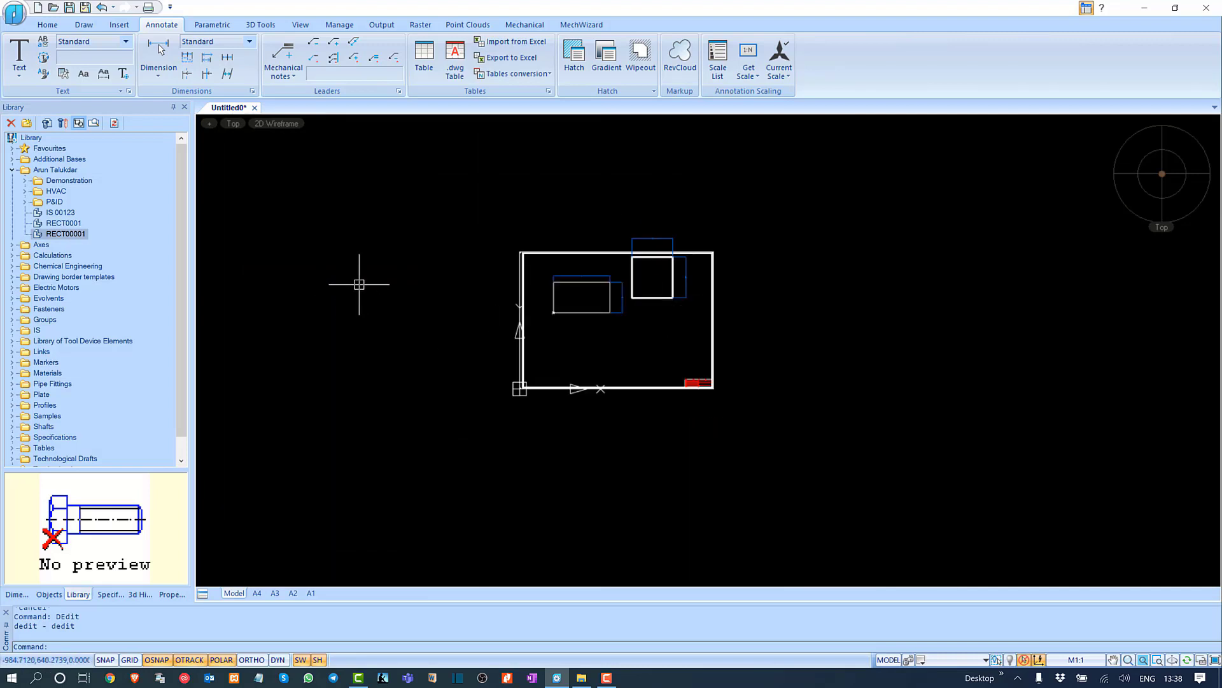
right_click(81, 234)
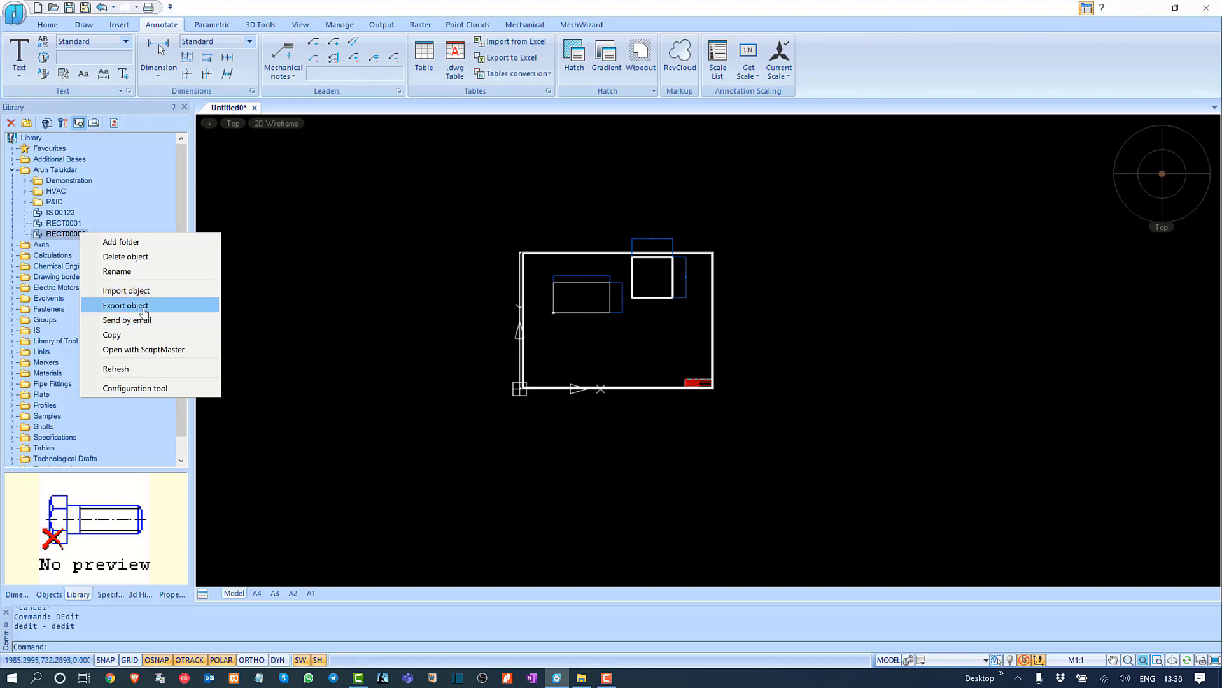
left_click(291, 241)
left_click(352, 248)
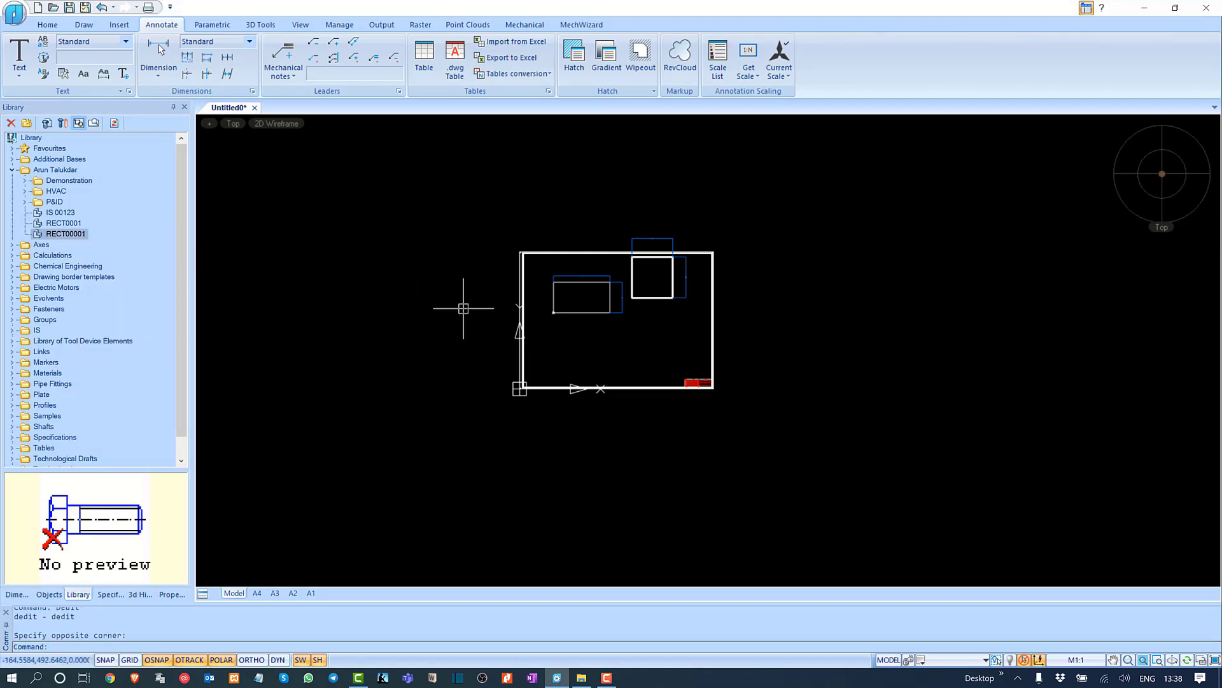
Step: Move both rectangles together with their dimensions straight down so they lie fully inside the drawing frame
middle_click_drag(464, 308, 475, 330)
scroll(490, 323, "up", 3)
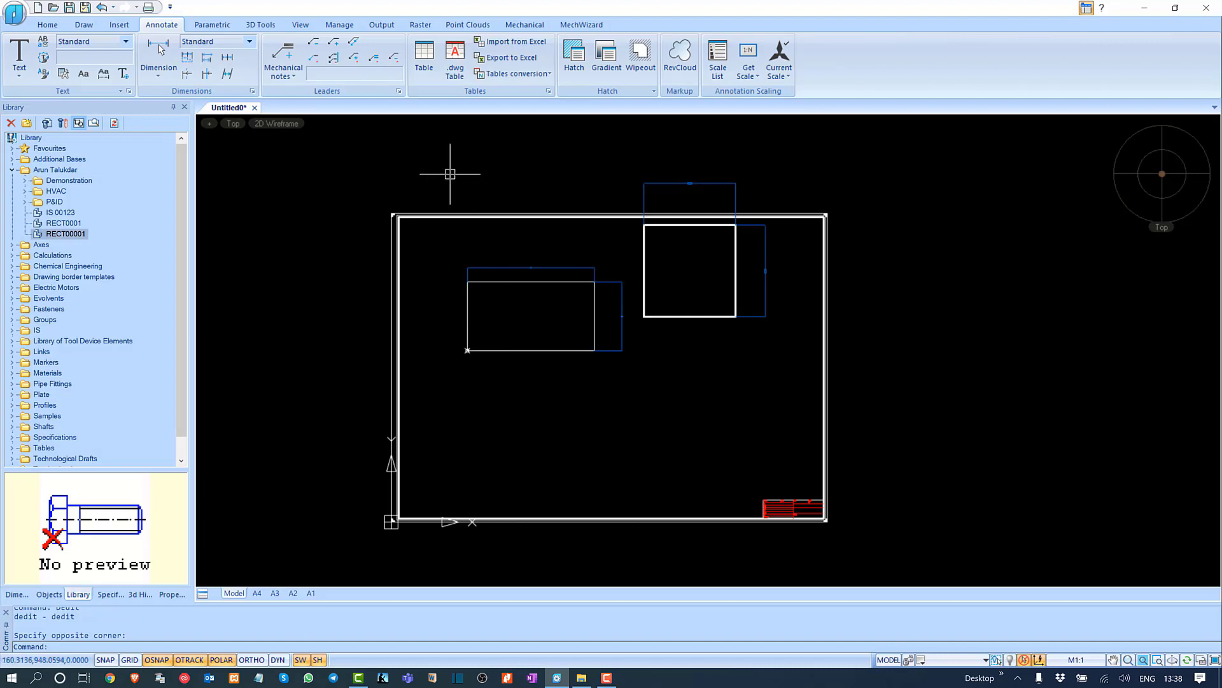
left_click(427, 132)
left_click(785, 425)
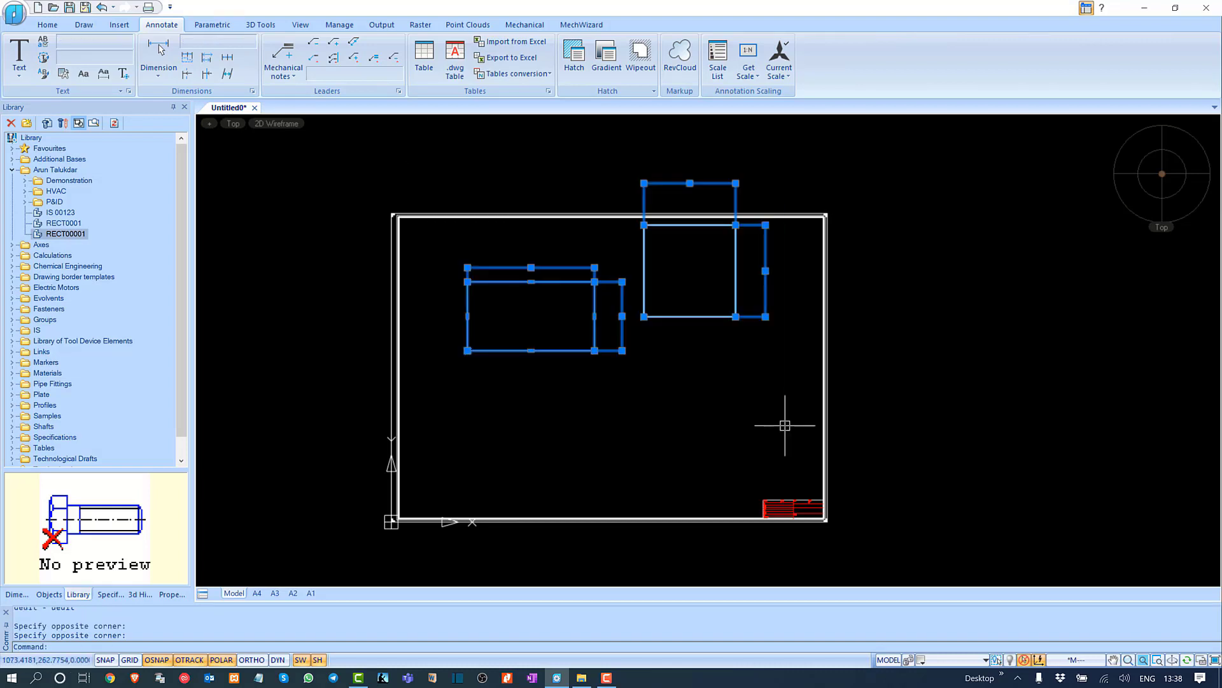
type("m")
key("Return")
left_click(693, 266)
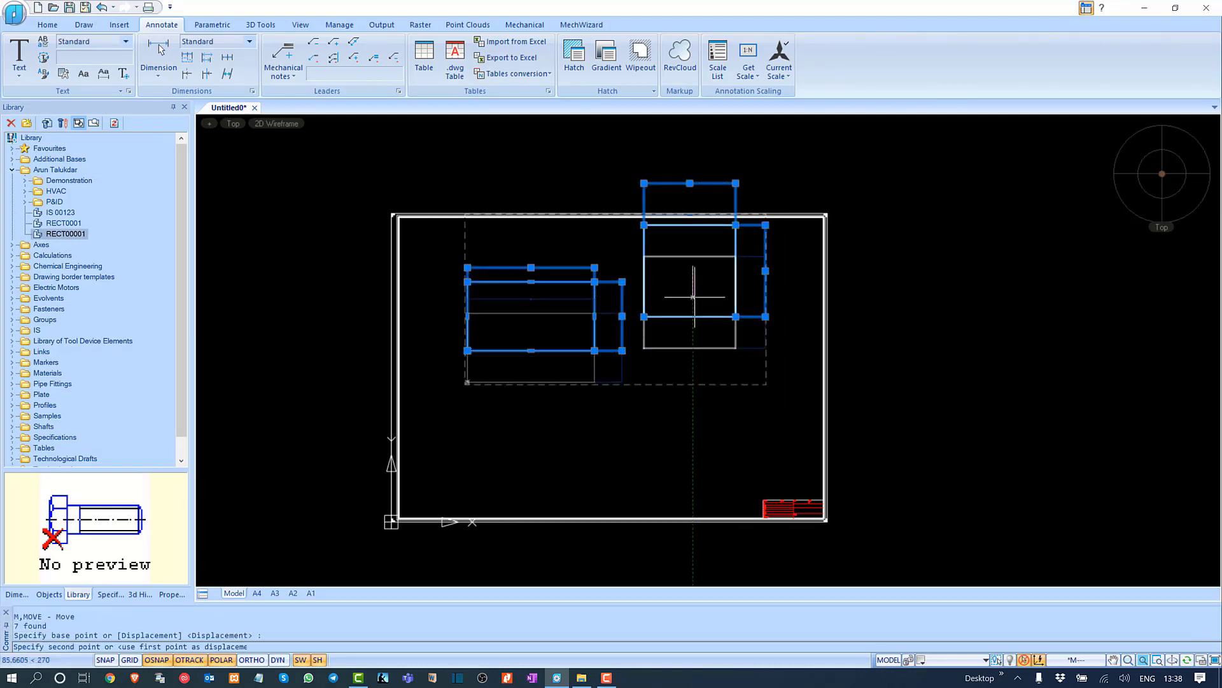
left_click(693, 349)
key("Escape")
key("Escape")
key("Escape")
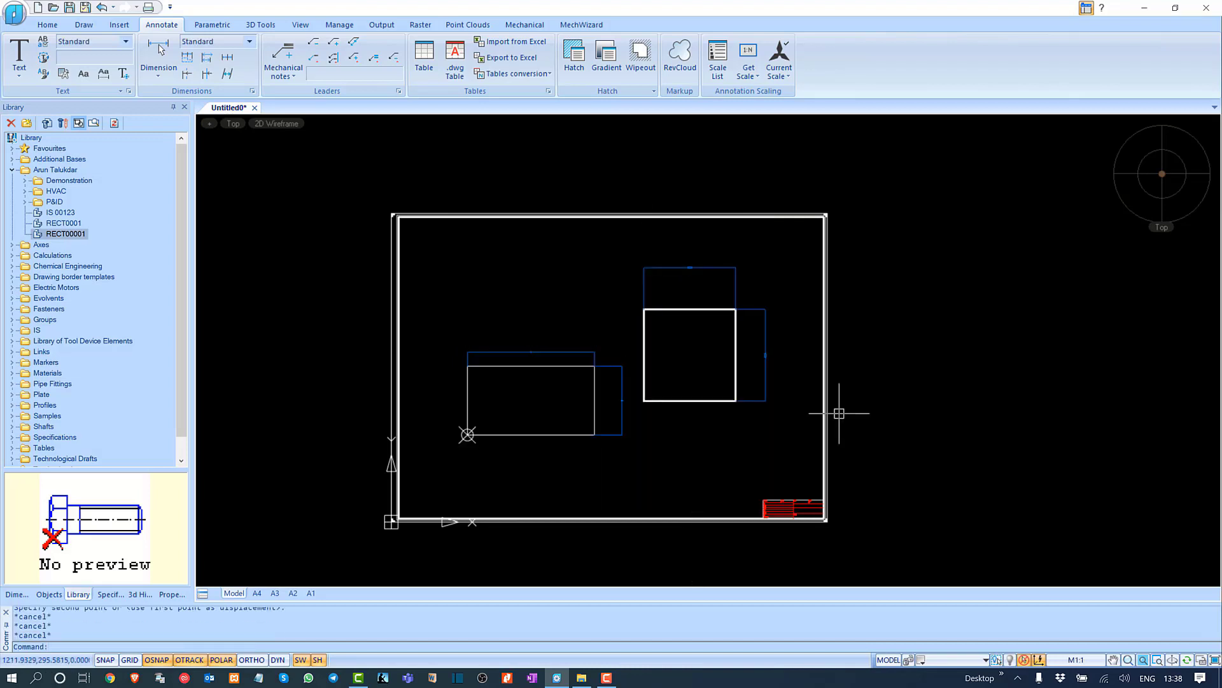
scroll(630, 402, "up", 2)
scroll(636, 403, "down", 2)
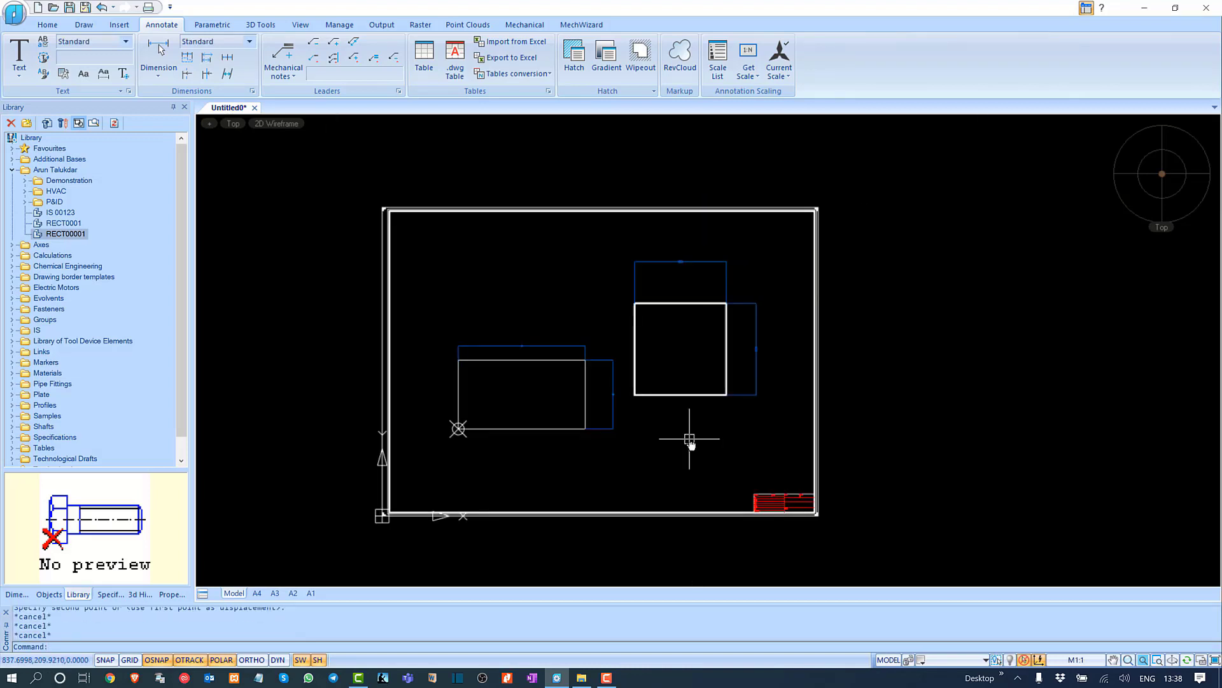